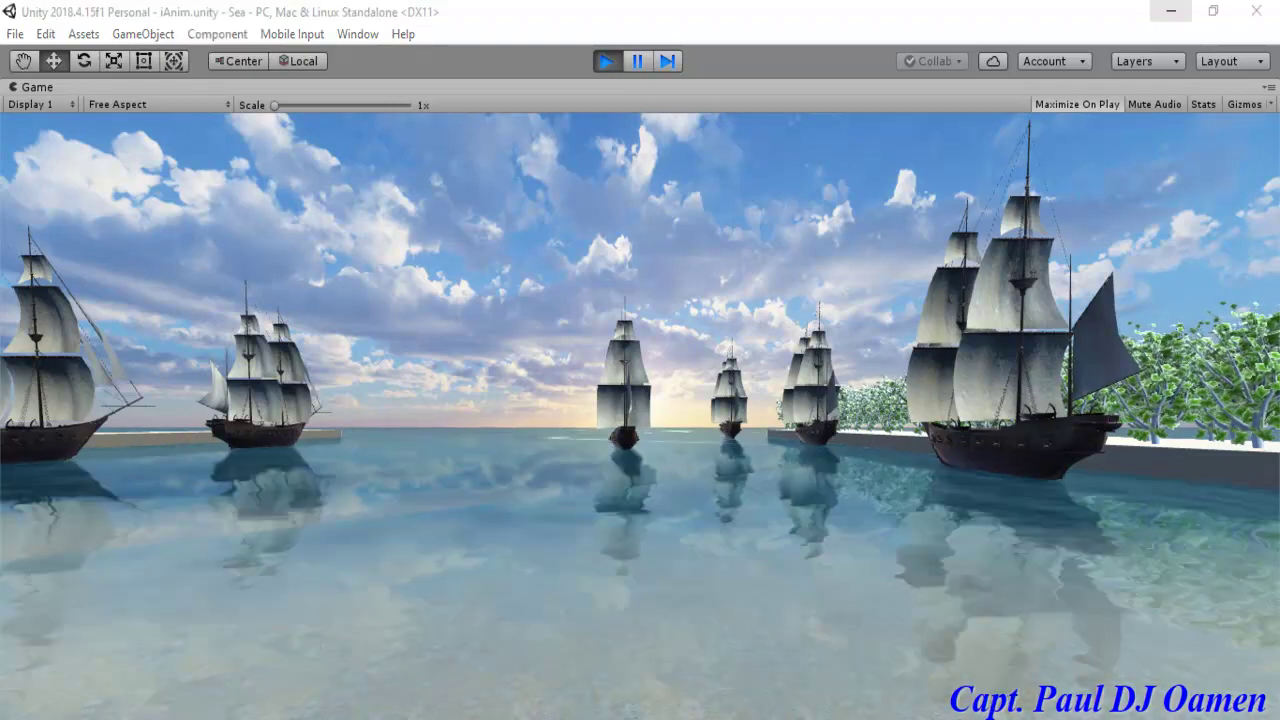
Step: Switch to Unity Hub and create a new project named Seaboat from the 3D template
{"action": "left_click", "coordinate": [1171, 10]}
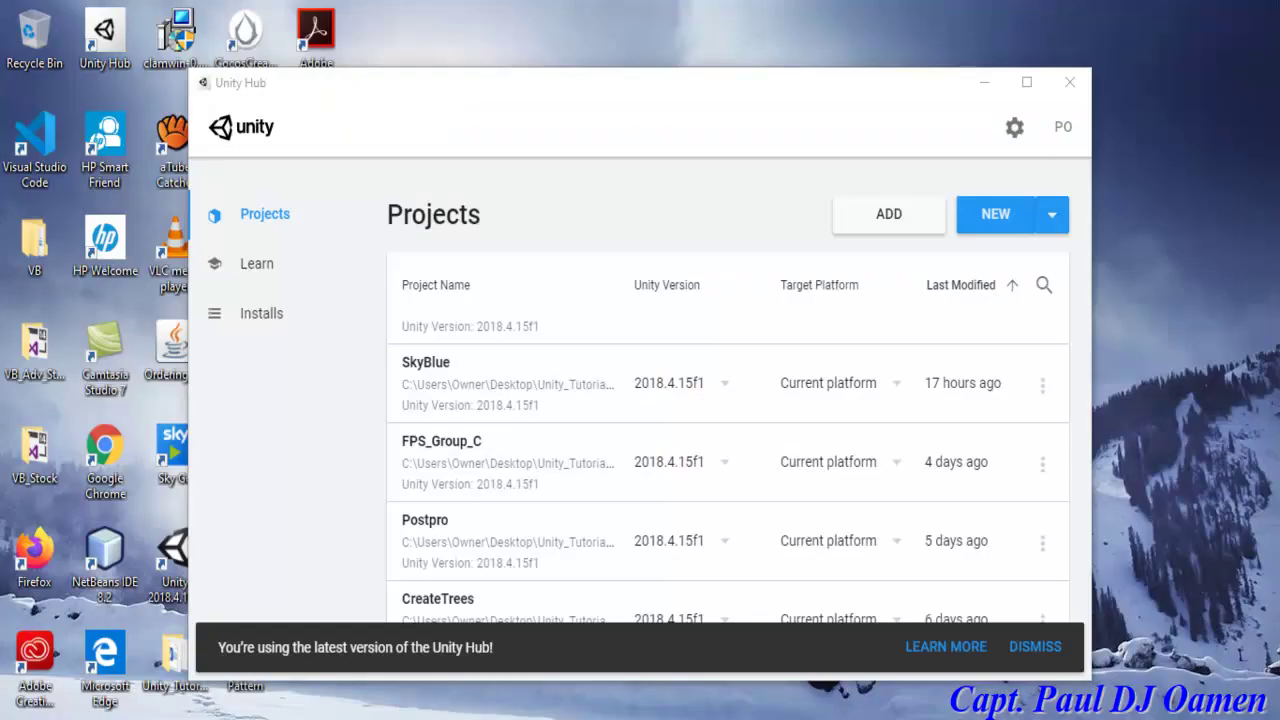
{"action": "left_click", "coordinate": [993, 215]}
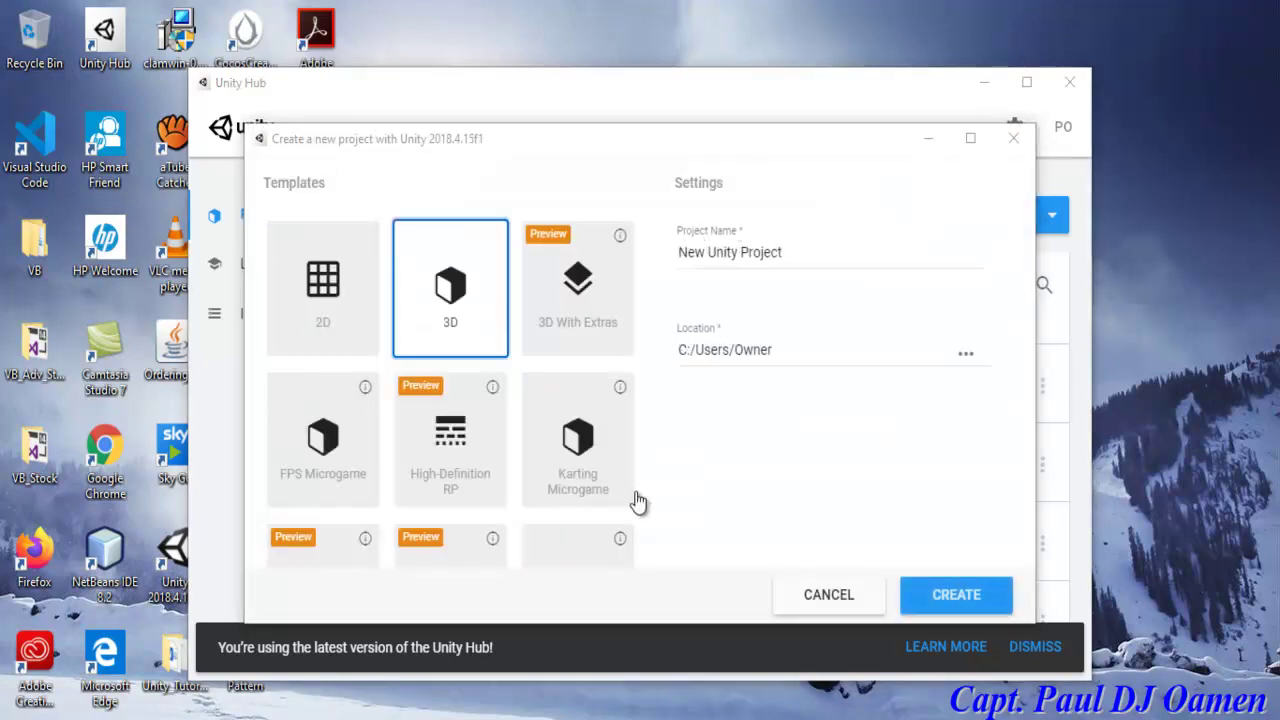
{"action": "left_click", "coordinate": [438, 292]}
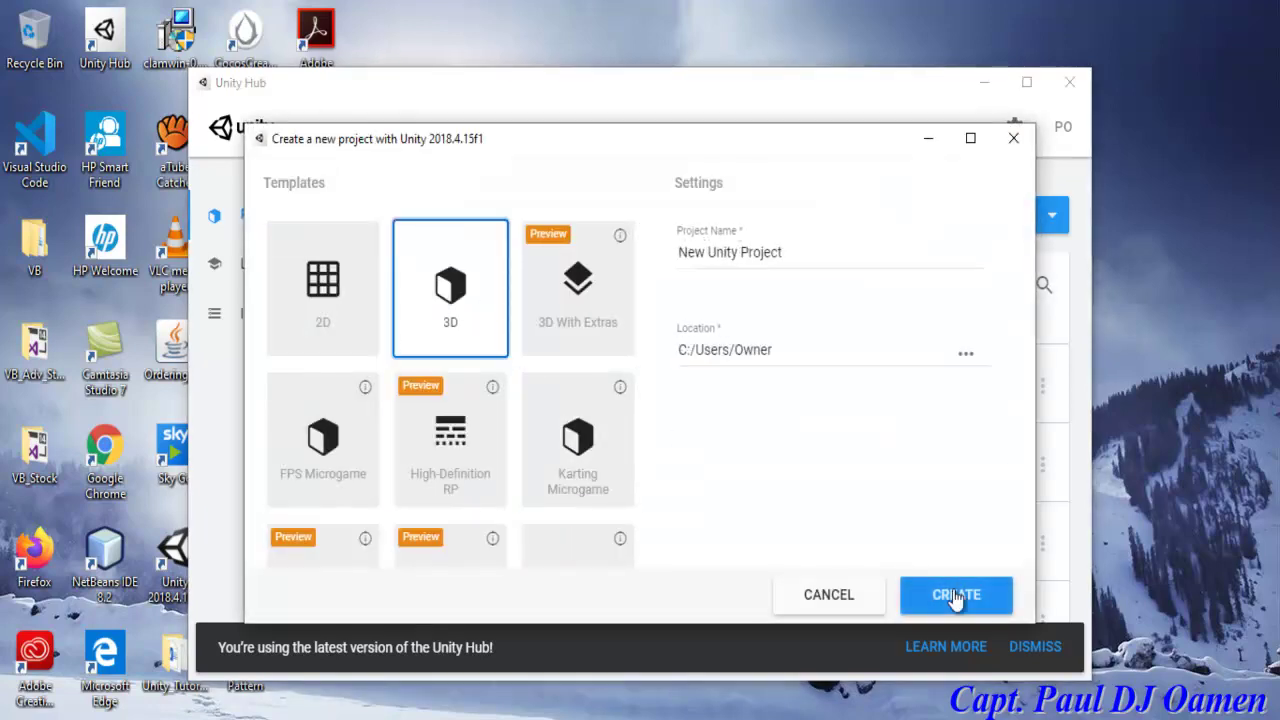
{"action": "left_click", "coordinate": [806, 256]}
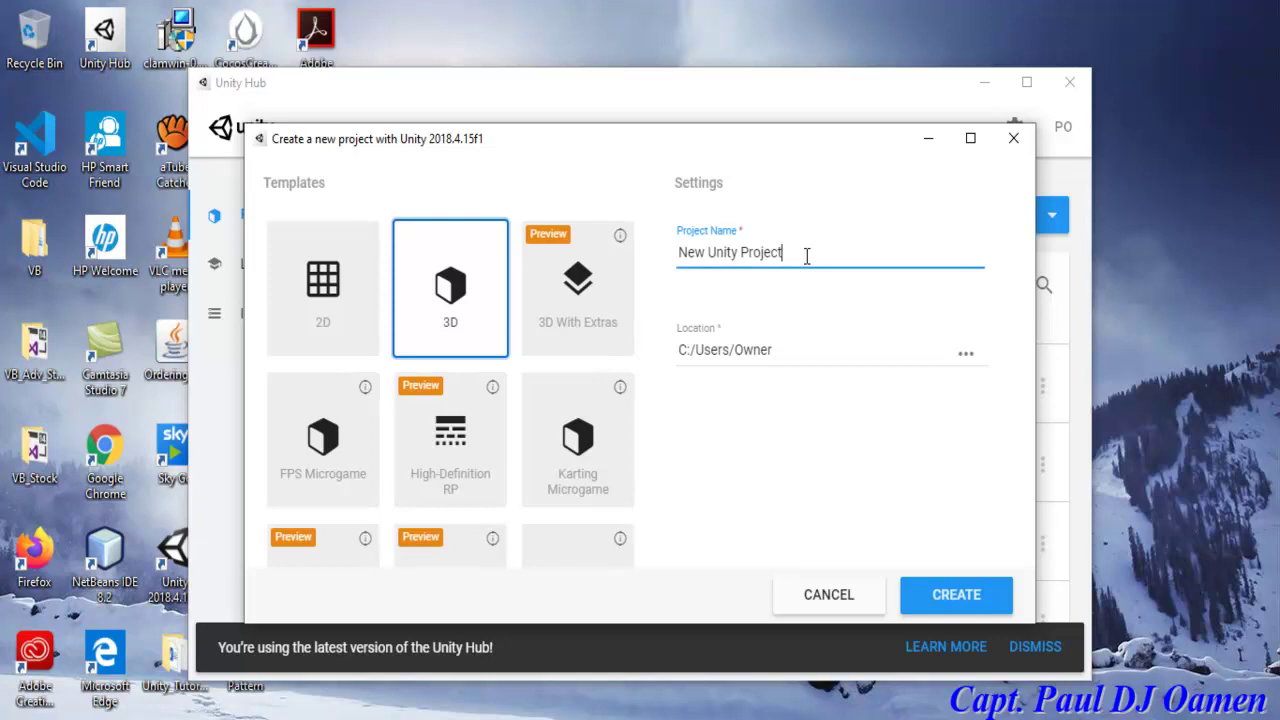
{"action": "left_click_drag", "start_coordinate": [806, 256], "coordinate": [699, 279]}
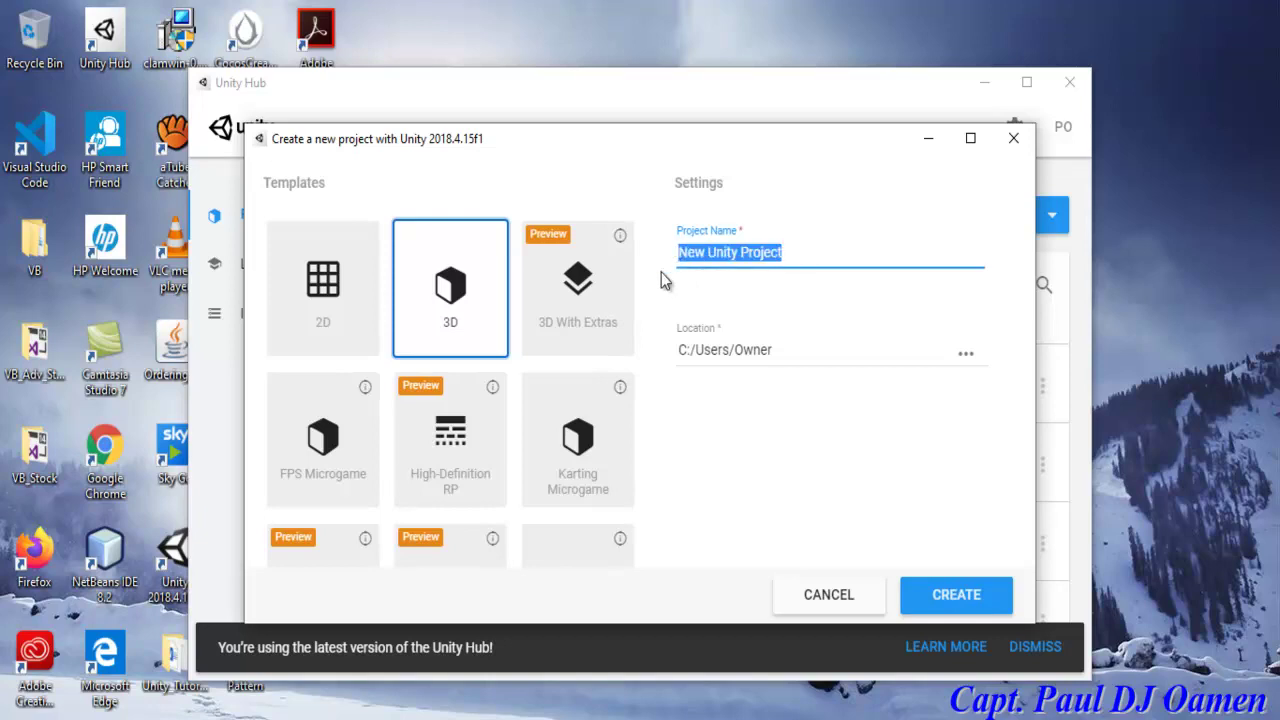
{"action": "type", "text": "Seaboat"}
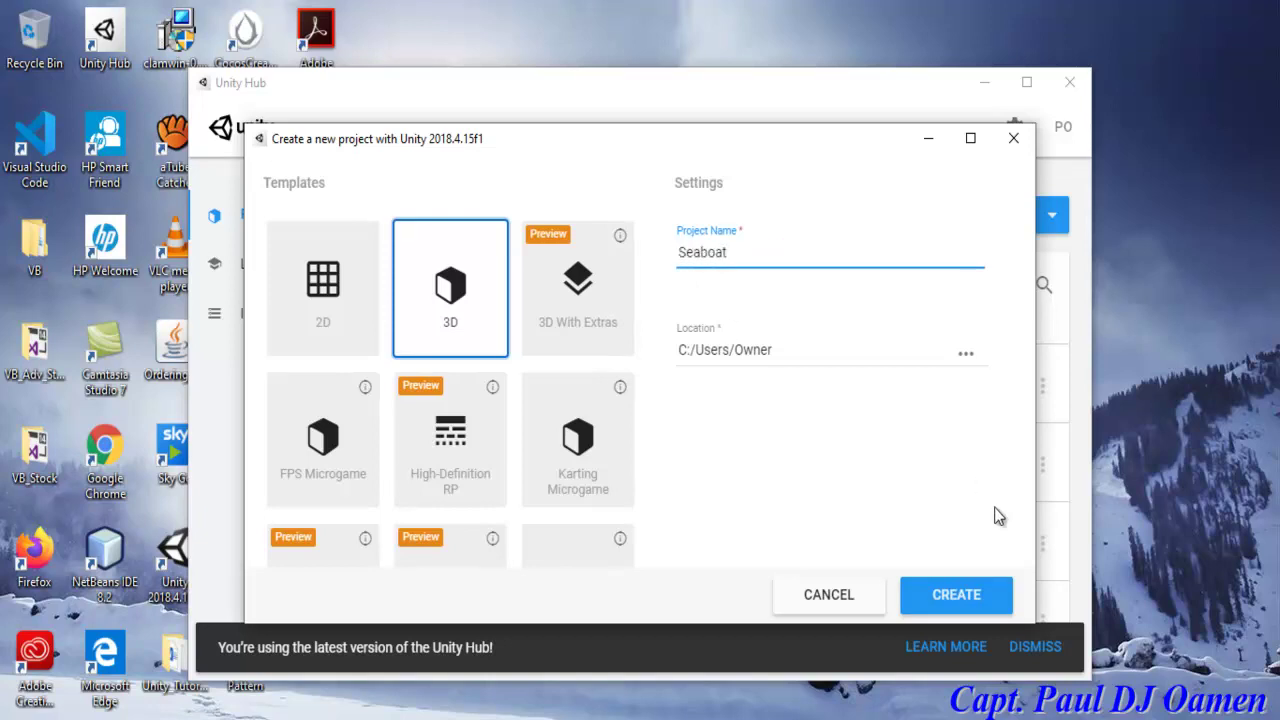
{"action": "left_click", "coordinate": [956, 595]}
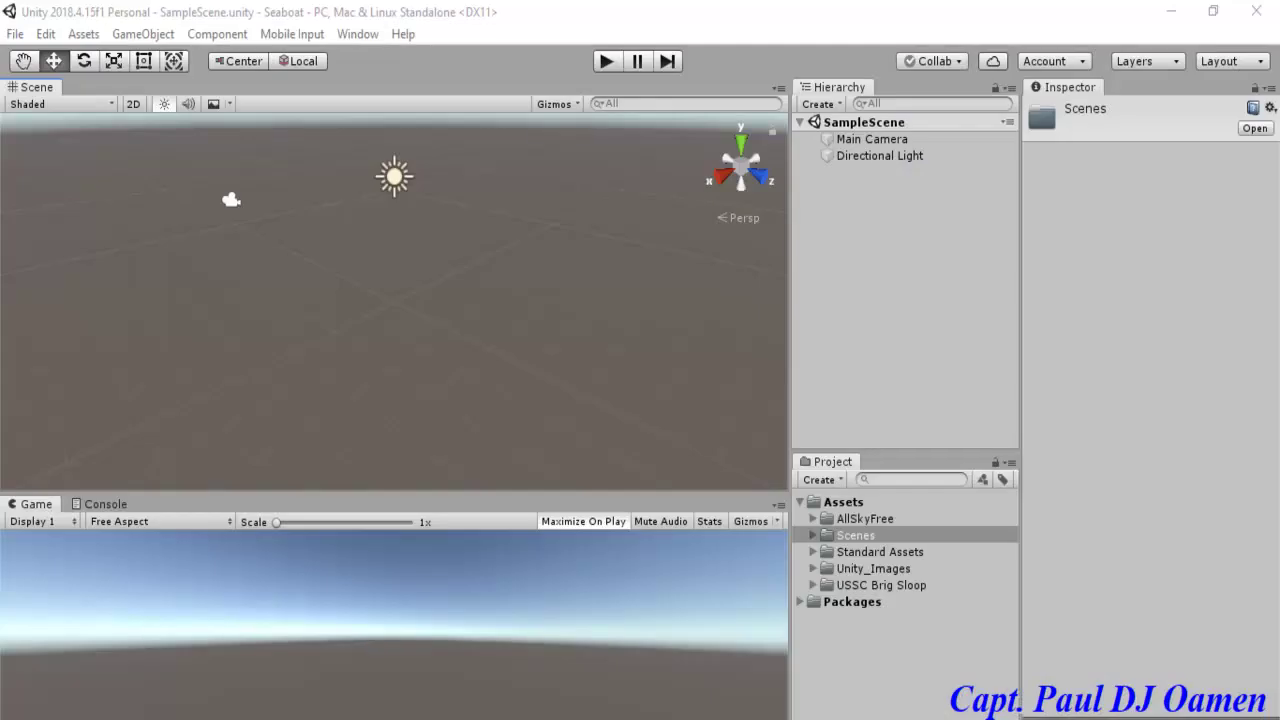
Step: Examine the project's AllSkyFree and Standard Assets folders and the contents of the USSC Brig Sloop folder
{"action": "left_click", "coordinate": [866, 519]}
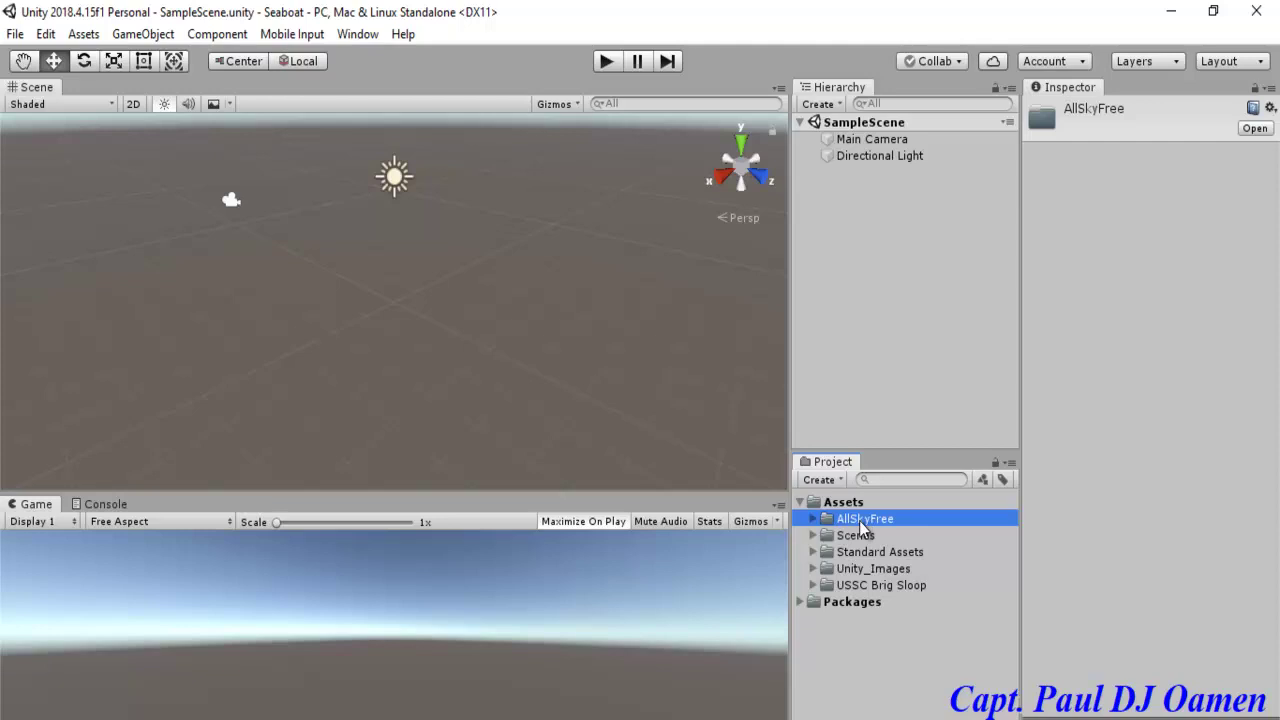
{"action": "left_click", "coordinate": [859, 520]}
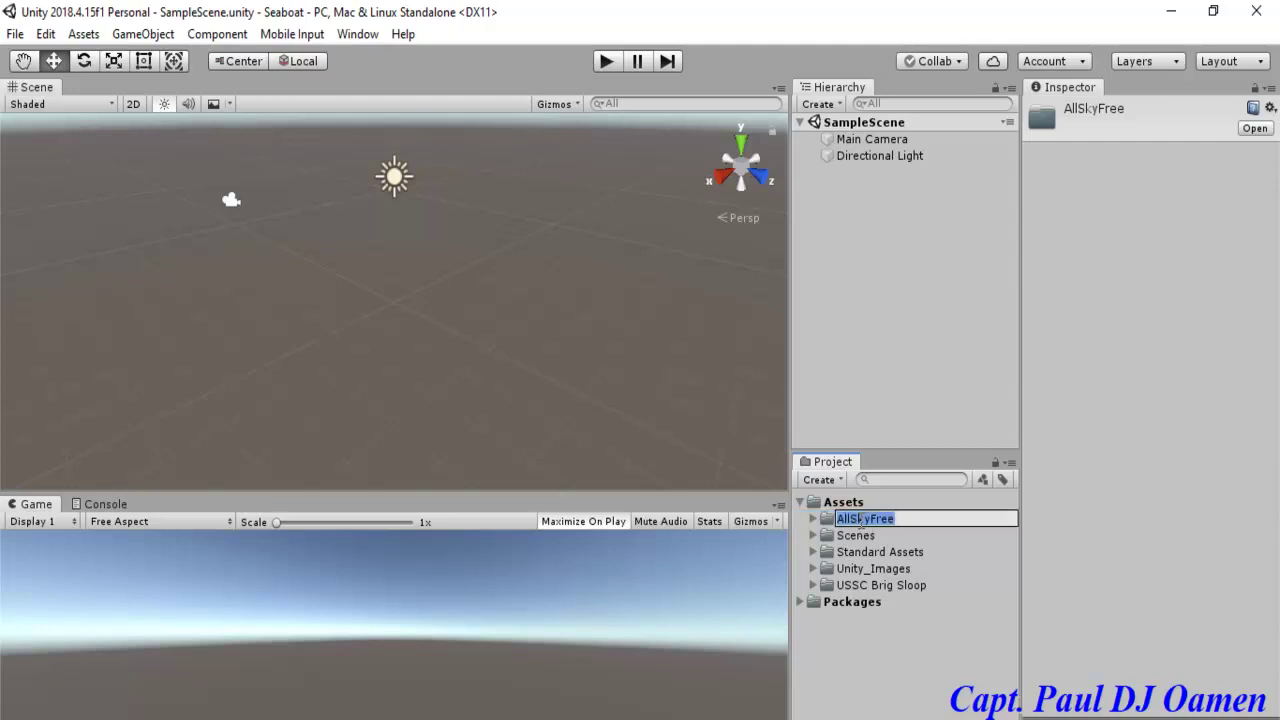
{"action": "left_click", "coordinate": [968, 633]}
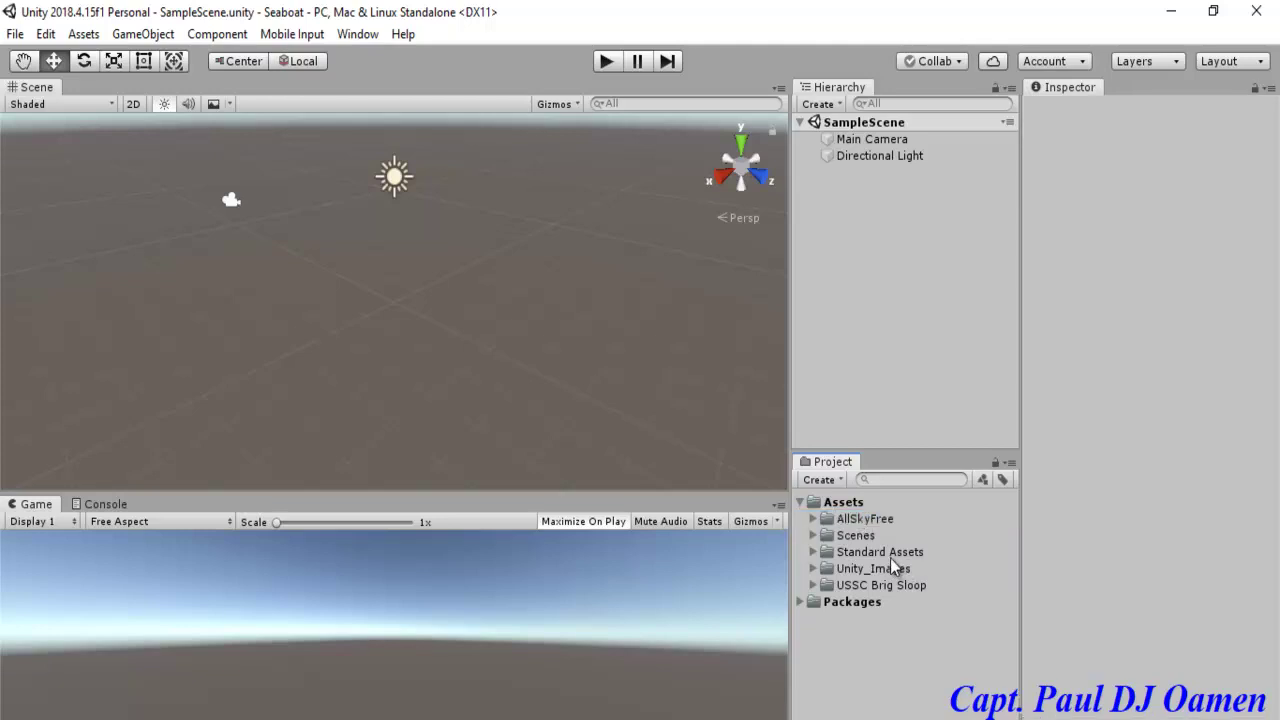
{"action": "left_click", "coordinate": [890, 555]}
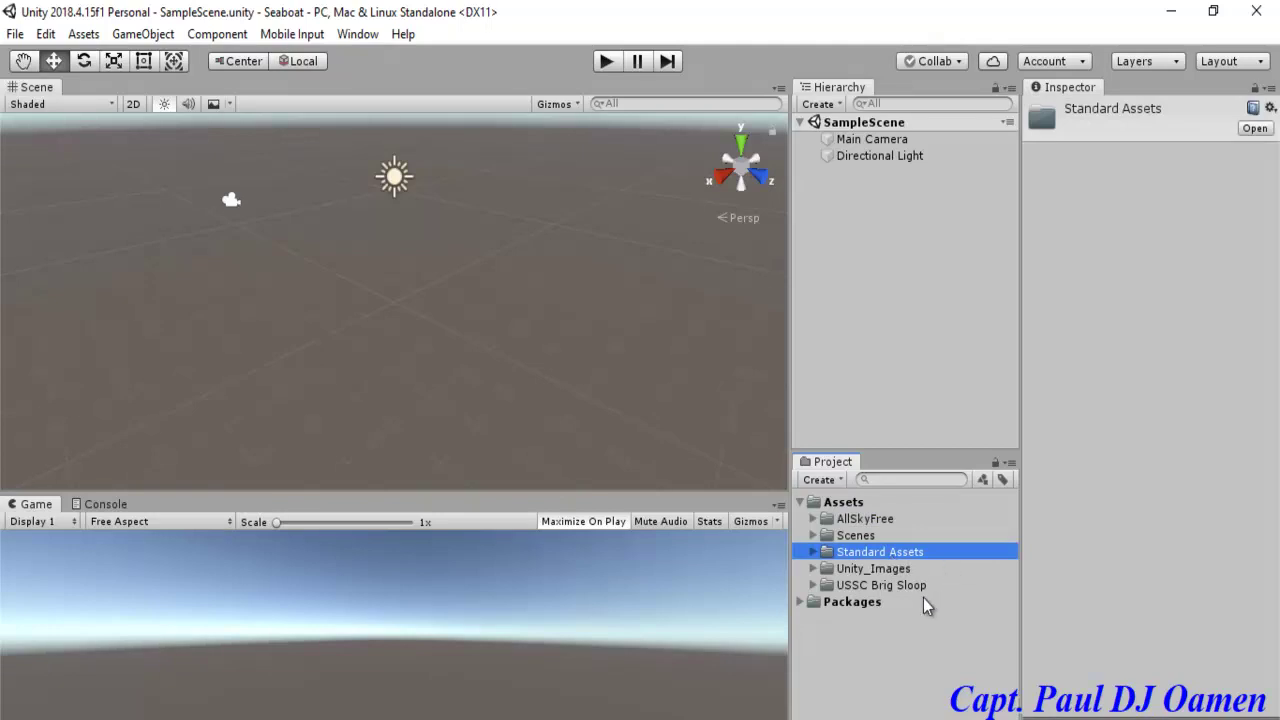
{"action": "left_click", "coordinate": [855, 588]}
{"action": "left_click", "coordinate": [813, 586]}
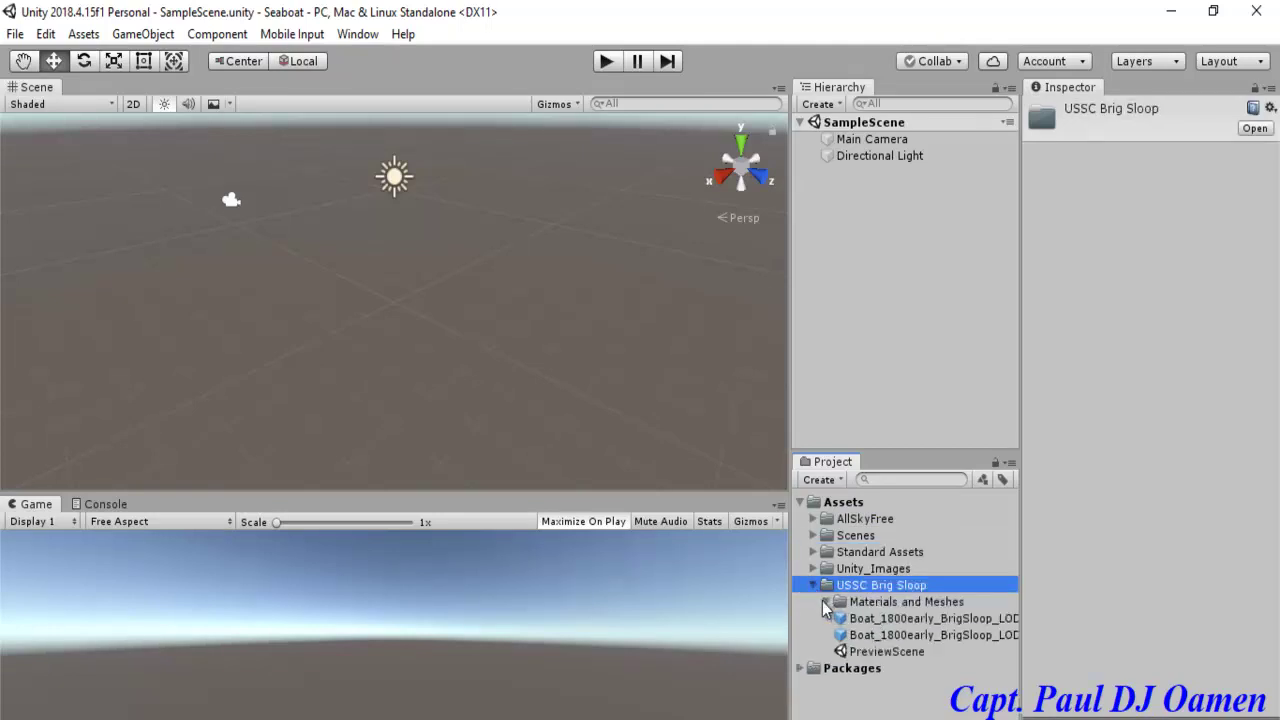
{"action": "left_click", "coordinate": [825, 602]}
{"action": "left_click", "coordinate": [813, 587]}
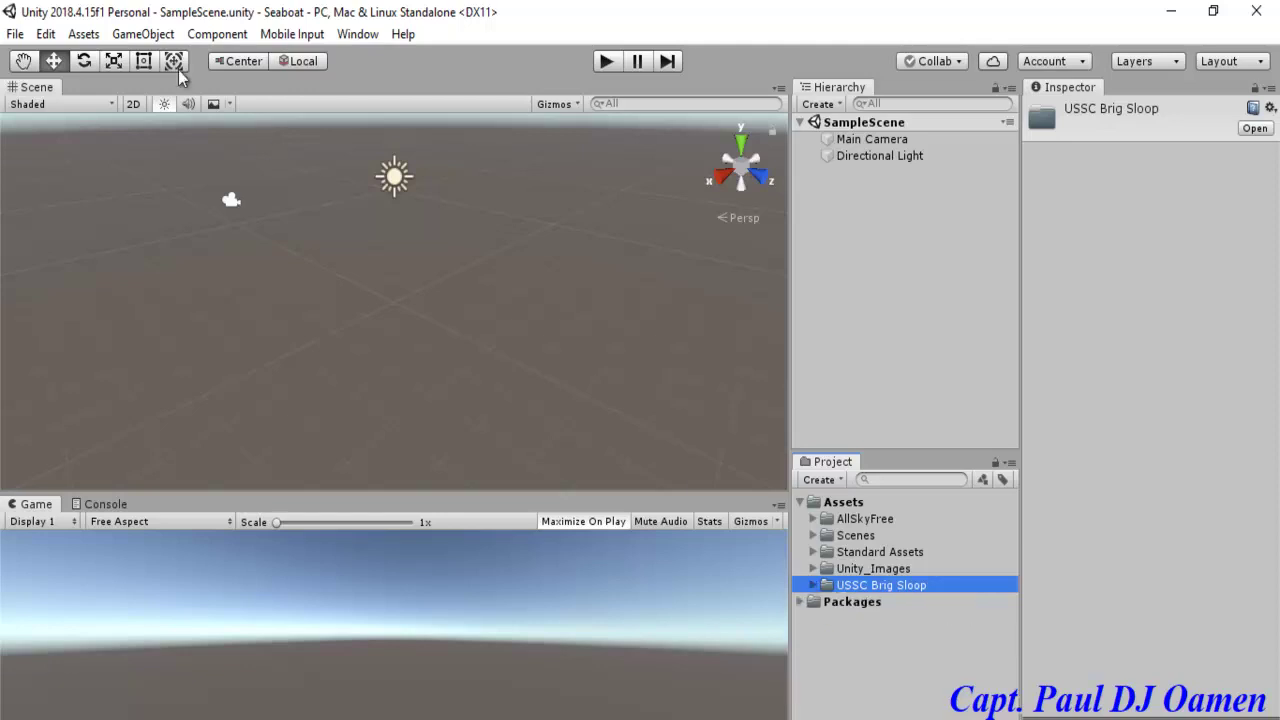
Step: Open the Asset Store inside the editor and search it for "free boat"
{"action": "left_click", "coordinate": [370, 36]}
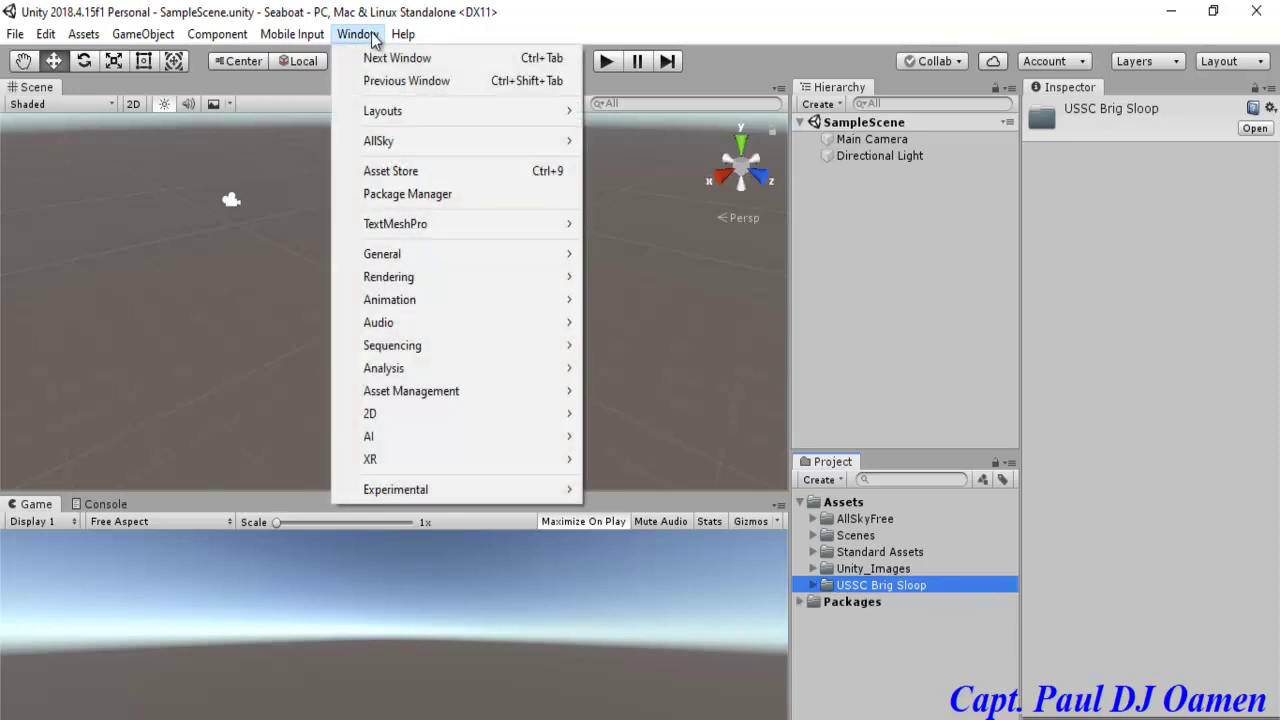
{"action": "left_click", "coordinate": [376, 172]}
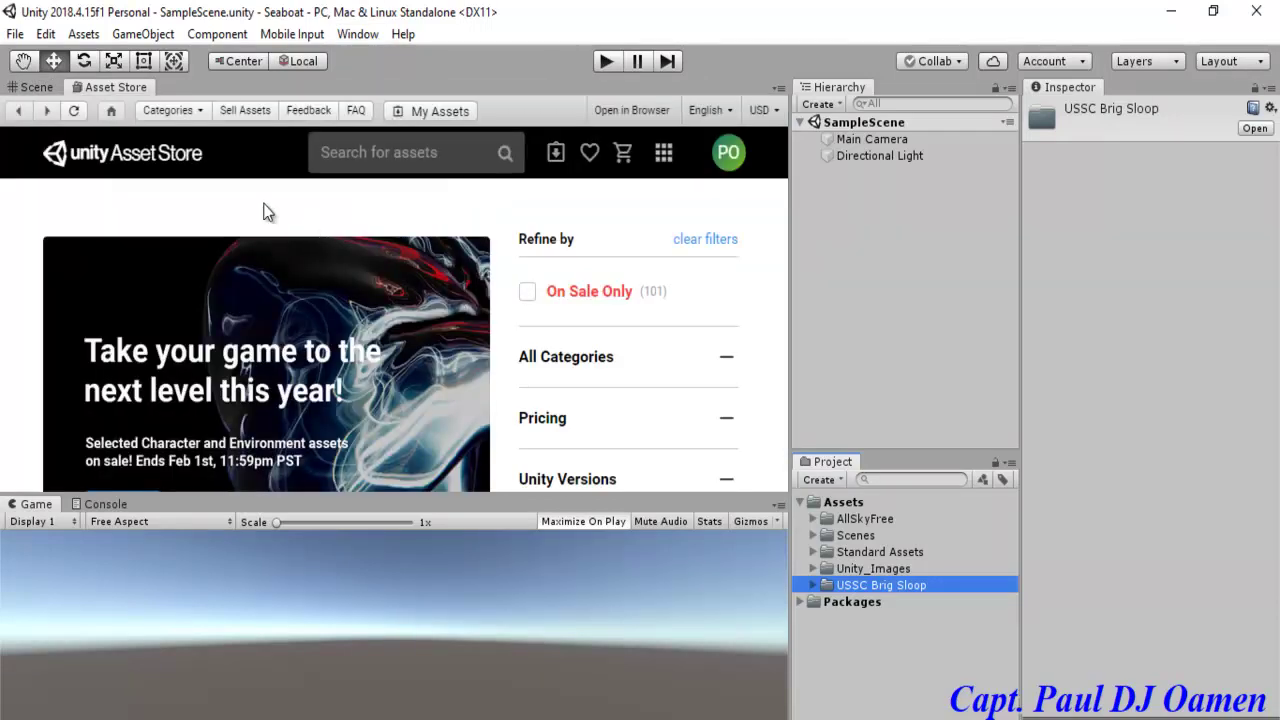
{"action": "left_click", "coordinate": [248, 442]}
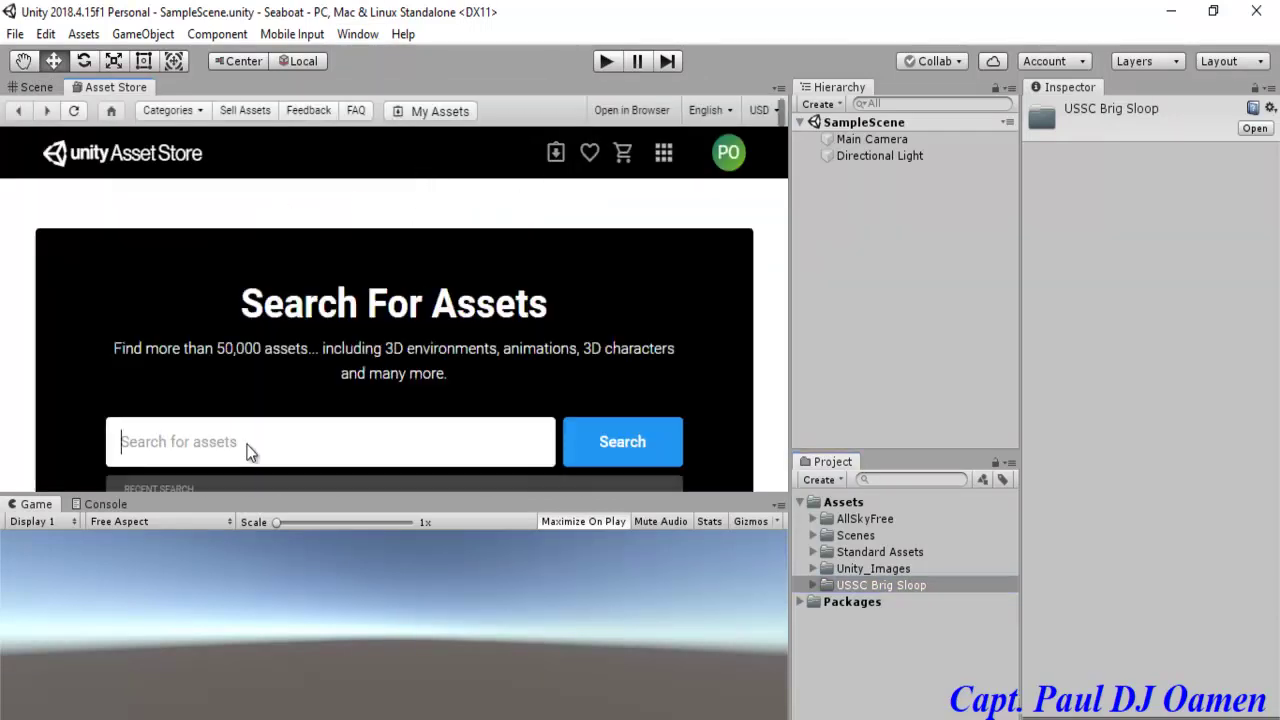
{"action": "type", "text": "free boat"}
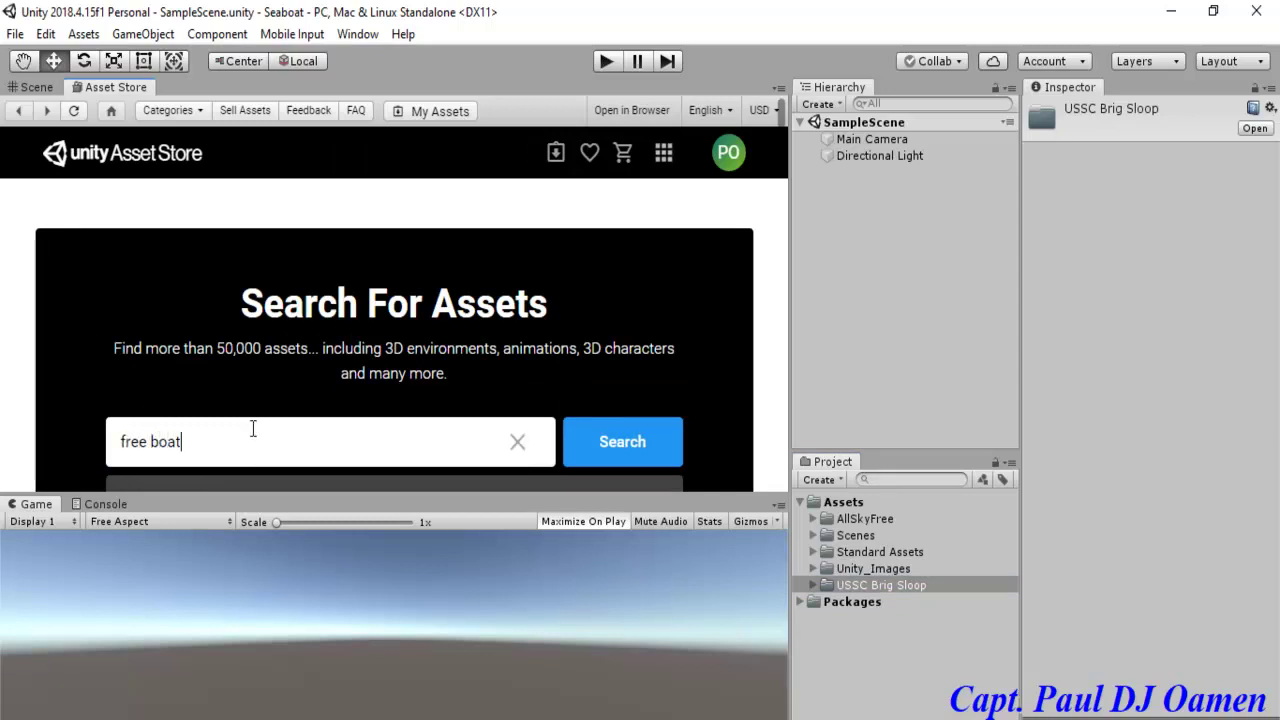
{"action": "left_click", "coordinate": [617, 458]}
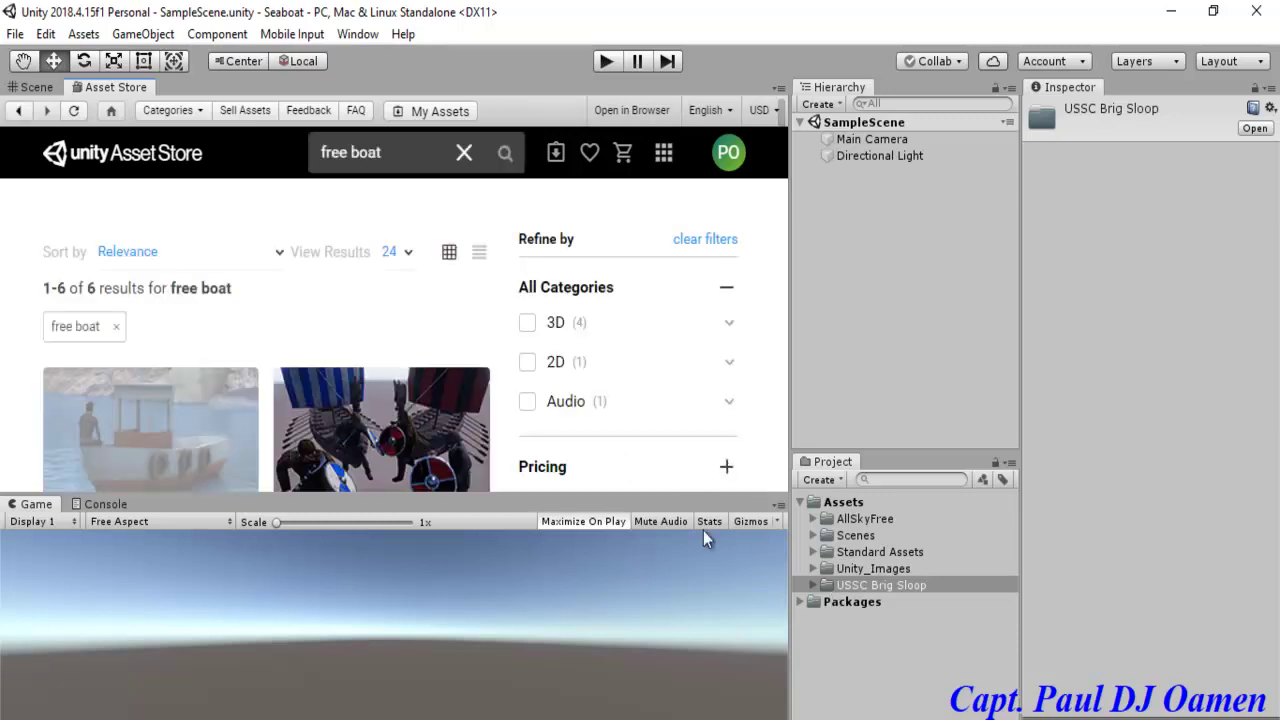
Step: Look through the boat results for the Brig Sloop Sailing Ship and match it to the project's USSC Brig Sloop folder
{"action": "scroll", "coordinate": [463, 390], "scroll_direction": "down", "scroll_amount": 1}
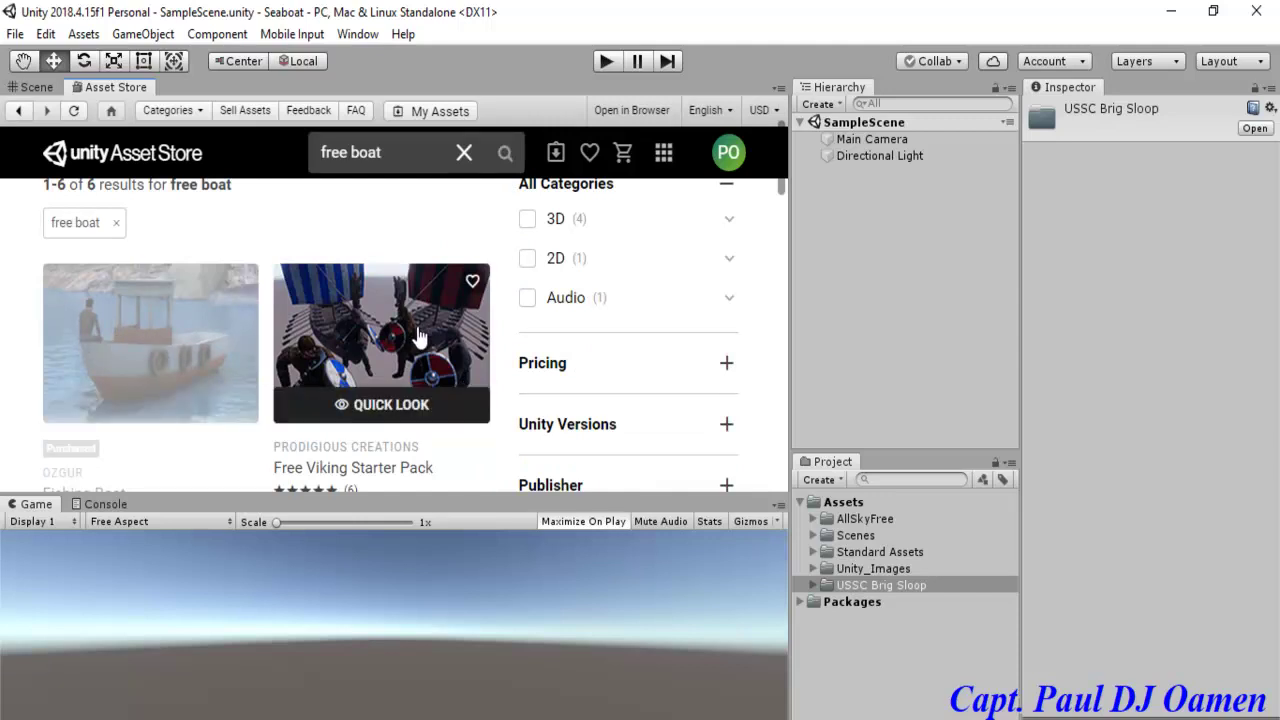
{"action": "scroll", "coordinate": [418, 338], "scroll_direction": "down", "scroll_amount": 3}
{"action": "scroll", "coordinate": [418, 338], "scroll_direction": "up", "scroll_amount": 3}
{"action": "left_click_drag", "start_coordinate": [782, 200], "coordinate": [784, 341]}
{"action": "mouse_move", "coordinate": [397, 340]}
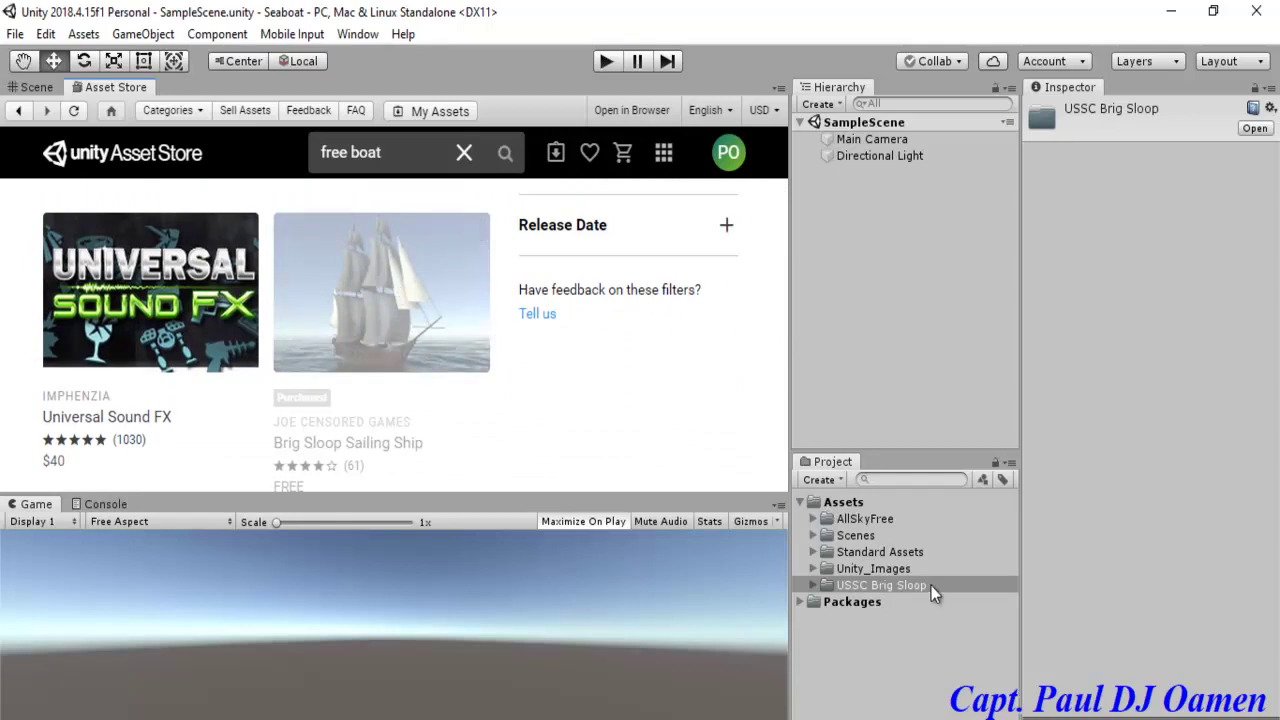
{"action": "left_click", "coordinate": [916, 587]}
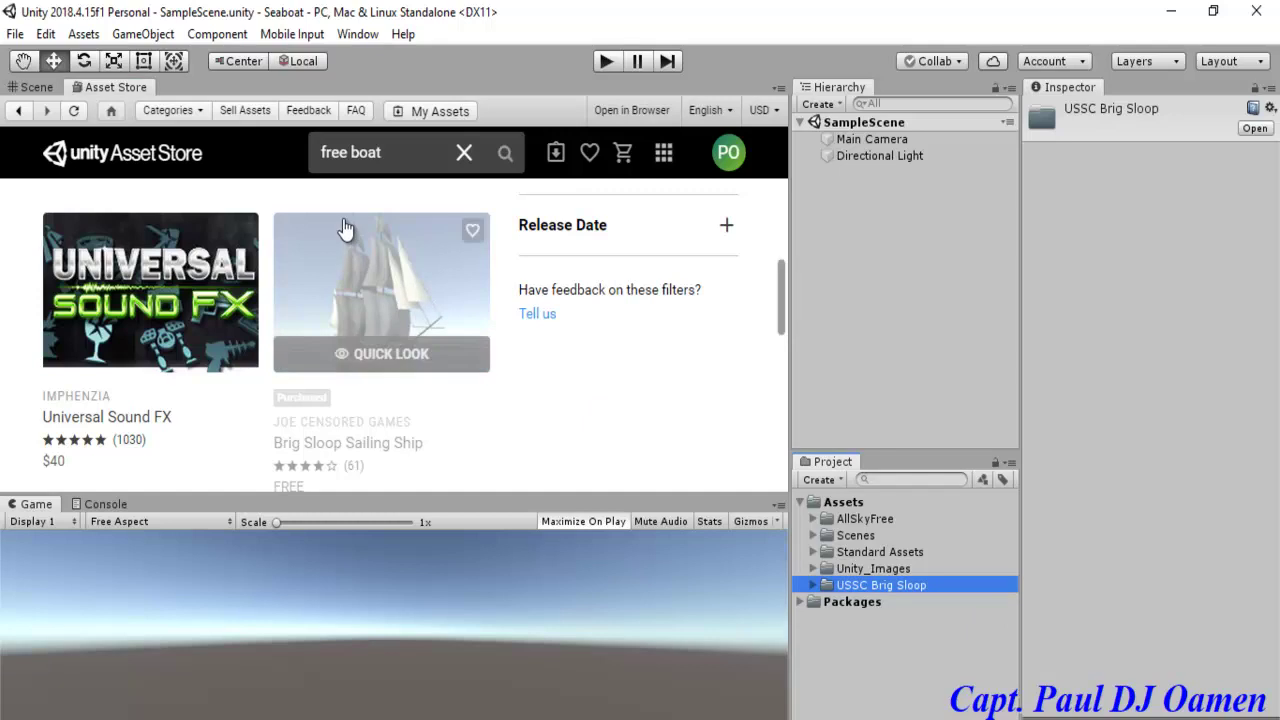
Step: Replace the Asset Store search with "free skybox" and run it
{"action": "left_click", "coordinate": [383, 150]}
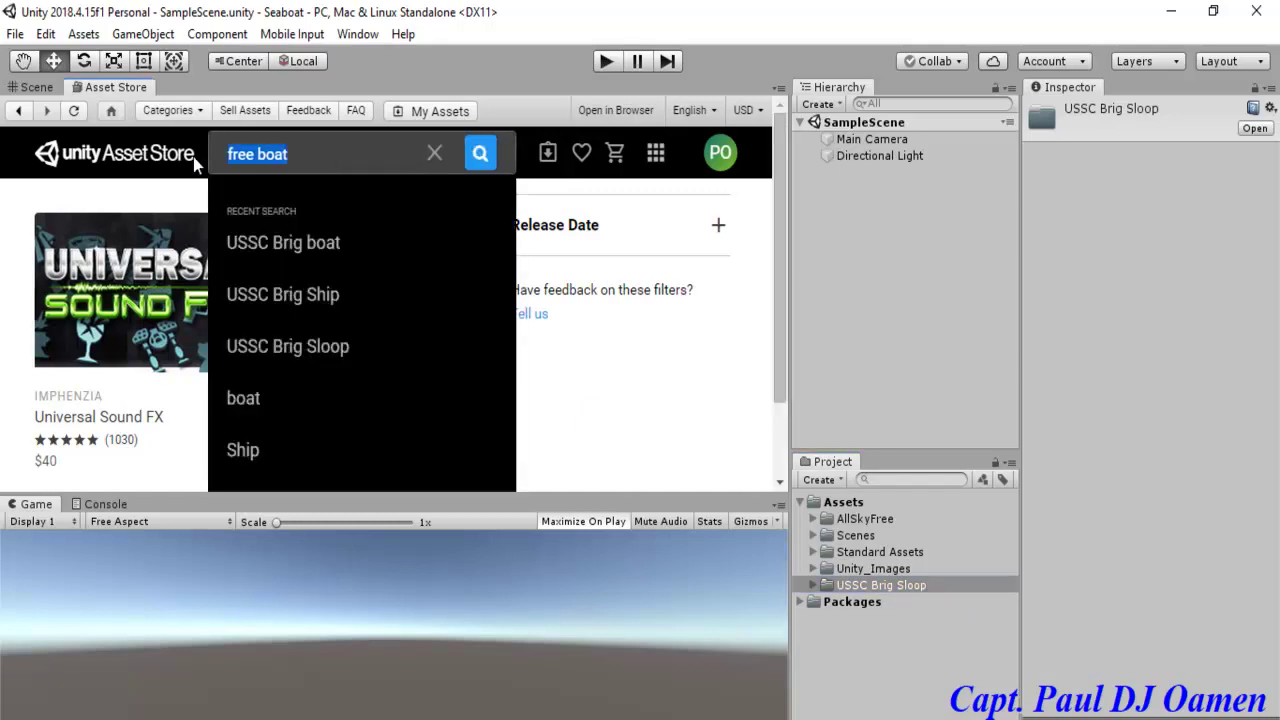
{"action": "type", "text": "sky"}
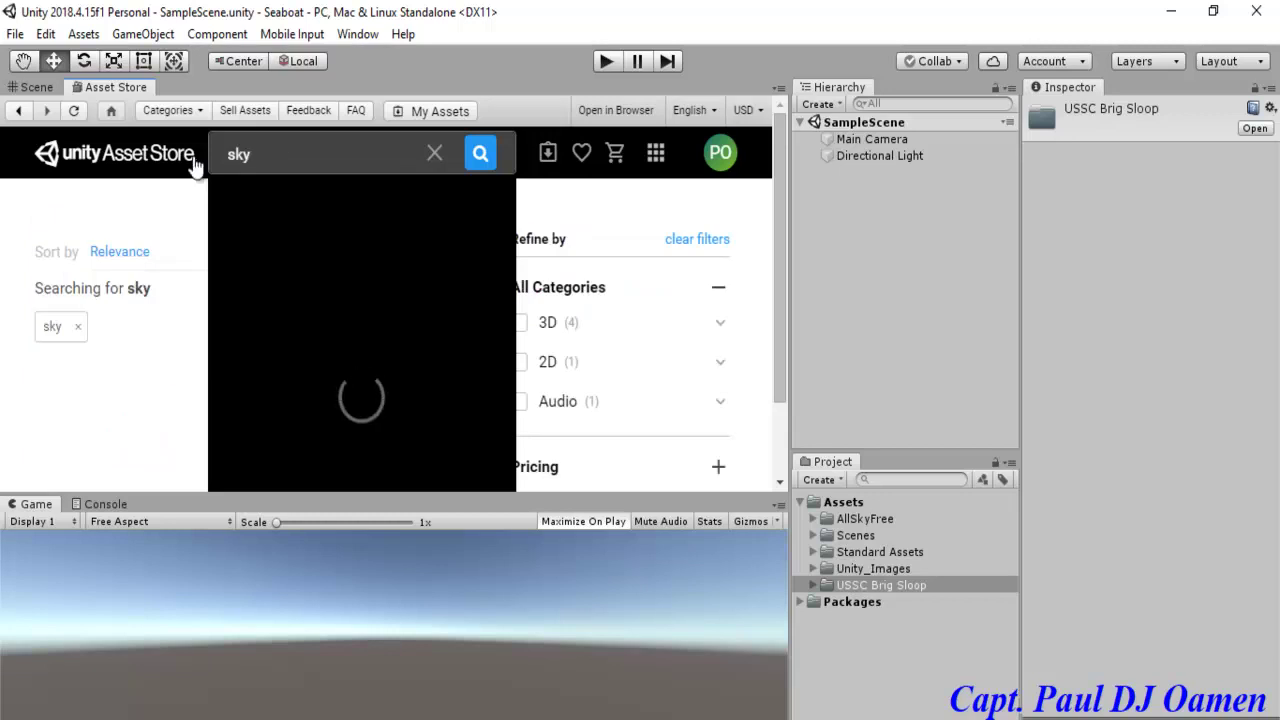
{"action": "type", "text": "bo"}
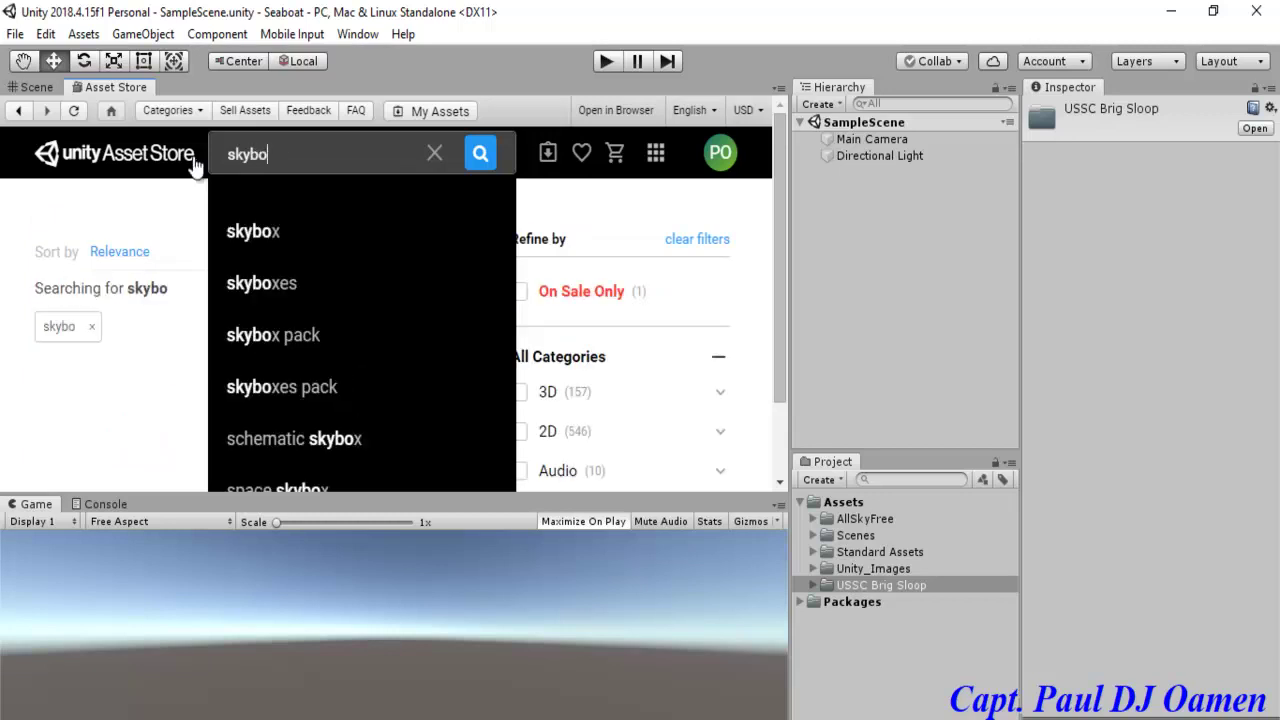
{"action": "type", "text": "x"}
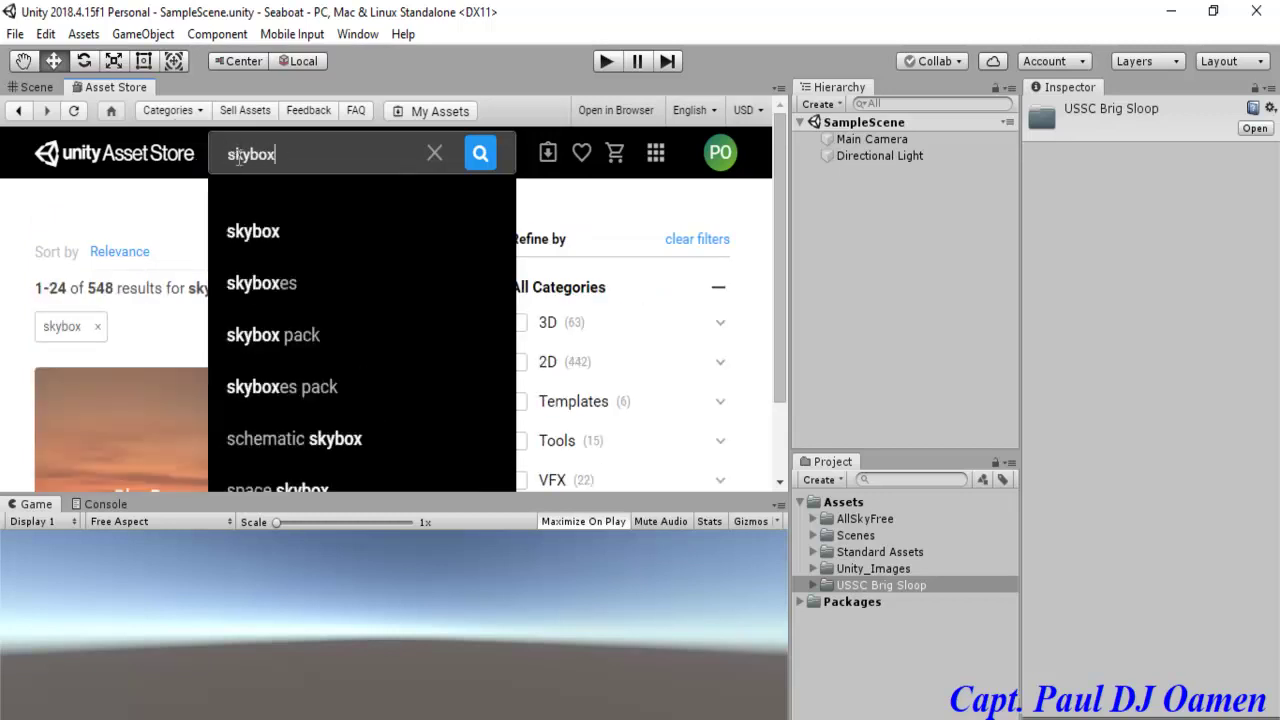
{"action": "left_click", "coordinate": [228, 155]}
{"action": "type", "text": "free"}
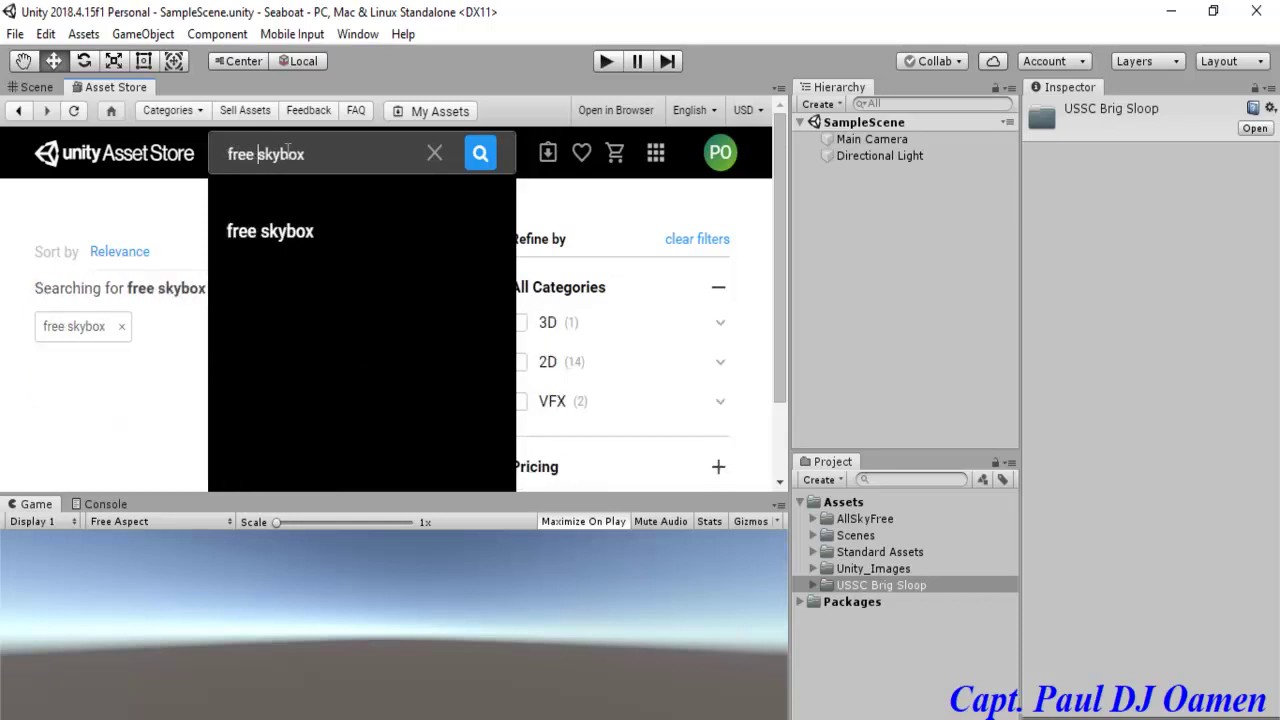
{"action": "key", "text": "Return"}
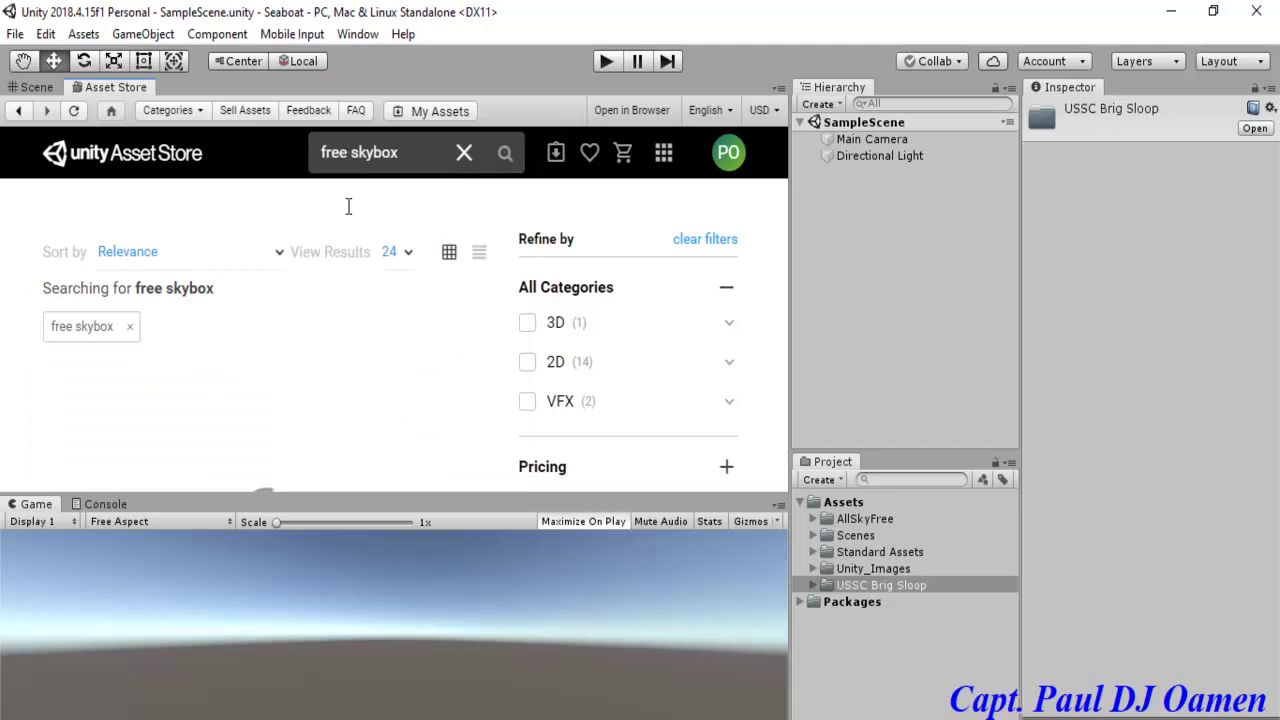
Step: Browse the free skybox packages in the store results
{"action": "scroll", "coordinate": [213, 413], "scroll_direction": "down", "scroll_amount": 1}
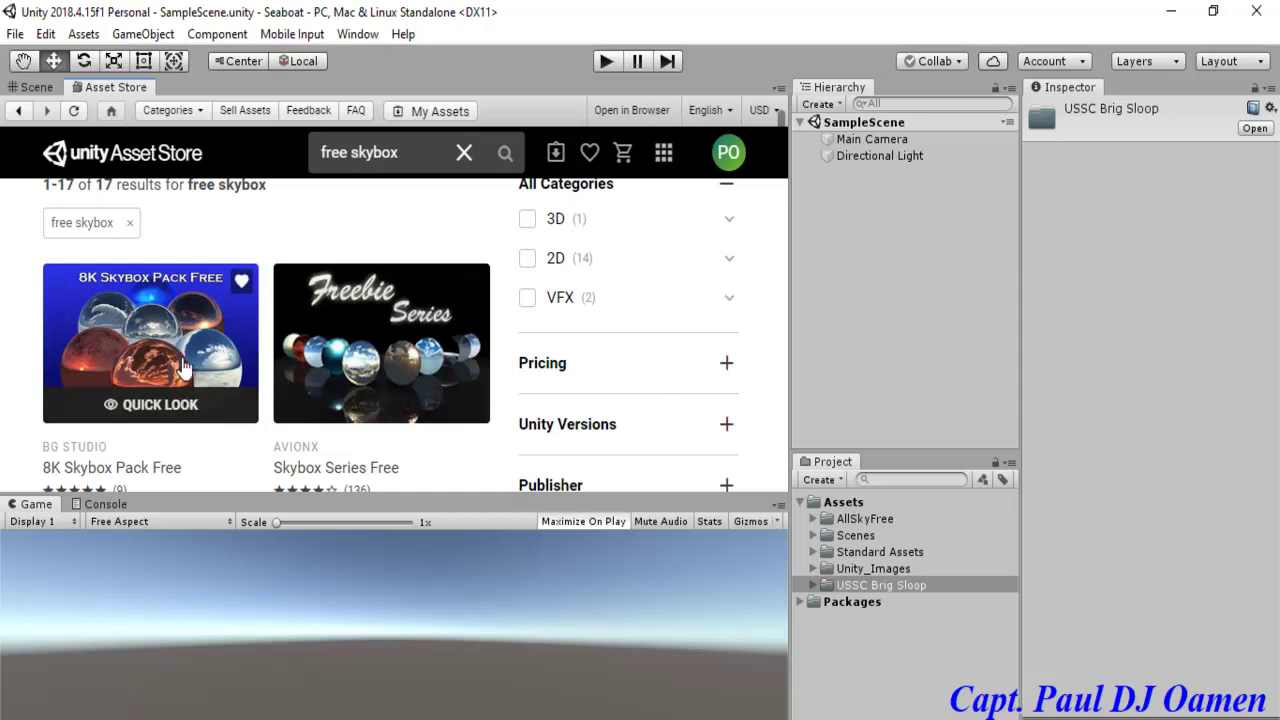
{"action": "left_click", "coordinate": [862, 555]}
{"action": "scroll", "coordinate": [199, 397], "scroll_direction": "down", "scroll_amount": 2}
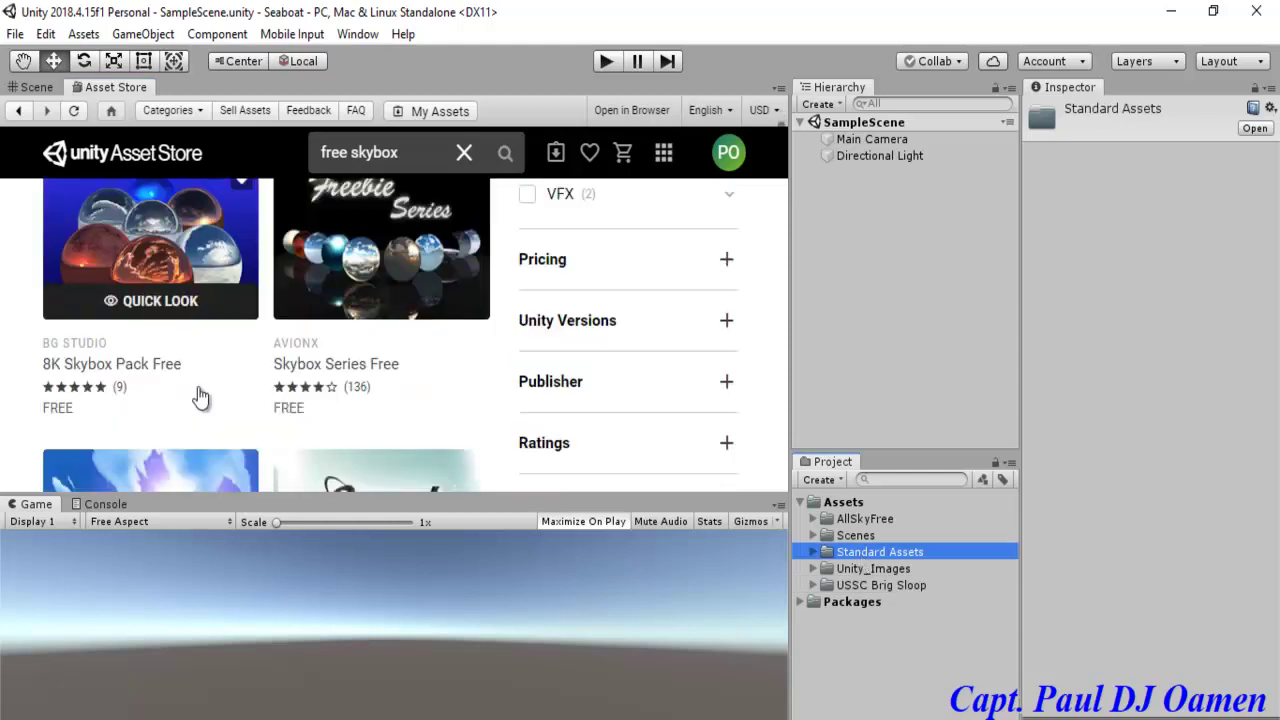
{"action": "scroll", "coordinate": [188, 388], "scroll_direction": "up", "scroll_amount": 1}
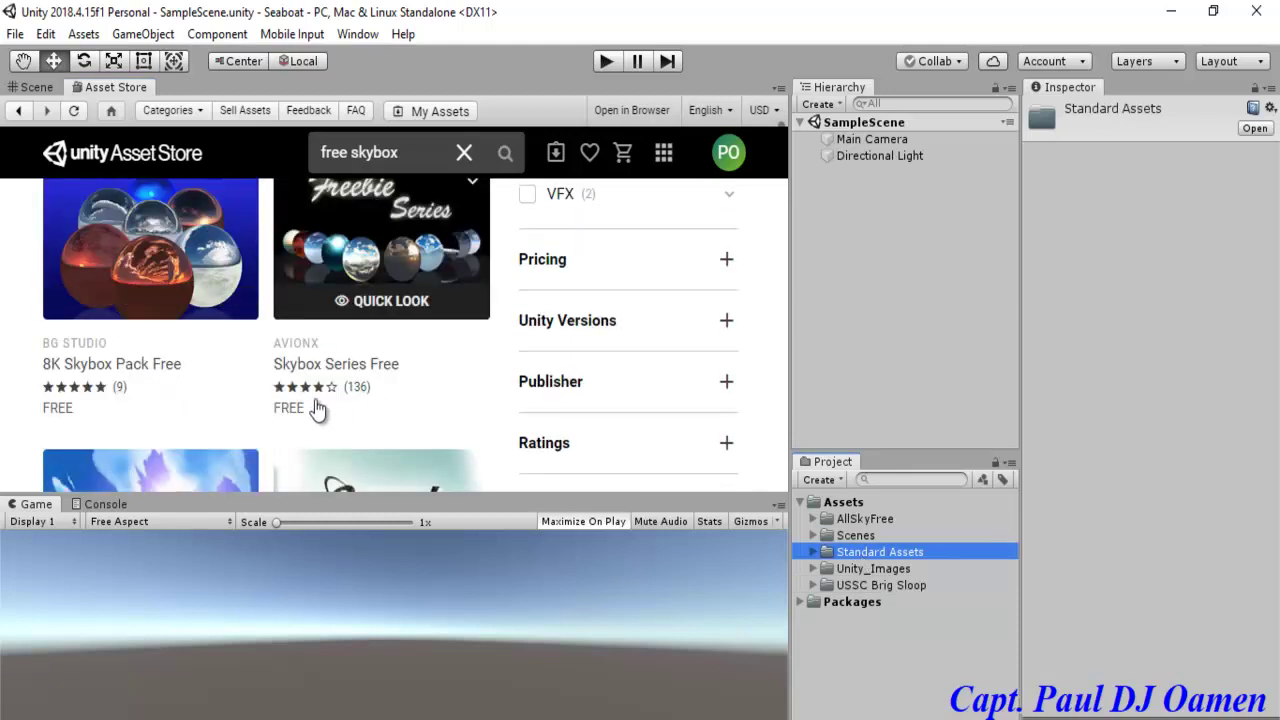
{"action": "scroll", "coordinate": [334, 409], "scroll_direction": "down", "scroll_amount": 2}
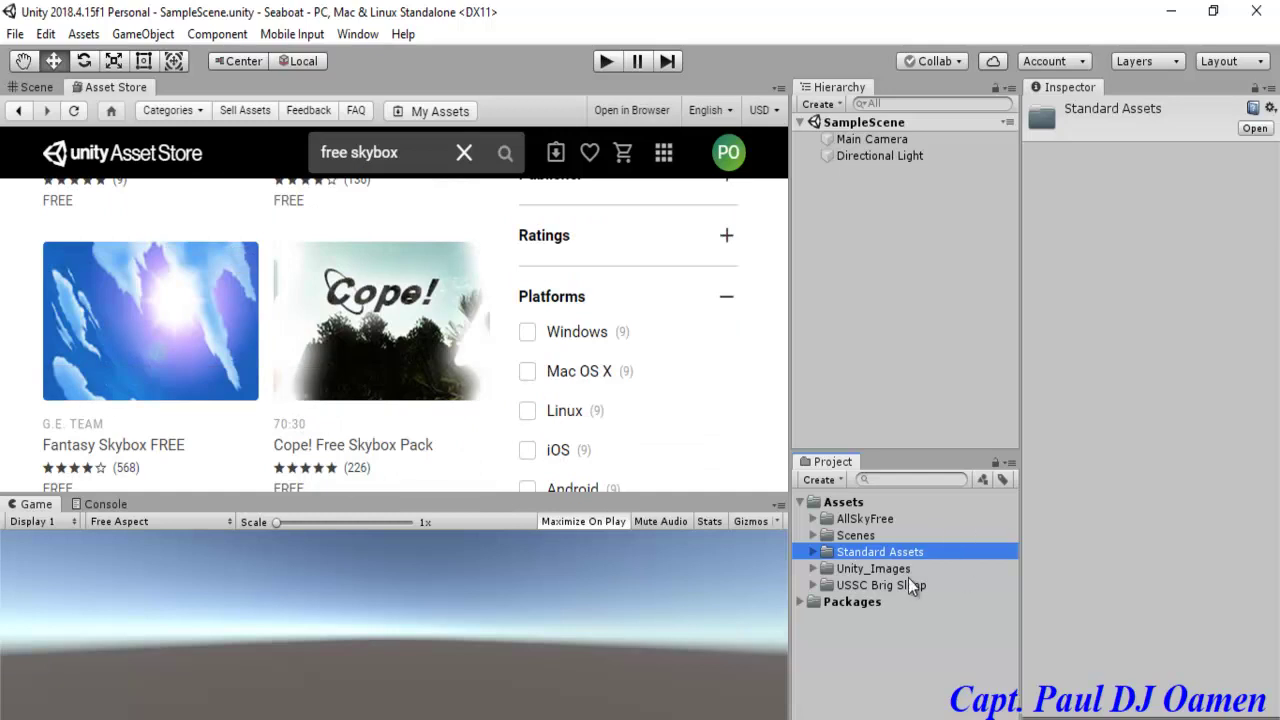
Step: Replace the Asset Store search with "standard assets" and run it
{"action": "left_click", "coordinate": [400, 153]}
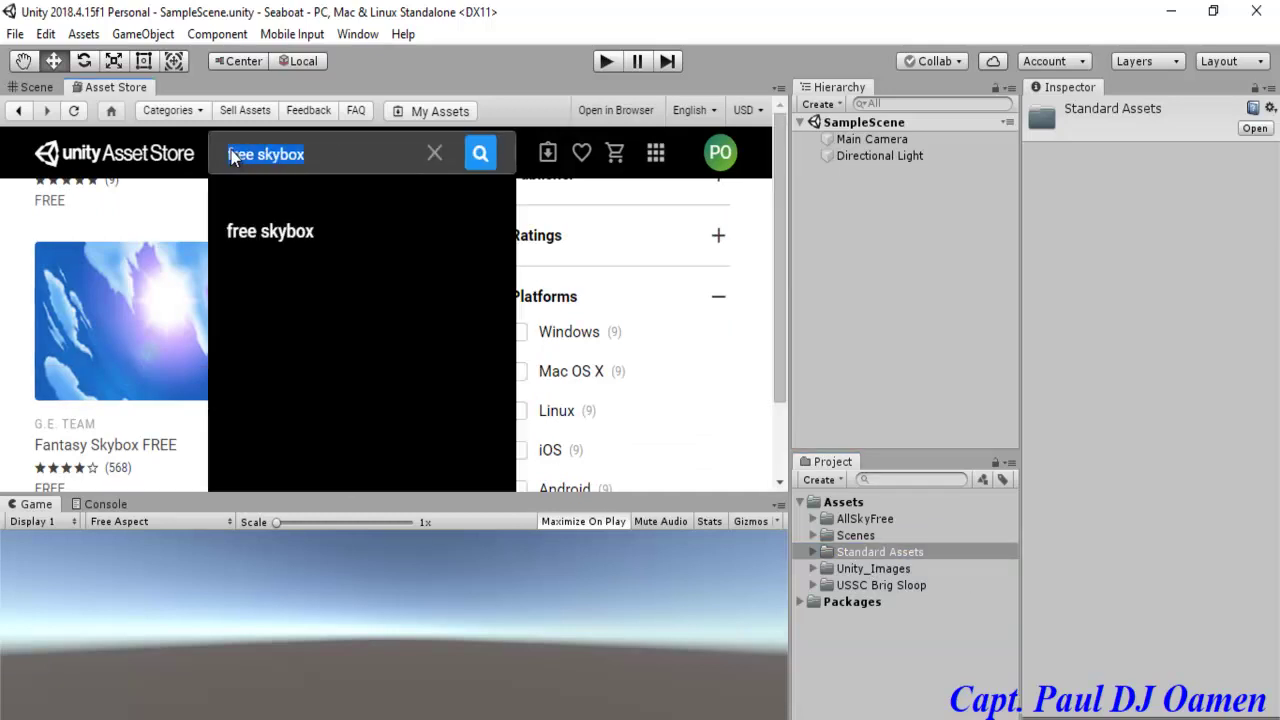
{"action": "type", "text": "Stand"}
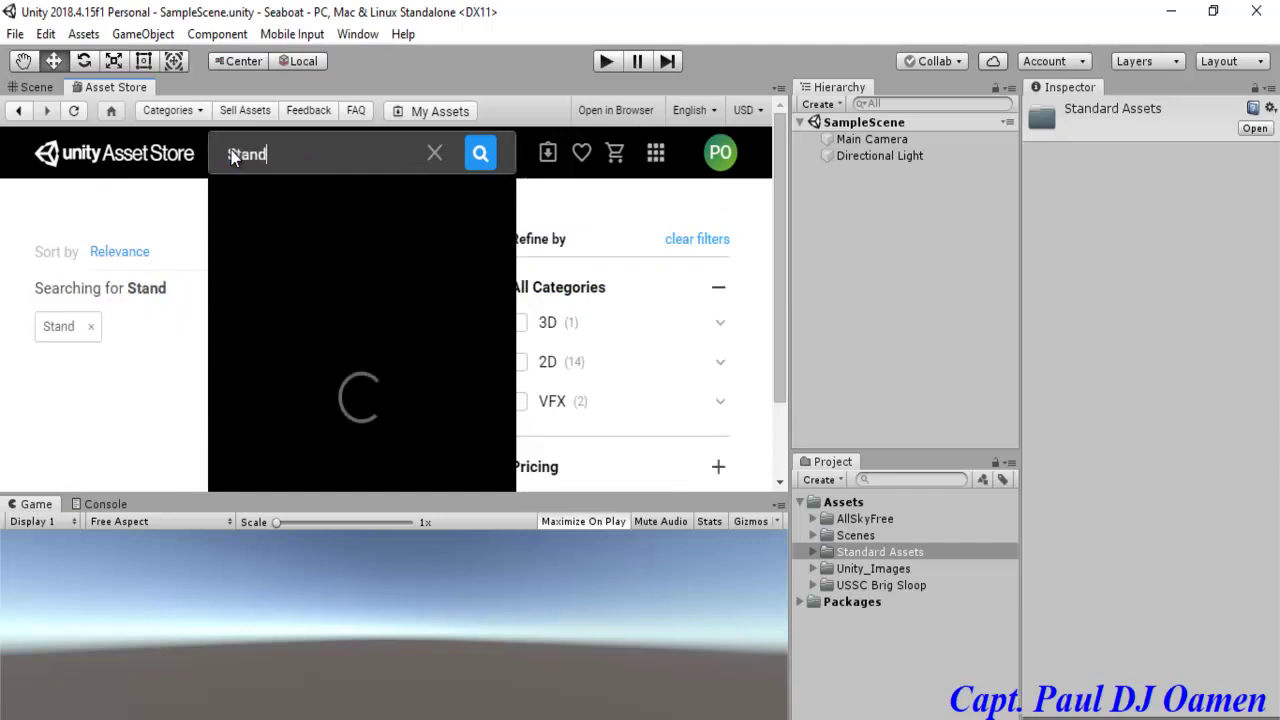
{"action": "type", "text": "ard"}
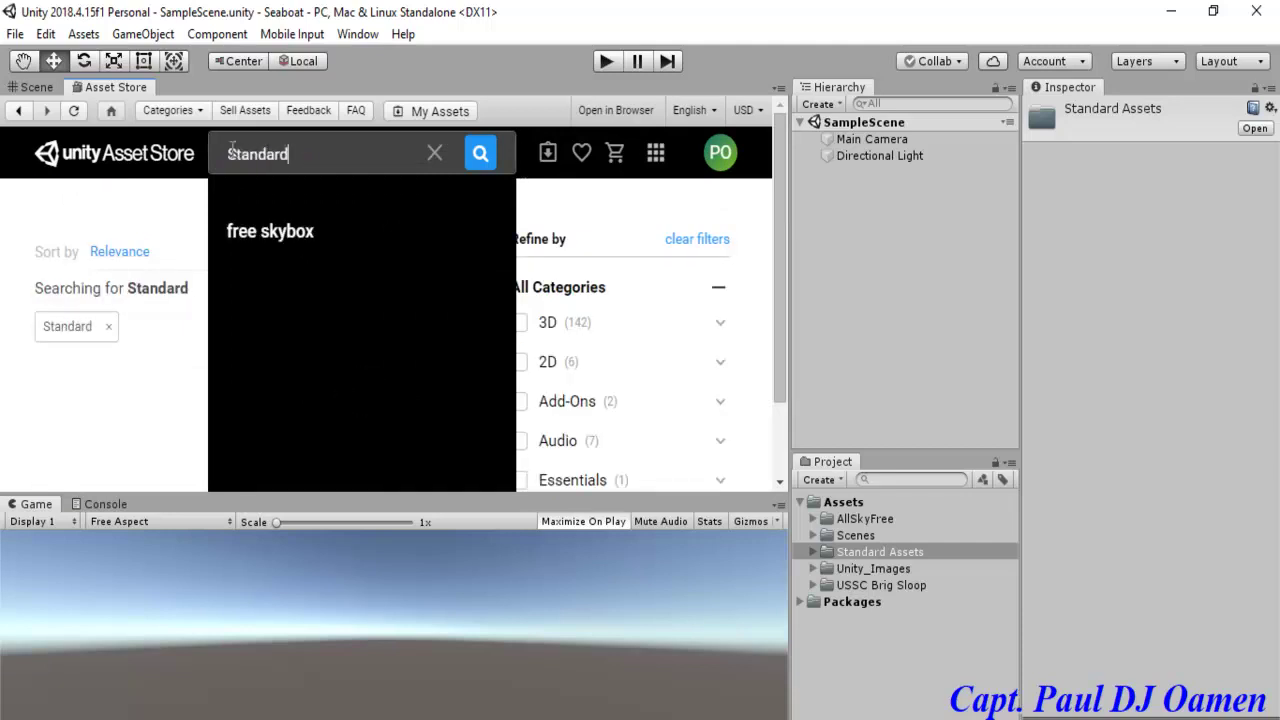
{"action": "type", "text": " Asset"}
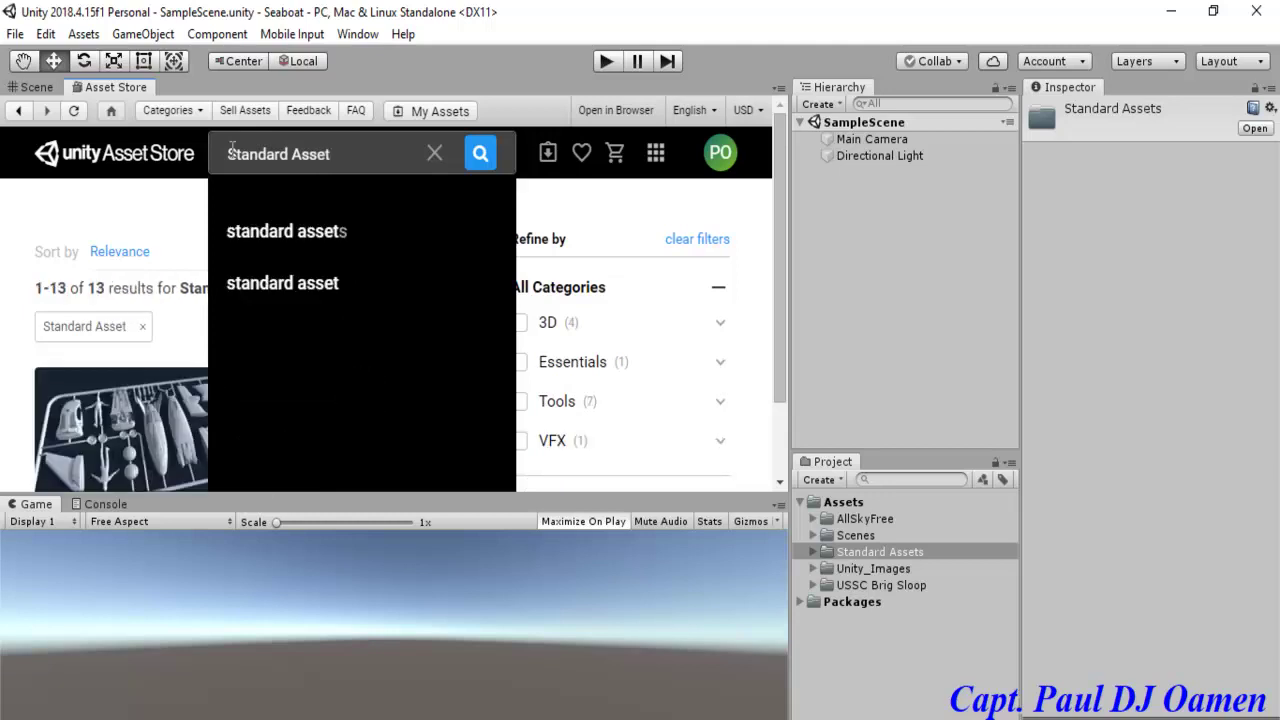
{"action": "left_click", "coordinate": [301, 238]}
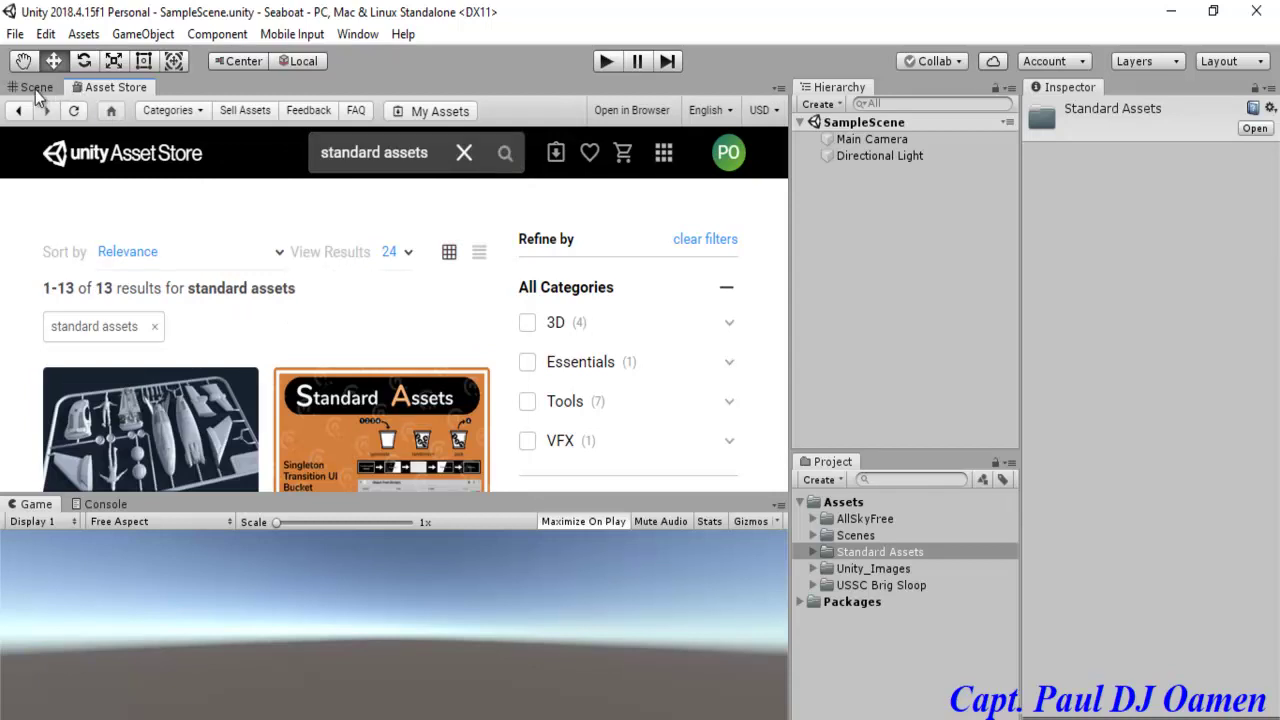
Step: Close the Asset Store and return to the Scene view with nothing selected
{"action": "left_click", "coordinate": [779, 89]}
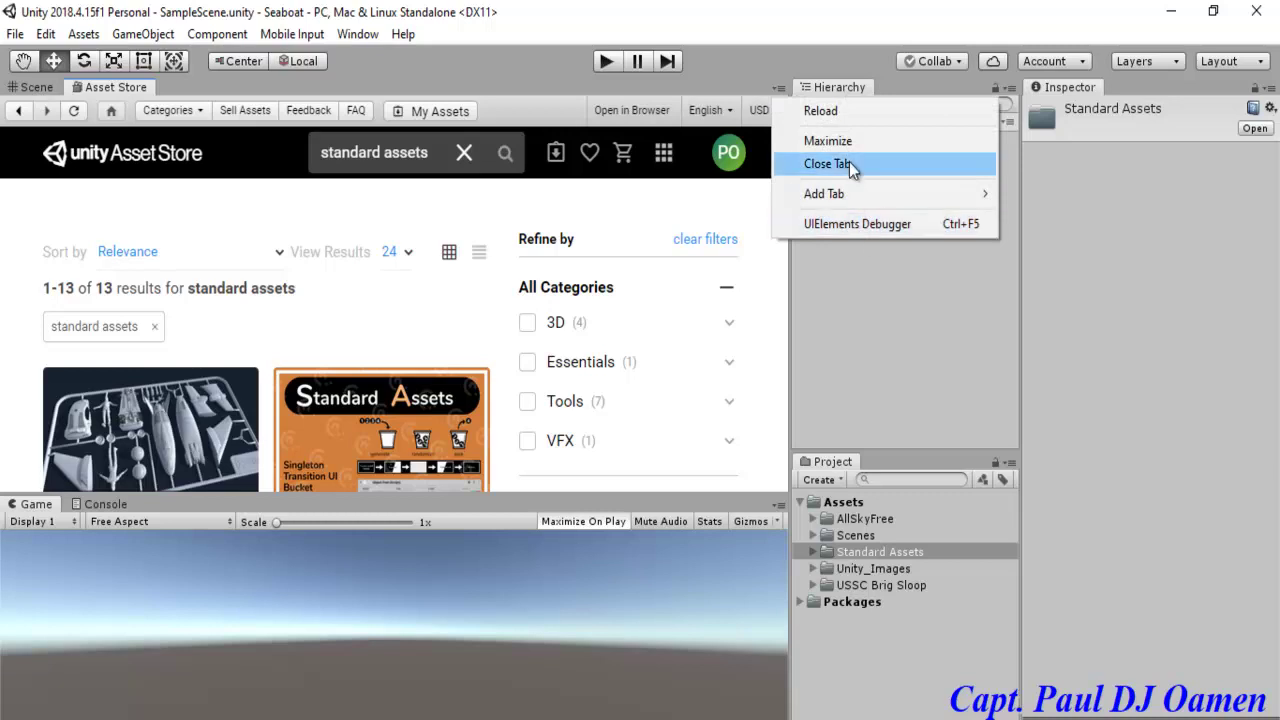
{"action": "left_click", "coordinate": [847, 163]}
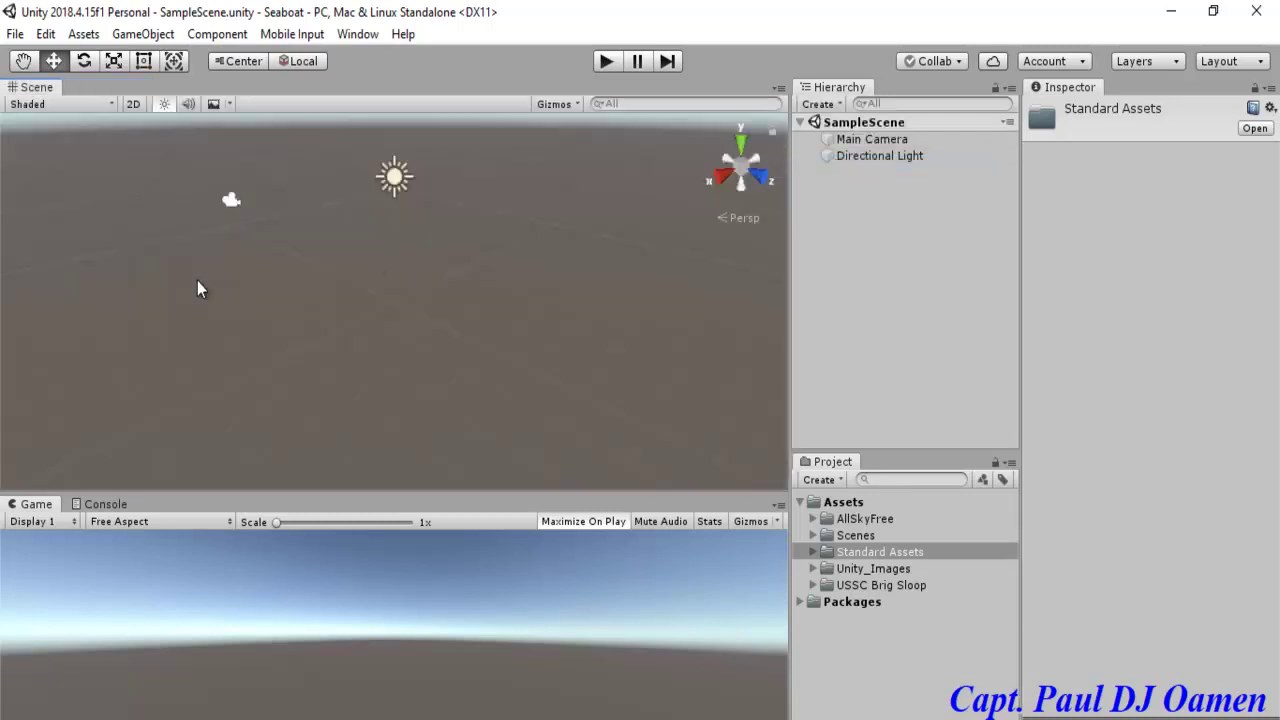
{"action": "left_click", "coordinate": [344, 310]}
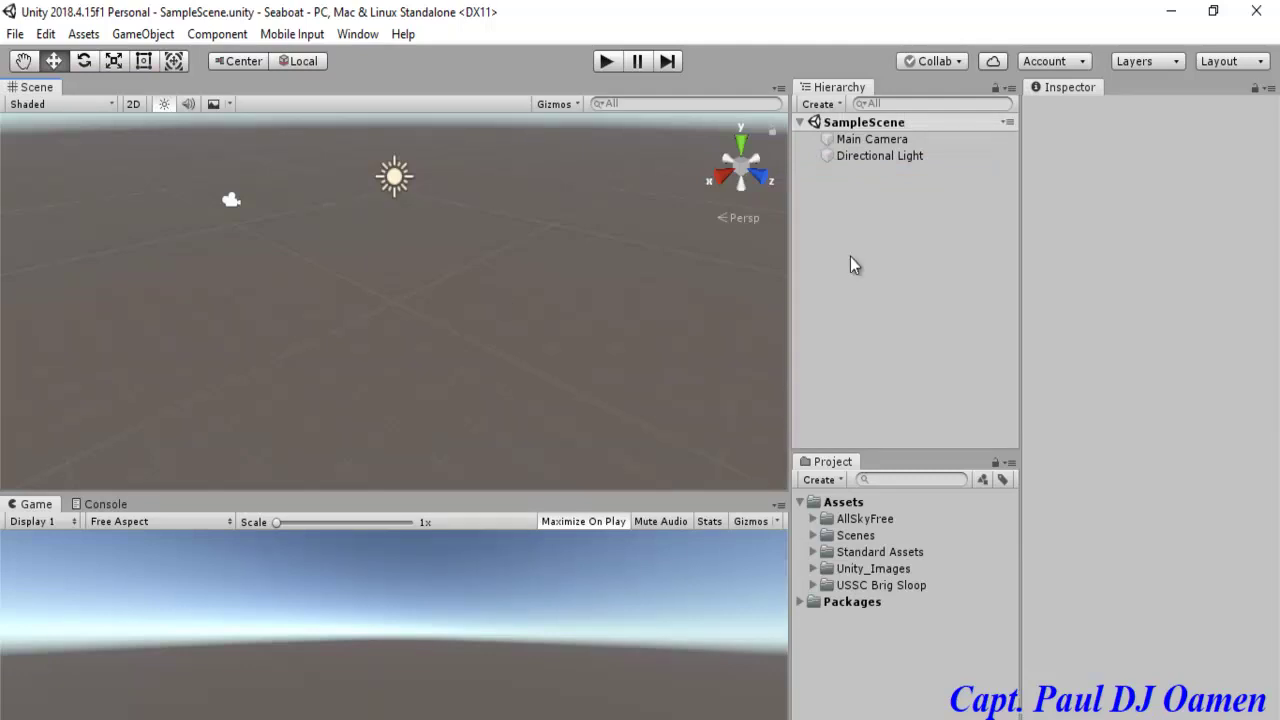
Step: Add a 3D Plane object to SampleScene
{"action": "left_click", "coordinate": [843, 104]}
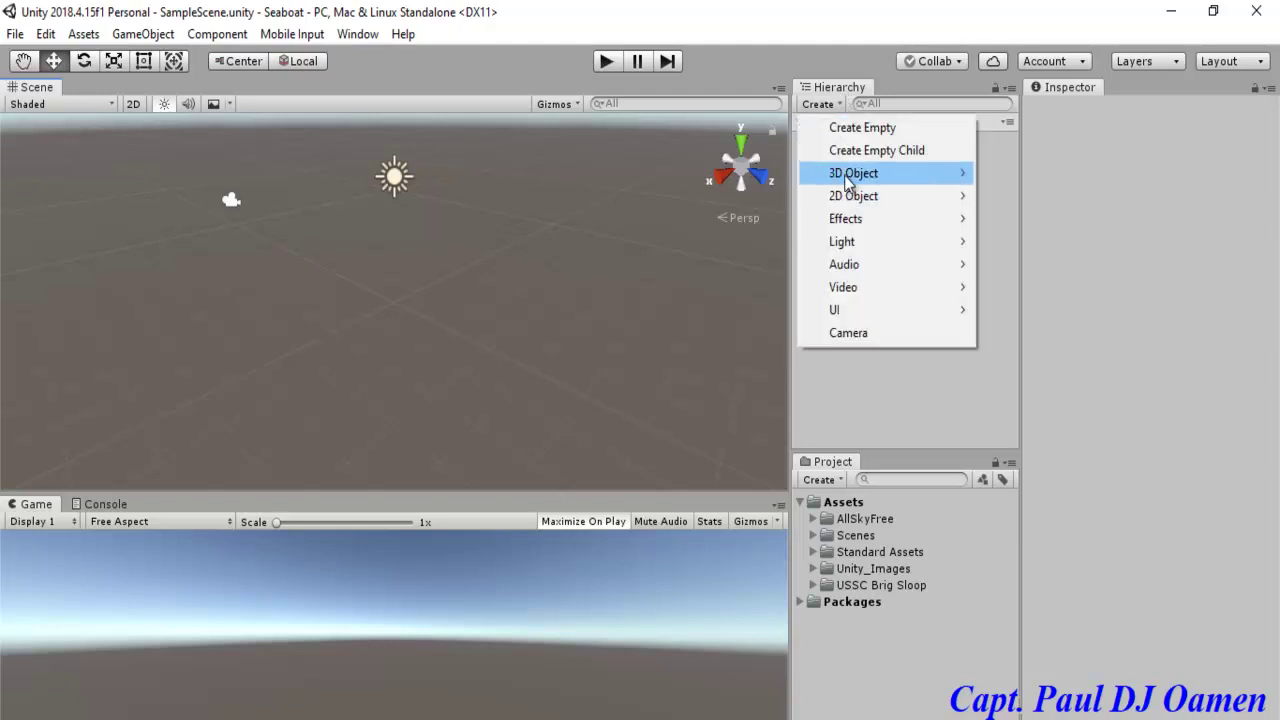
{"action": "mouse_move", "coordinate": [851, 174]}
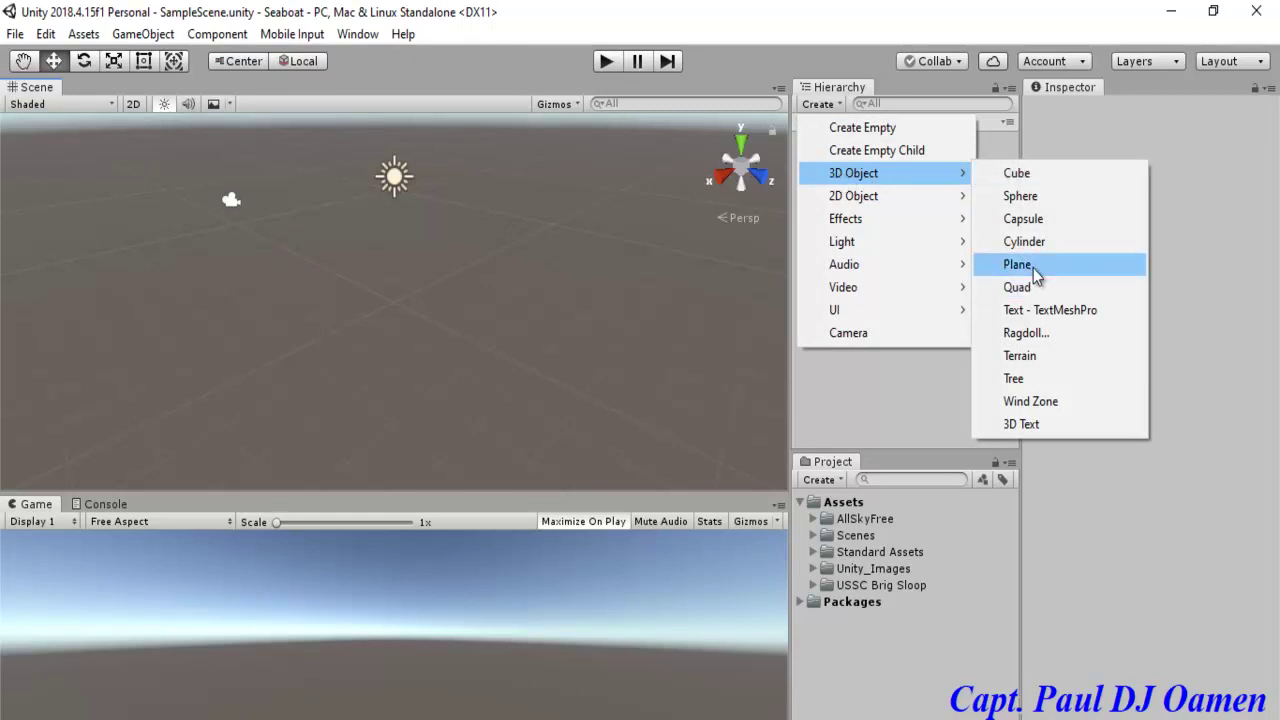
{"action": "left_click", "coordinate": [146, 34]}
{"action": "mouse_move", "coordinate": [150, 104]}
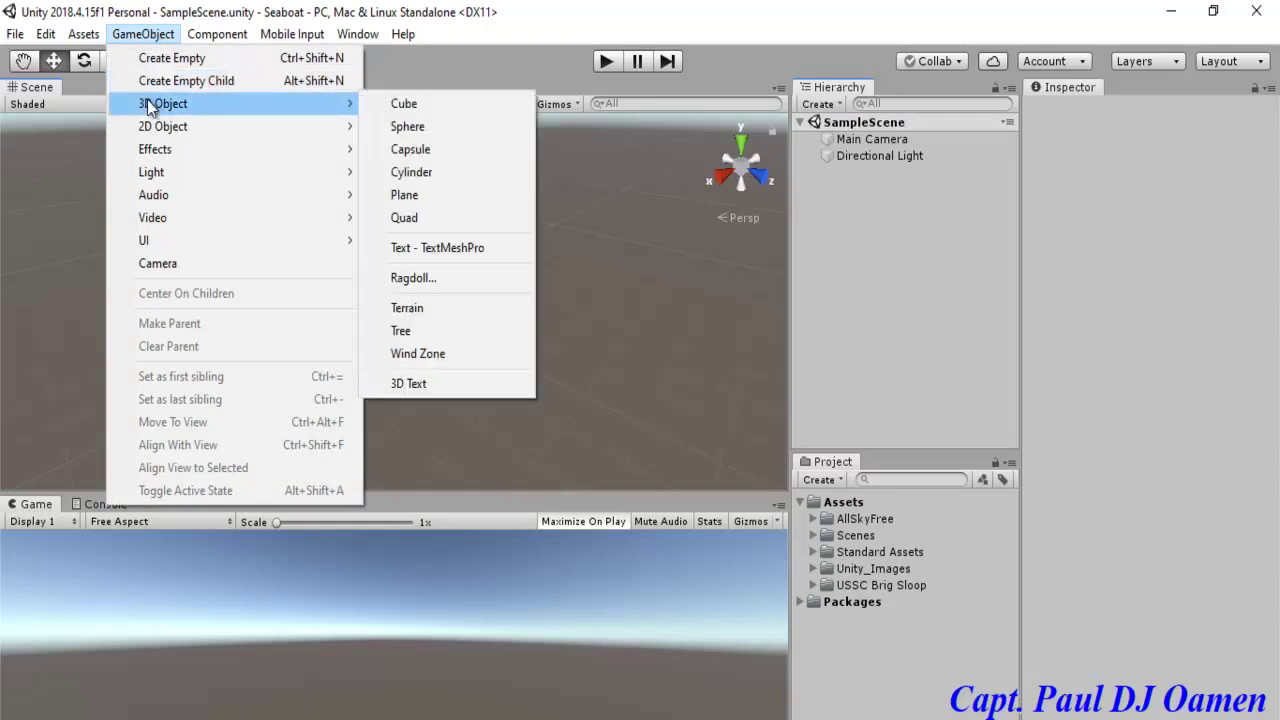
{"action": "left_click", "coordinate": [403, 195]}
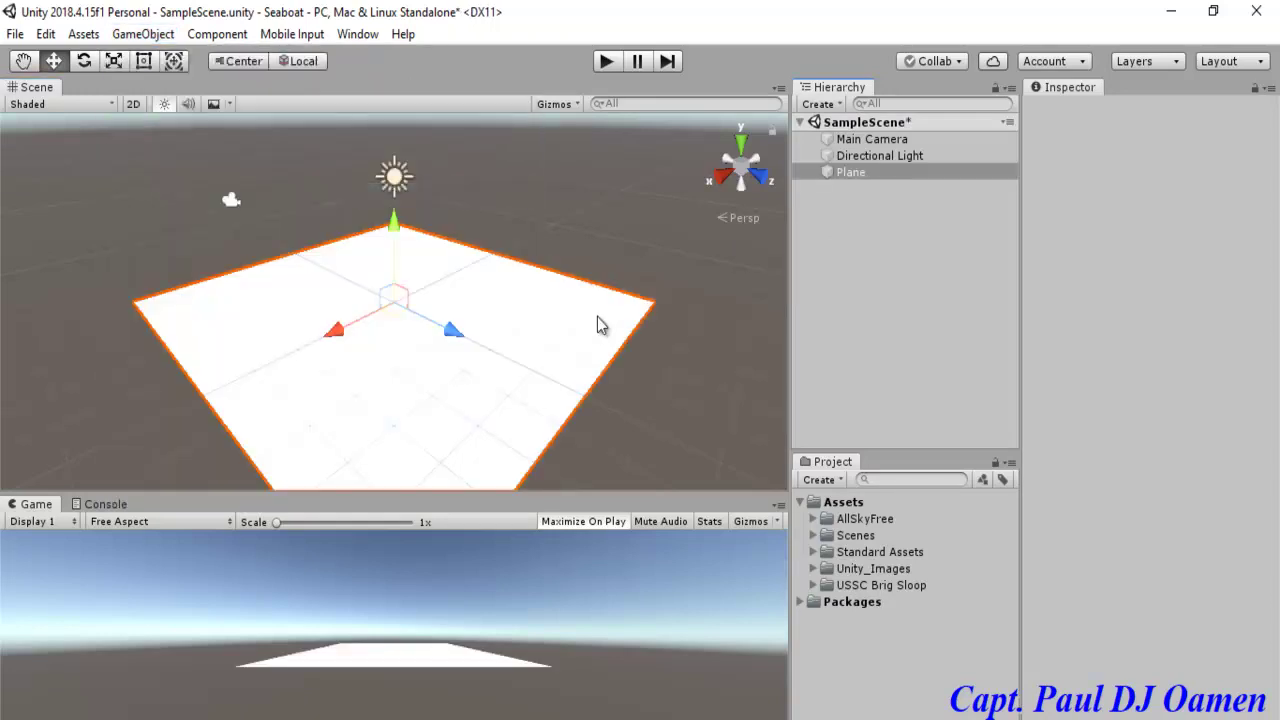
Step: Set the plane's scale to 100 on X and 100 on Z, and frame the whole plane in the scene
{"action": "left_click", "coordinate": [1125, 208]}
{"action": "type", "text": "100"}
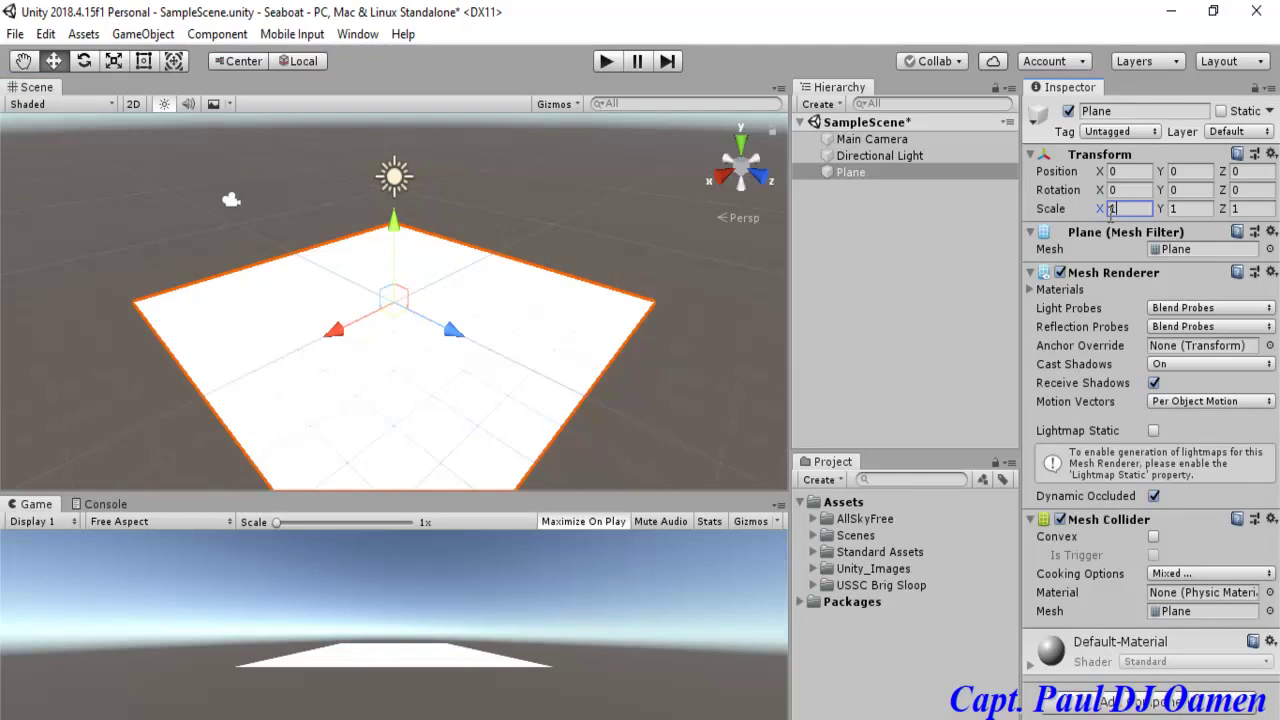
{"action": "key", "text": "Tab"}
{"action": "key", "text": "Tab"}
{"action": "type", "text": "100"}
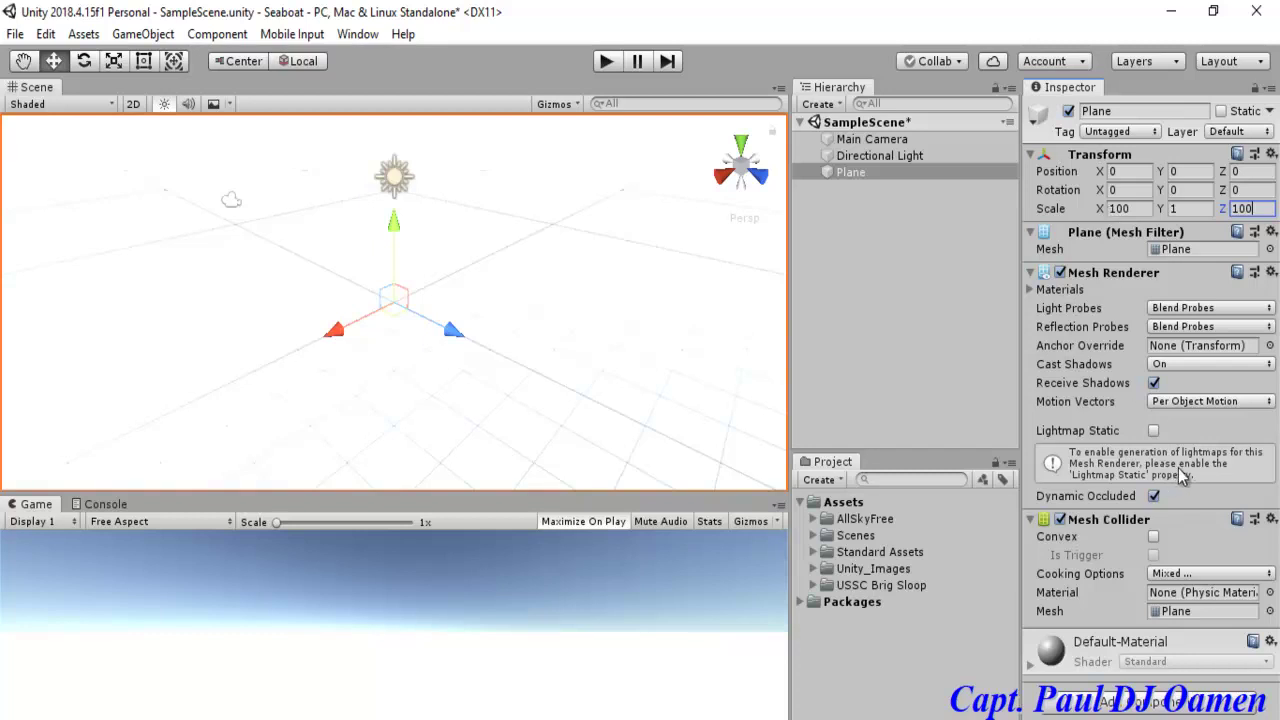
{"action": "scroll", "coordinate": [584, 239], "scroll_direction": "down", "scroll_amount": 5}
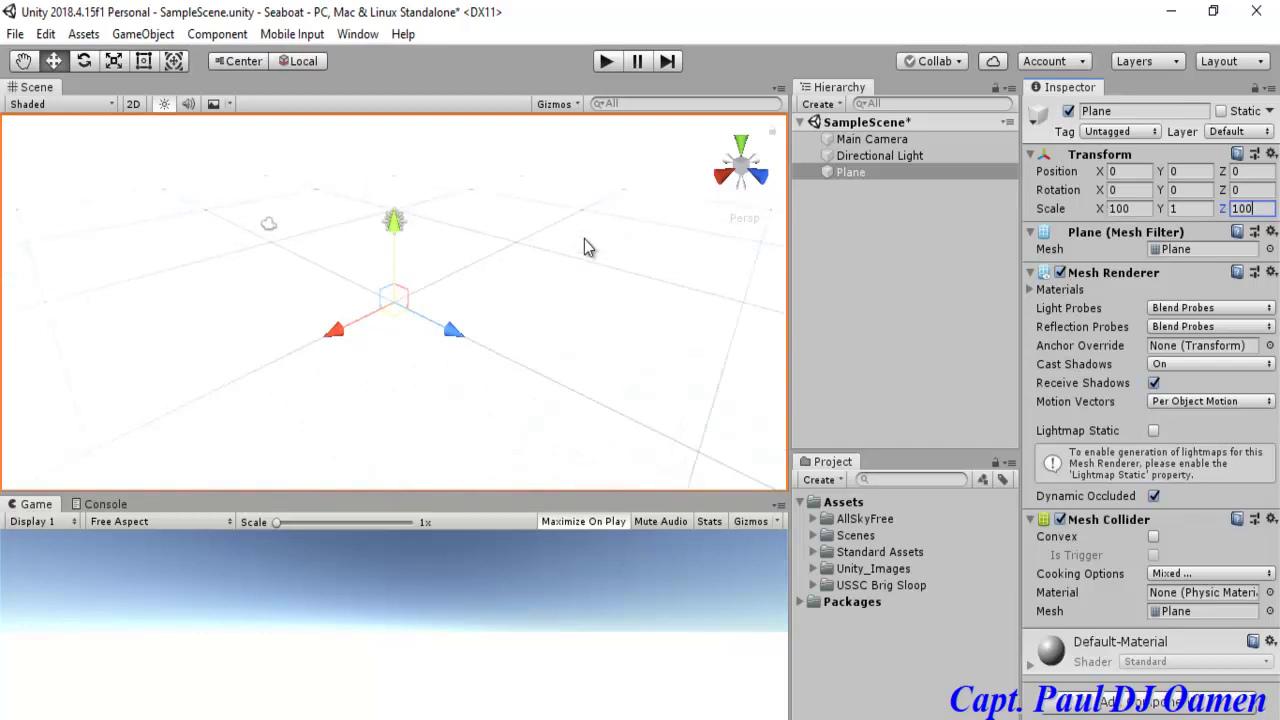
{"action": "scroll", "coordinate": [584, 239], "scroll_direction": "up", "scroll_amount": 5}
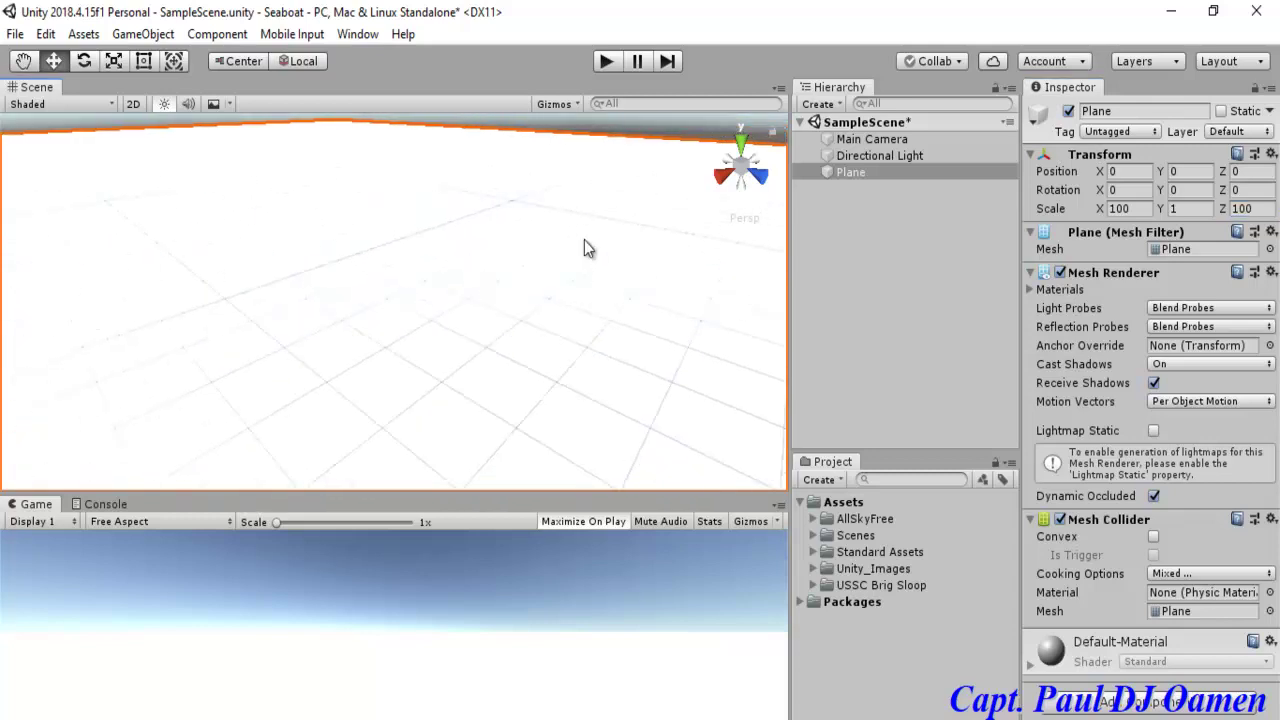
{"action": "scroll", "coordinate": [584, 249], "scroll_direction": "down", "scroll_amount": 5}
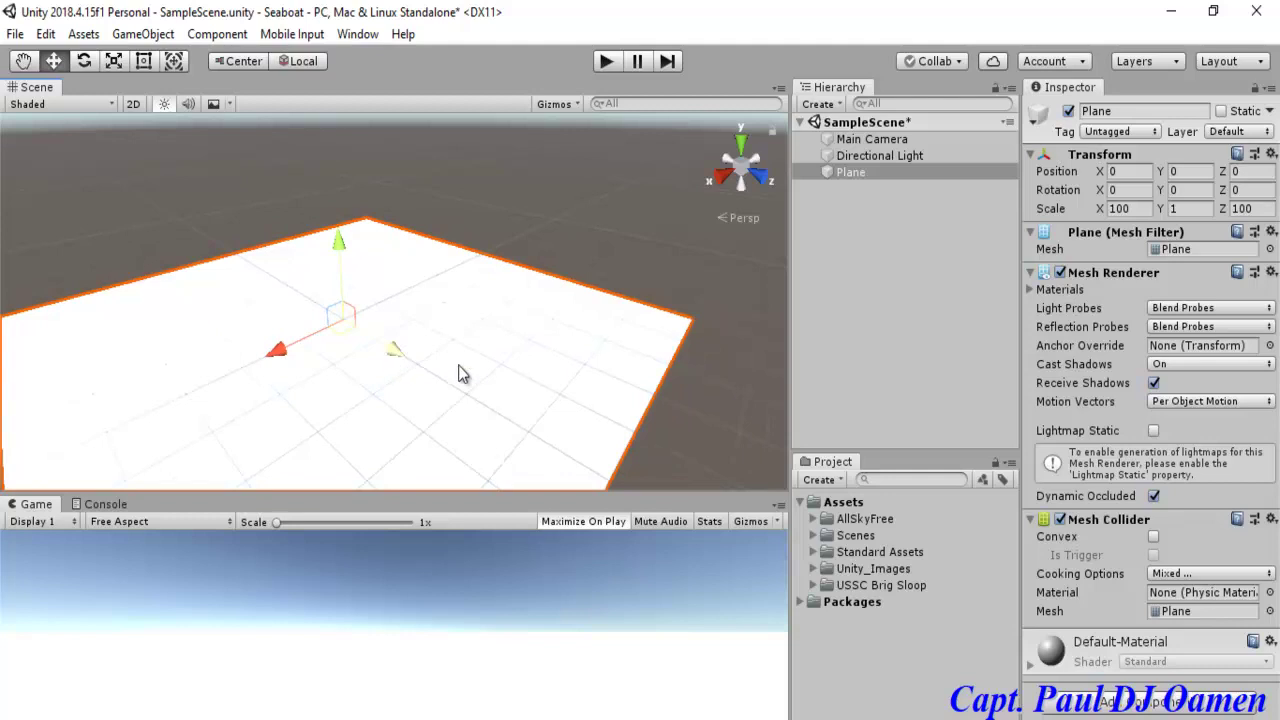
{"action": "middle_click_drag", "start_coordinate": [490, 378], "coordinate": [572, 374]}
{"action": "left_click_drag", "start_coordinate": [572, 374], "coordinate": [546, 337], "text": "alt"}
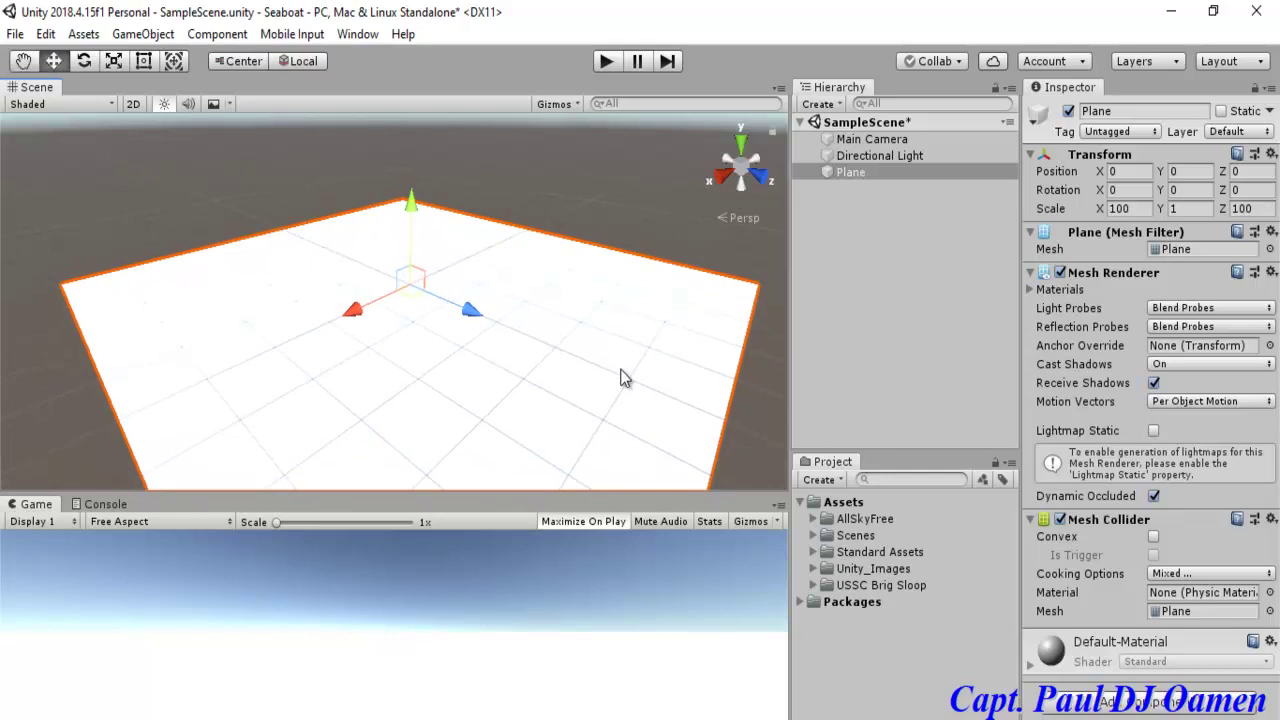
Step: Create a folder named Materials in the project's Assets
{"action": "left_click", "coordinate": [845, 479]}
{"action": "left_click", "coordinate": [868, 16]}
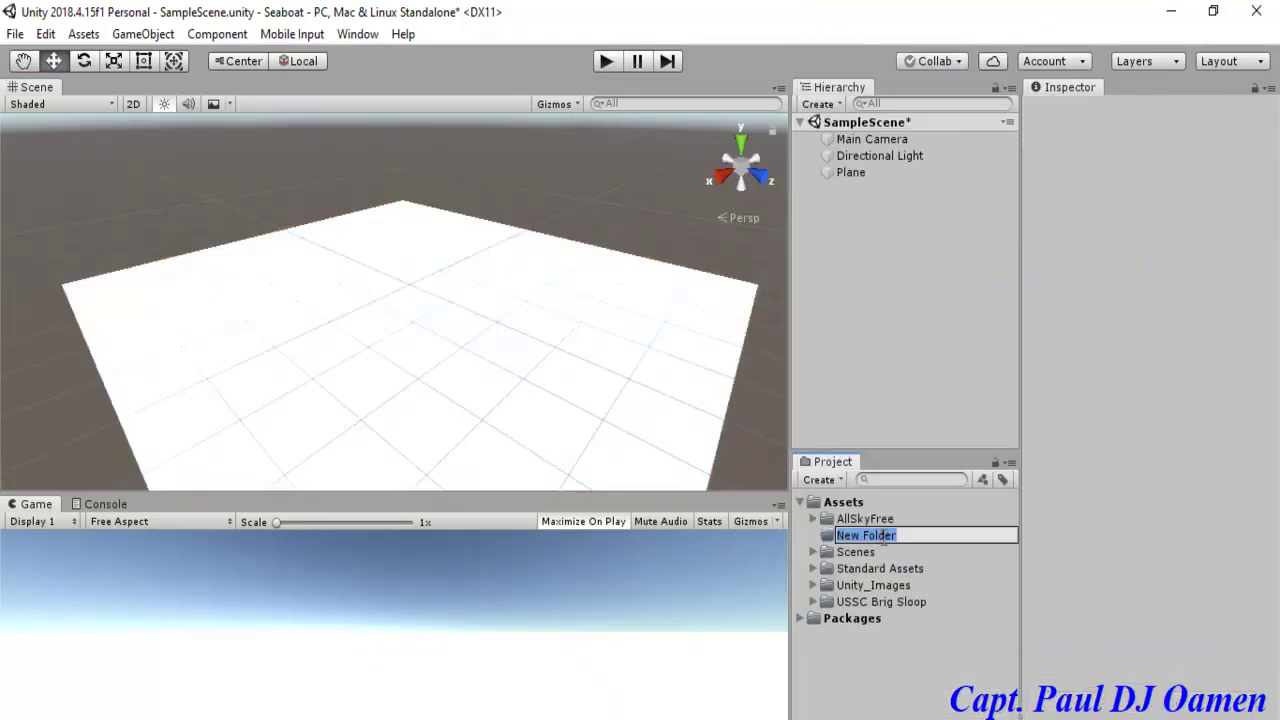
{"action": "type", "text": "Mater"}
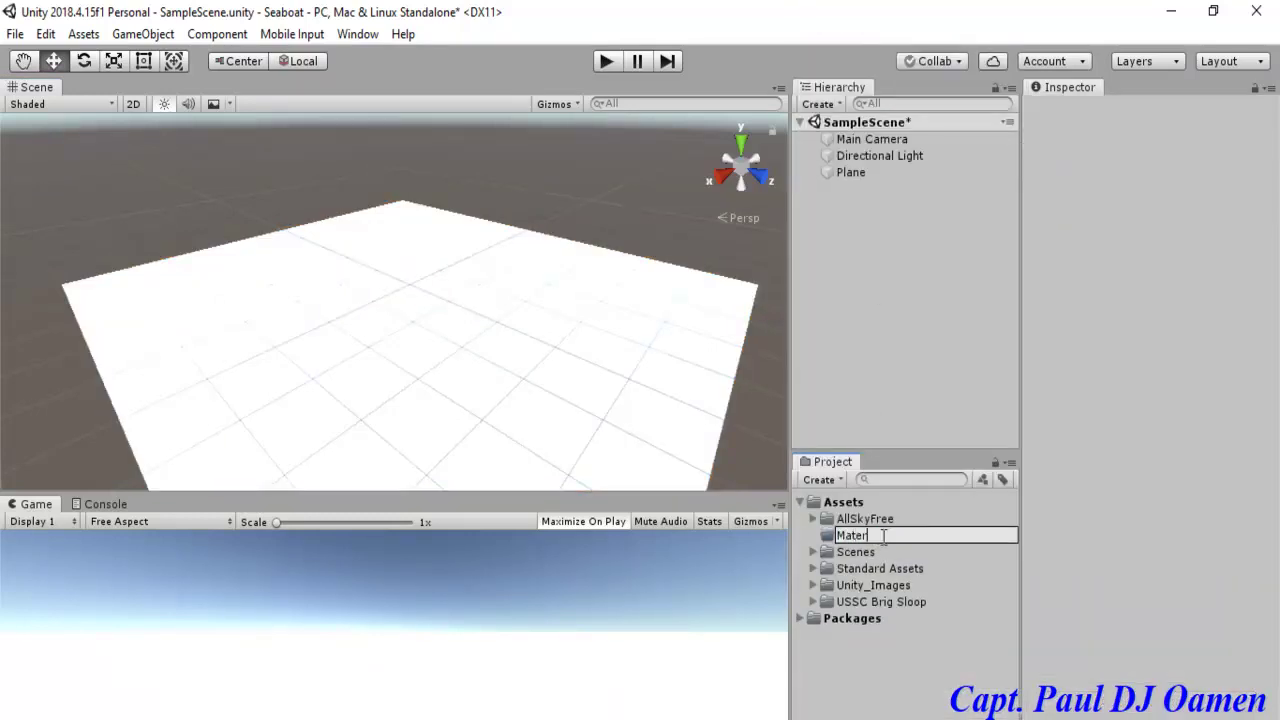
{"action": "type", "text": "ials"}
{"action": "key", "text": "Return"}
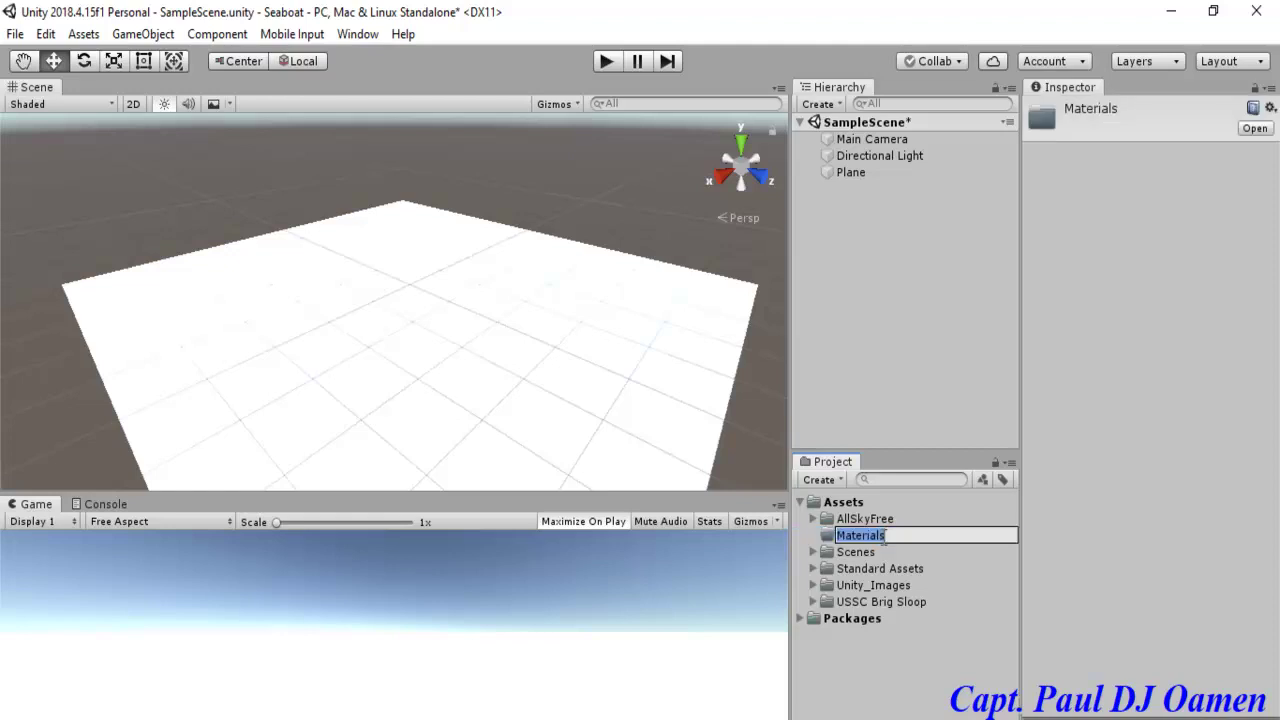
{"action": "left_click", "coordinate": [891, 667]}
Step: Create a material named Sand inside the Materials folder
{"action": "left_click", "coordinate": [855, 533]}
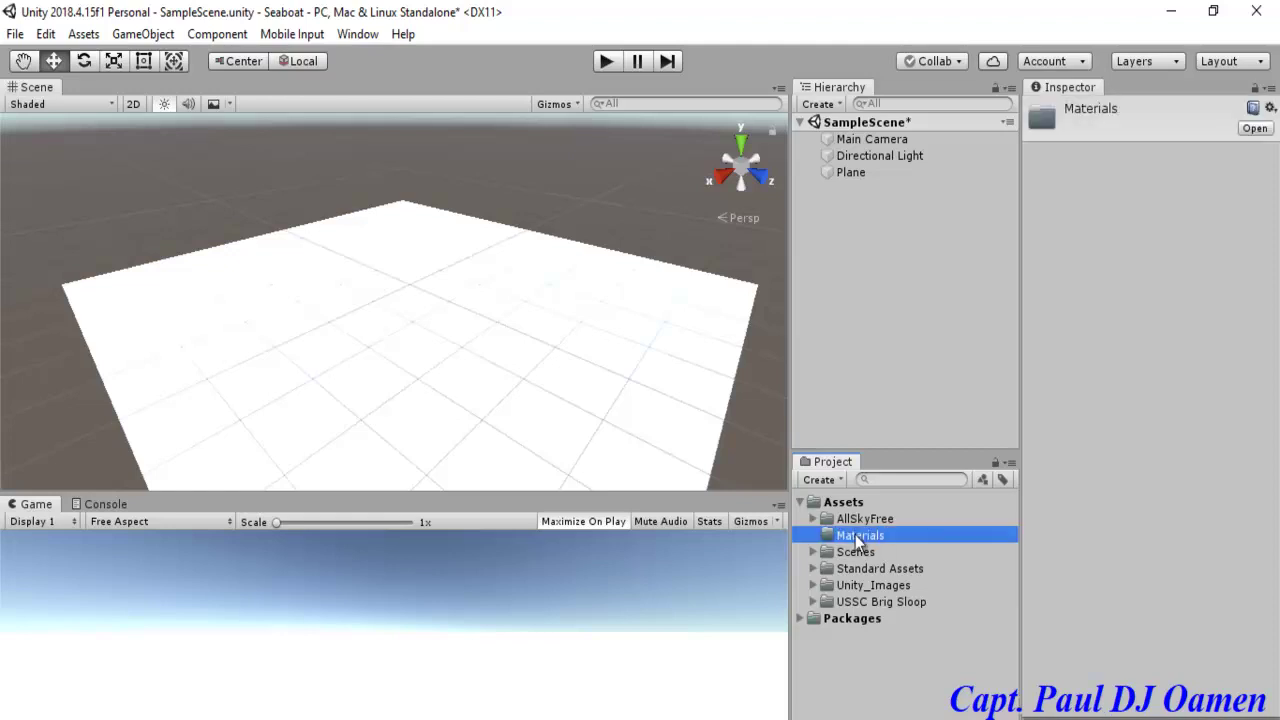
{"action": "left_click", "coordinate": [839, 478]}
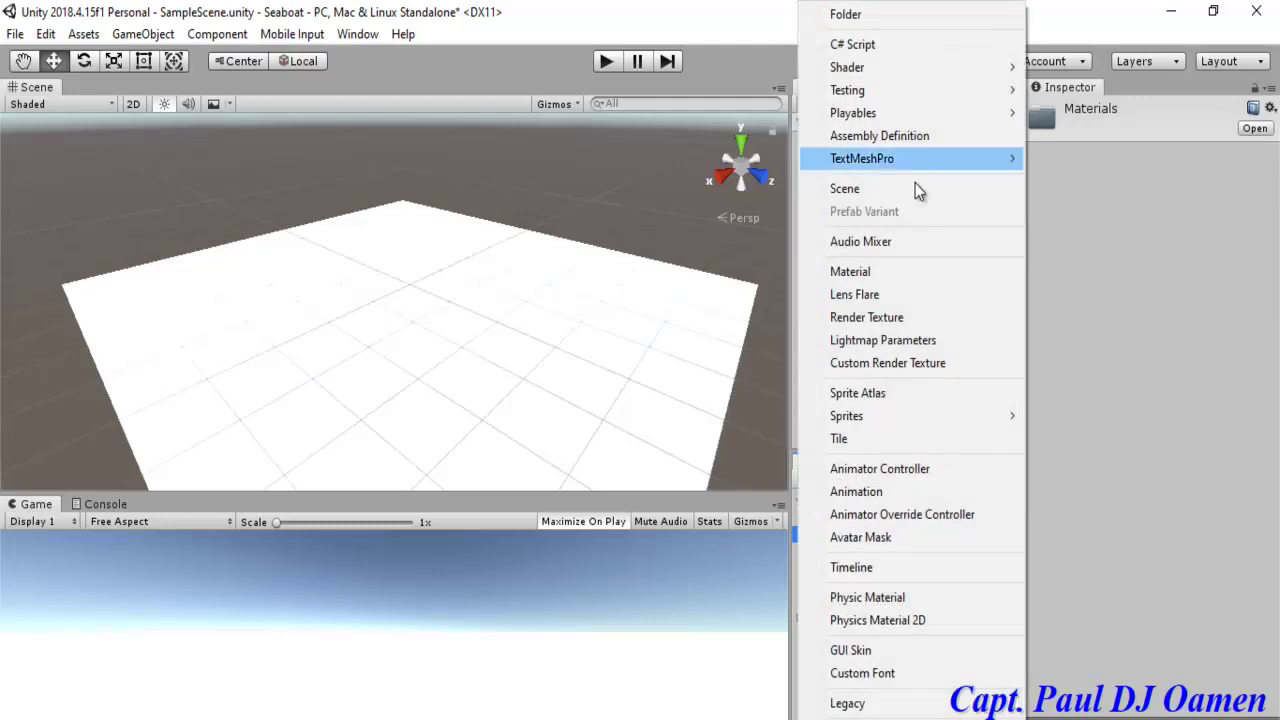
{"action": "left_click", "coordinate": [866, 274]}
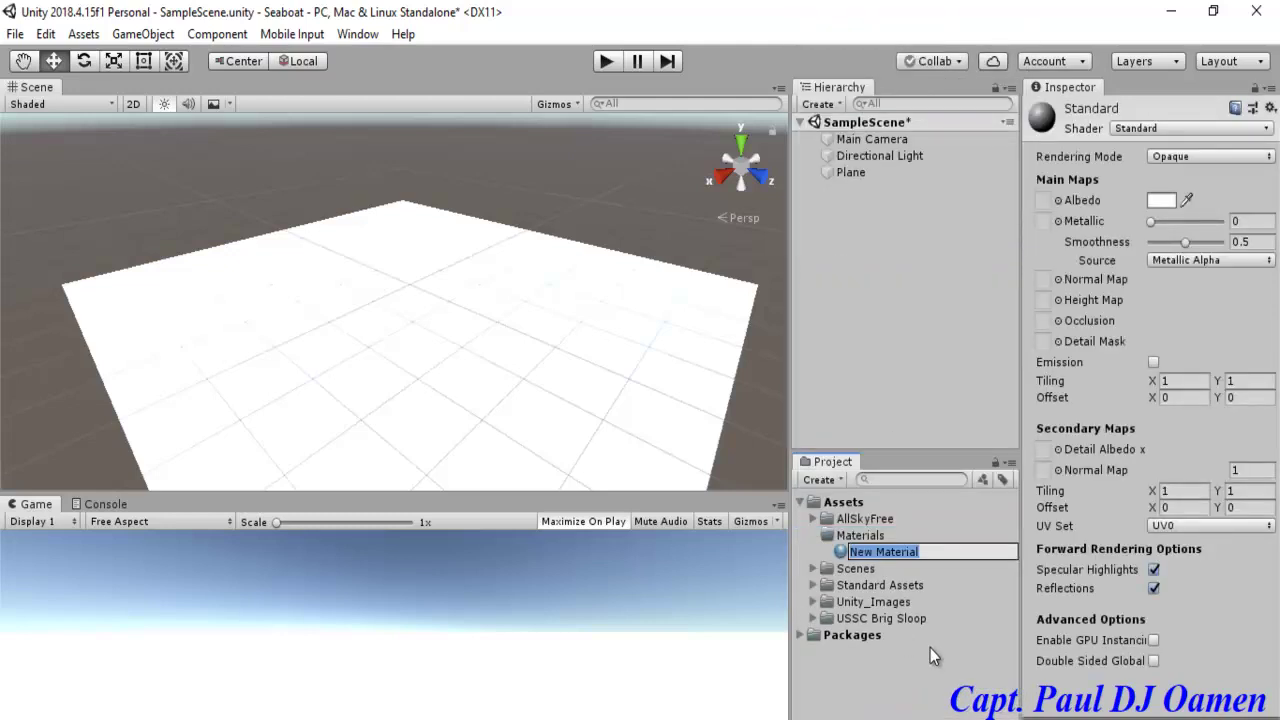
{"action": "type", "text": "Sand"}
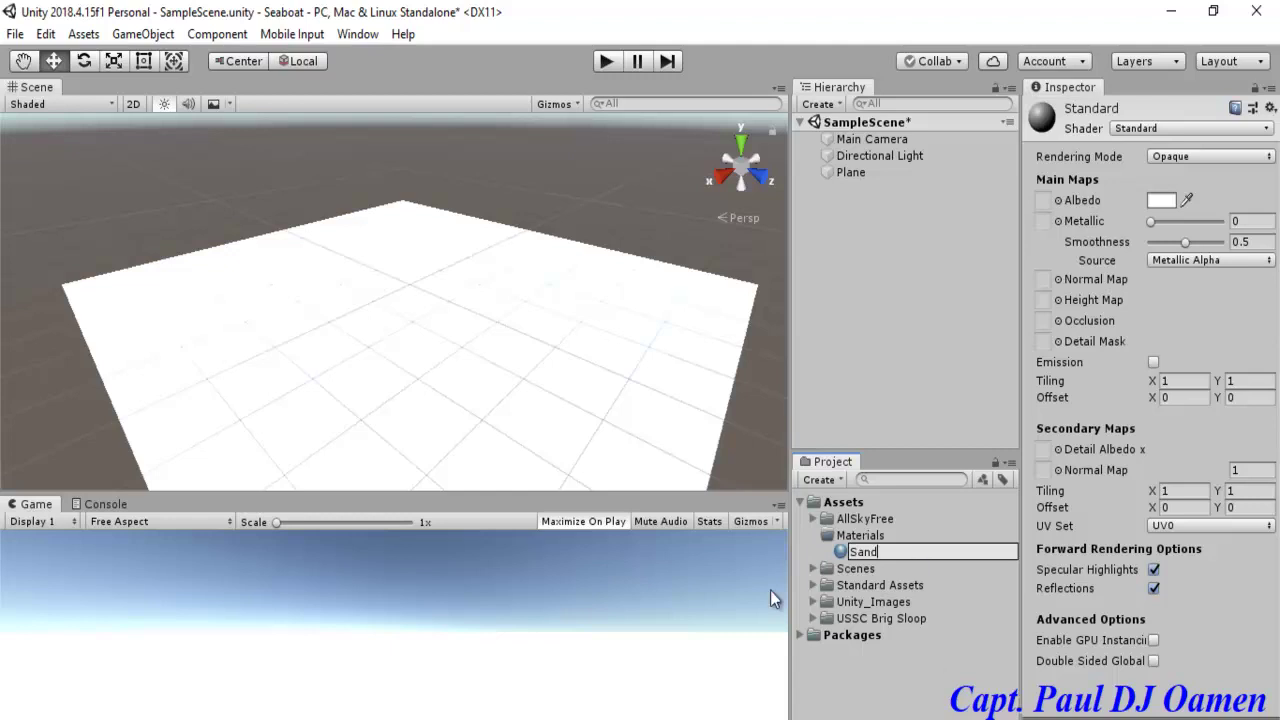
{"action": "left_click", "coordinate": [950, 688]}
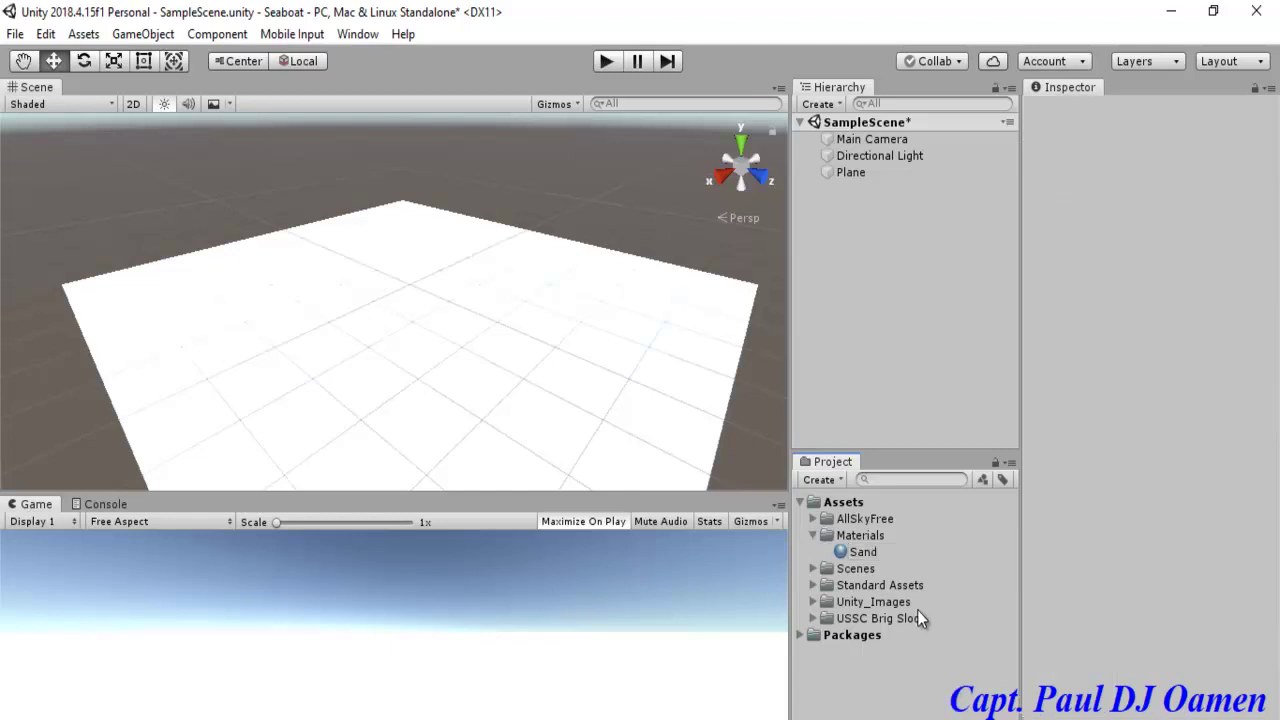
Step: Create a material named Leaves inside the Materials folder
{"action": "left_click", "coordinate": [863, 537]}
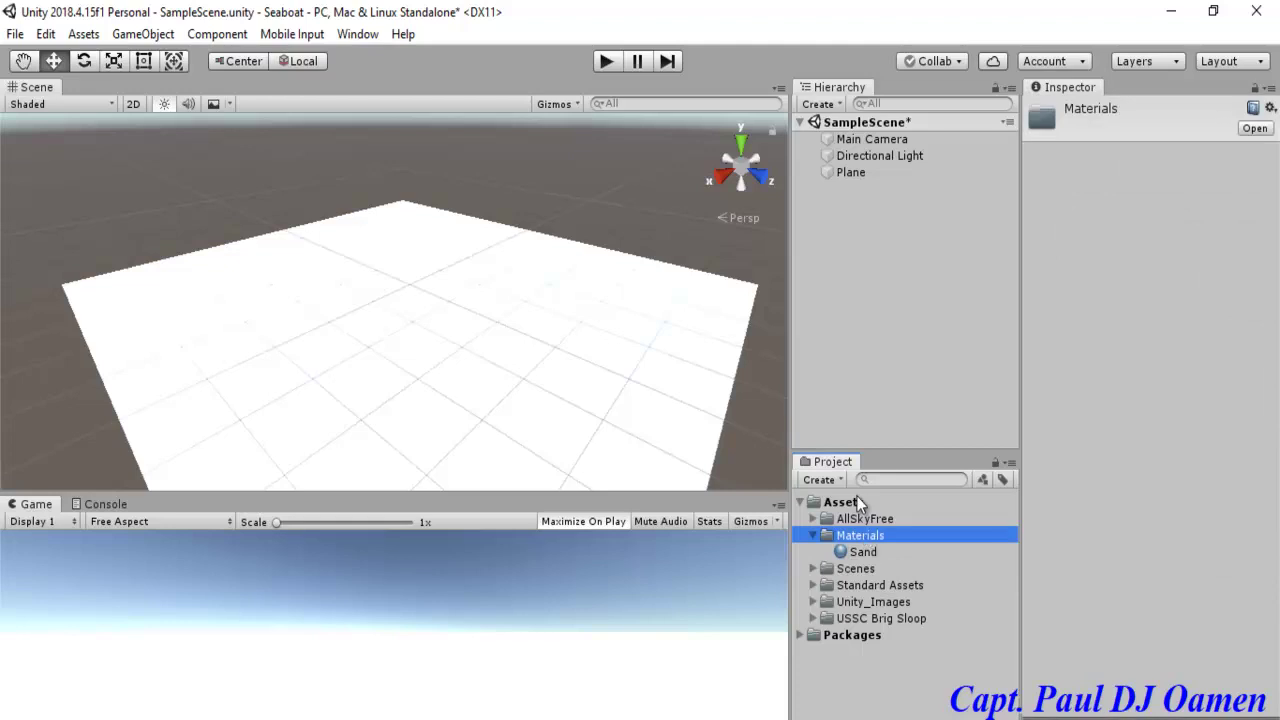
{"action": "left_click", "coordinate": [840, 480]}
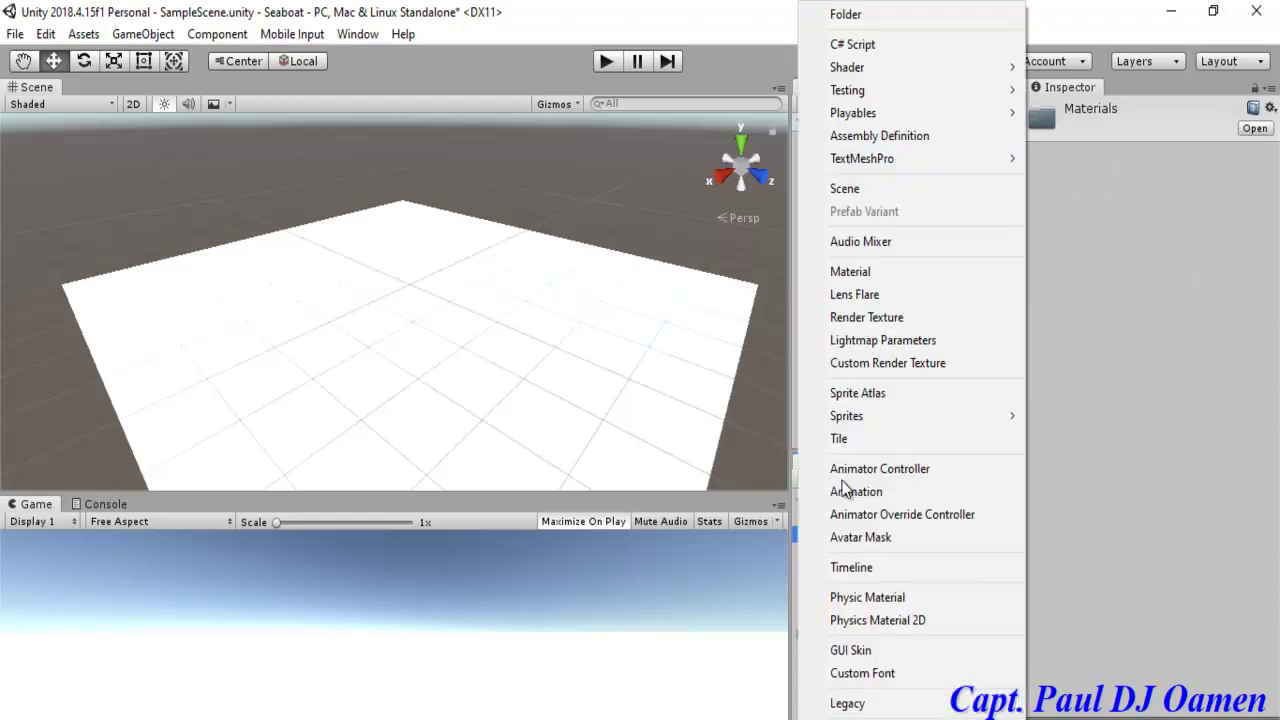
{"action": "left_click", "coordinate": [873, 274]}
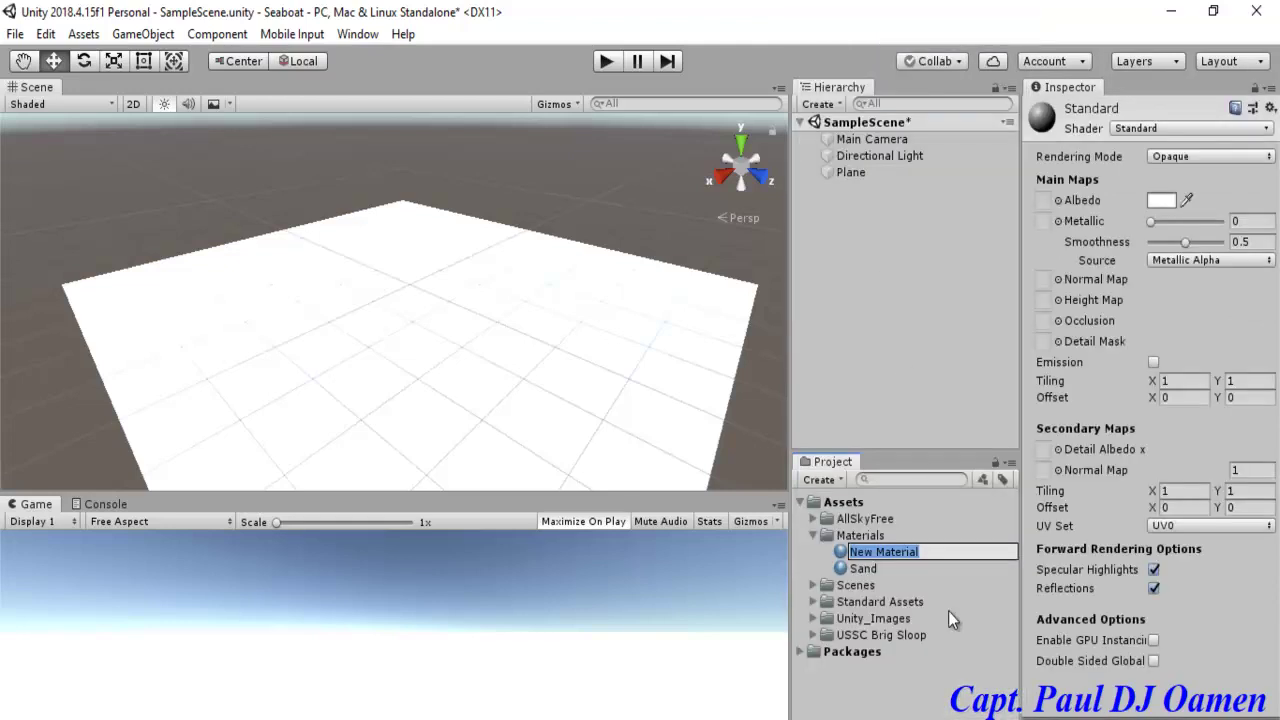
{"action": "type", "text": "Leaves"}
{"action": "key", "text": "Return"}
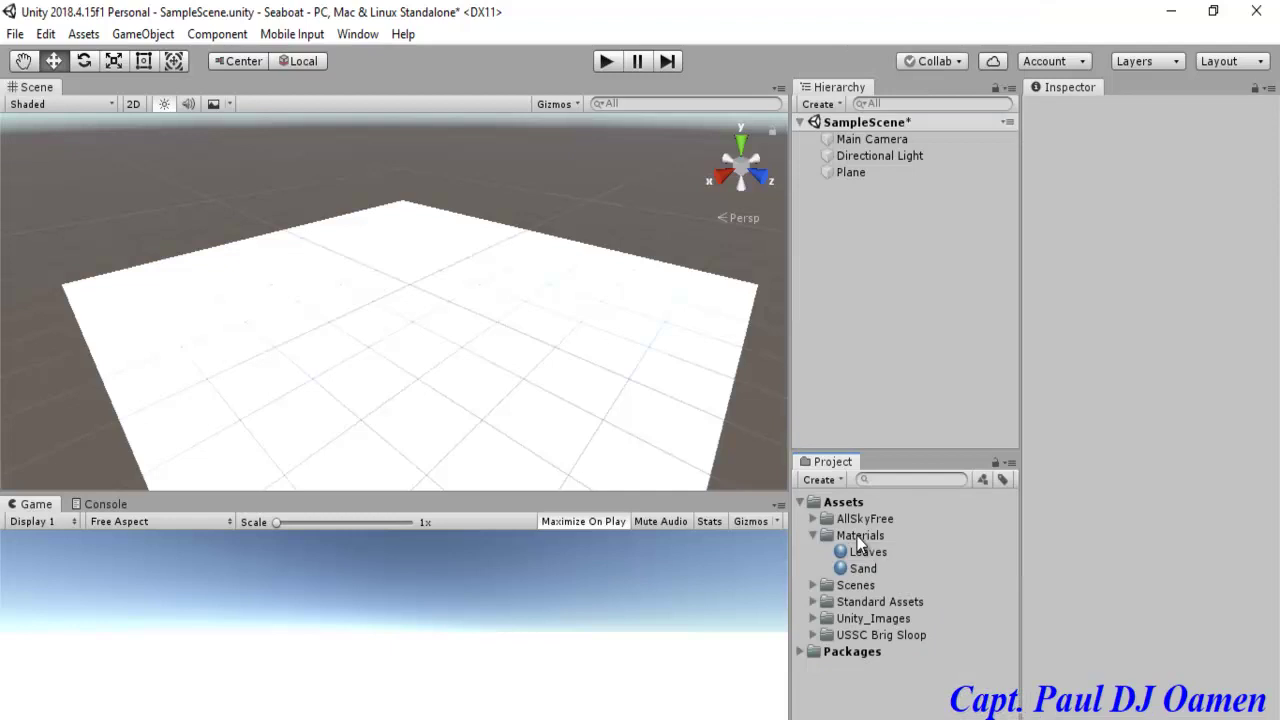
Step: Create a material named Bark inside the Materials folder
{"action": "left_click", "coordinate": [857, 538]}
{"action": "left_click", "coordinate": [838, 480]}
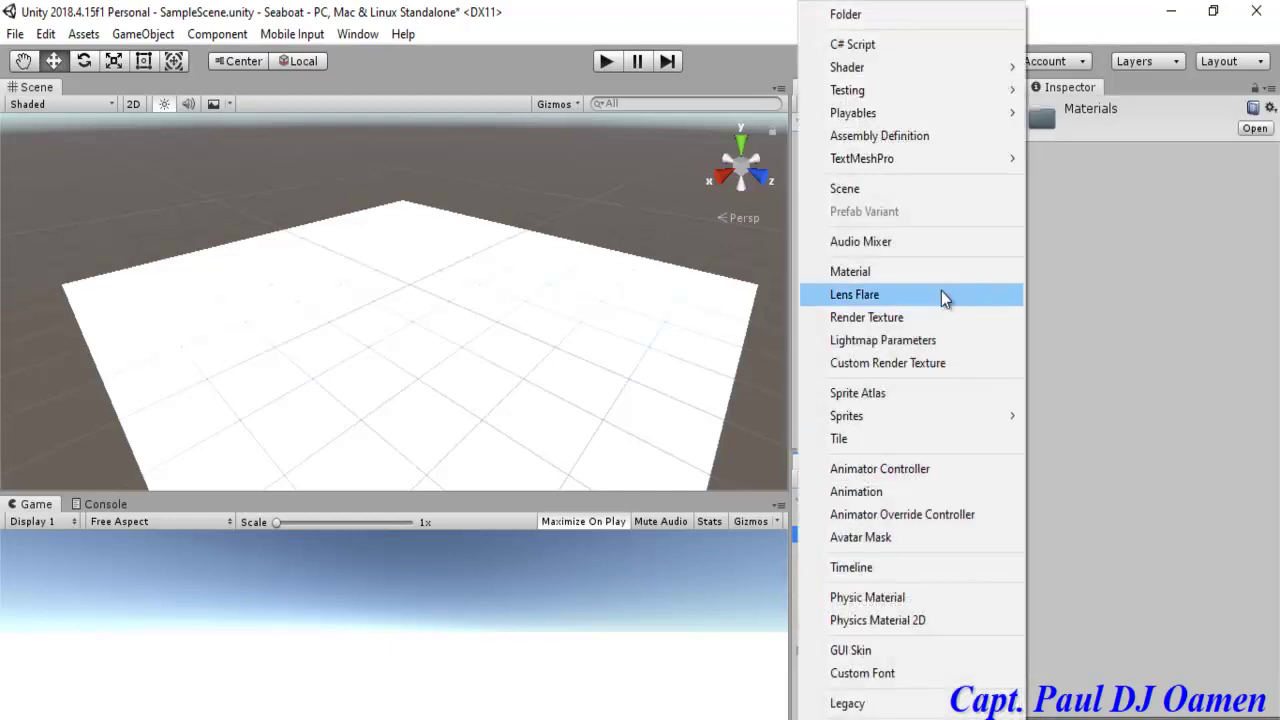
{"action": "left_click", "coordinate": [914, 271]}
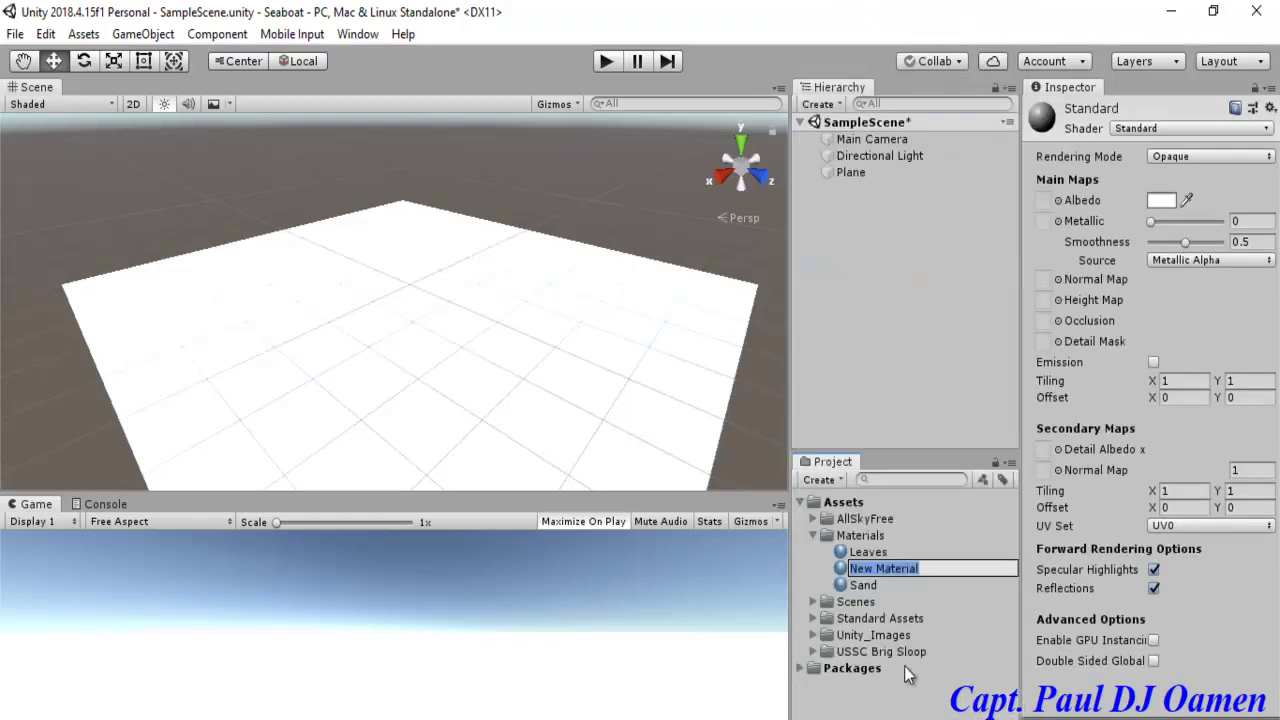
{"action": "type", "text": "Bark"}
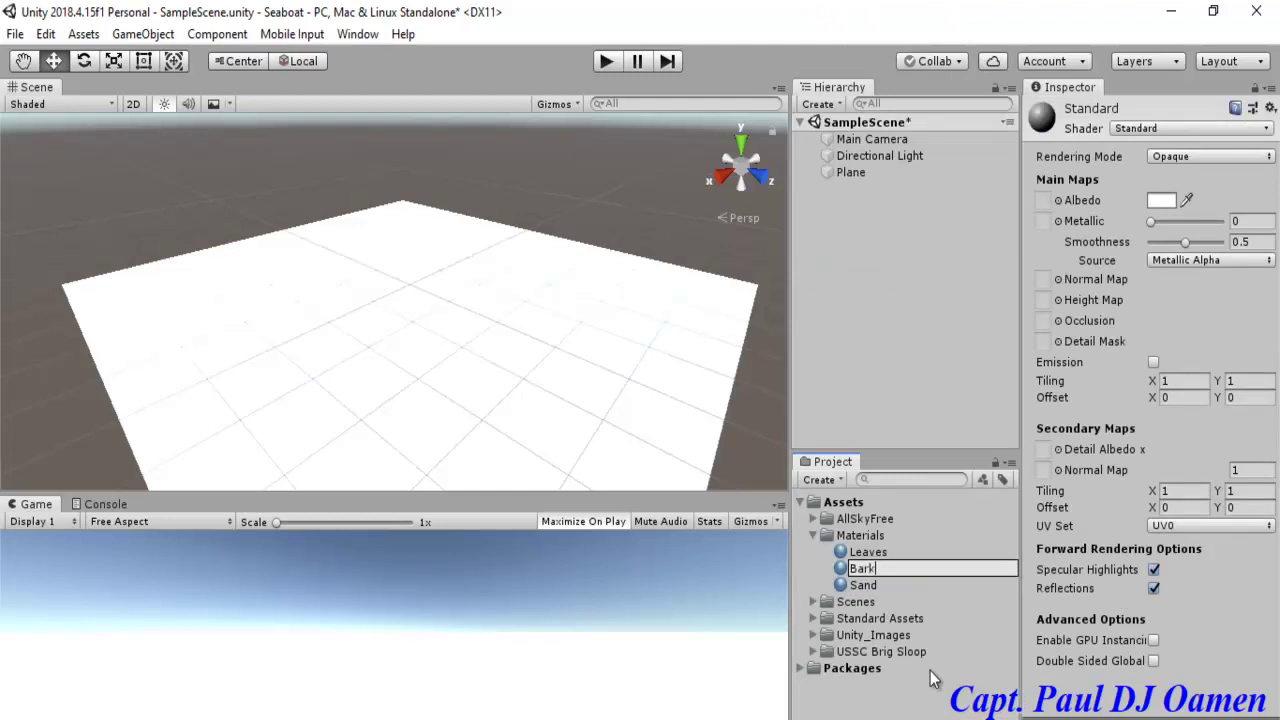
{"action": "left_click", "coordinate": [930, 670]}
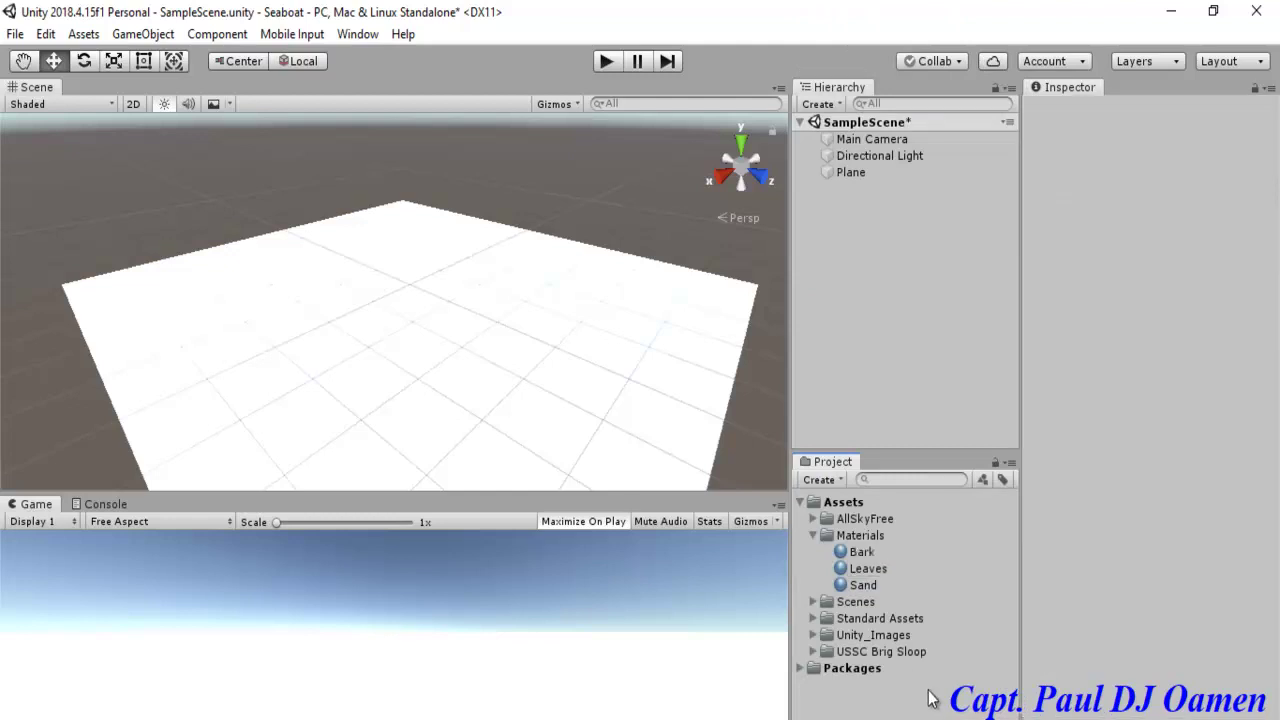
Step: Assign the SandAlbedo texture to the Sand material's Albedo map
{"action": "left_click", "coordinate": [867, 584]}
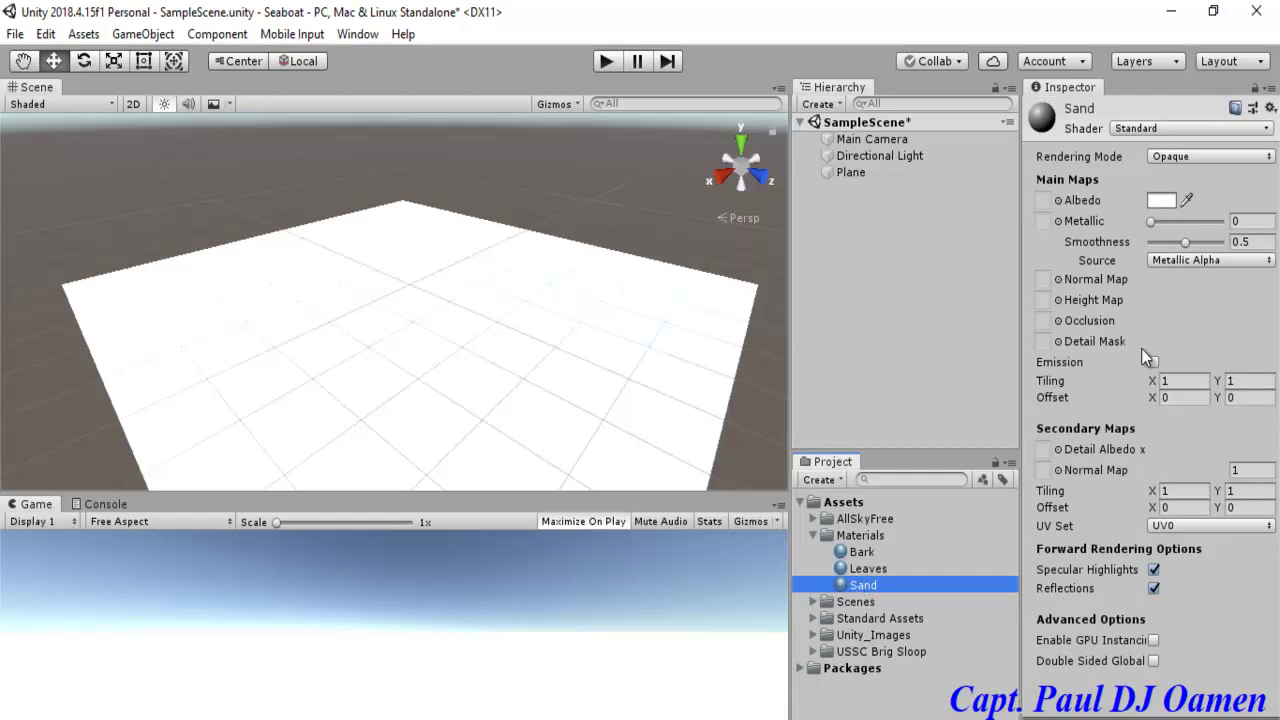
{"action": "left_click", "coordinate": [1058, 200]}
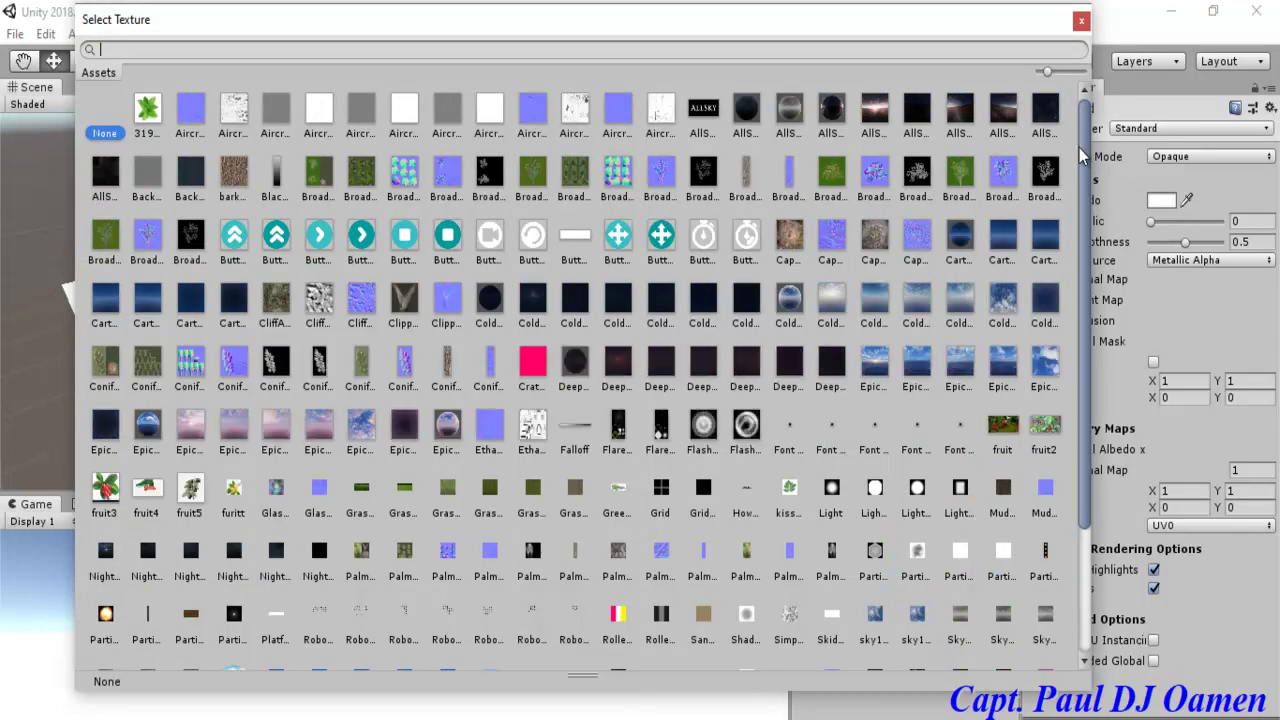
{"action": "scroll", "coordinate": [1078, 180], "scroll_direction": "down", "scroll_amount": 3}
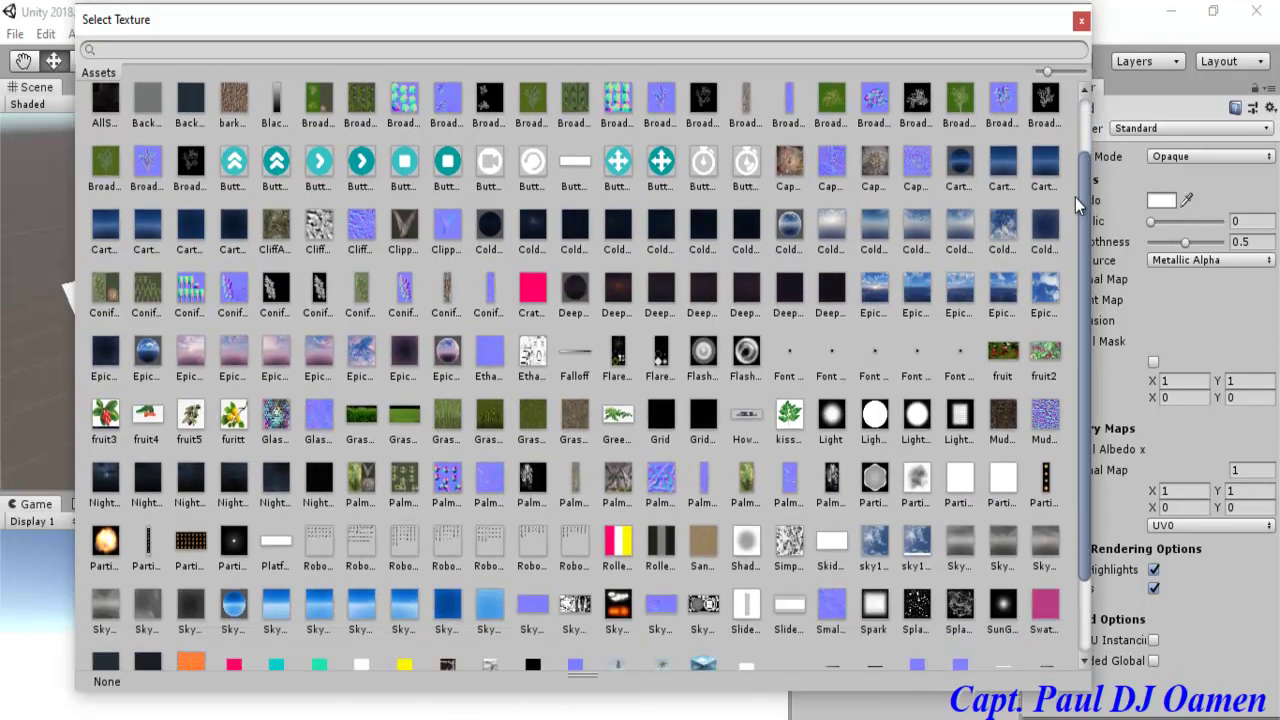
{"action": "scroll", "coordinate": [1072, 220], "scroll_direction": "down", "scroll_amount": 4}
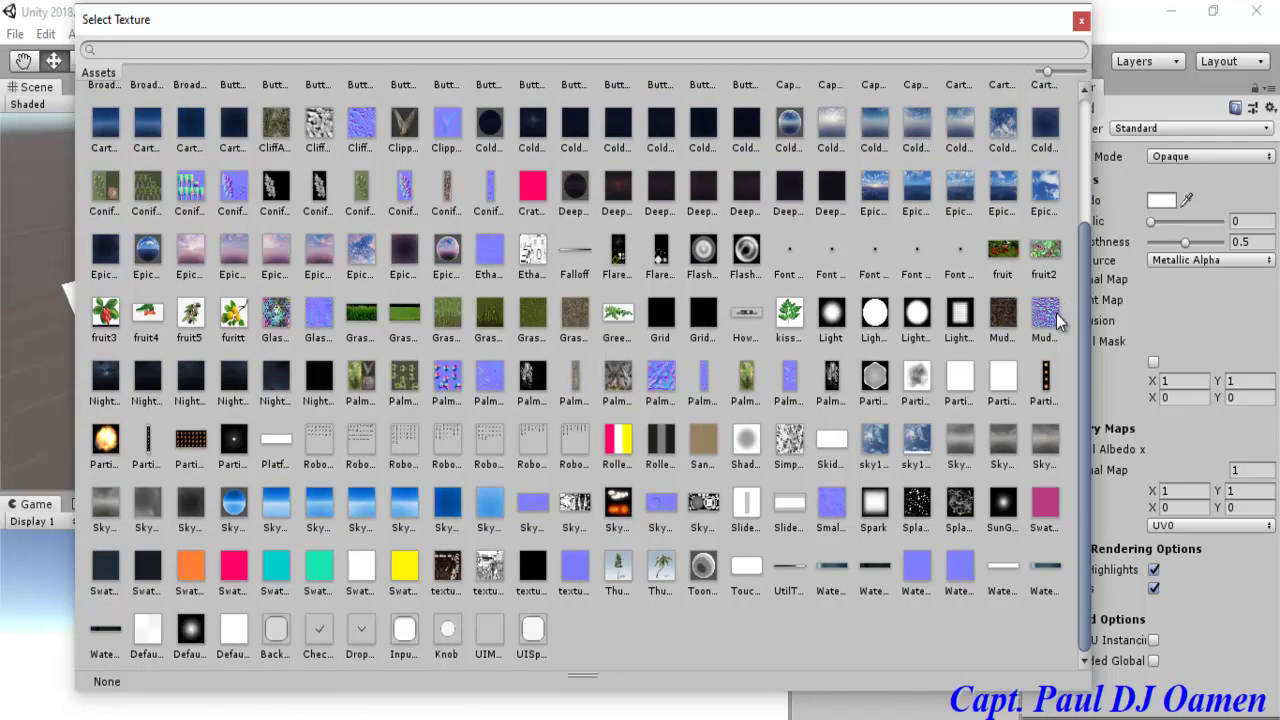
{"action": "scroll", "coordinate": [750, 600], "scroll_direction": "up", "scroll_amount": 7}
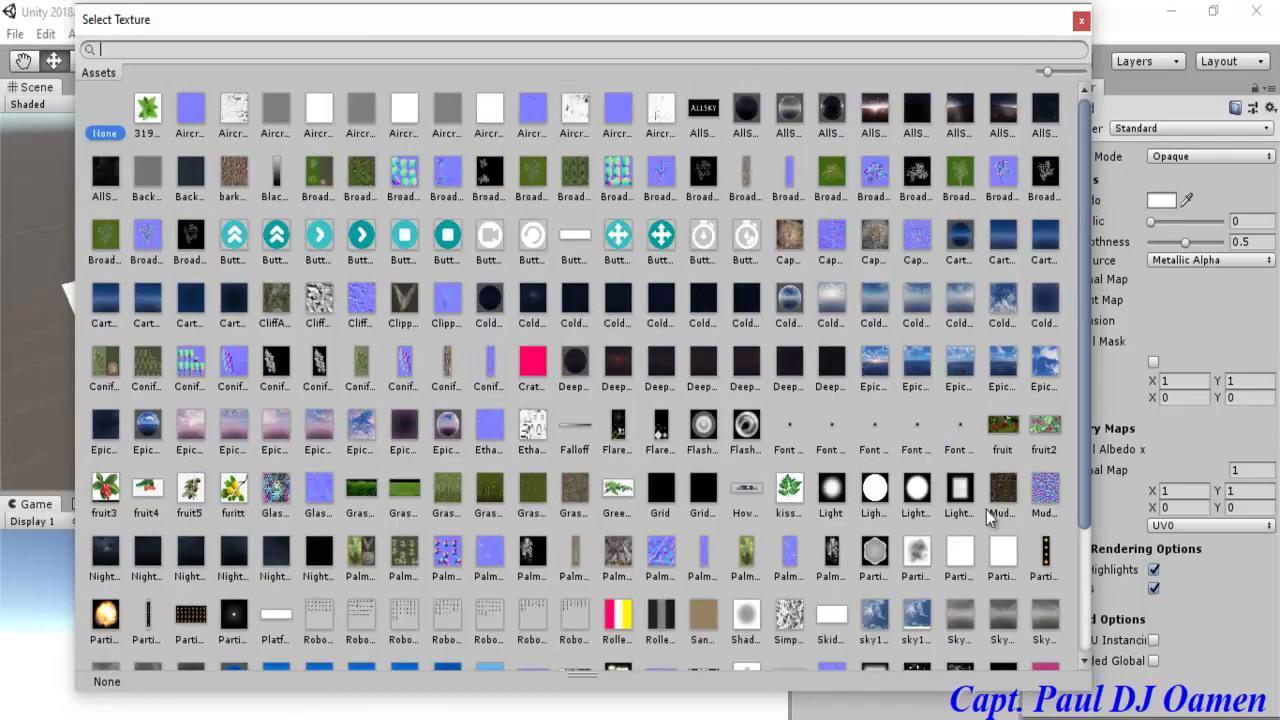
{"action": "left_click", "coordinate": [706, 630]}
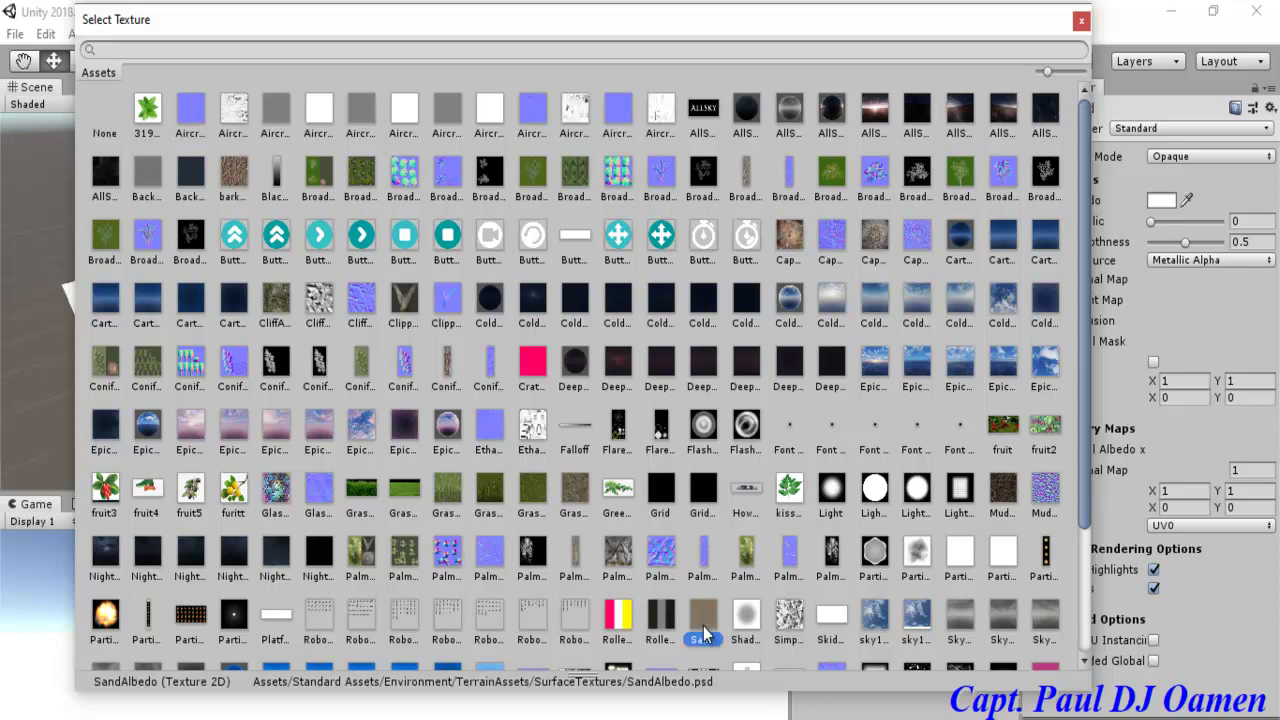
{"action": "double_click", "coordinate": [704, 628]}
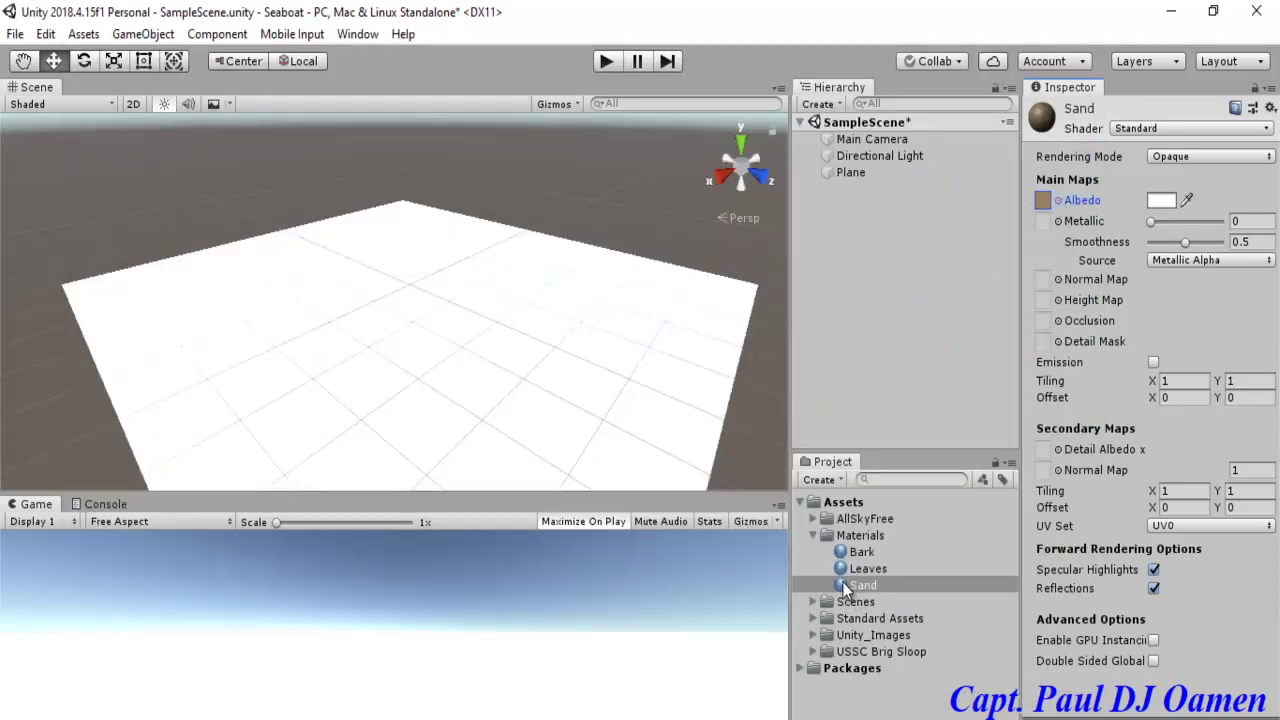
Step: Apply the Sand material to the ground plane and set the material's main map tiling to 100 by 100
{"action": "left_click_drag", "start_coordinate": [845, 586], "coordinate": [570, 434]}
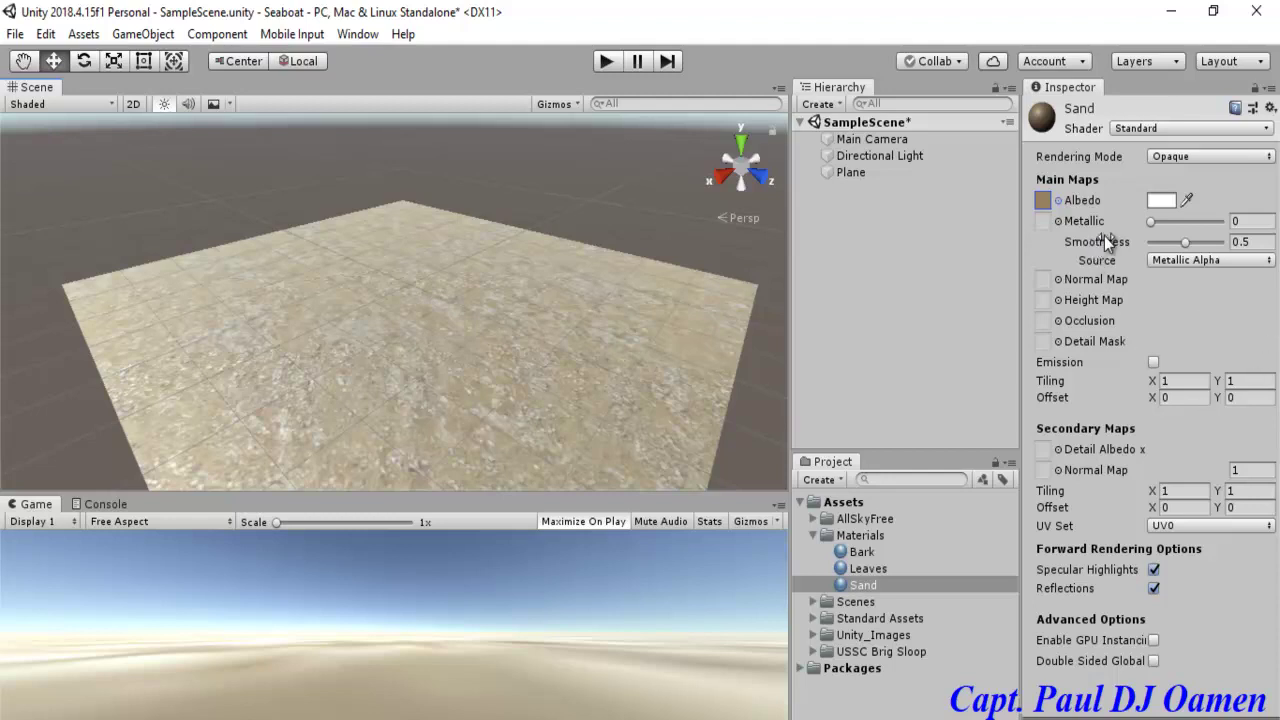
{"action": "left_click", "coordinate": [663, 319]}
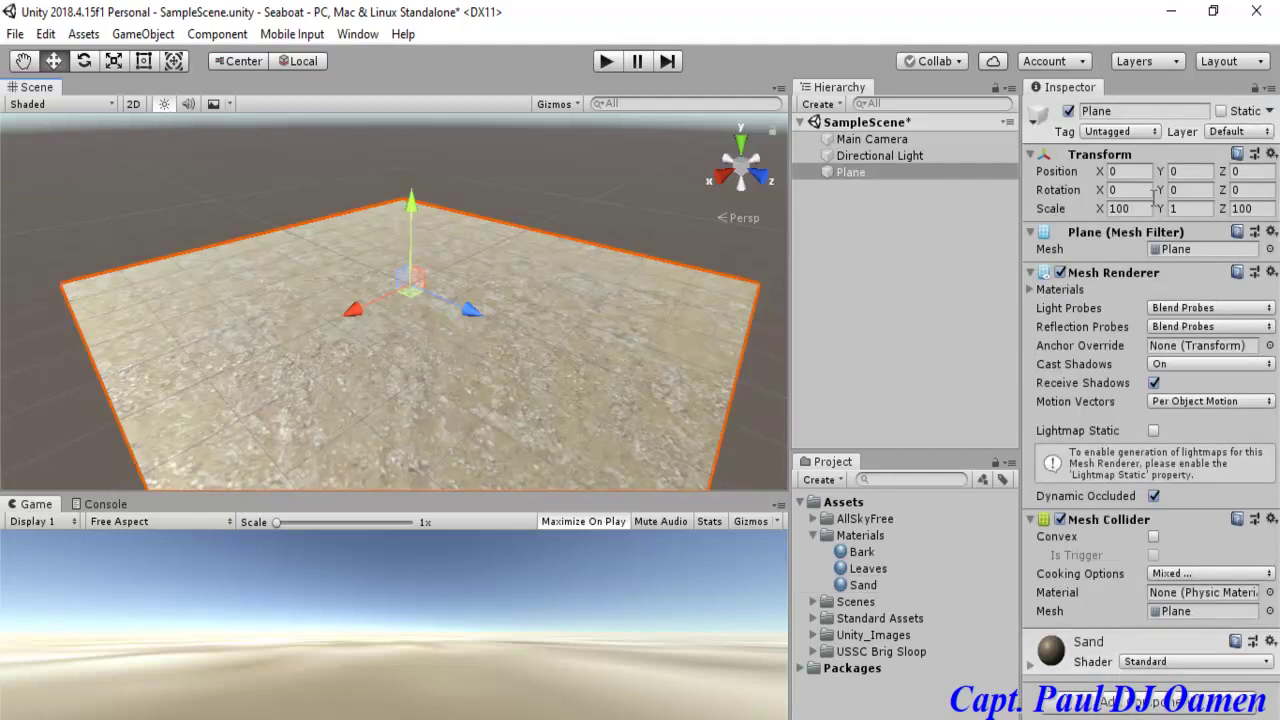
{"action": "left_click", "coordinate": [864, 586]}
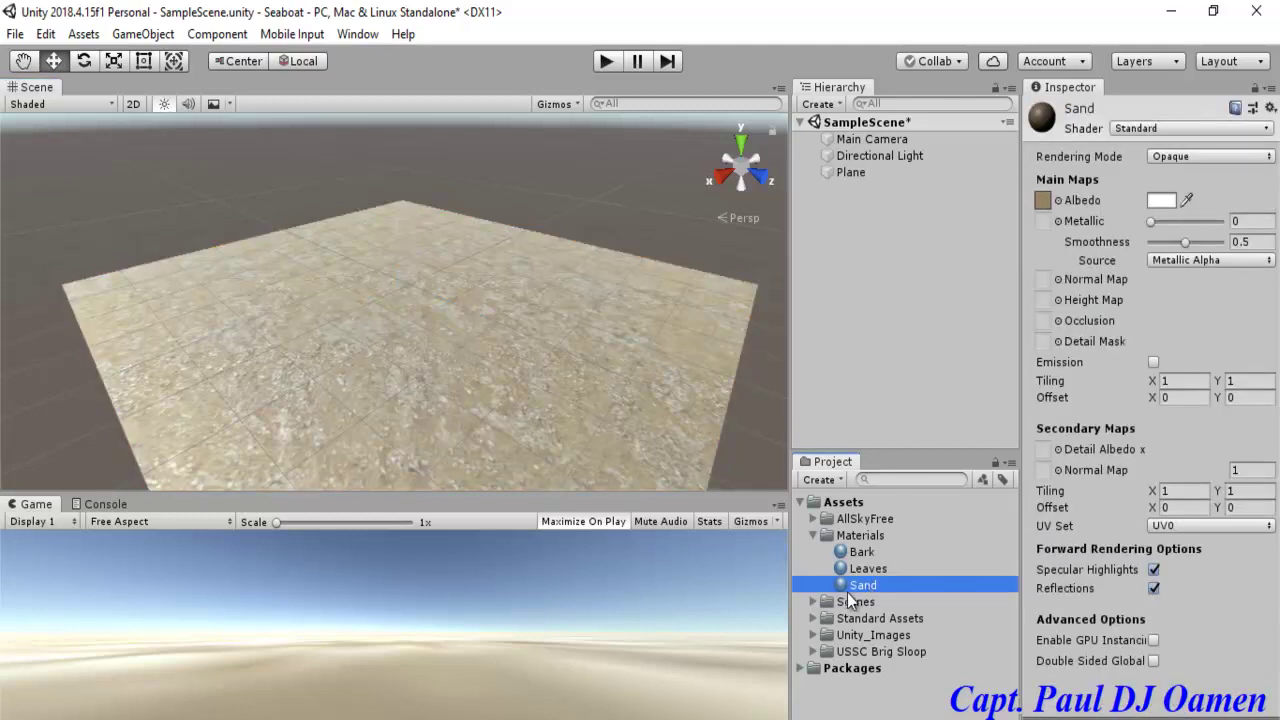
{"action": "left_click", "coordinate": [1176, 378]}
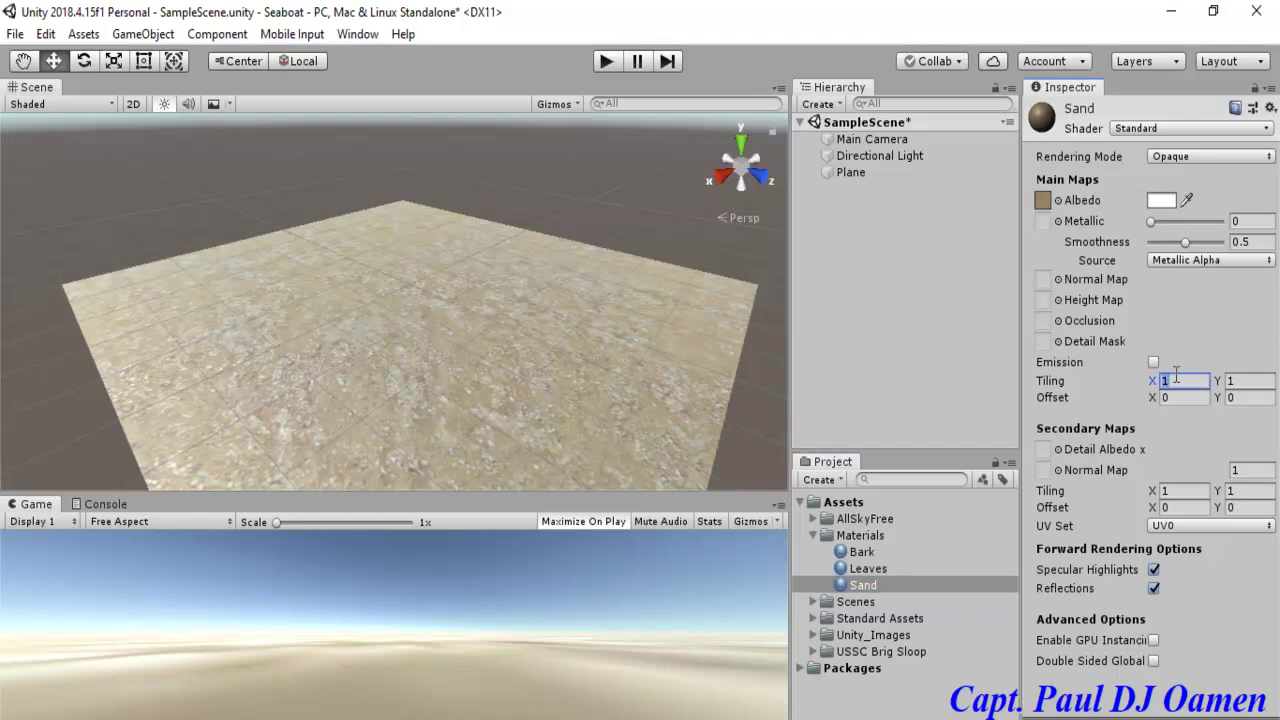
{"action": "type", "text": "100"}
{"action": "key", "text": "Tab"}
{"action": "type", "text": "100"}
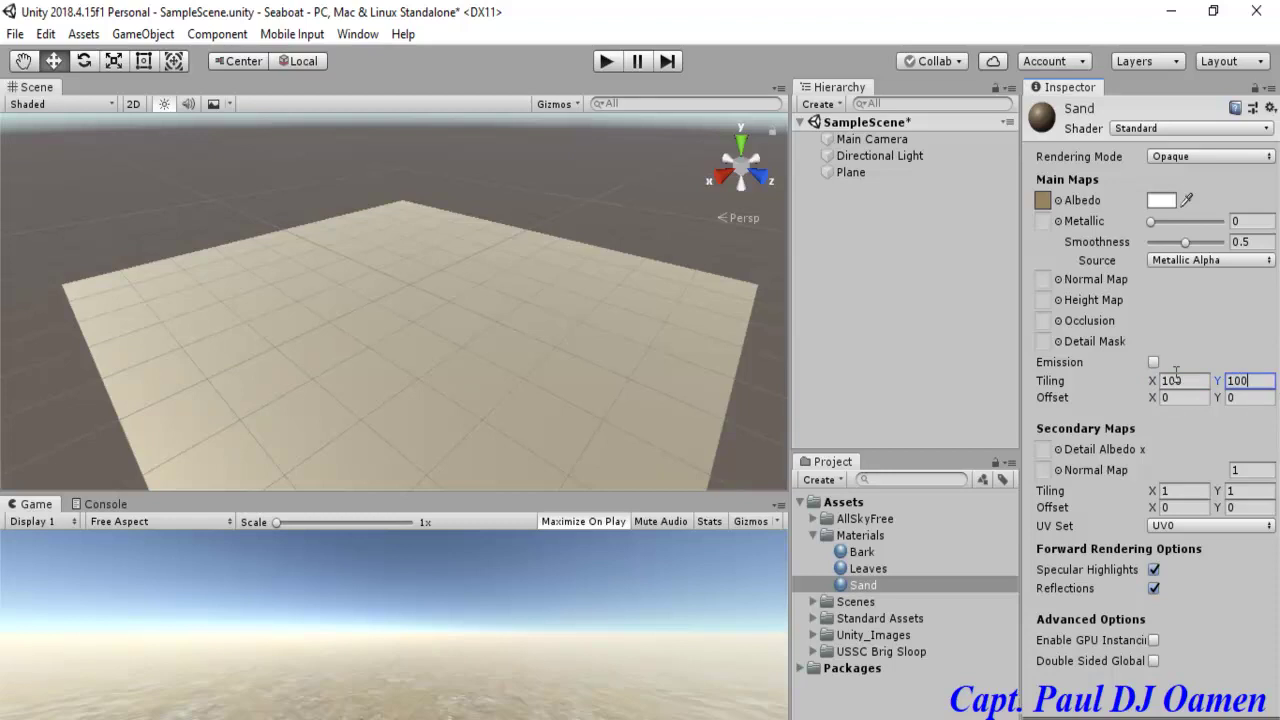
Step: Run the scene in play mode to check the tiled sand ground, and stop it
{"action": "left_click", "coordinate": [633, 370]}
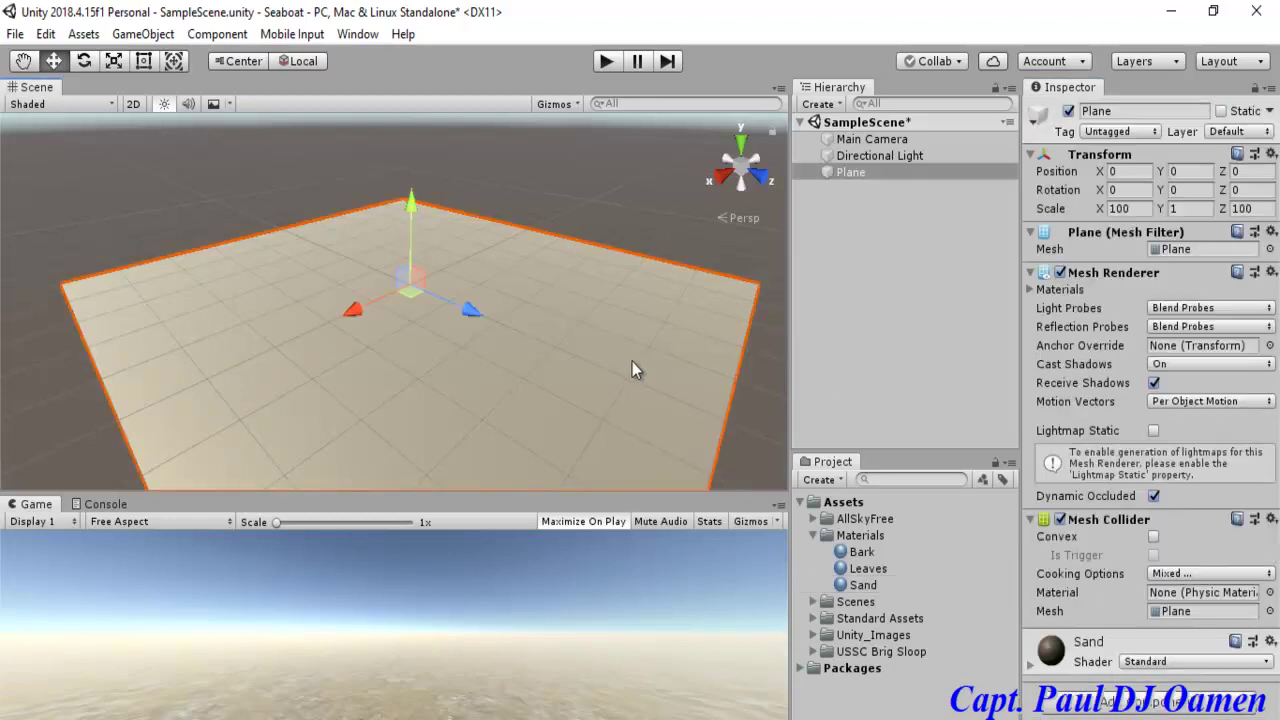
{"action": "left_click", "coordinate": [606, 62]}
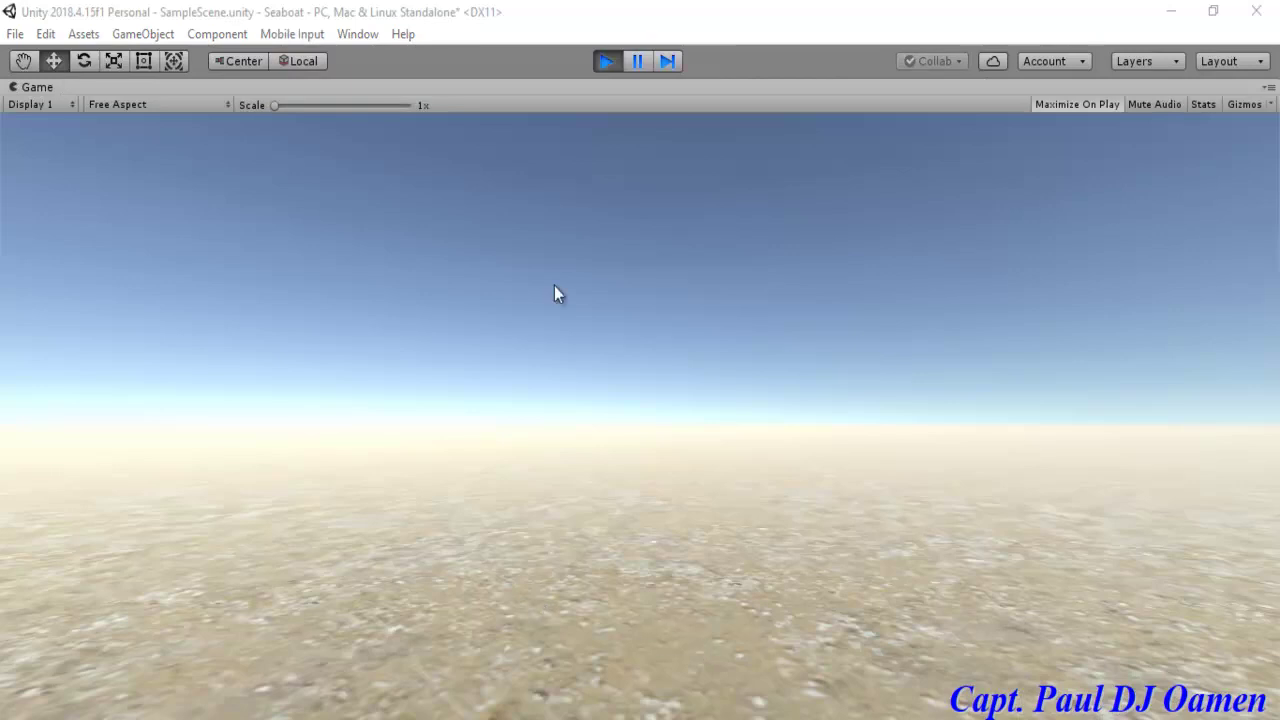
{"action": "left_click", "coordinate": [605, 61]}
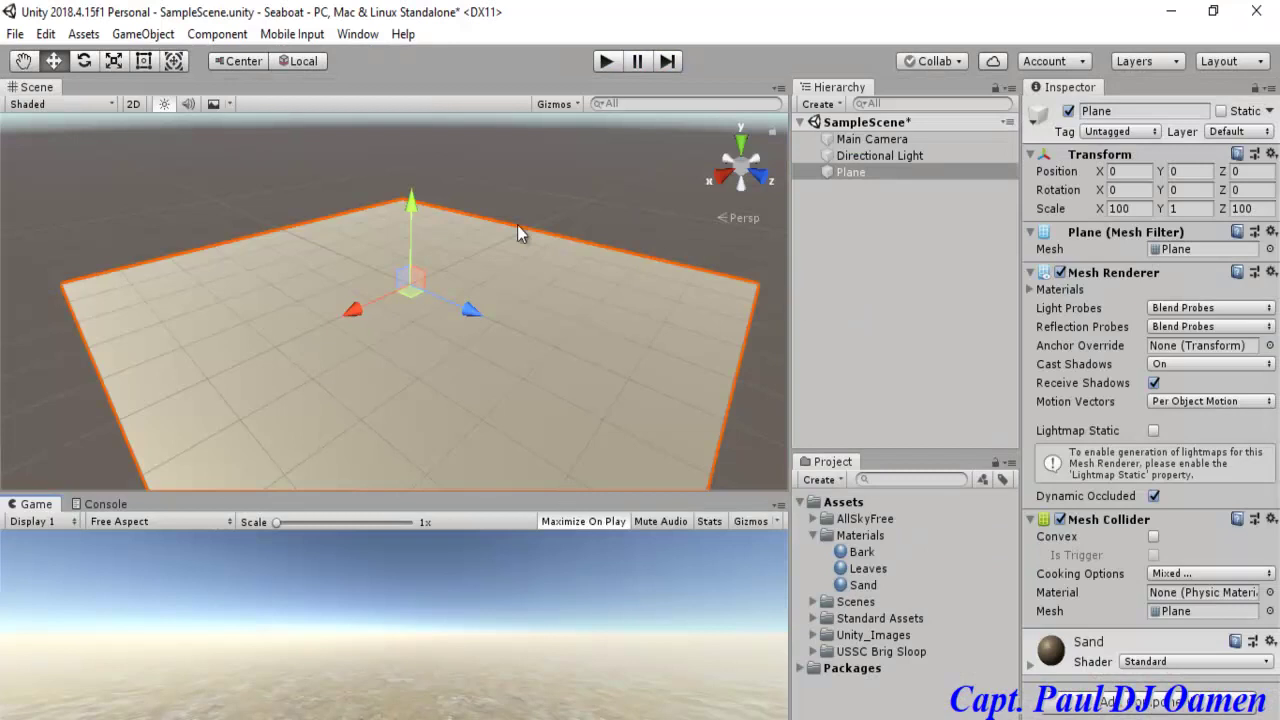
{"action": "left_click", "coordinate": [505, 147]}
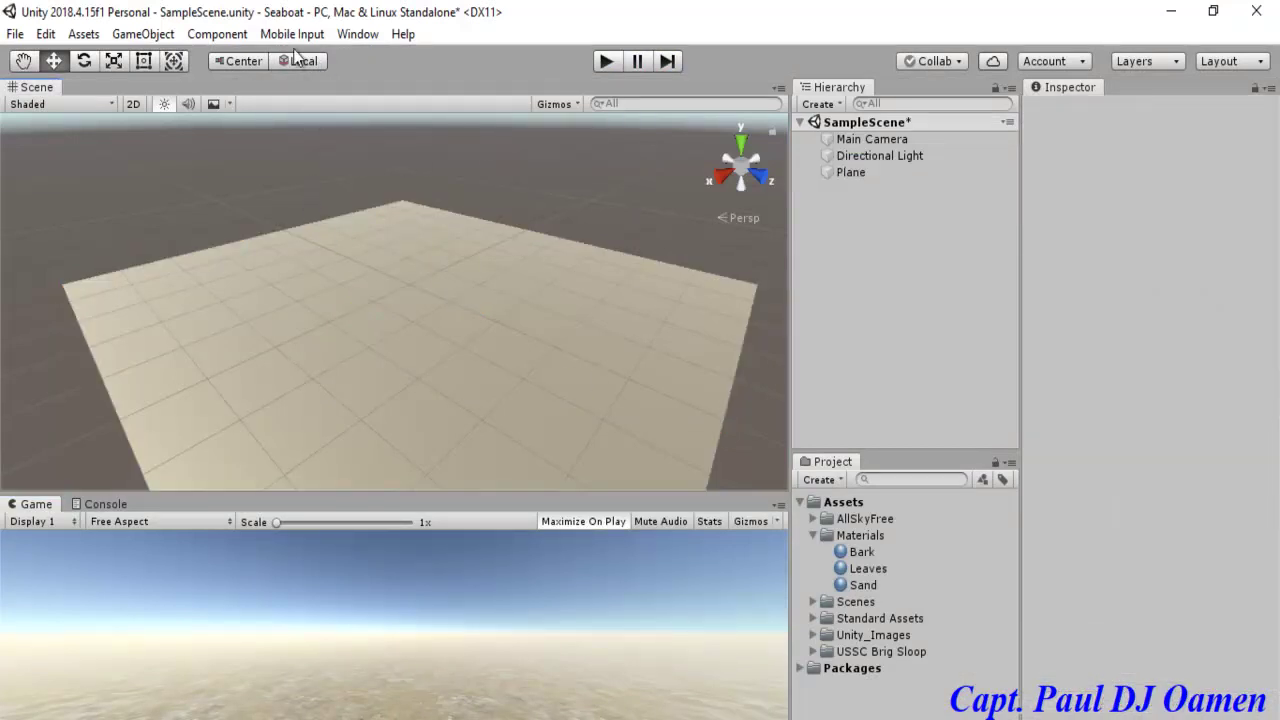
Step: Set the scene's skybox material to Epic_BlueSunset Equirect in the lighting settings and close them
{"action": "left_click", "coordinate": [351, 36]}
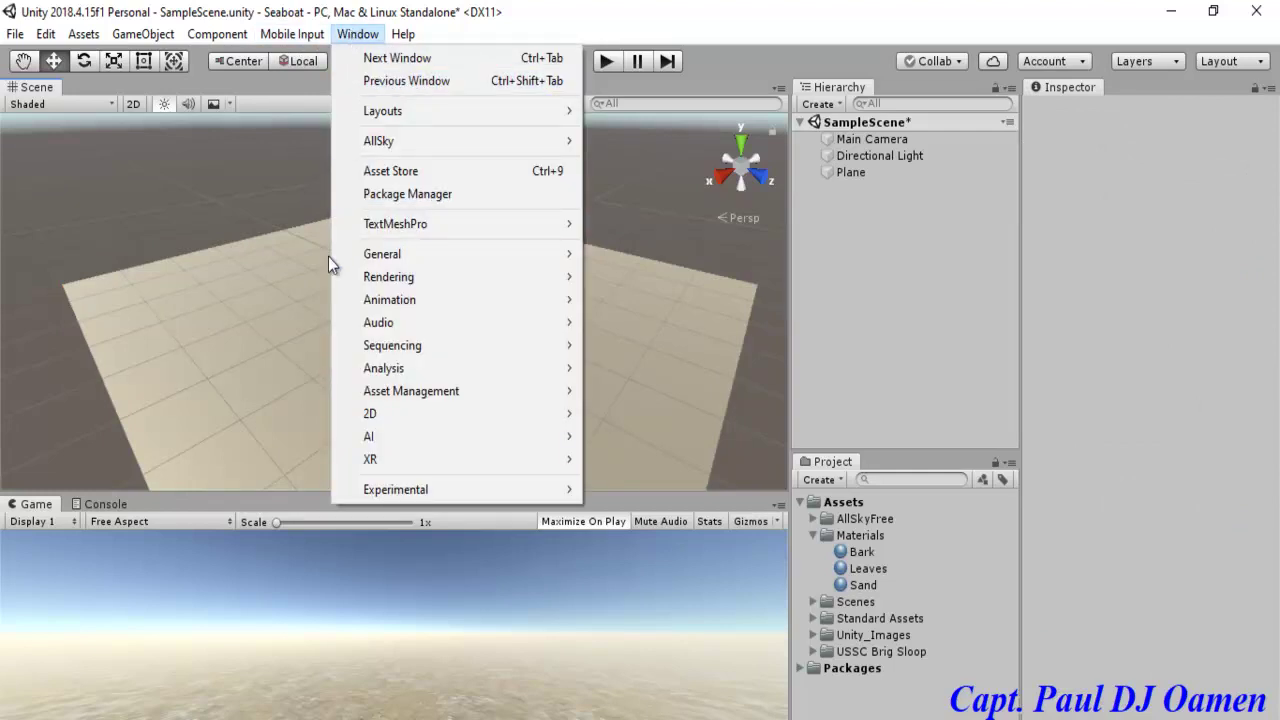
{"action": "mouse_move", "coordinate": [441, 283]}
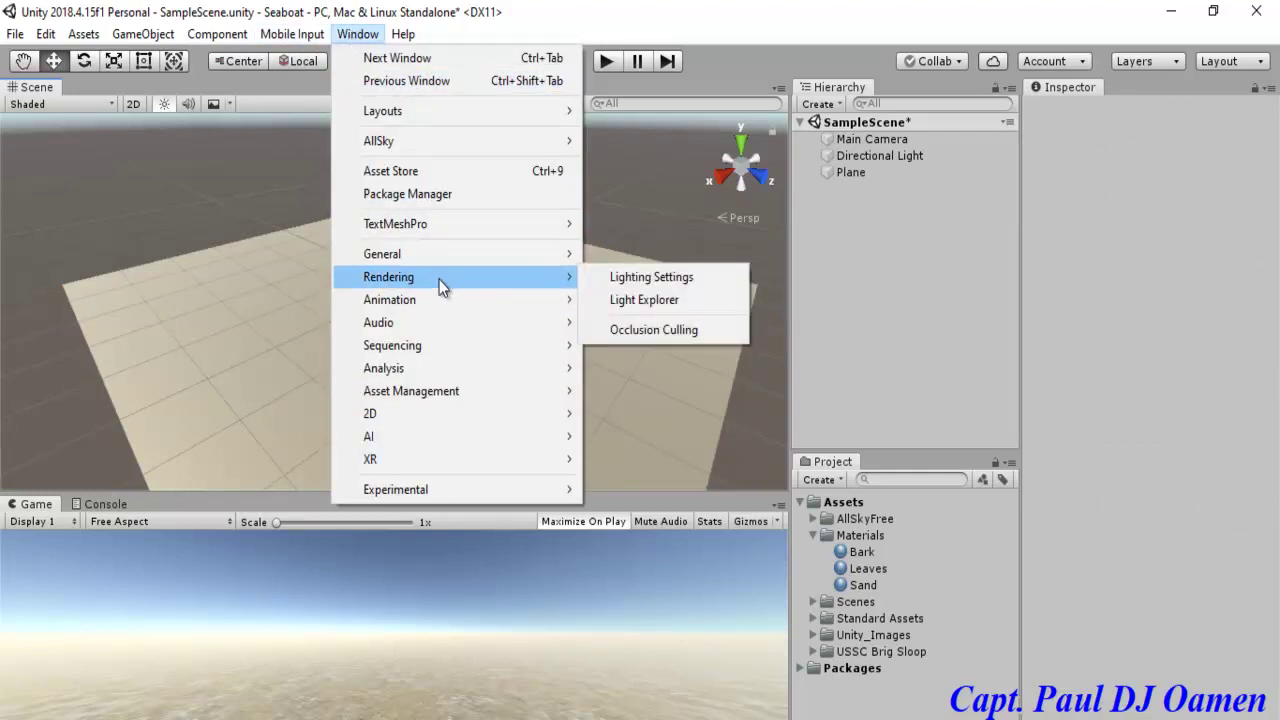
{"action": "left_click", "coordinate": [644, 282]}
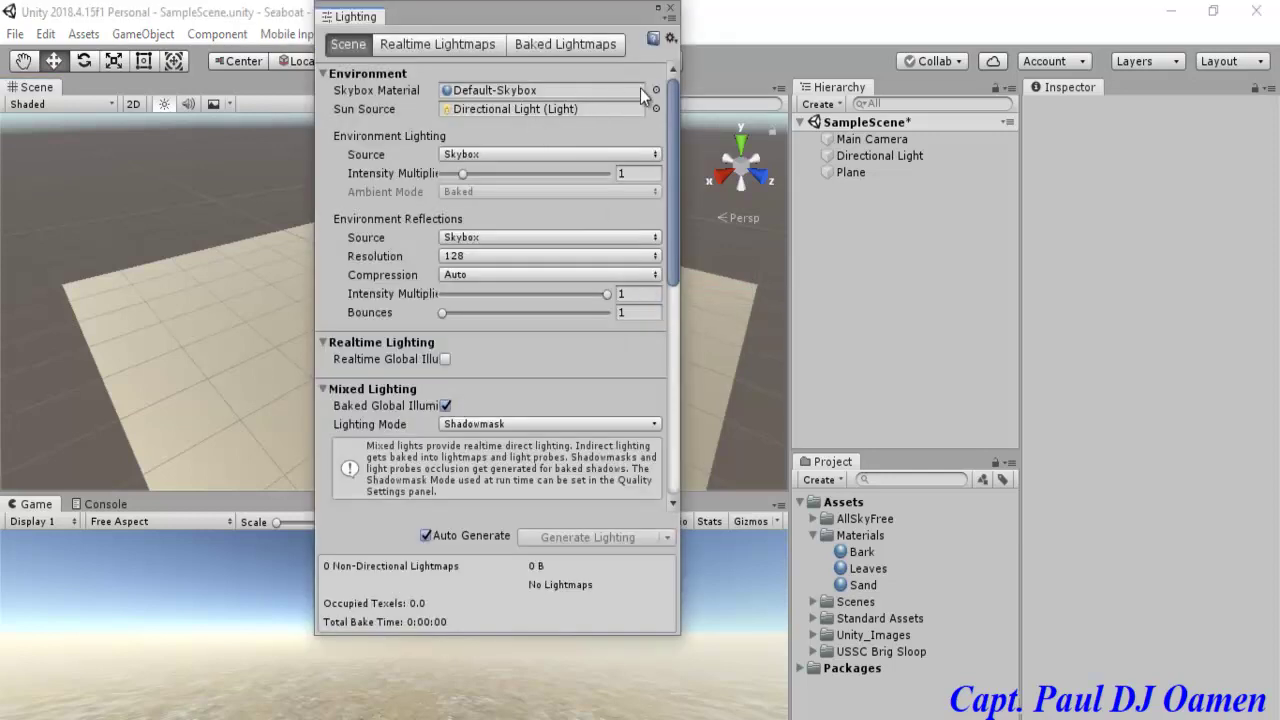
{"action": "left_click", "coordinate": [657, 90]}
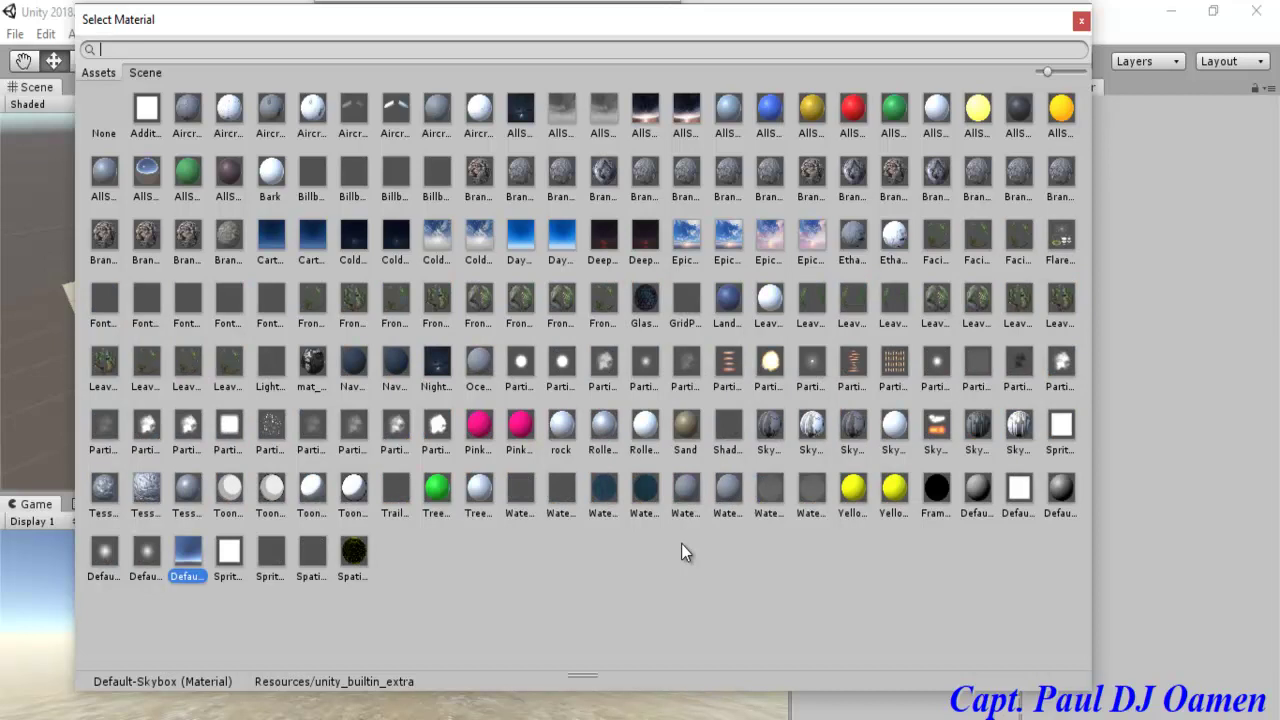
{"action": "double_click", "coordinate": [732, 232]}
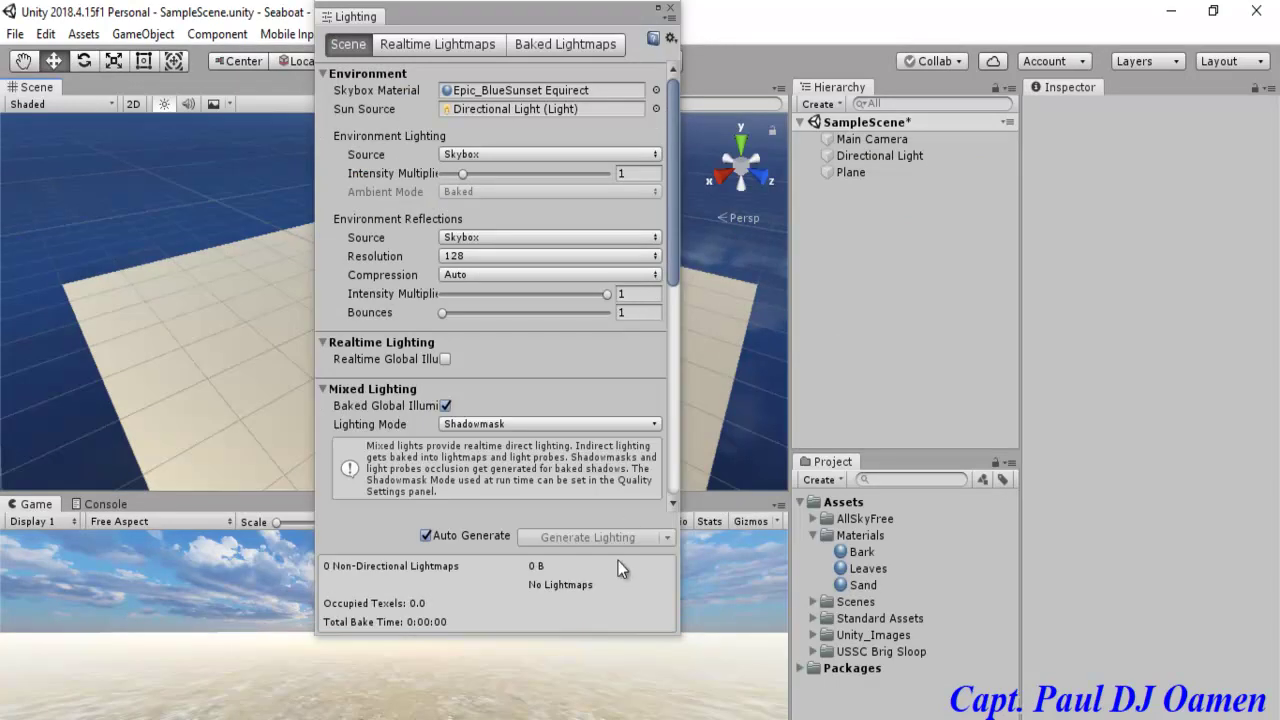
{"action": "left_click", "coordinate": [669, 8]}
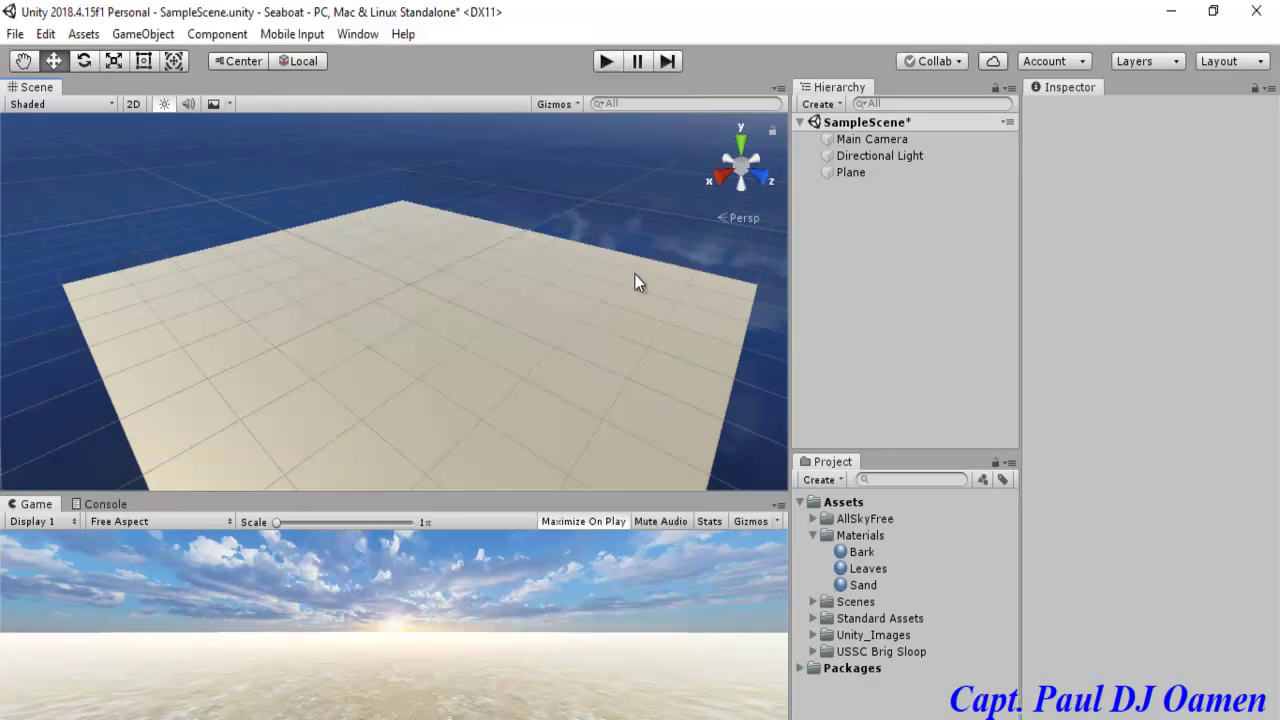
Step: Play the scene to preview the sunset sky over the sand, and stop it
{"action": "left_click", "coordinate": [627, 268]}
{"action": "left_click", "coordinate": [602, 200]}
{"action": "left_click", "coordinate": [605, 62]}
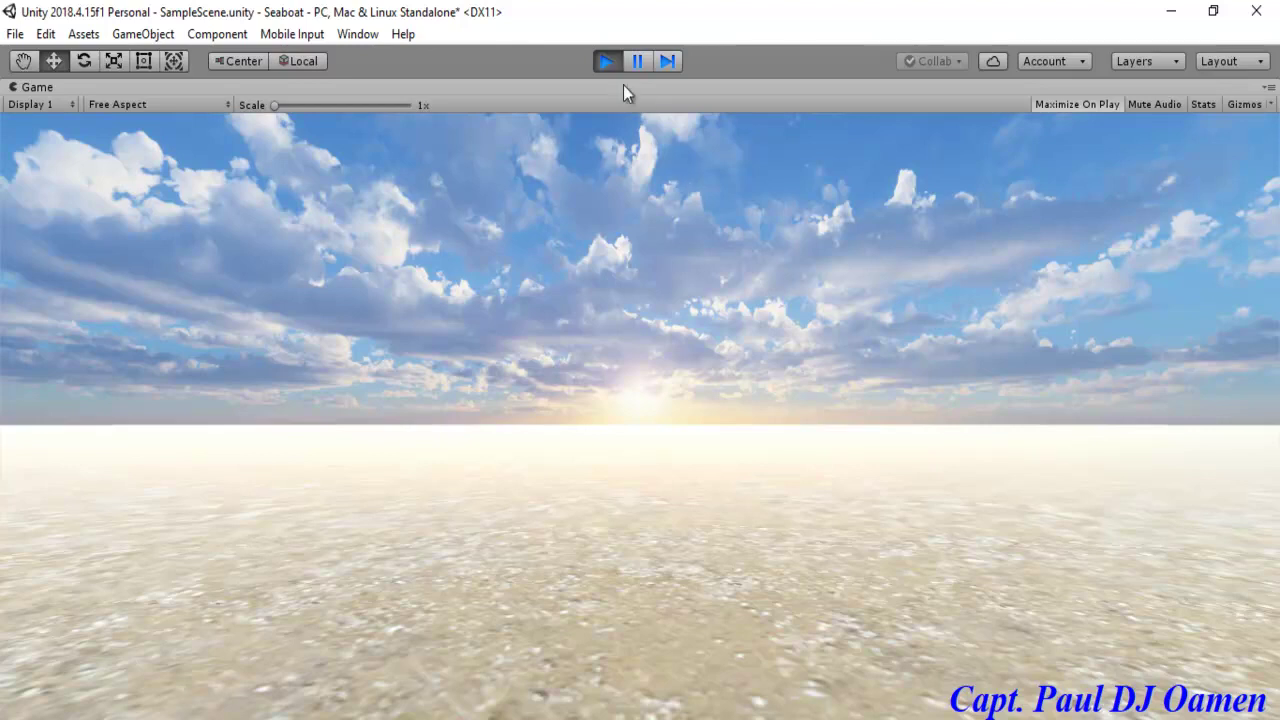
{"action": "left_click", "coordinate": [609, 62]}
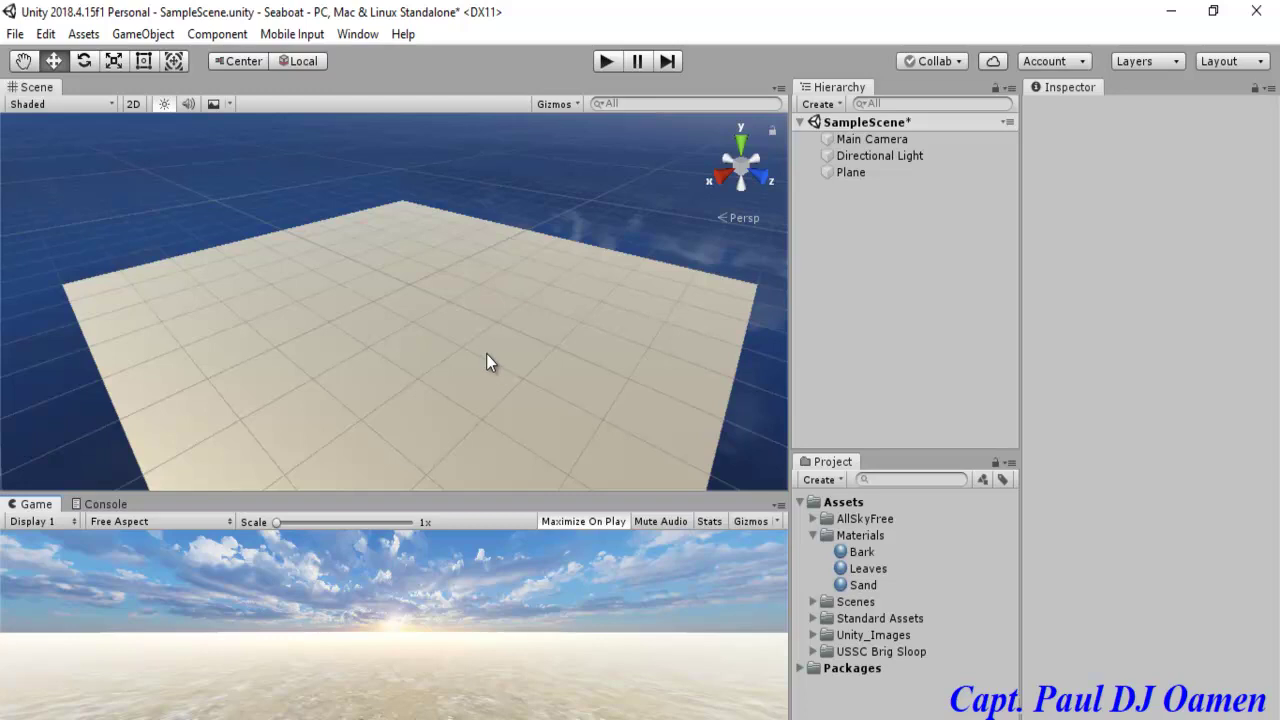
Step: Add a cube to the scene and move it across the plane to about X 283 and Z -52.8
{"action": "left_click", "coordinate": [841, 103]}
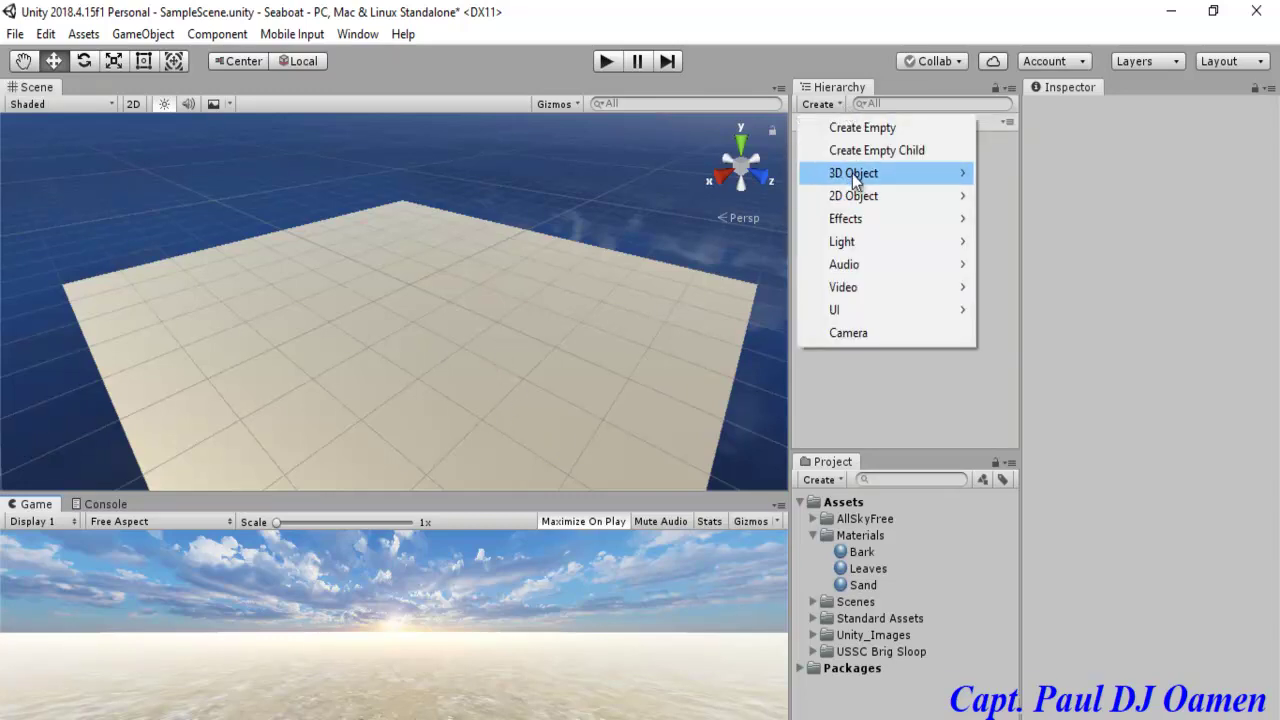
{"action": "mouse_move", "coordinate": [852, 173]}
{"action": "left_click", "coordinate": [1052, 173]}
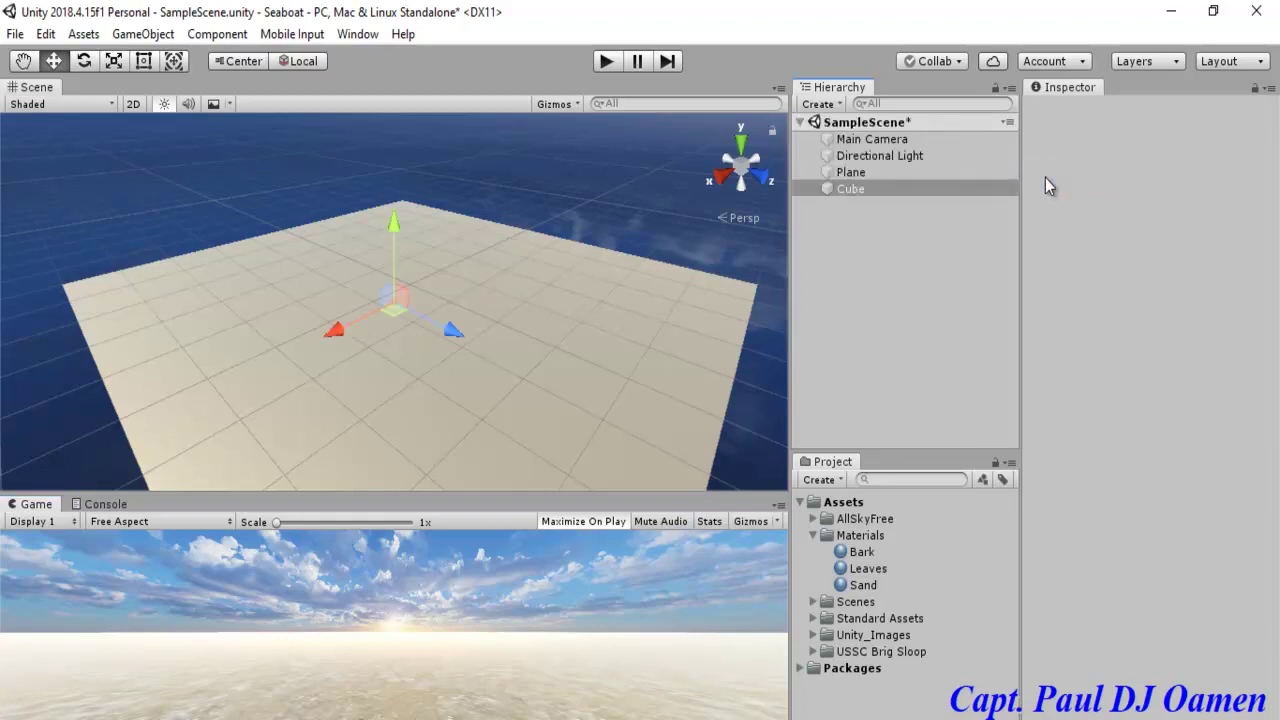
{"action": "left_click_drag", "start_coordinate": [341, 333], "coordinate": [325, 385]}
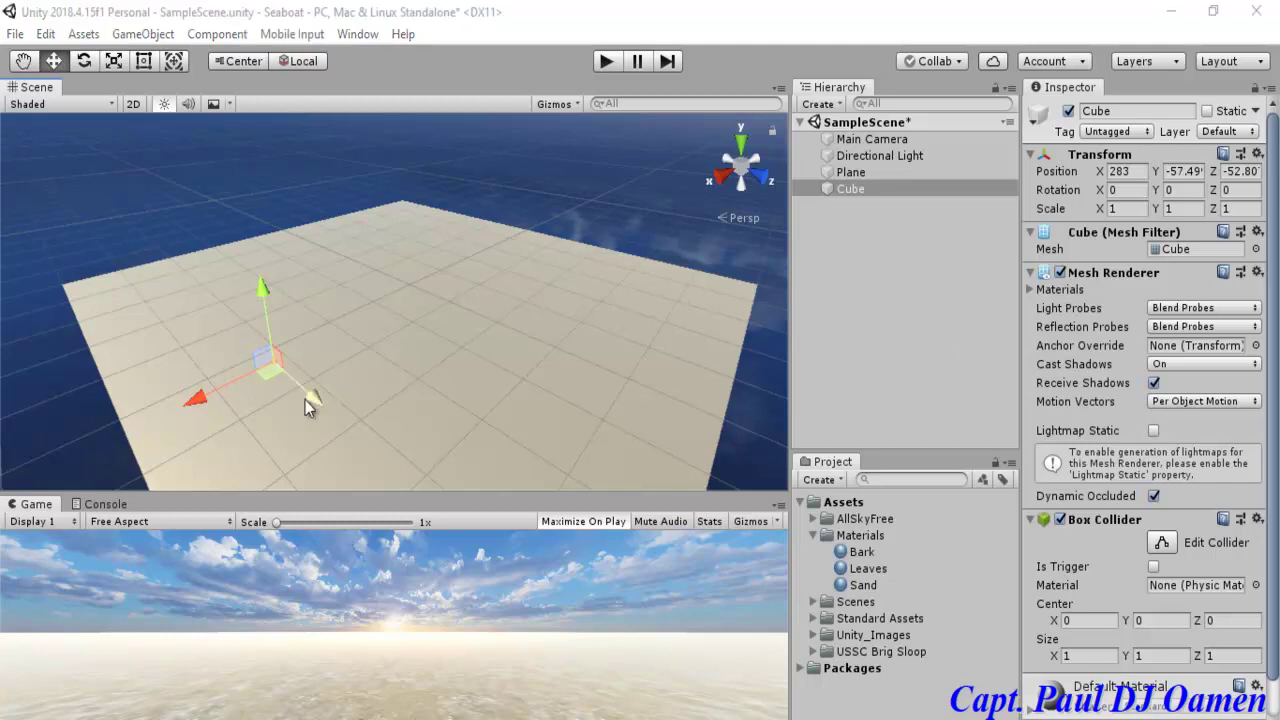
Step: Scale the cube to 280 on X, 8 on Y and 40 on Z
{"action": "left_click", "coordinate": [1125, 208]}
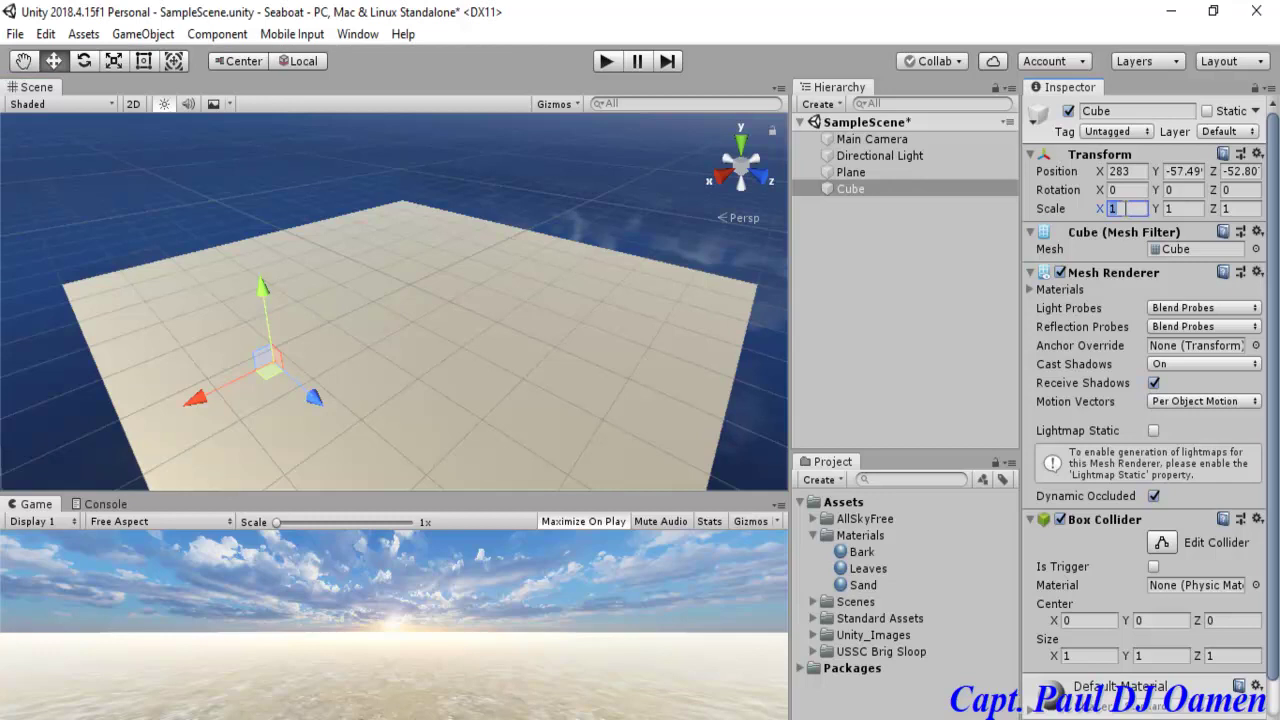
{"action": "type", "text": "280"}
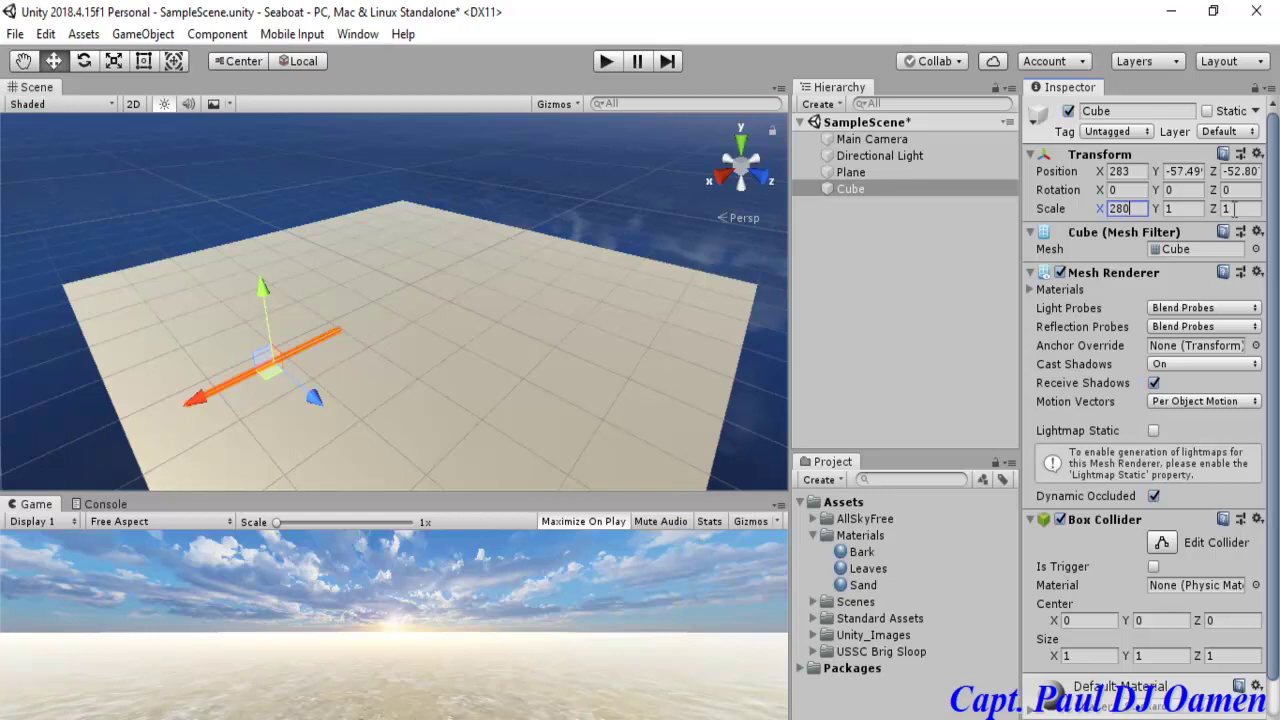
{"action": "left_click", "coordinate": [1169, 208]}
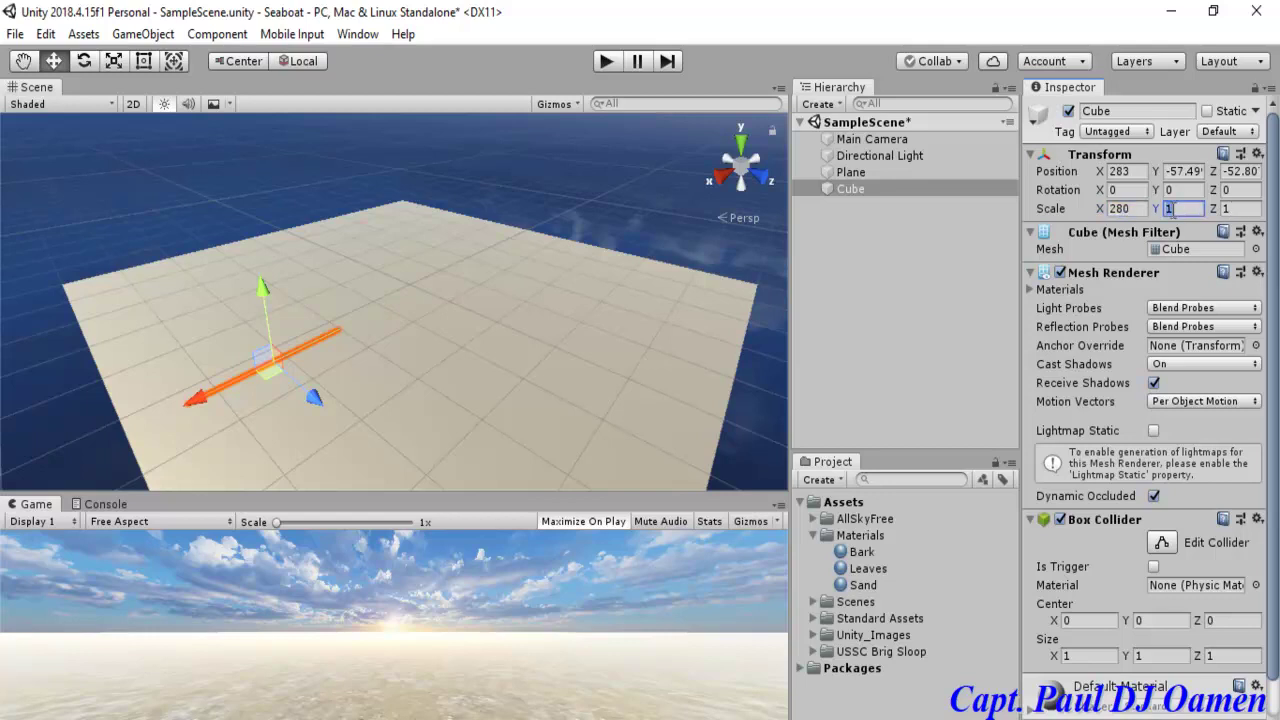
{"action": "type", "text": "8"}
{"action": "left_click", "coordinate": [1244, 208]}
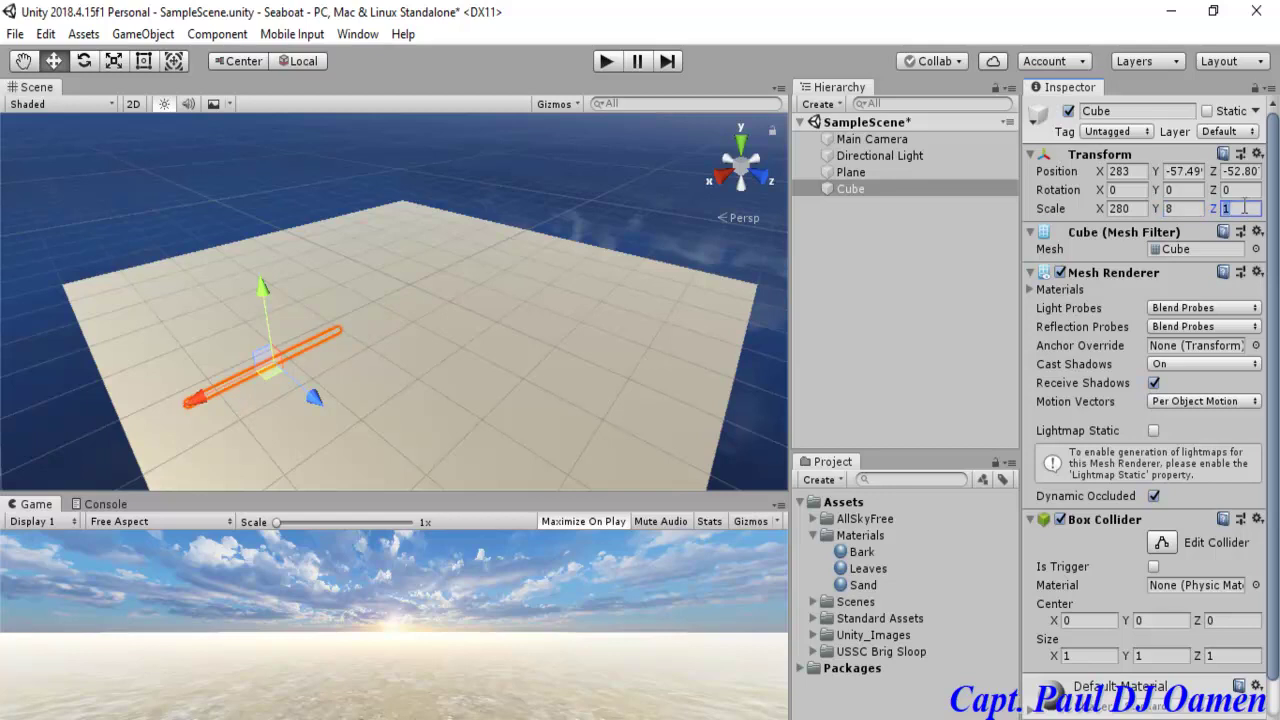
{"action": "type", "text": "40"}
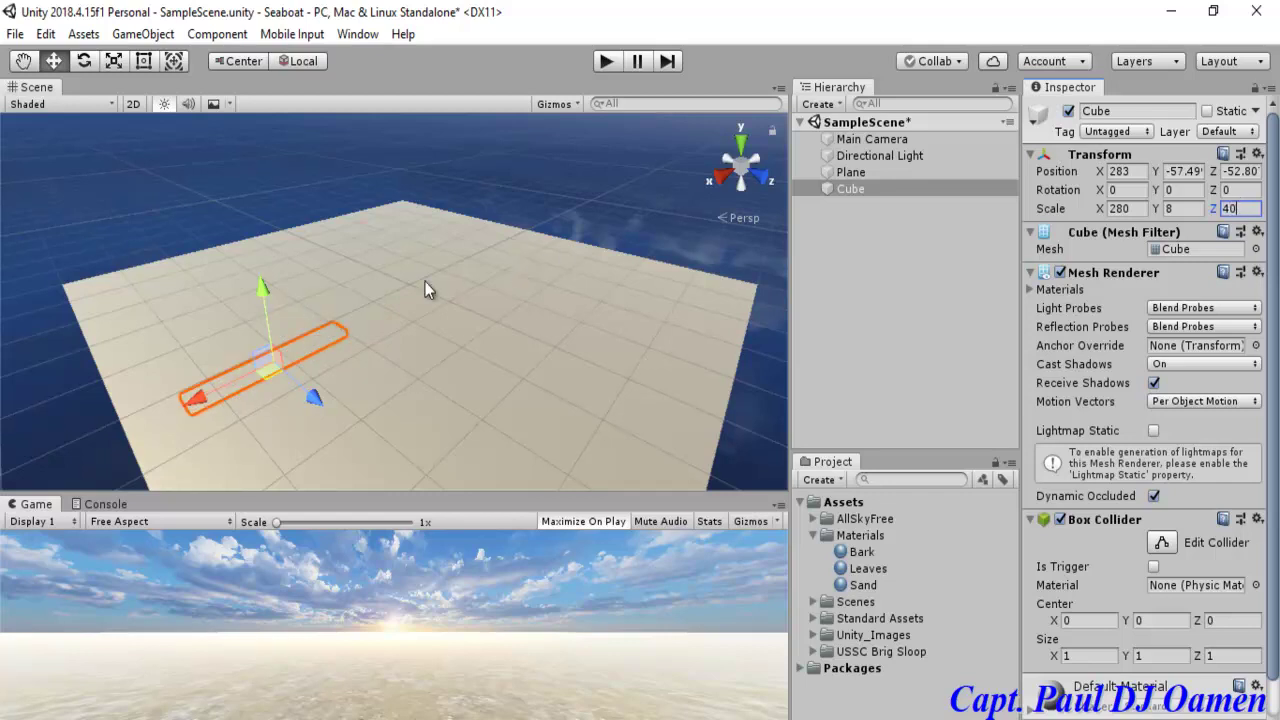
Step: Raise the cube above the sand plane to a Y position of 8
{"action": "scroll", "coordinate": [425, 290], "scroll_direction": "up", "scroll_amount": 4}
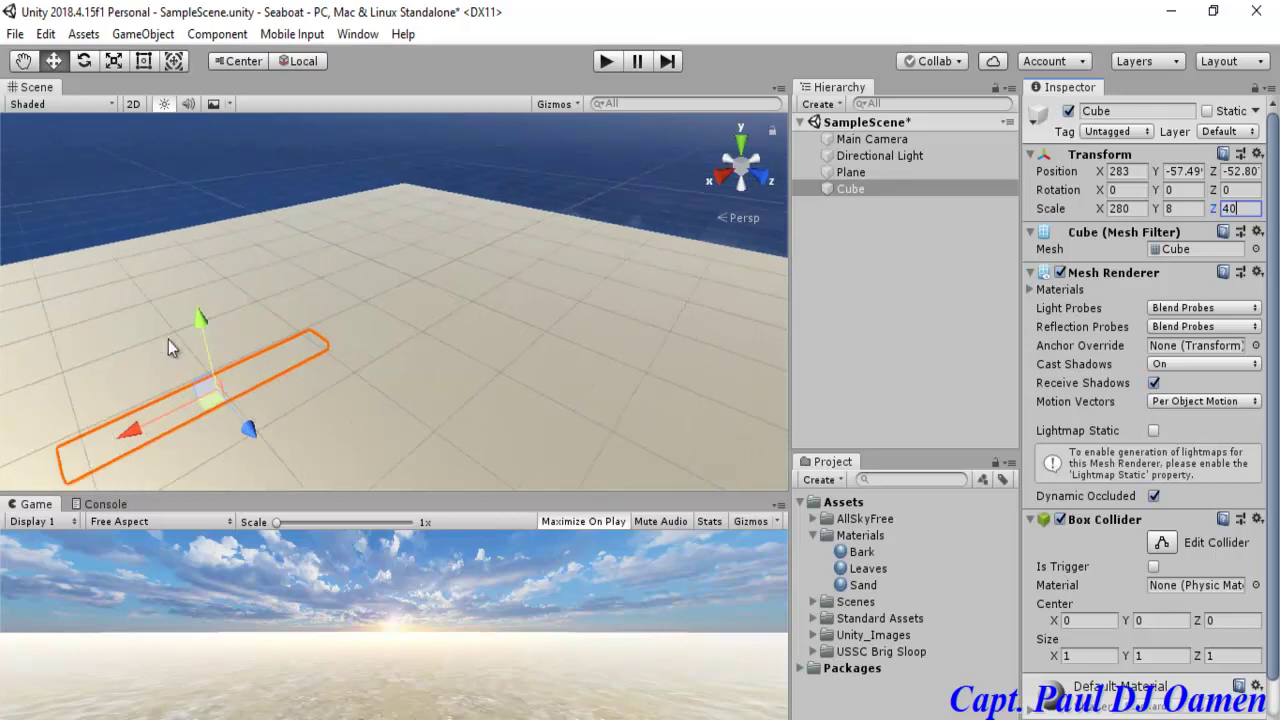
{"action": "left_click_drag", "start_coordinate": [200, 320], "coordinate": [211, 263]}
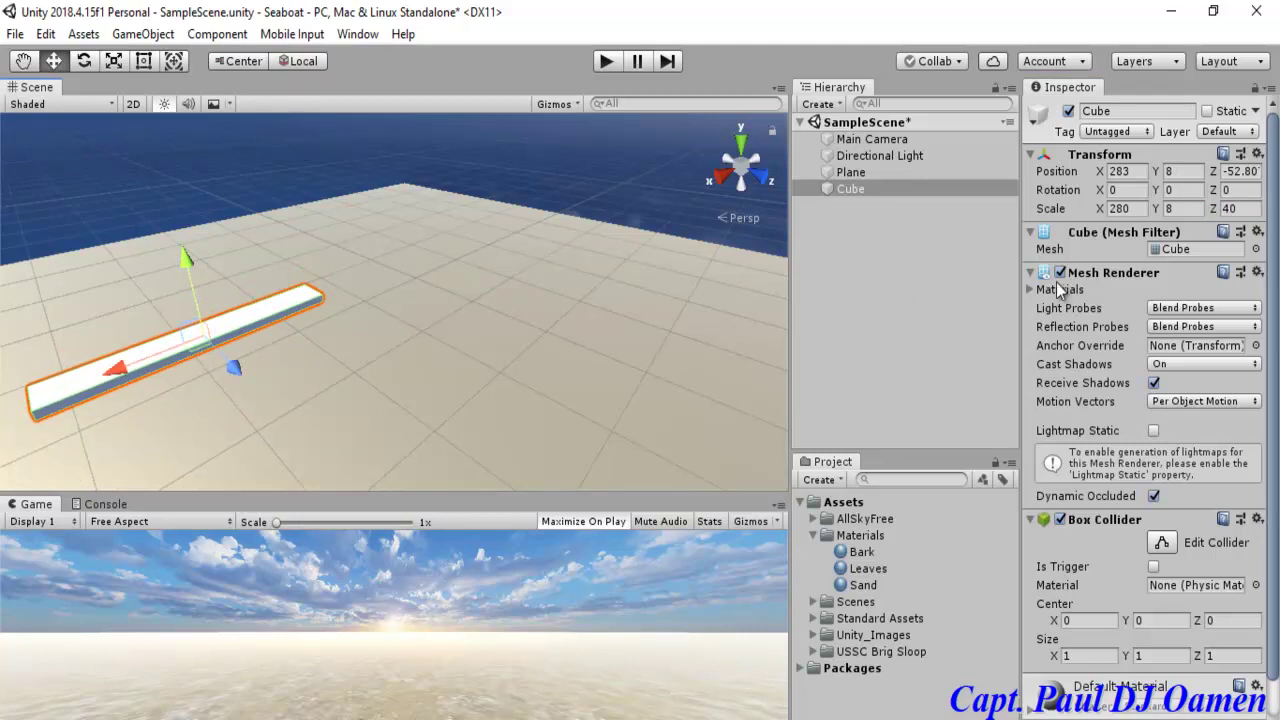
Step: Set the cube's position to X 80, Y 0 and Z 97
{"action": "left_click", "coordinate": [1137, 171]}
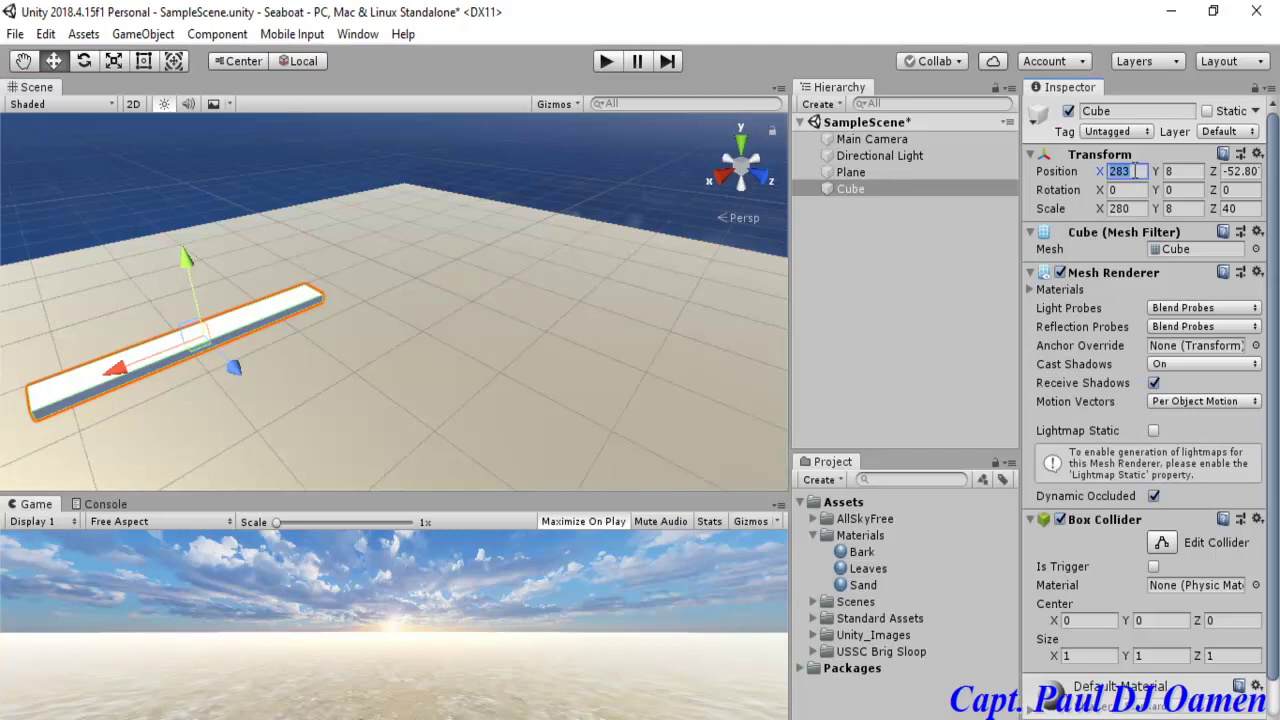
{"action": "type", "text": "80"}
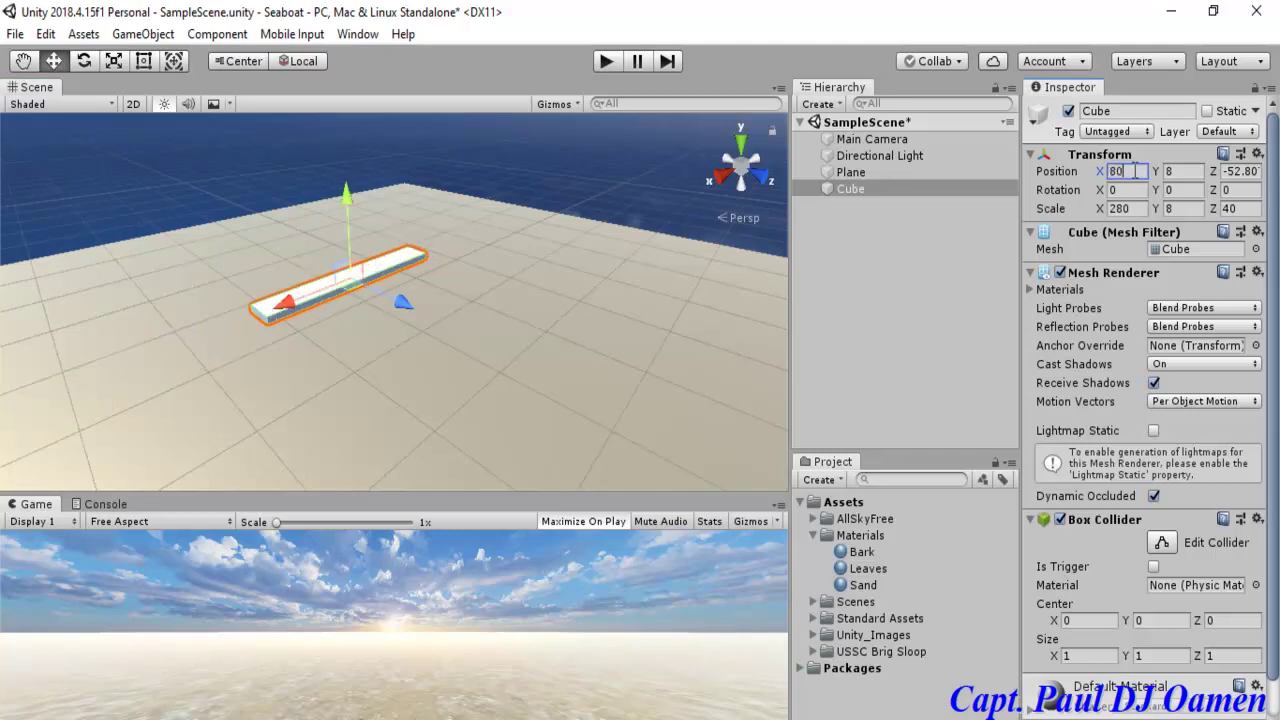
{"action": "key", "text": "Tab"}
{"action": "type", "text": "0"}
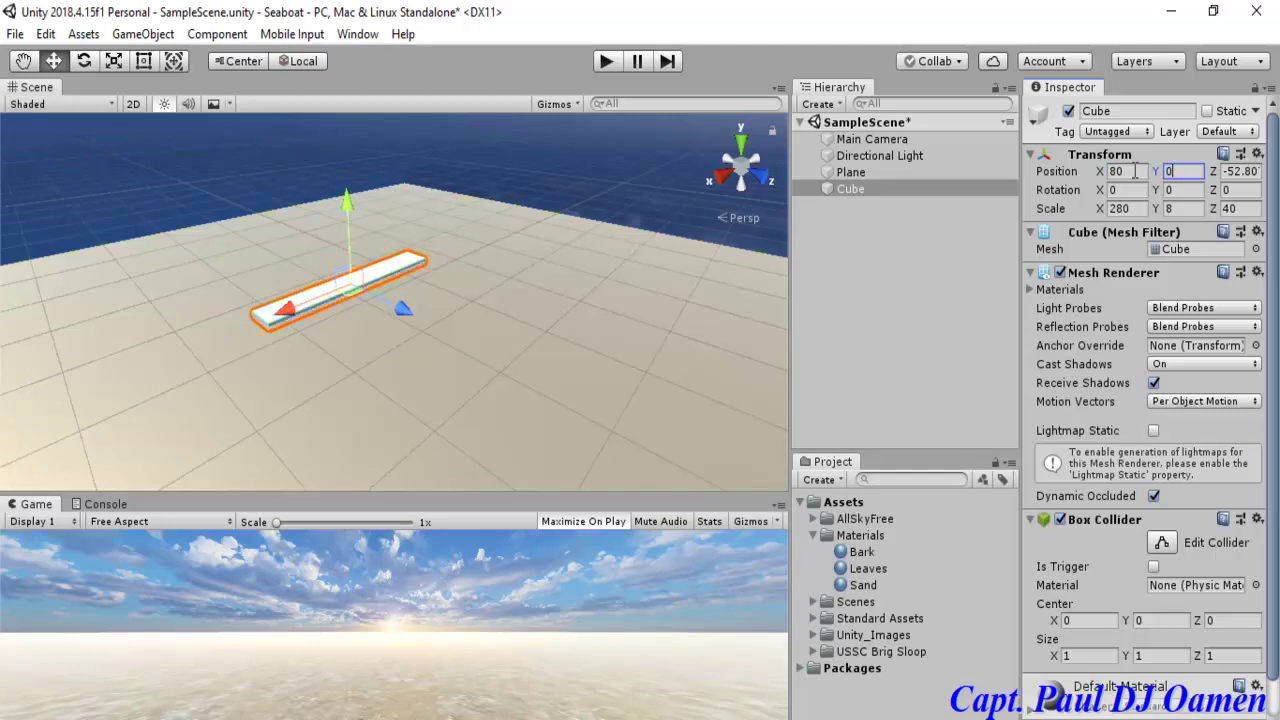
{"action": "key", "text": "Tab"}
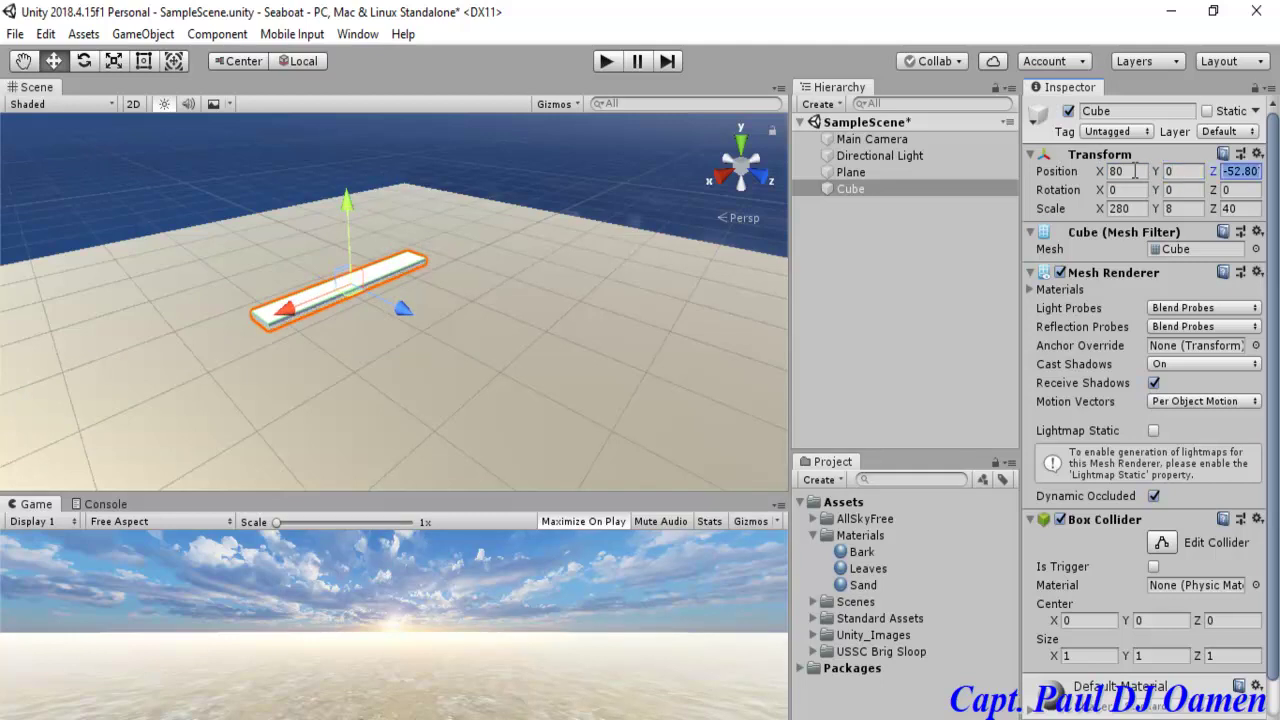
{"action": "type", "text": "9"}
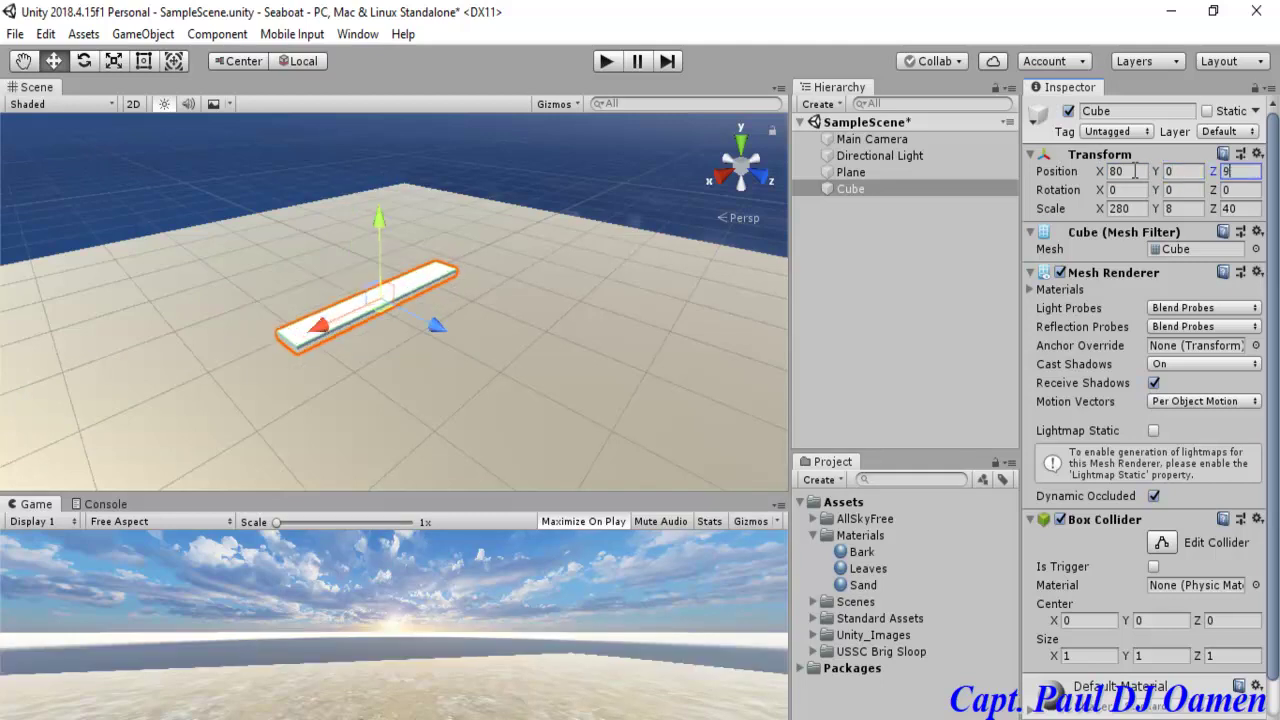
{"action": "type", "text": "7"}
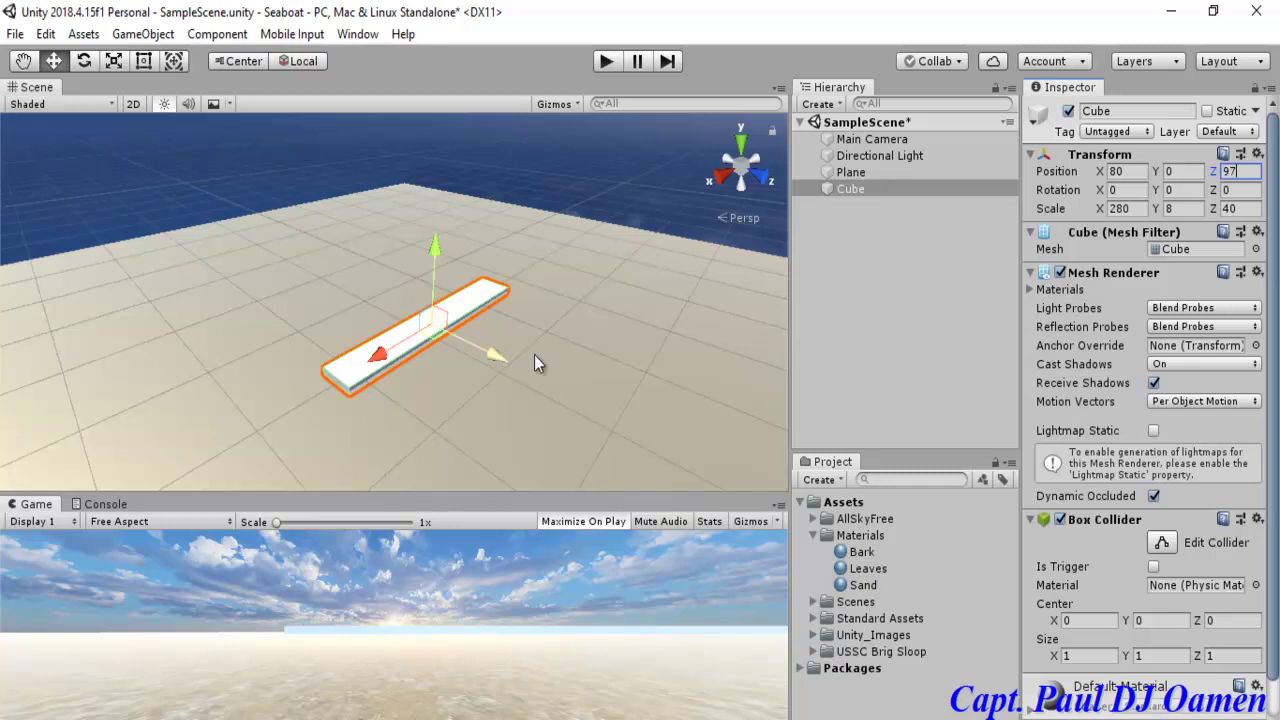
Step: Duplicate the cube and move the copy along the Z axis to about 233.8
{"action": "right_click", "coordinate": [860, 190]}
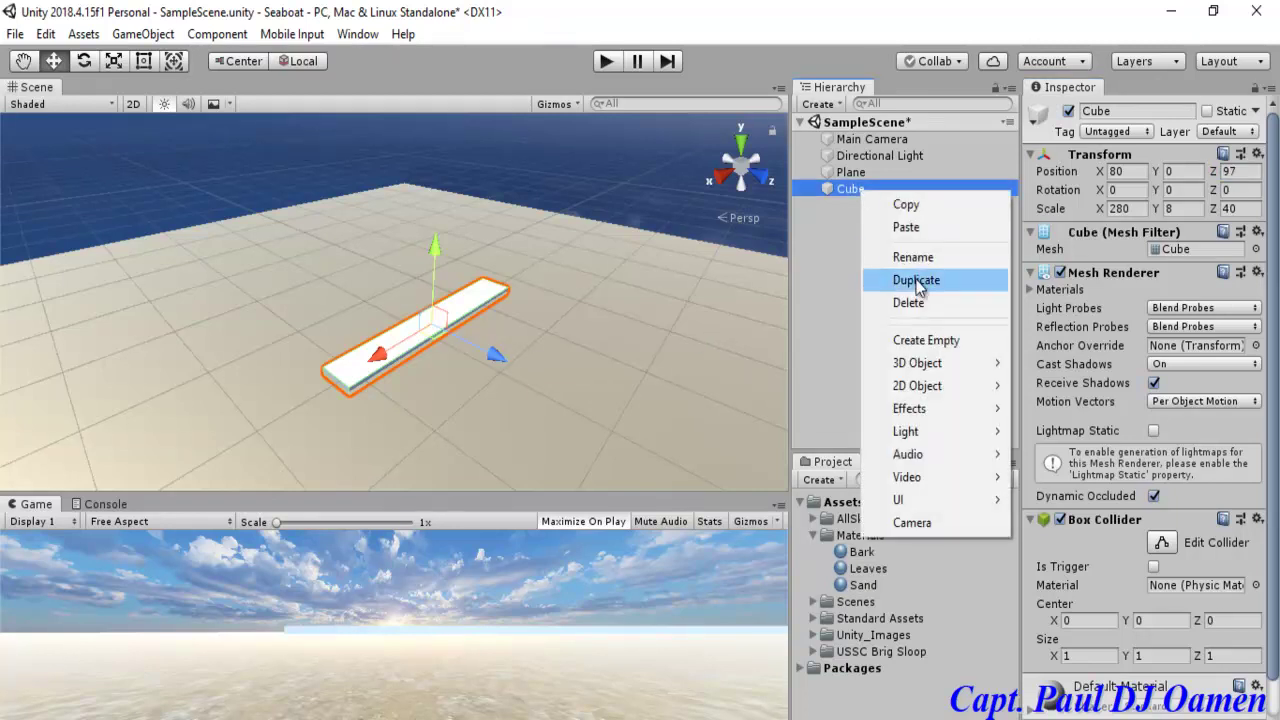
{"action": "left_click", "coordinate": [915, 281]}
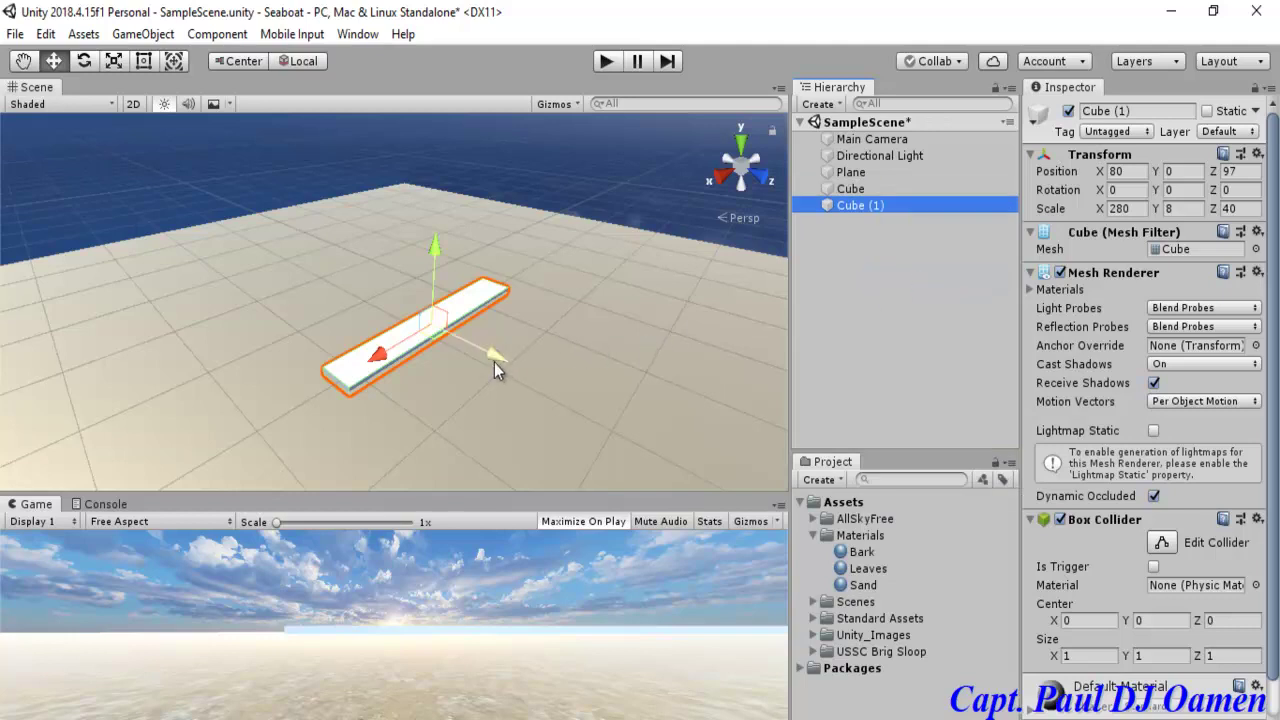
{"action": "left_click_drag", "start_coordinate": [497, 356], "coordinate": [586, 406]}
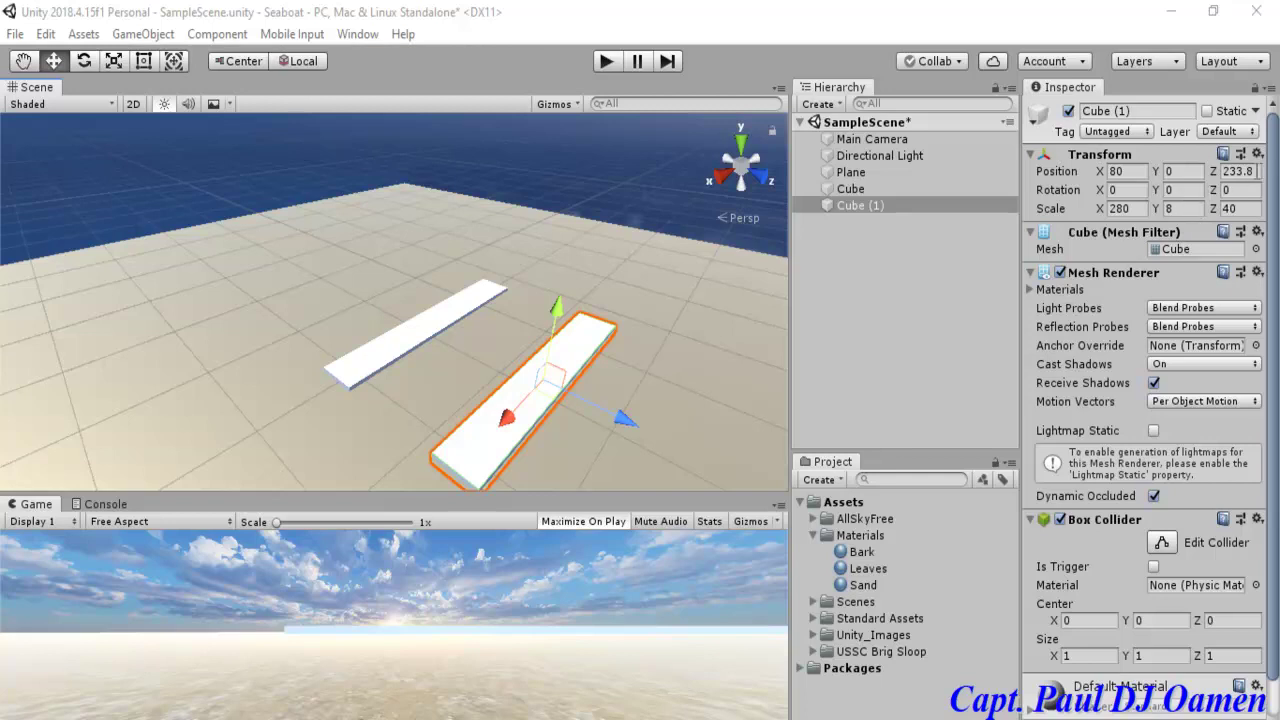
Step: Set the duplicated cube's position to 97.2 on Z and -163 on X
{"action": "left_click", "coordinate": [1240, 171]}
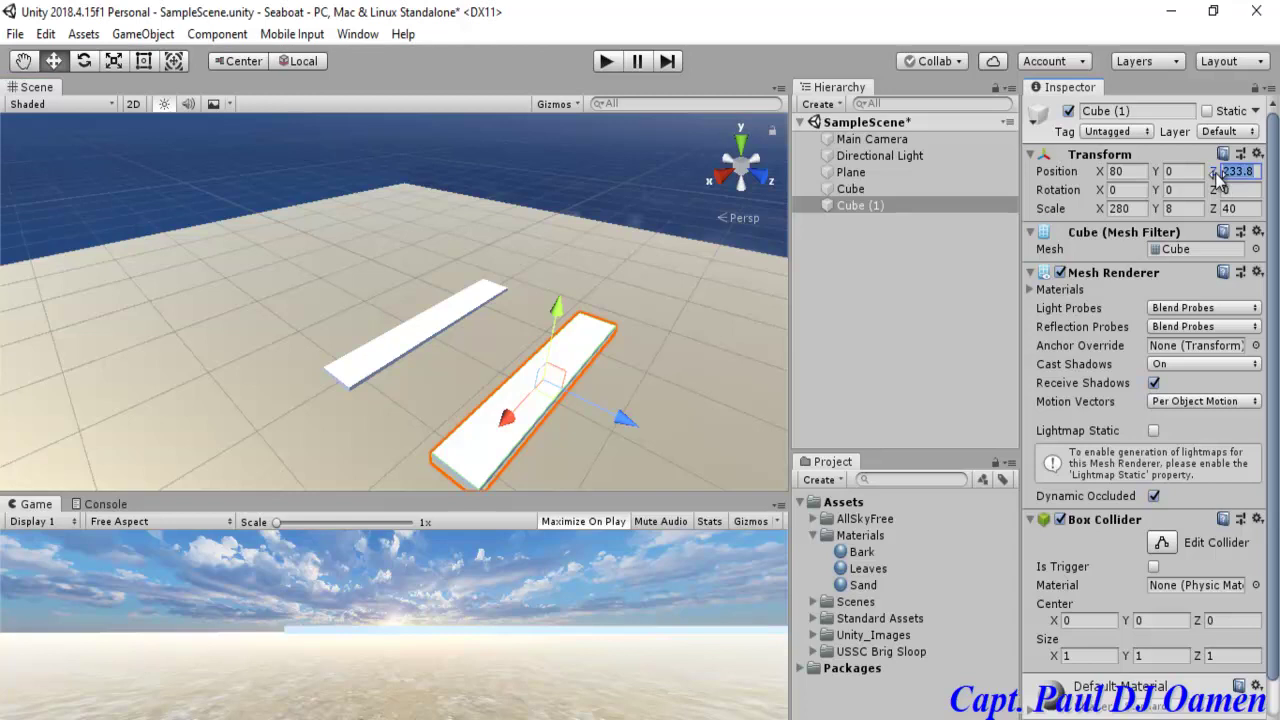
{"action": "type", "text": "97.2"}
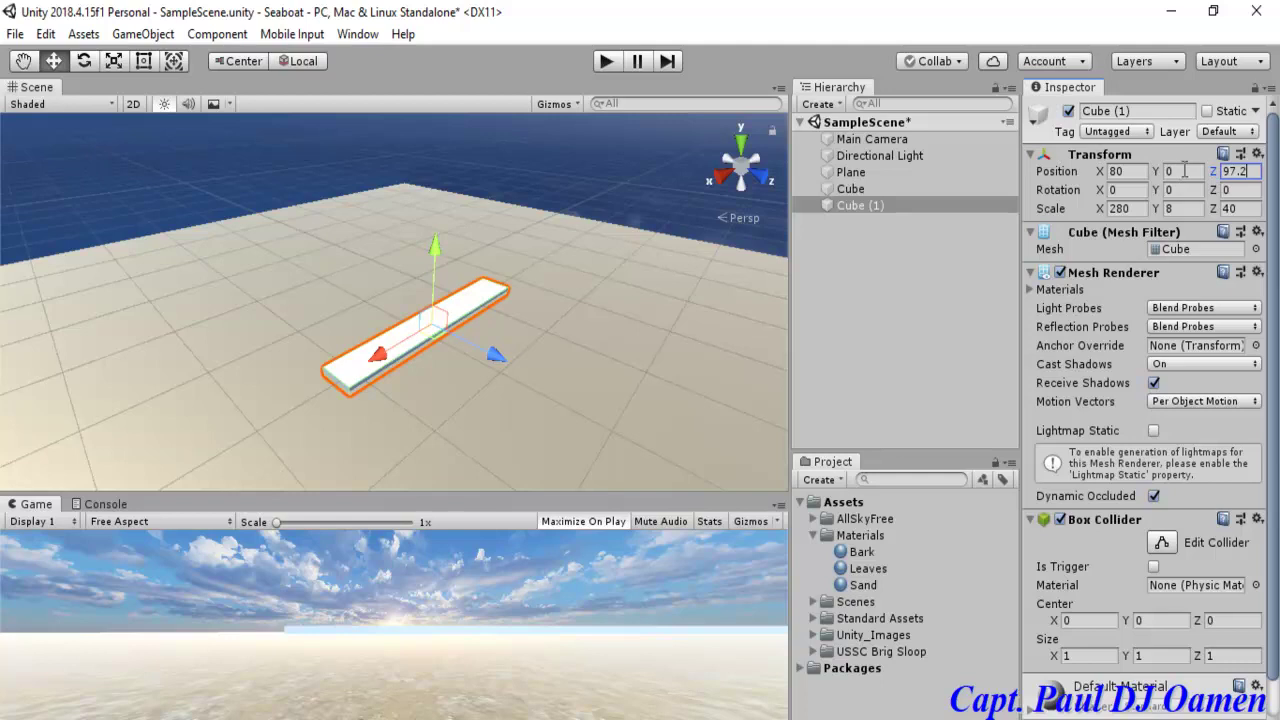
{"action": "left_click", "coordinate": [1108, 172]}
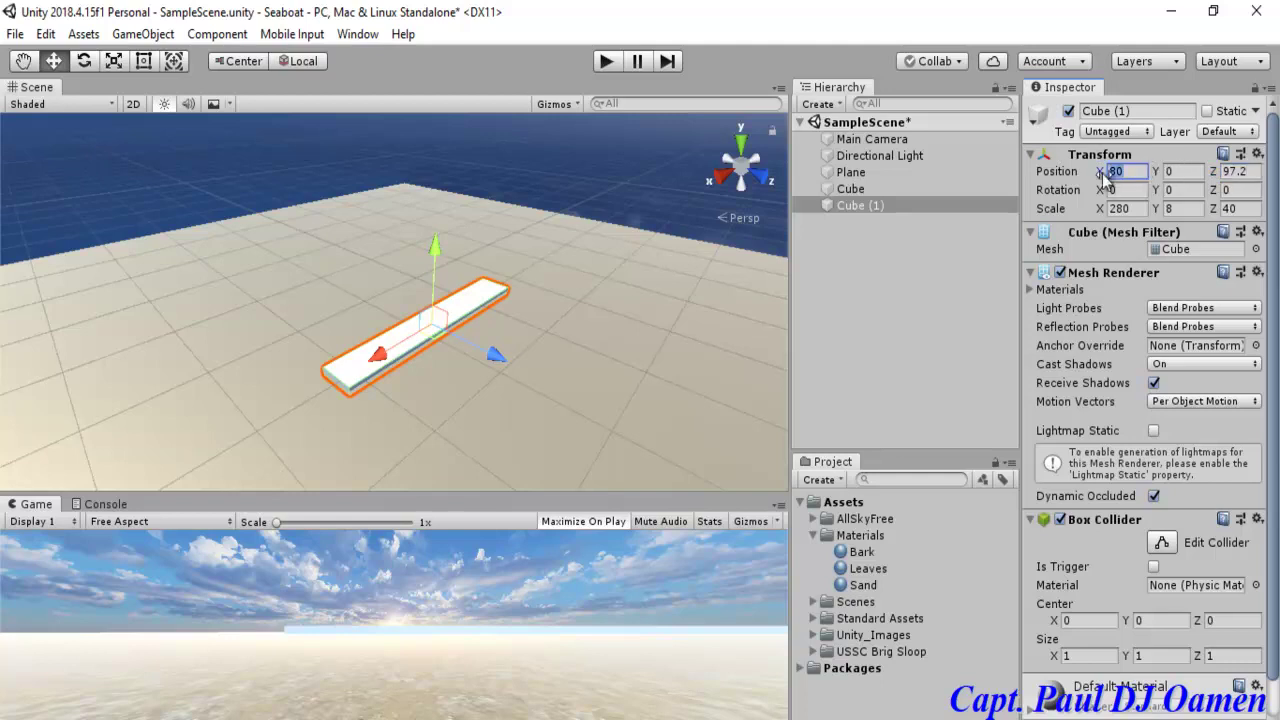
{"action": "type", "text": "-63"}
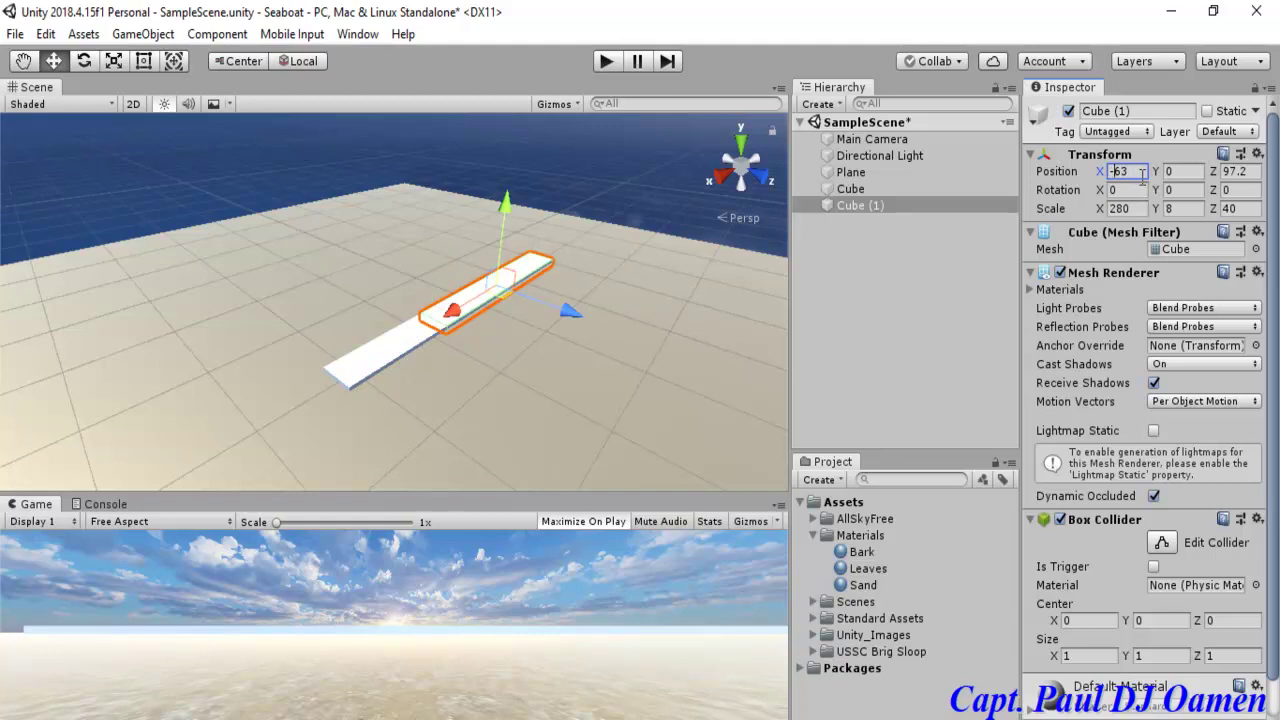
{"action": "type", "text": "1"}
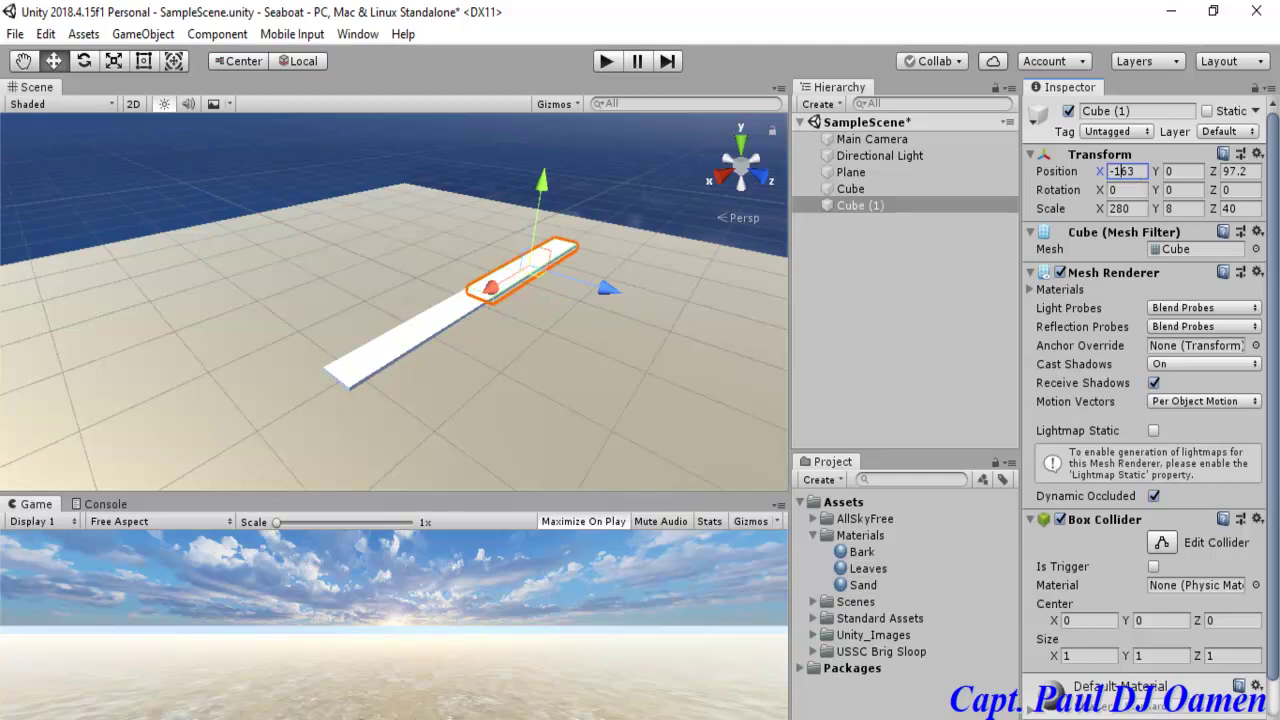
Step: Rotate the duplicated cube and the original cube 90 degrees about Y so they lie parallel
{"action": "left_click", "coordinate": [1168, 189]}
{"action": "type", "text": "90"}
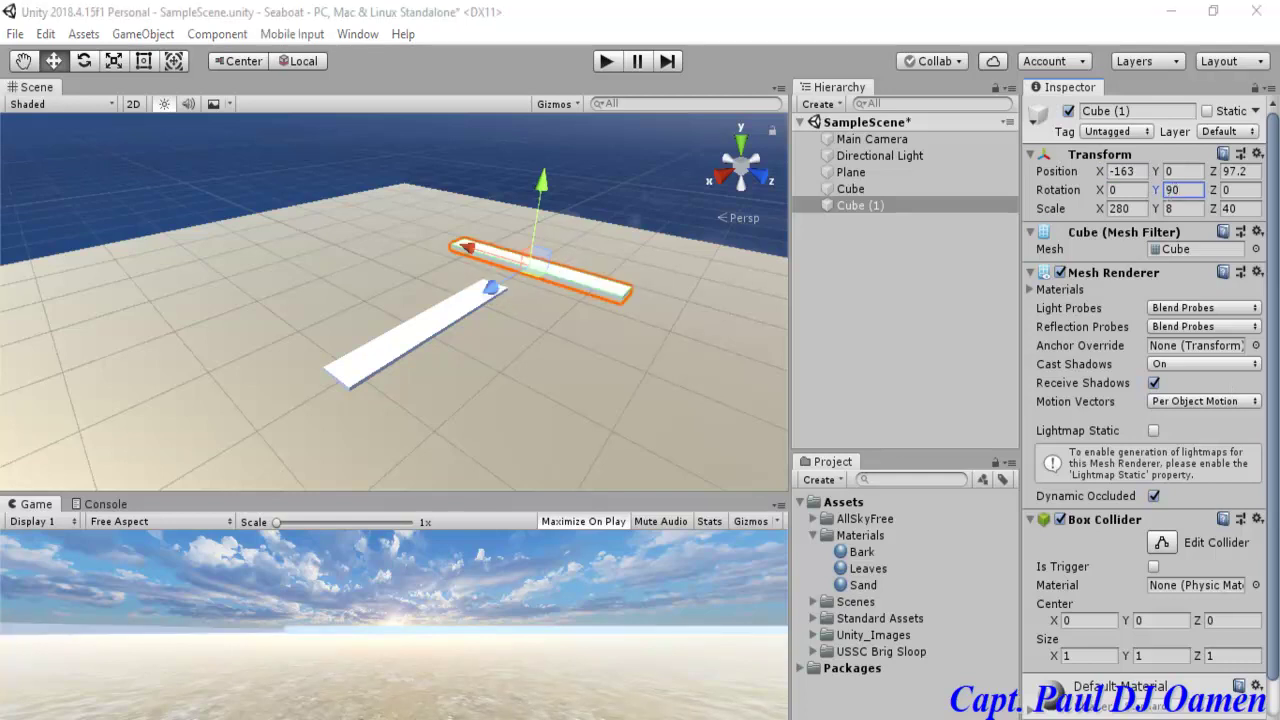
{"action": "left_click", "coordinate": [435, 331]}
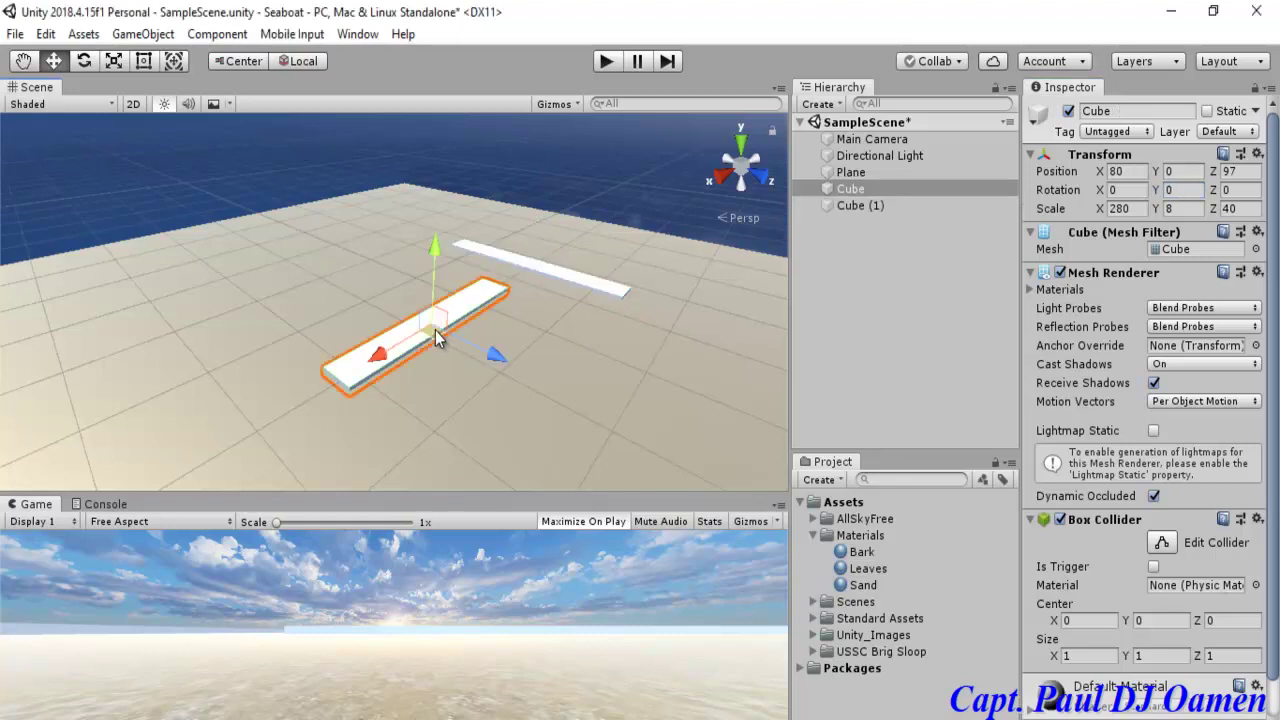
{"action": "left_click", "coordinate": [1181, 191]}
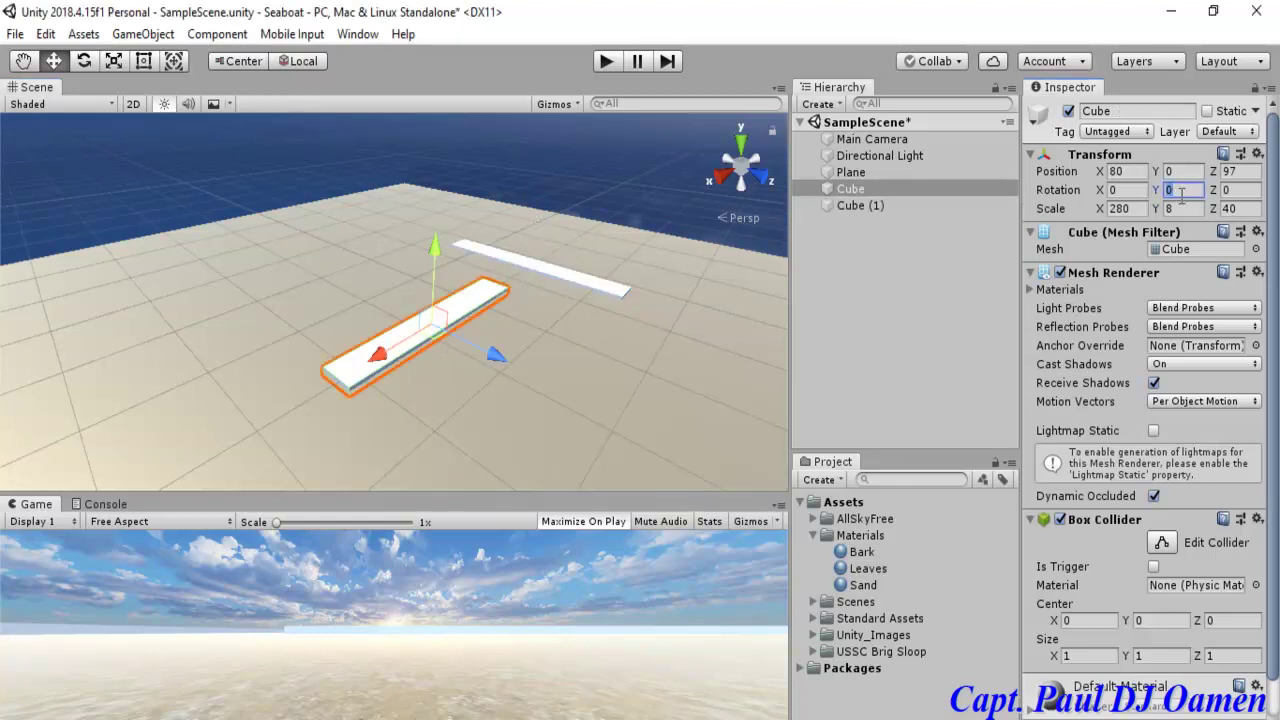
{"action": "type", "text": "90"}
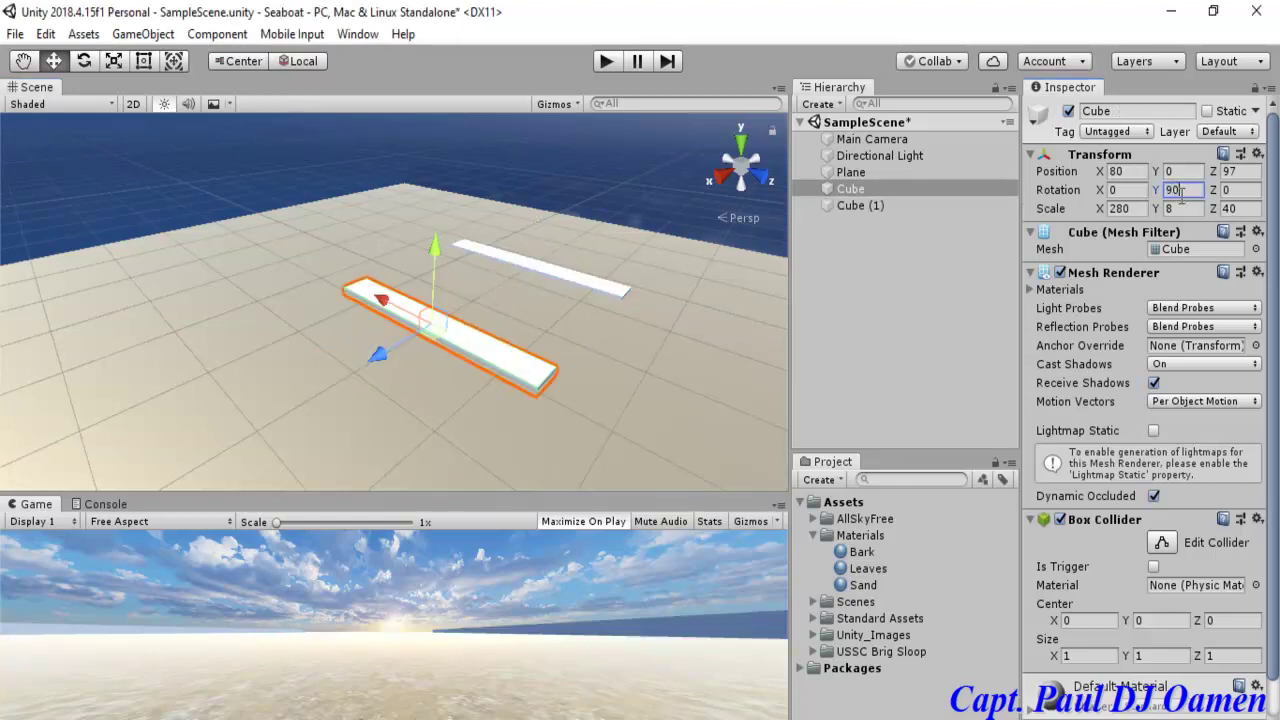
{"action": "left_click", "coordinate": [560, 280]}
{"action": "scroll", "coordinate": [531, 335], "scroll_direction": "up", "scroll_amount": 5}
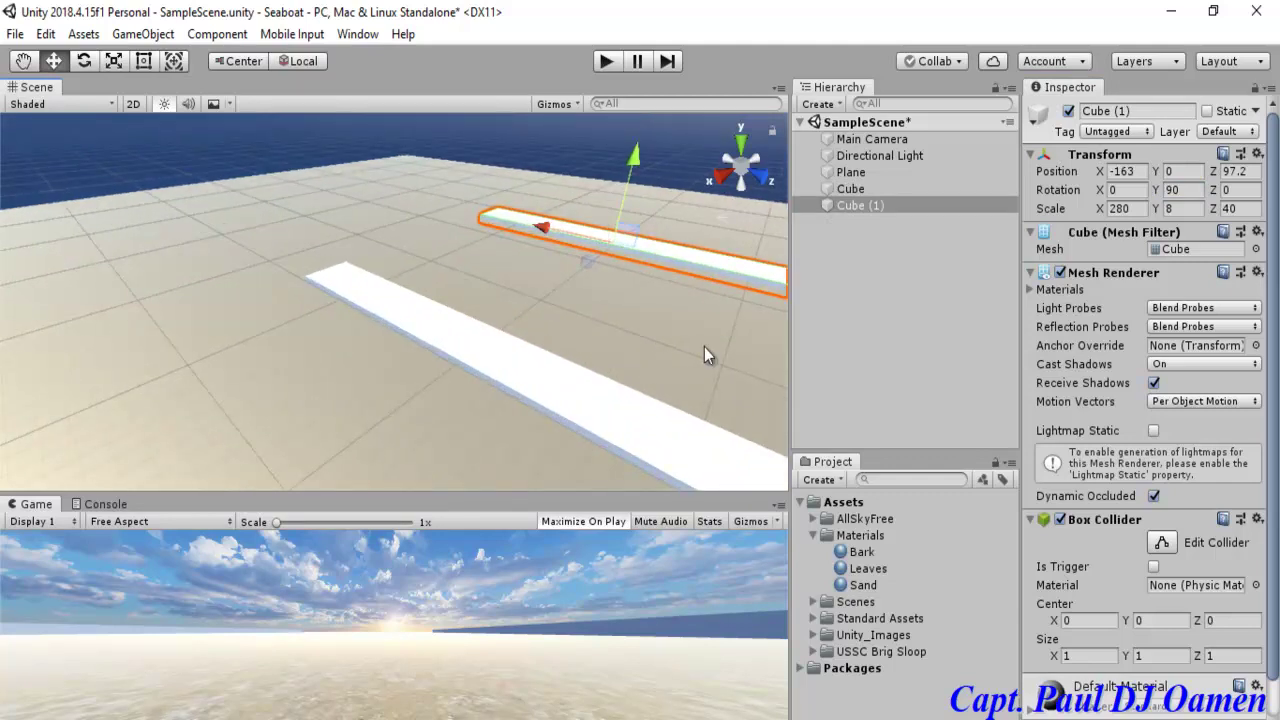
{"action": "scroll", "coordinate": [704, 347], "scroll_direction": "down", "scroll_amount": 4}
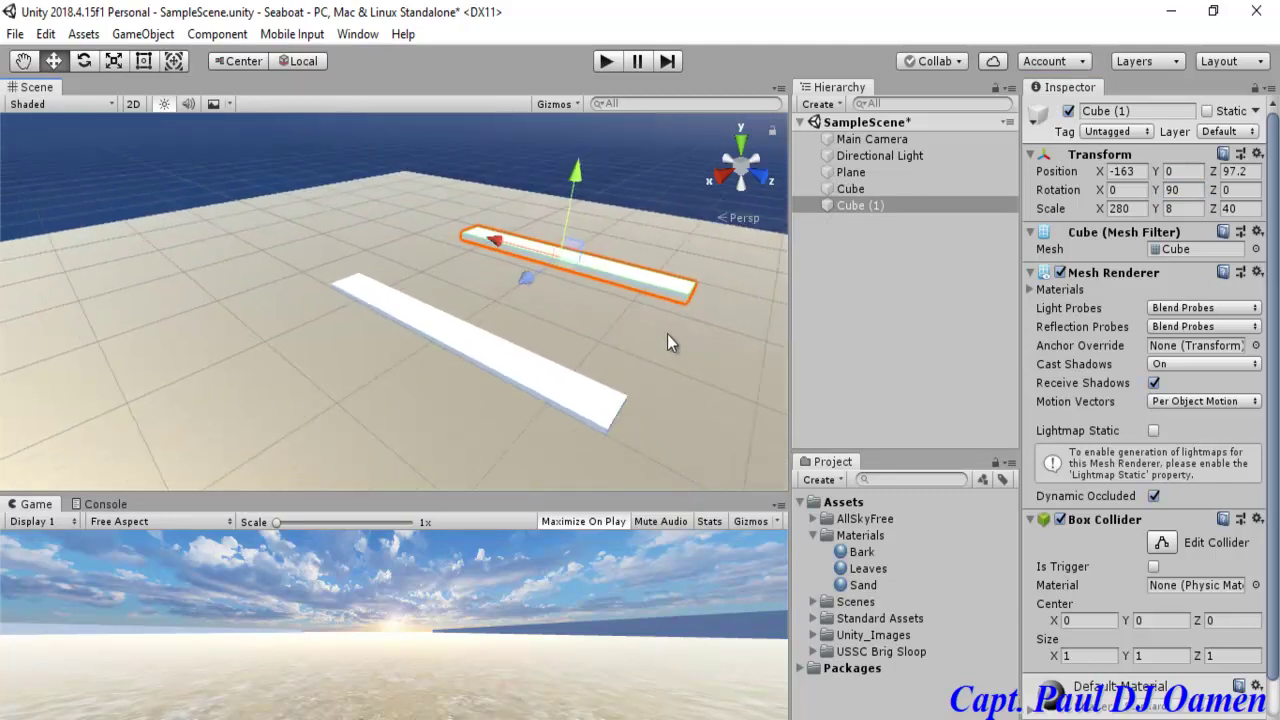
{"action": "left_click", "coordinate": [676, 345]}
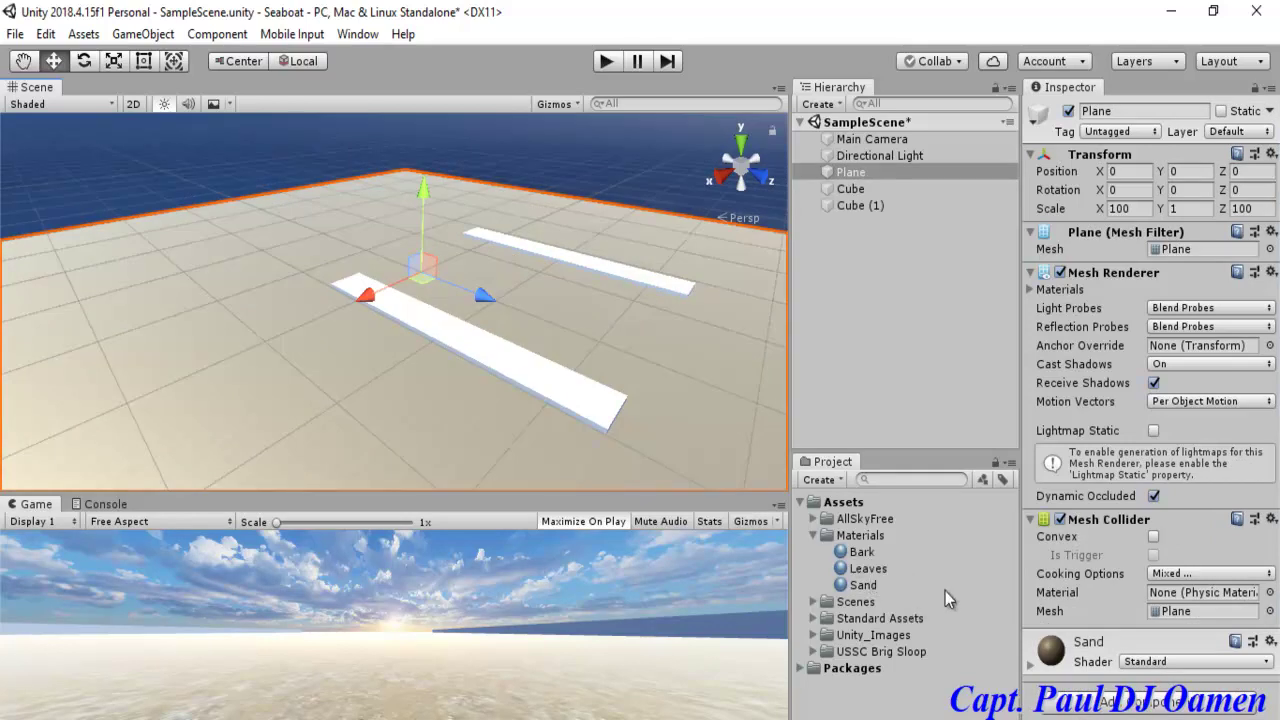
Step: Place the Water4Simple prefab from Standard Assets > Environment > Water > Water4 > Prefabs between the two cubes in the scene
{"action": "left_click", "coordinate": [881, 622]}
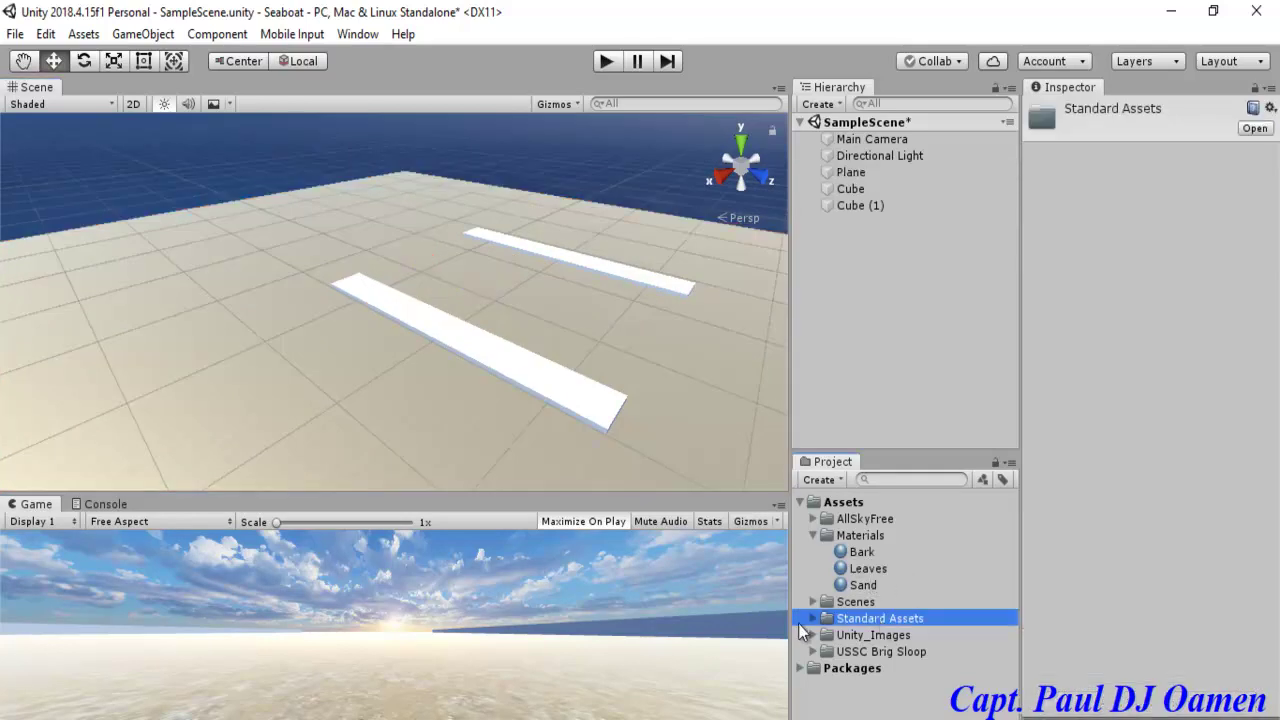
{"action": "left_click", "coordinate": [810, 619]}
{"action": "scroll", "coordinate": [903, 565], "scroll_direction": "down", "scroll_amount": 4}
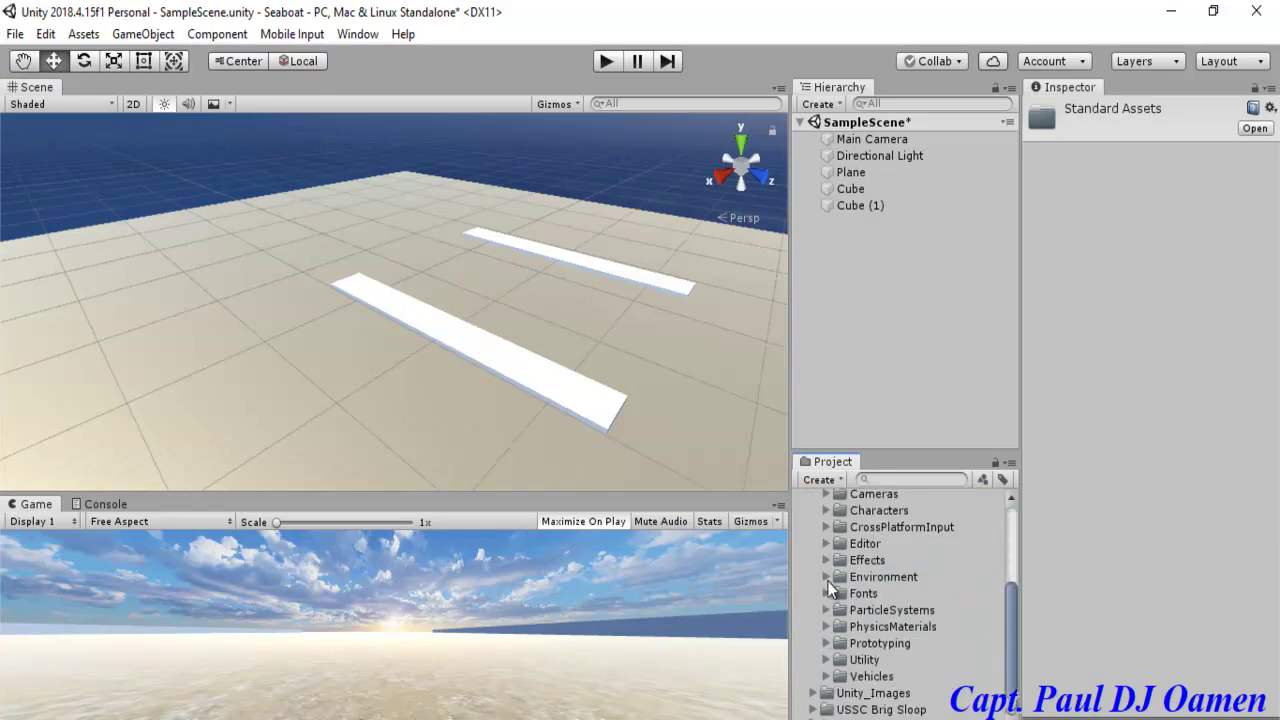
{"action": "left_click", "coordinate": [826, 577]}
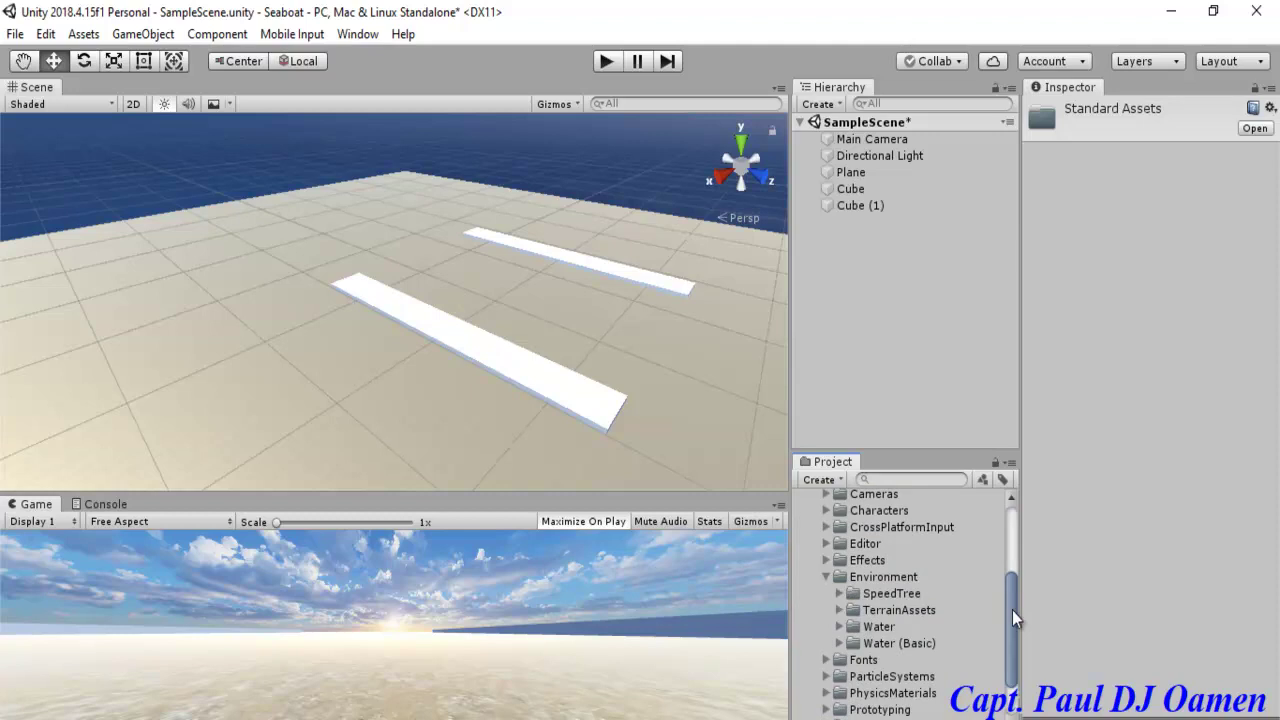
{"action": "left_click_drag", "start_coordinate": [1012, 618], "coordinate": [1014, 656]}
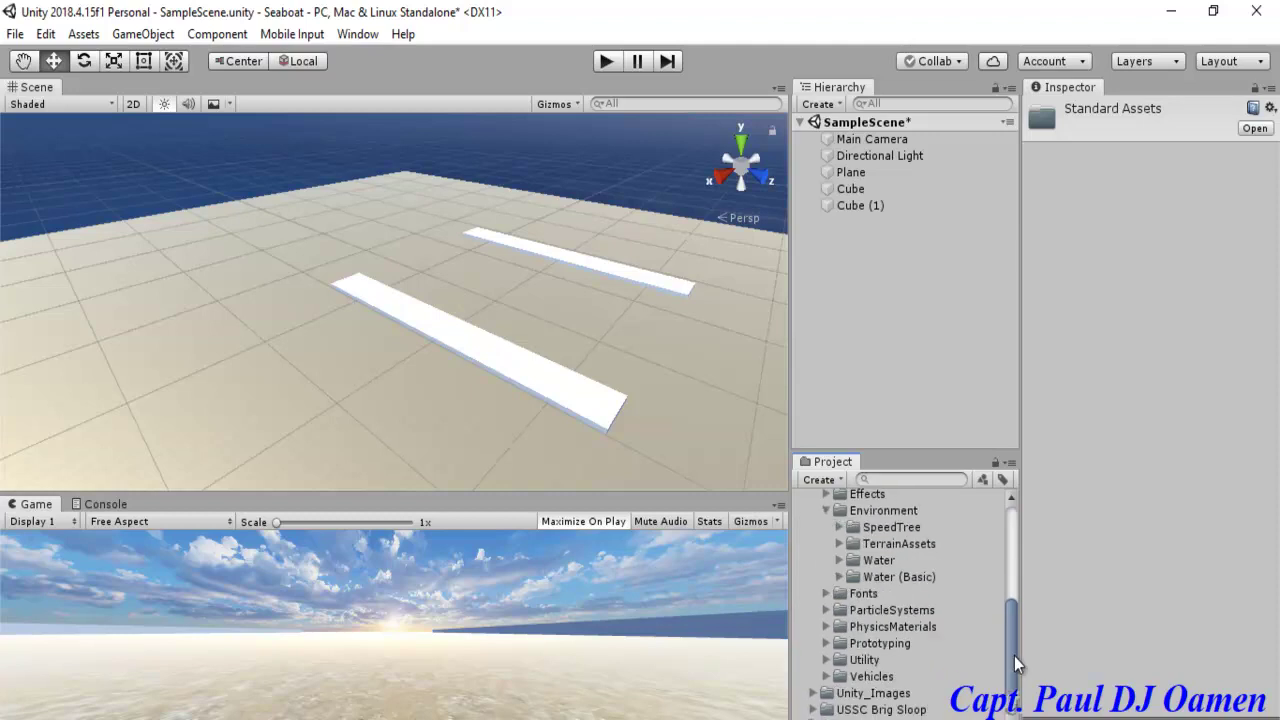
{"action": "left_click", "coordinate": [839, 560]}
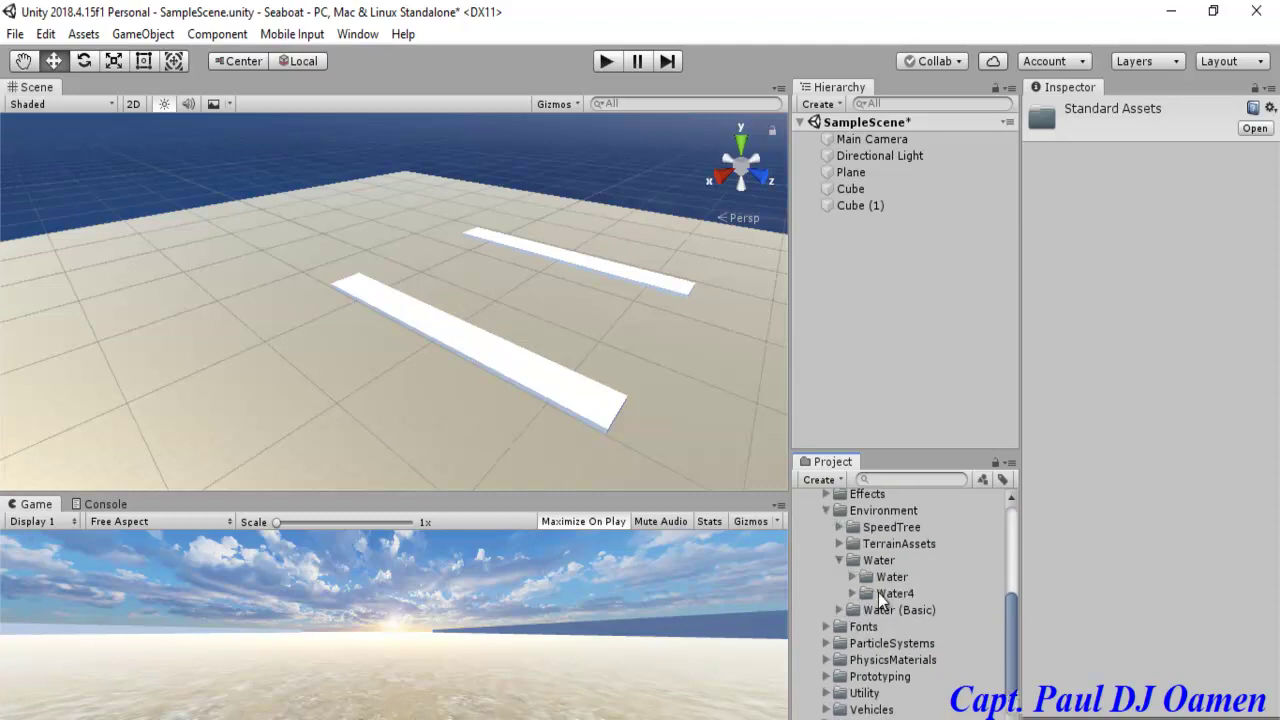
{"action": "left_click", "coordinate": [852, 596]}
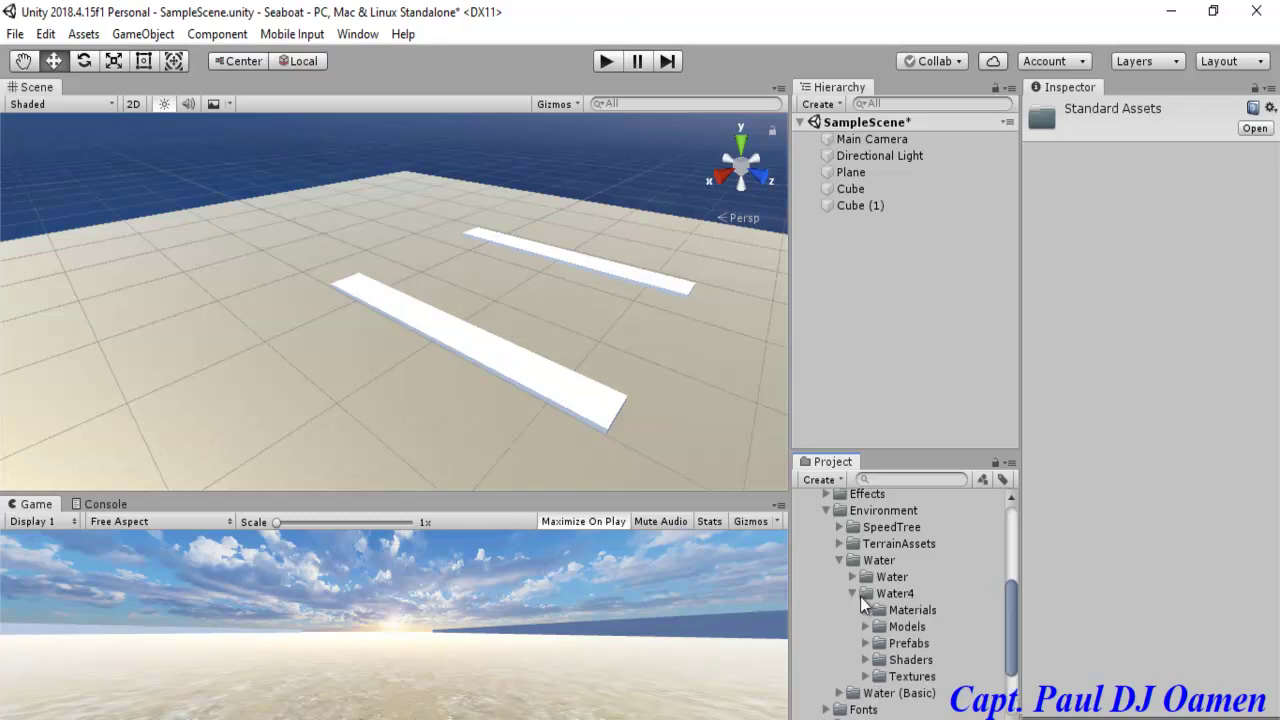
{"action": "mouse_move", "coordinate": [1013, 621]}
{"action": "left_mouse_down"}
{"action": "mouse_move", "coordinate": [1014, 660]}
{"action": "mouse_move", "coordinate": [1015, 632]}
{"action": "left_mouse_up"}
{"action": "left_click", "coordinate": [867, 608]}
{"action": "left_click_drag", "start_coordinate": [1008, 642], "coordinate": [992, 647]}
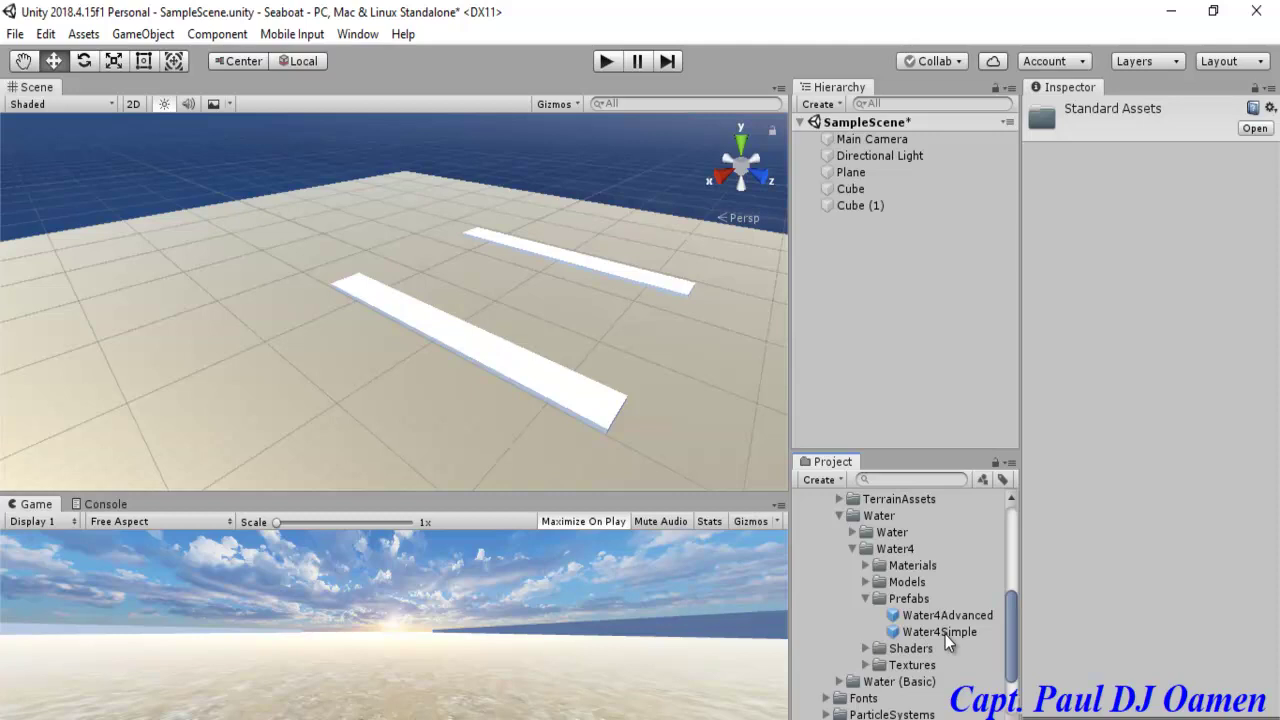
{"action": "left_click_drag", "start_coordinate": [945, 634], "coordinate": [540, 284]}
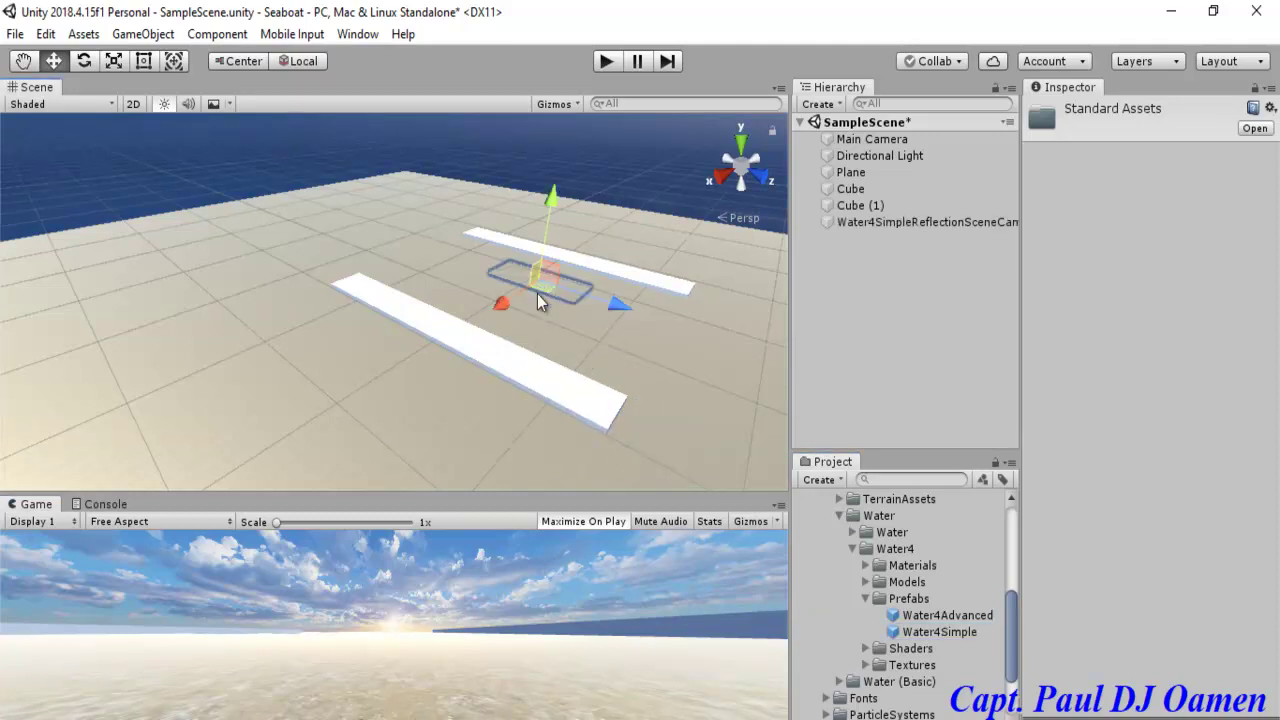
Step: Scale the Water4Simple object to 100 on X, 1 on Y and 100 on Z
{"action": "left_click", "coordinate": [1127, 228]}
{"action": "type", "text": "100"}
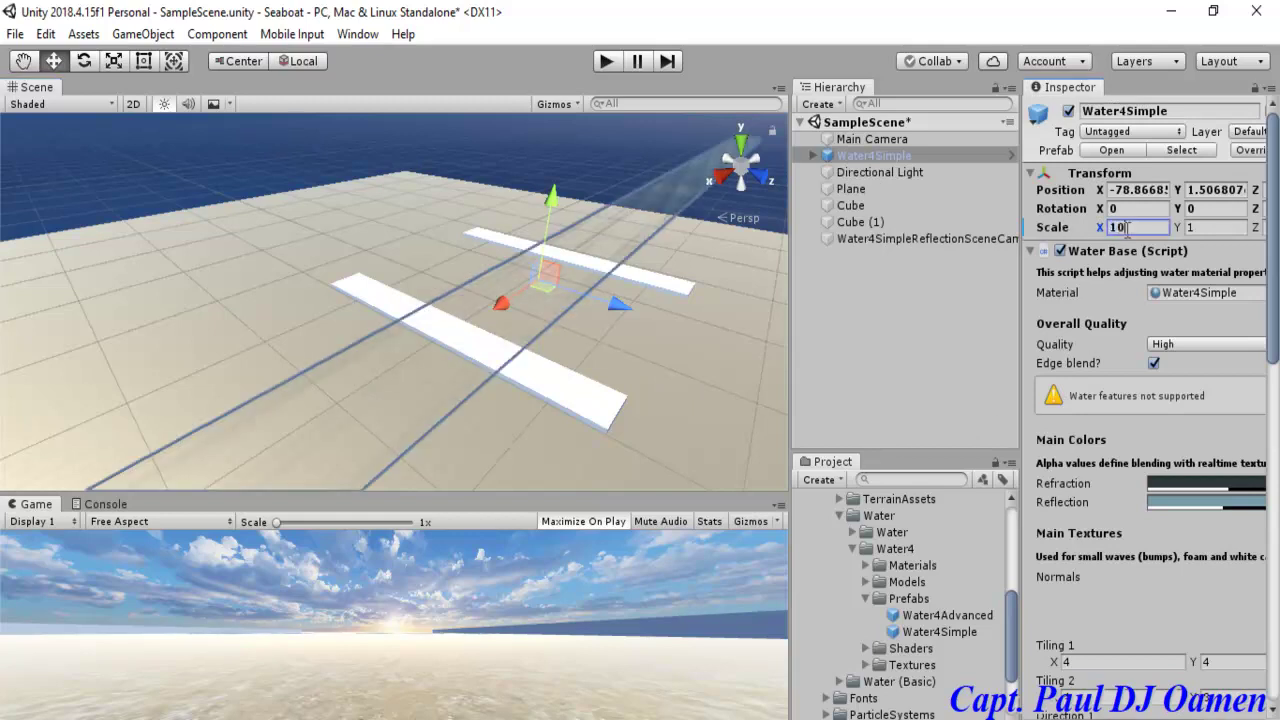
{"action": "left_click", "coordinate": [1209, 227]}
{"action": "type", "text": "100"}
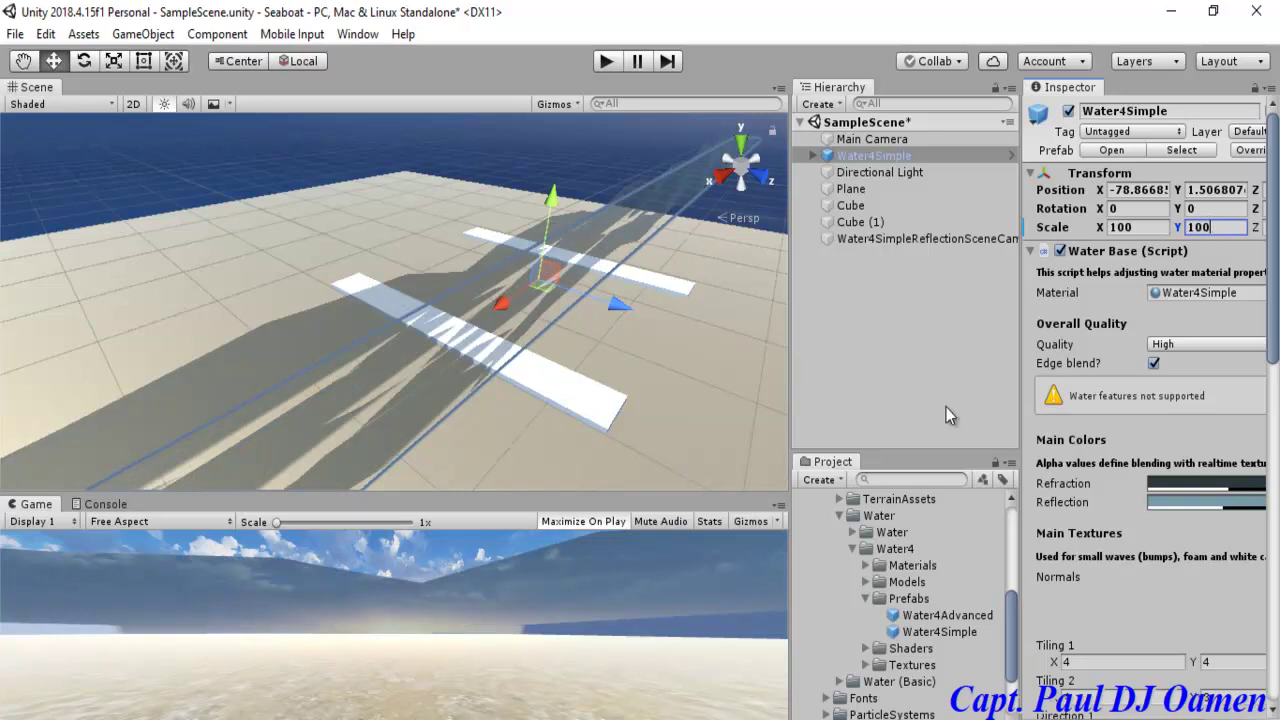
{"action": "key", "text": "BackSpace"}
{"action": "key", "text": "BackSpace"}
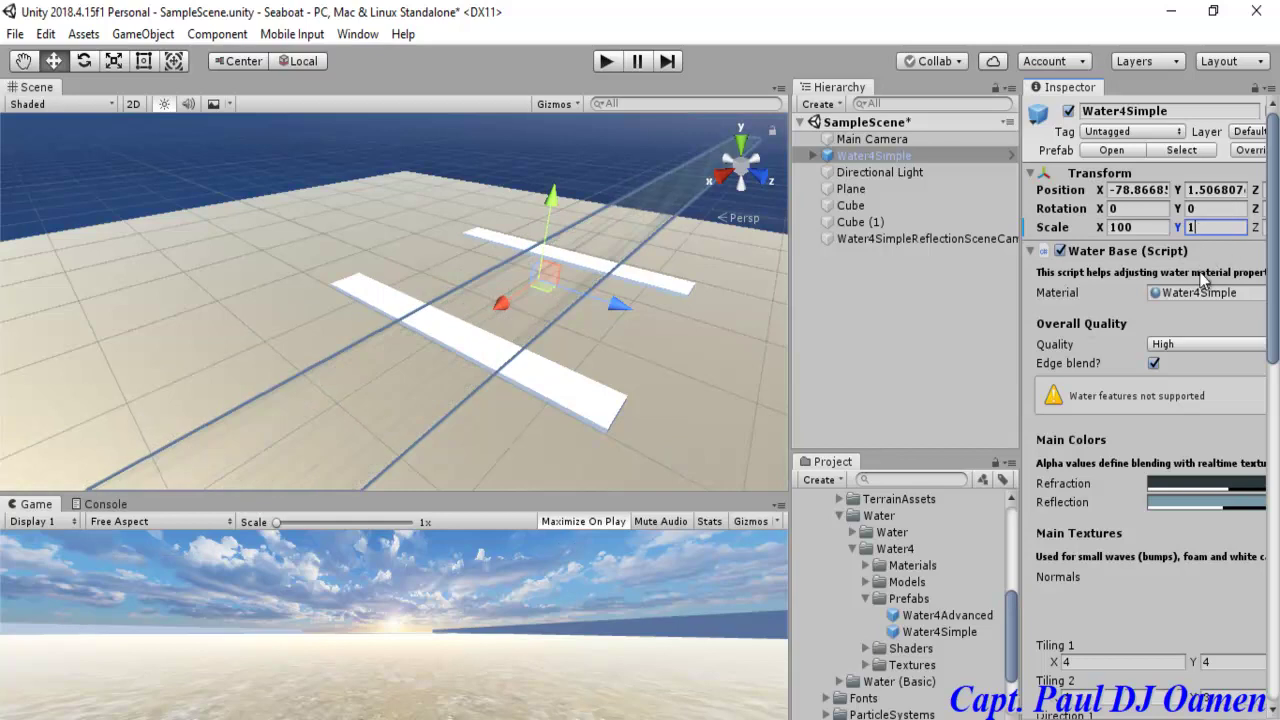
{"action": "left_click_drag", "start_coordinate": [1020, 338], "coordinate": [926, 345]}
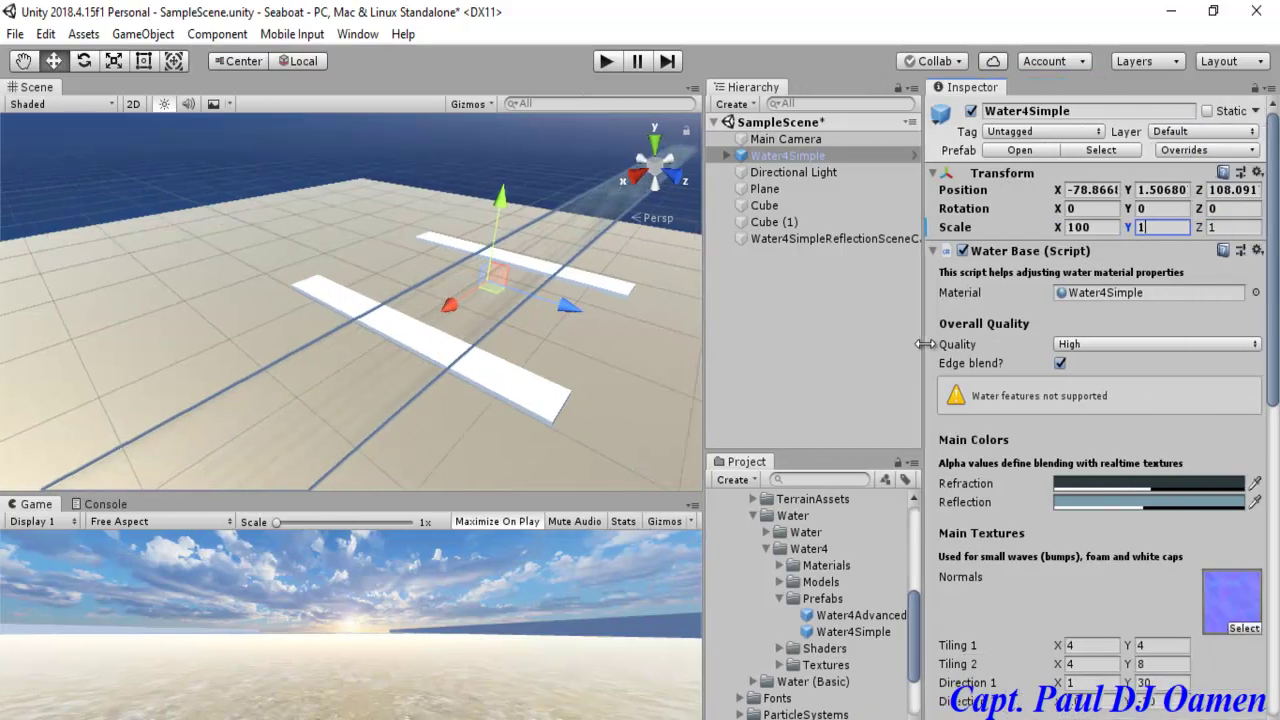
{"action": "left_click", "coordinate": [1230, 228]}
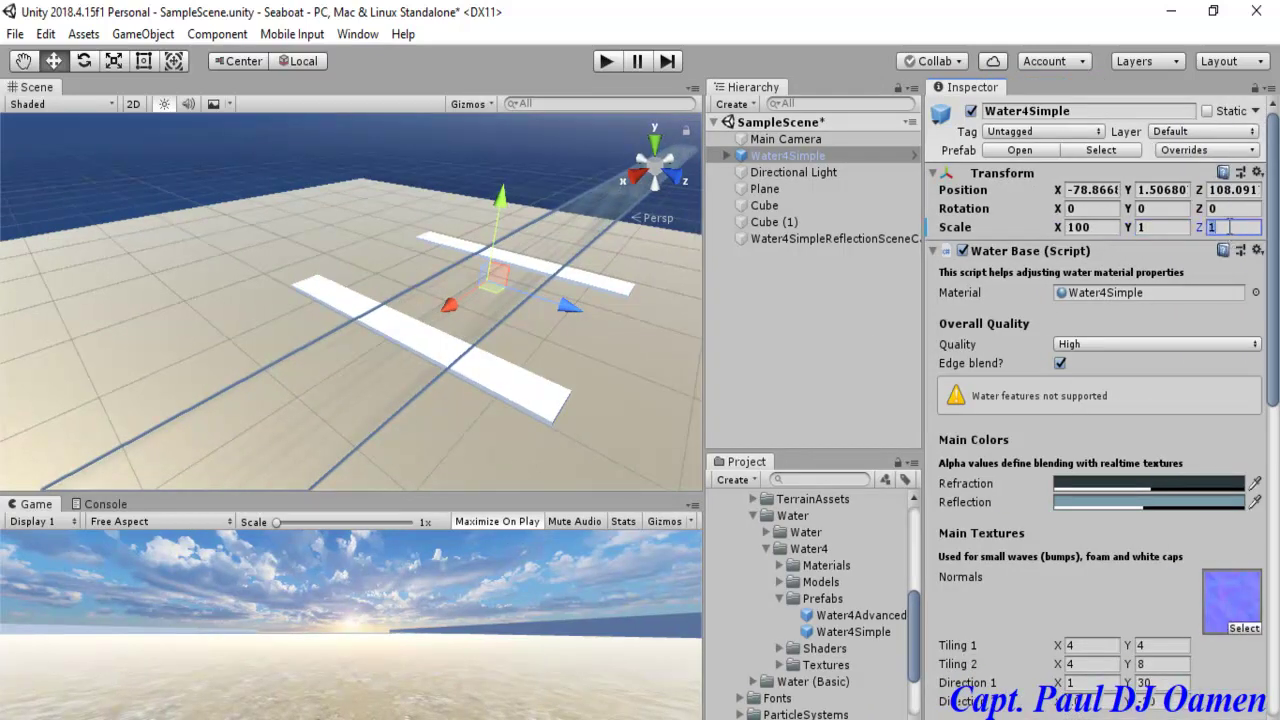
{"action": "type", "text": "100"}
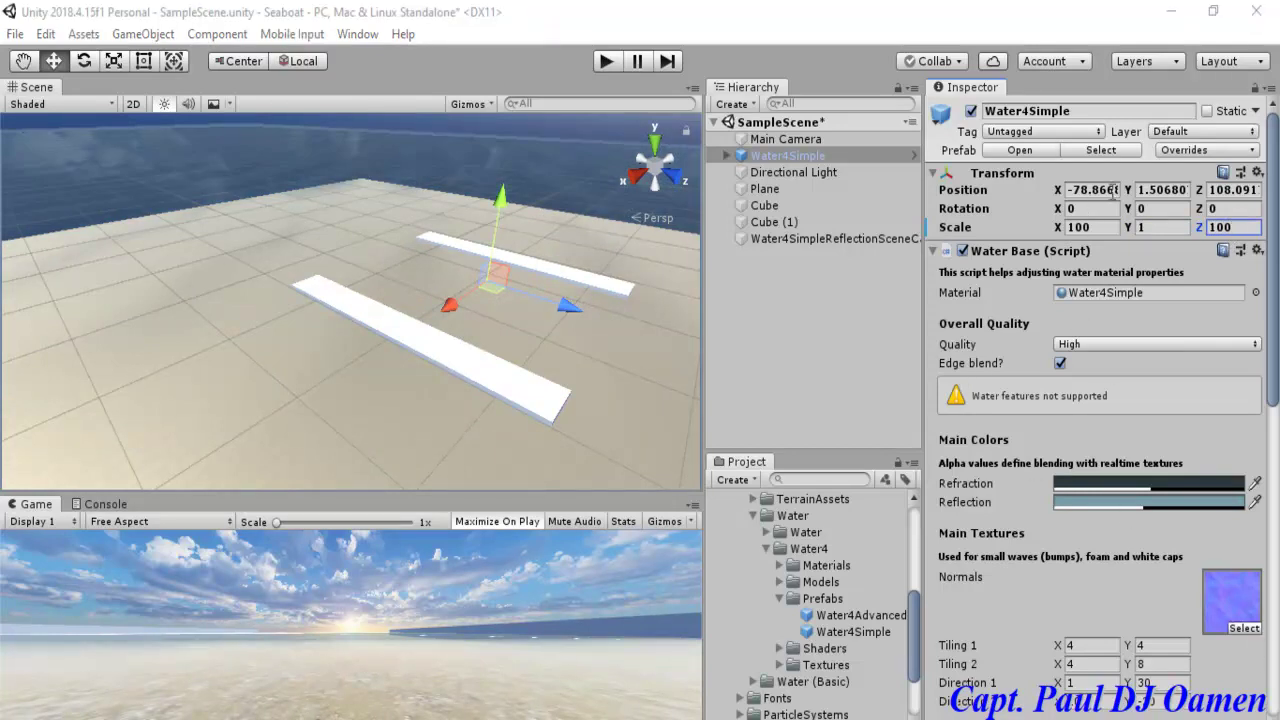
Step: Set the Water4Simple object's position to 3.3 on X and 0.54 on Y
{"action": "left_click", "coordinate": [1081, 197]}
{"action": "left_click_drag", "start_coordinate": [1078, 191], "coordinate": [1143, 187]}
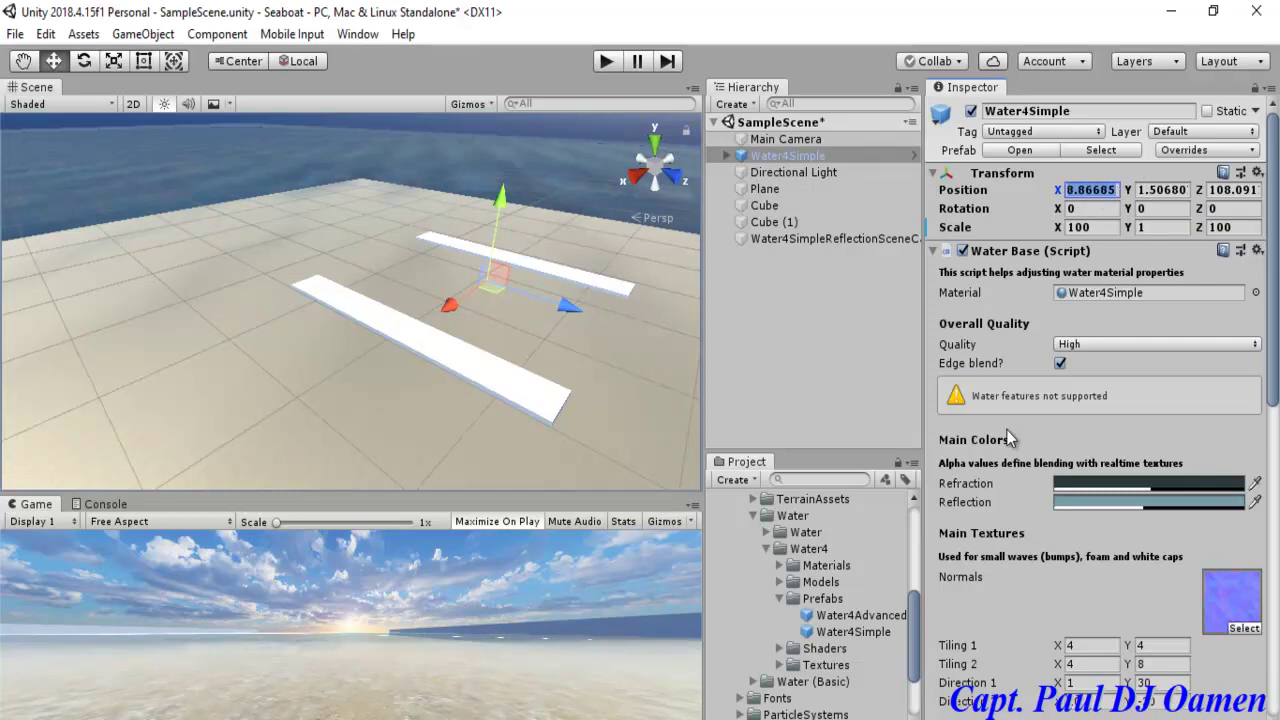
{"action": "type", "text": "3."}
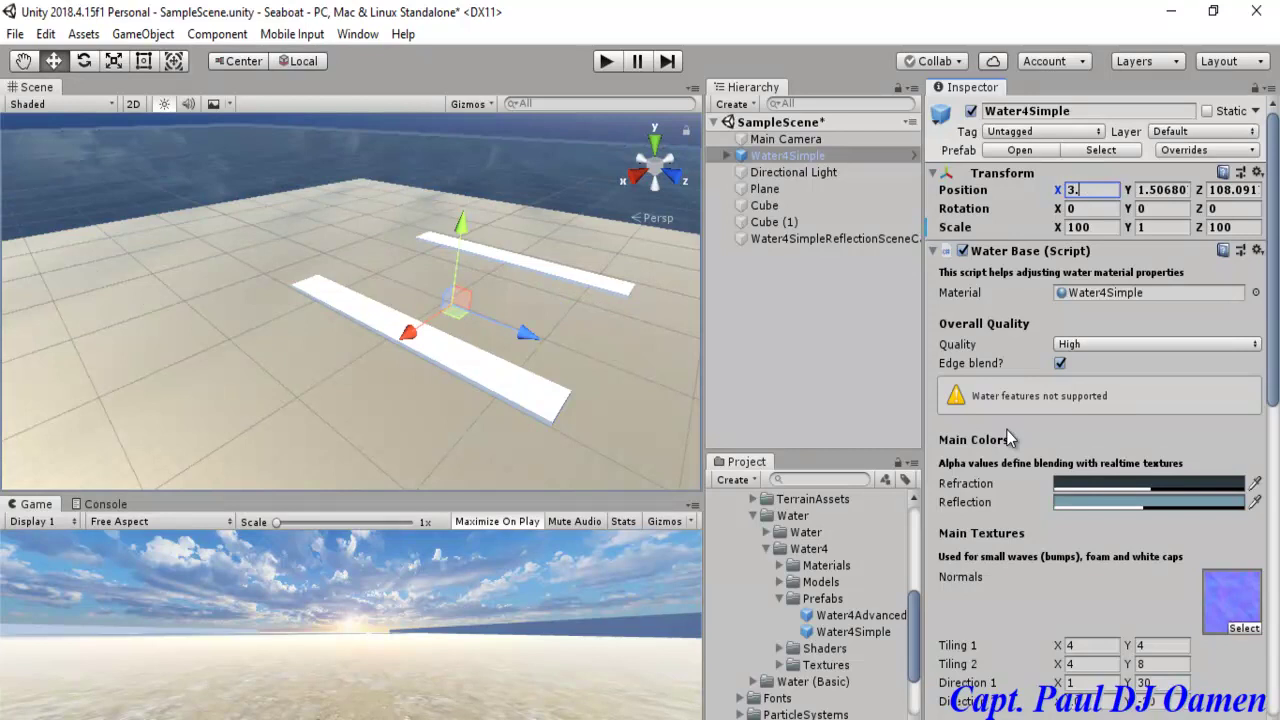
{"action": "type", "text": "3"}
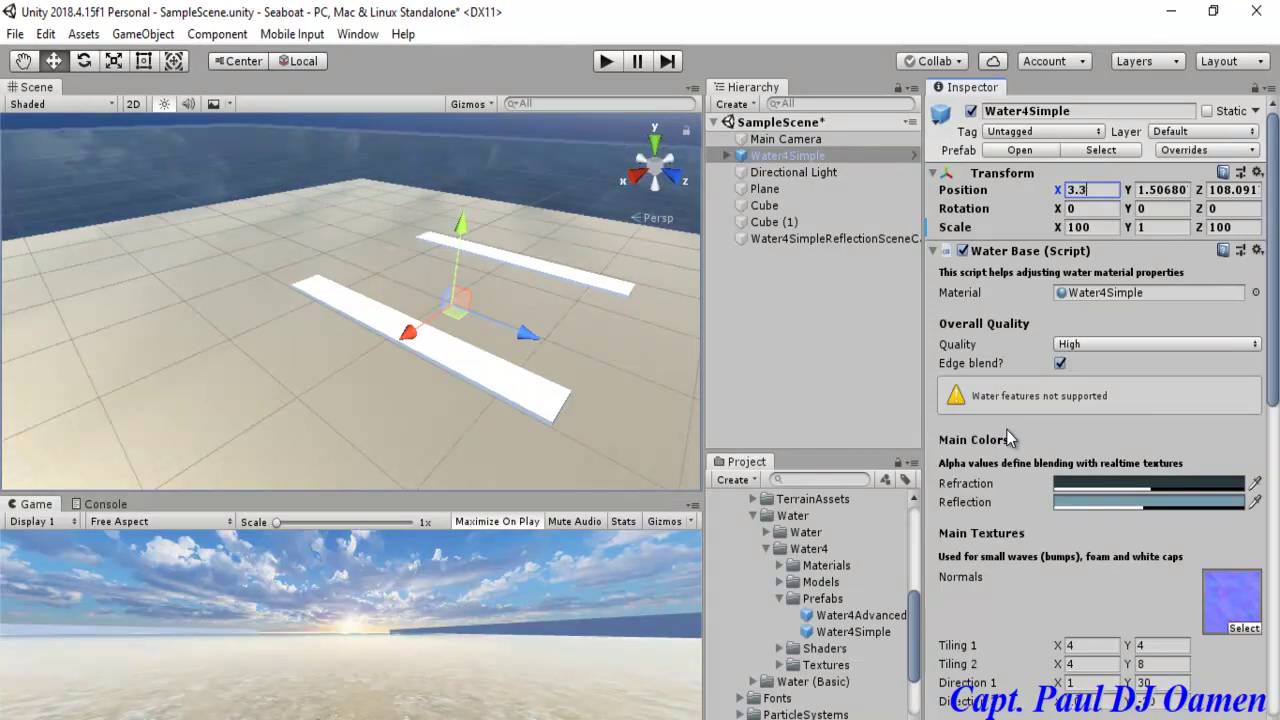
{"action": "left_click", "coordinate": [1140, 190]}
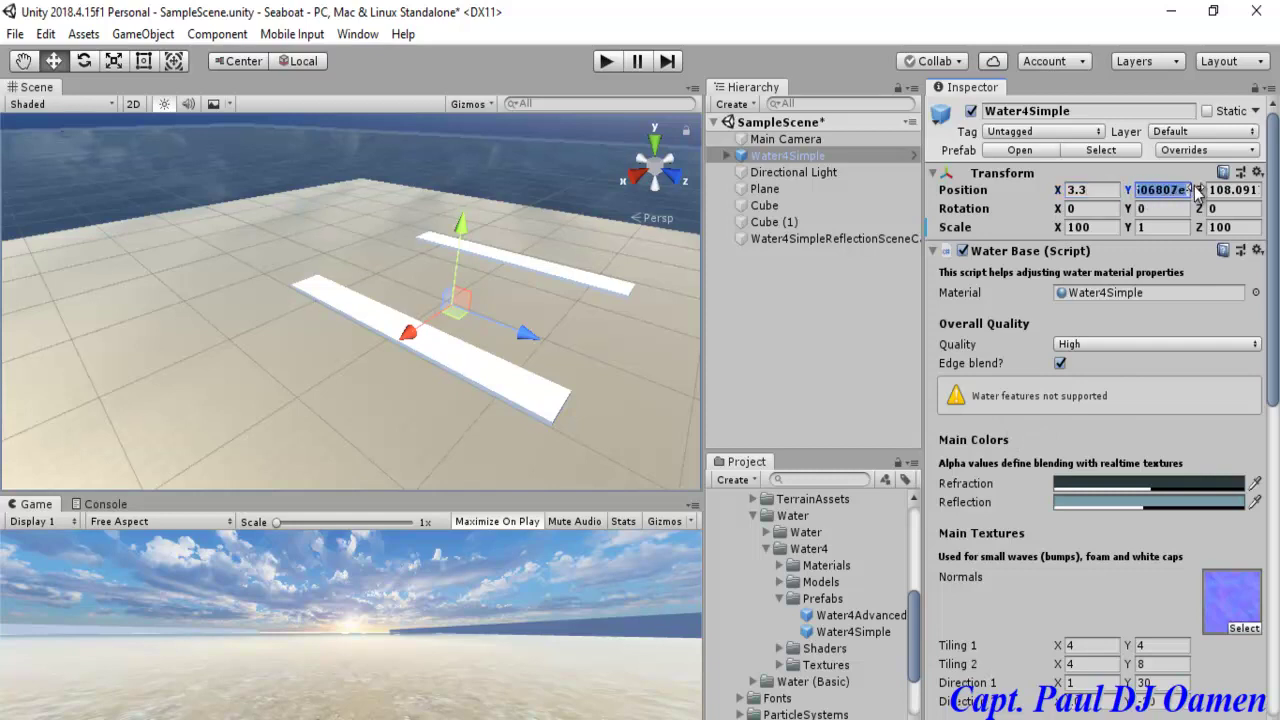
{"action": "type", "text": "0.15"}
{"action": "type", "text": "."}
{"action": "type", "text": "54"}
{"action": "key", "text": "Delete"}
{"action": "key", "text": "Delete"}
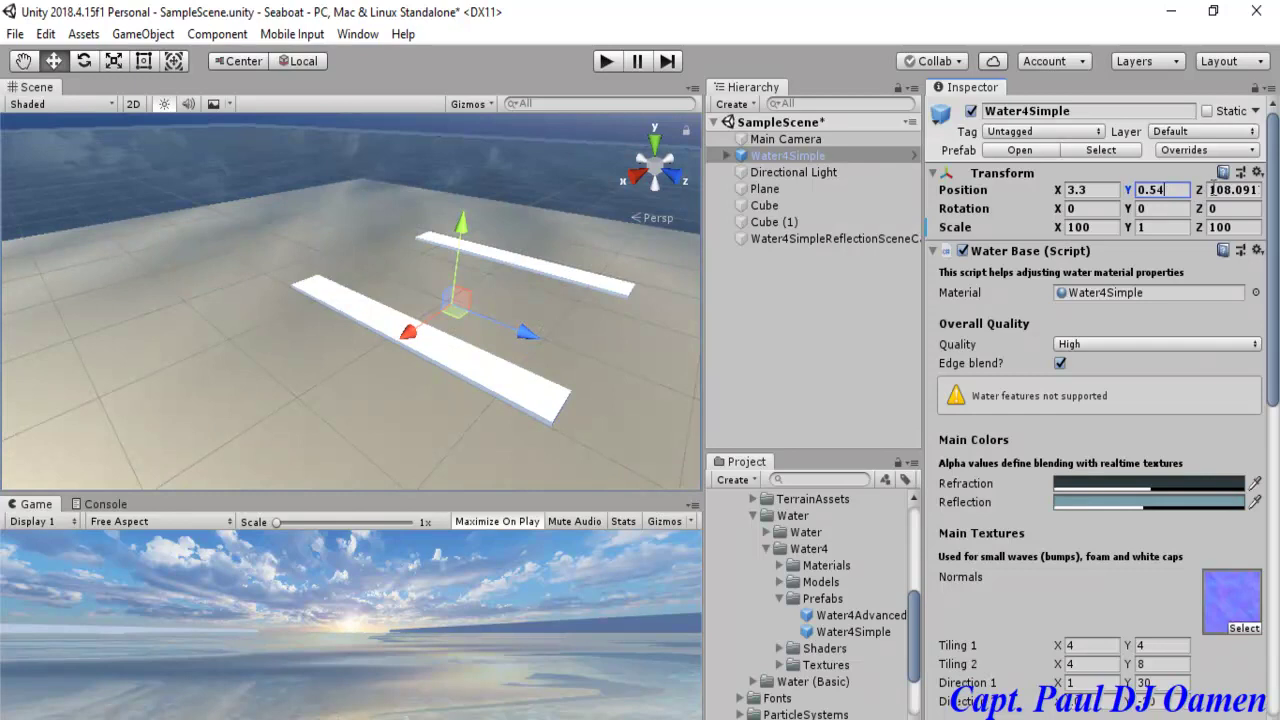
Step: Set the Water4Simple object's Z position to -5.2 and preview the scene in play mode
{"action": "left_click", "coordinate": [1226, 190]}
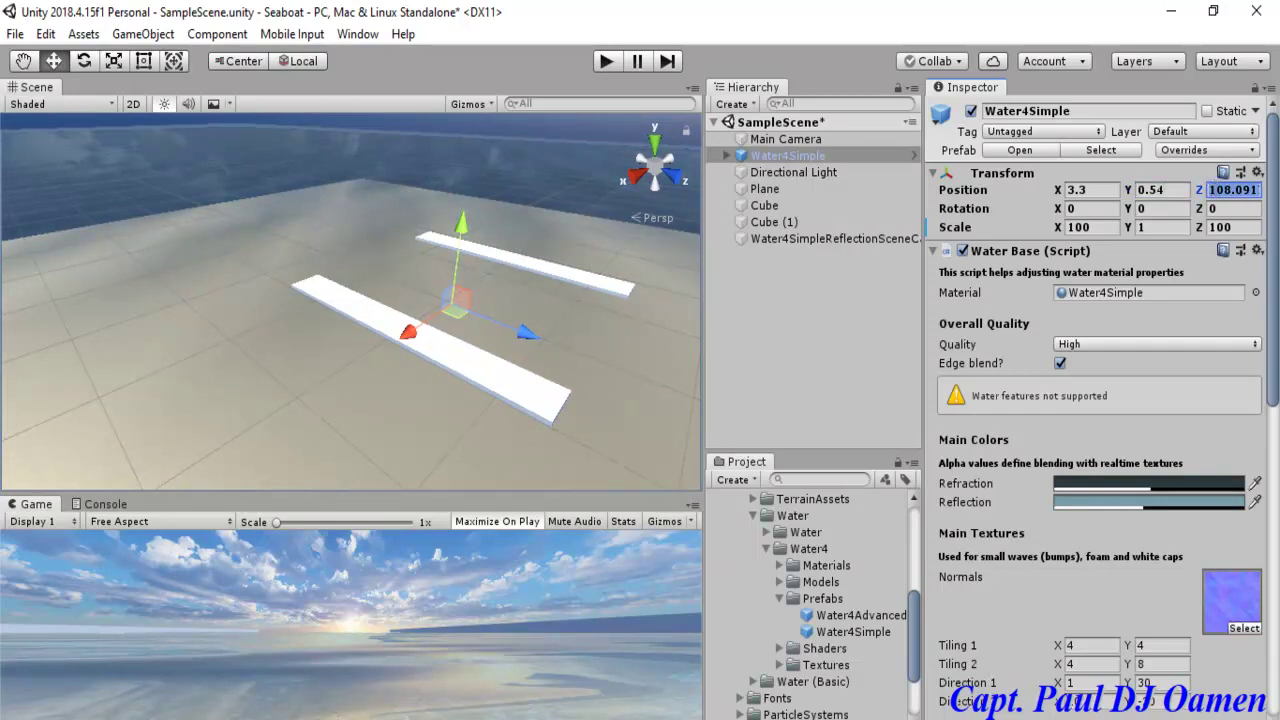
{"action": "type", "text": "-"}
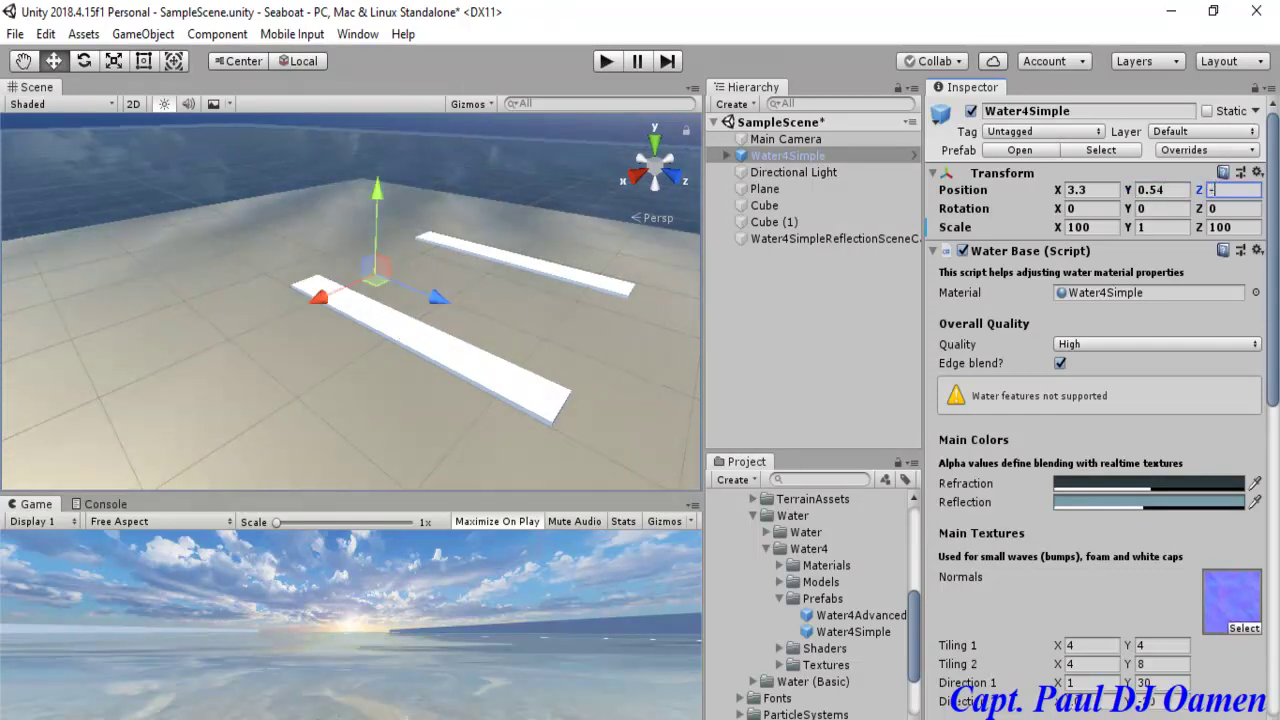
{"action": "type", "text": "5"}
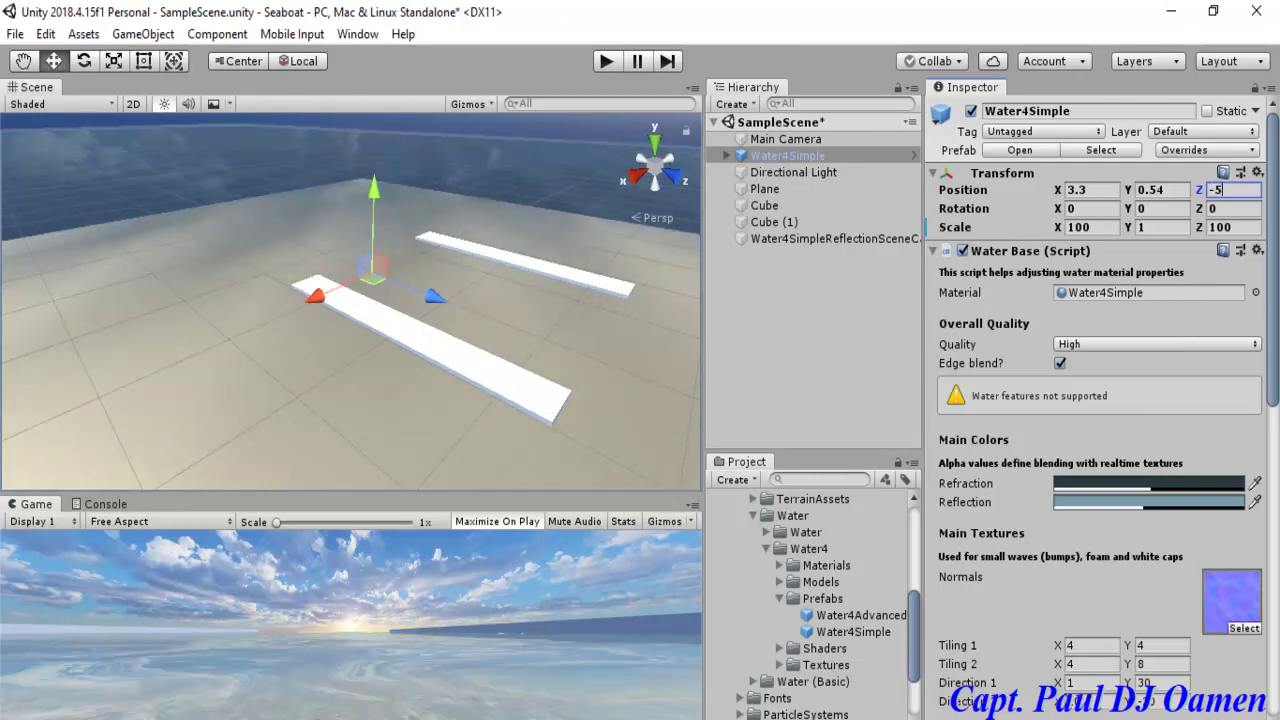
{"action": "type", "text": ".5"}
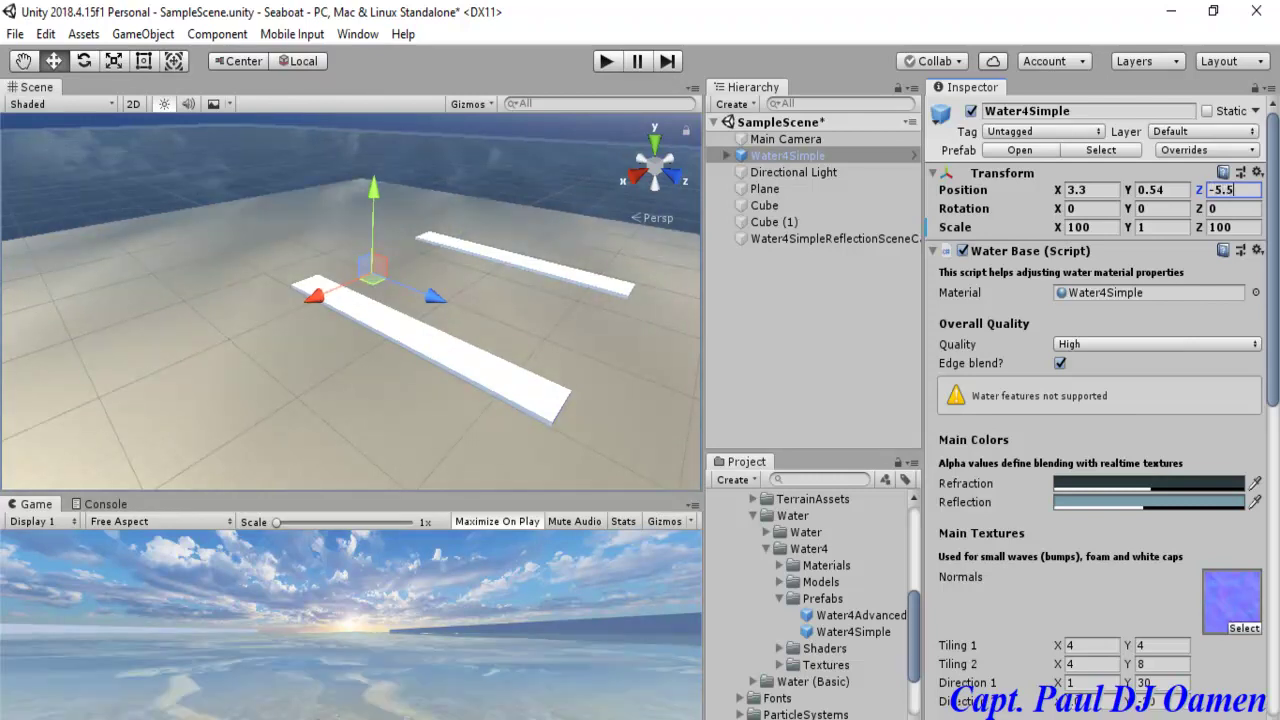
{"action": "key", "text": "BackSpace"}
{"action": "type", "text": "2"}
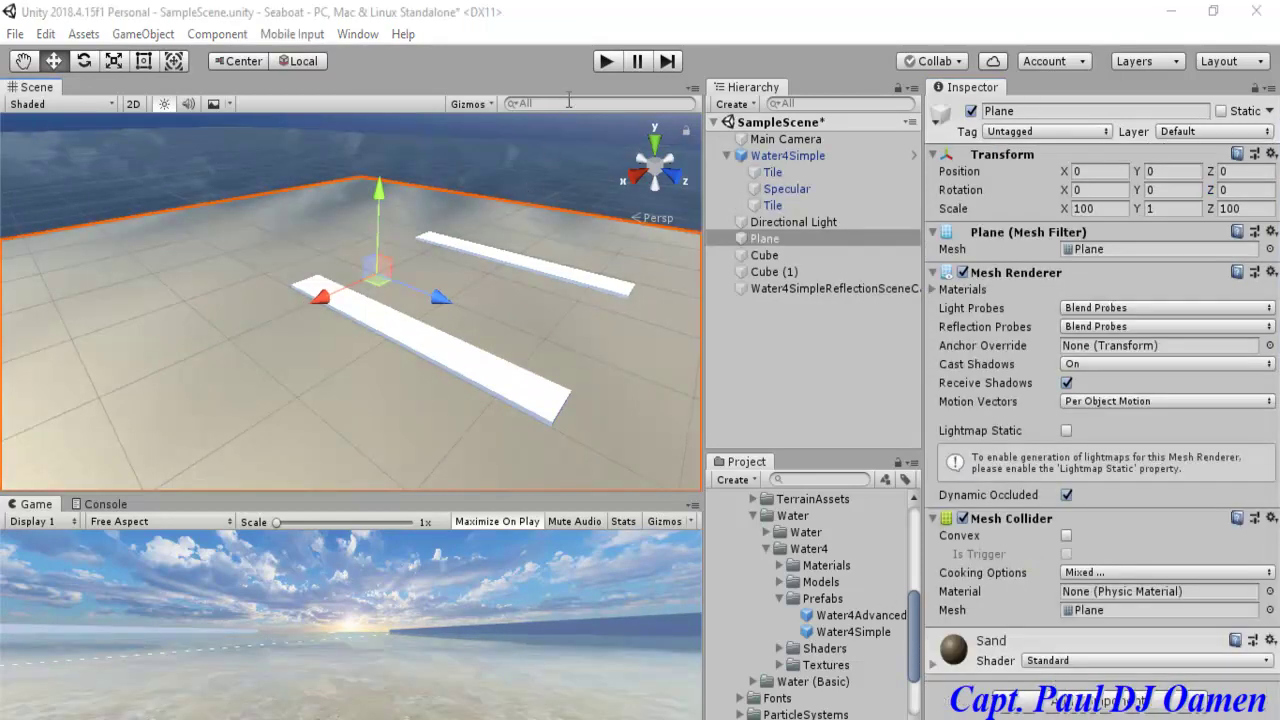
{"action": "left_click", "coordinate": [600, 62]}
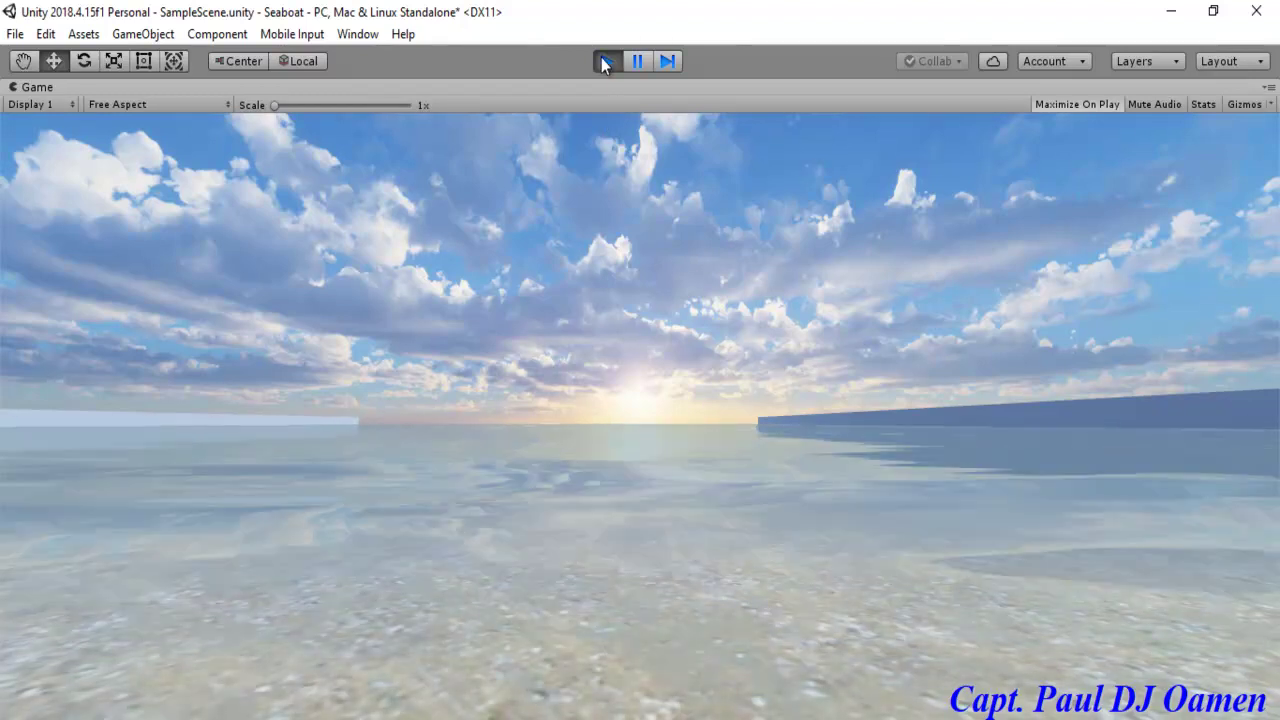
{"action": "left_click", "coordinate": [607, 61]}
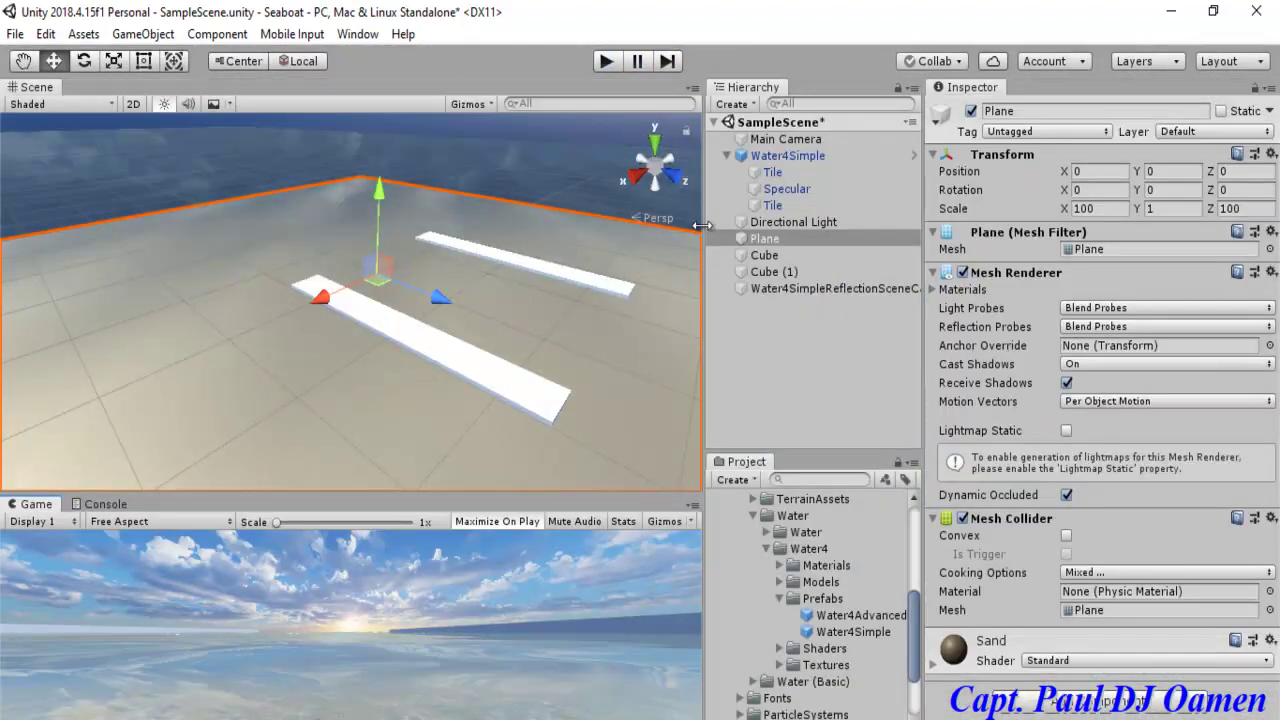
Step: Disable the Use skybox option of Water4Simple's Planar Reflection script
{"action": "left_click", "coordinate": [786, 156]}
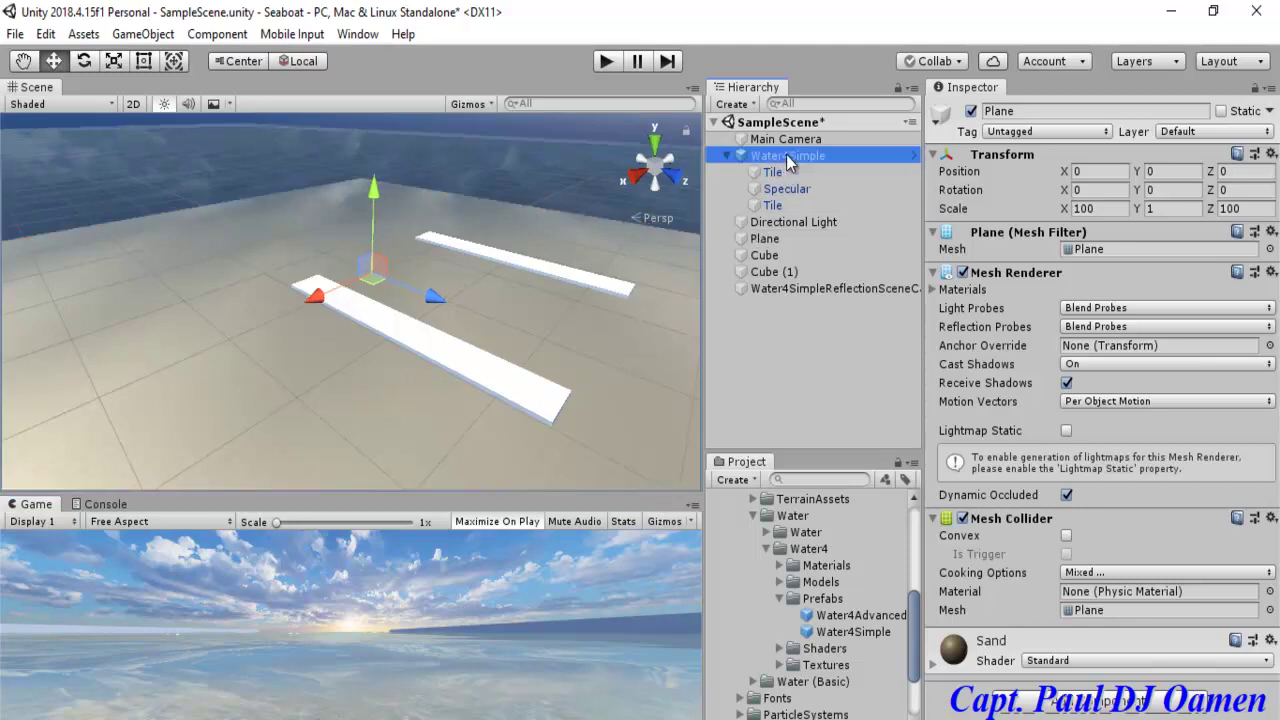
{"action": "left_click", "coordinate": [729, 157]}
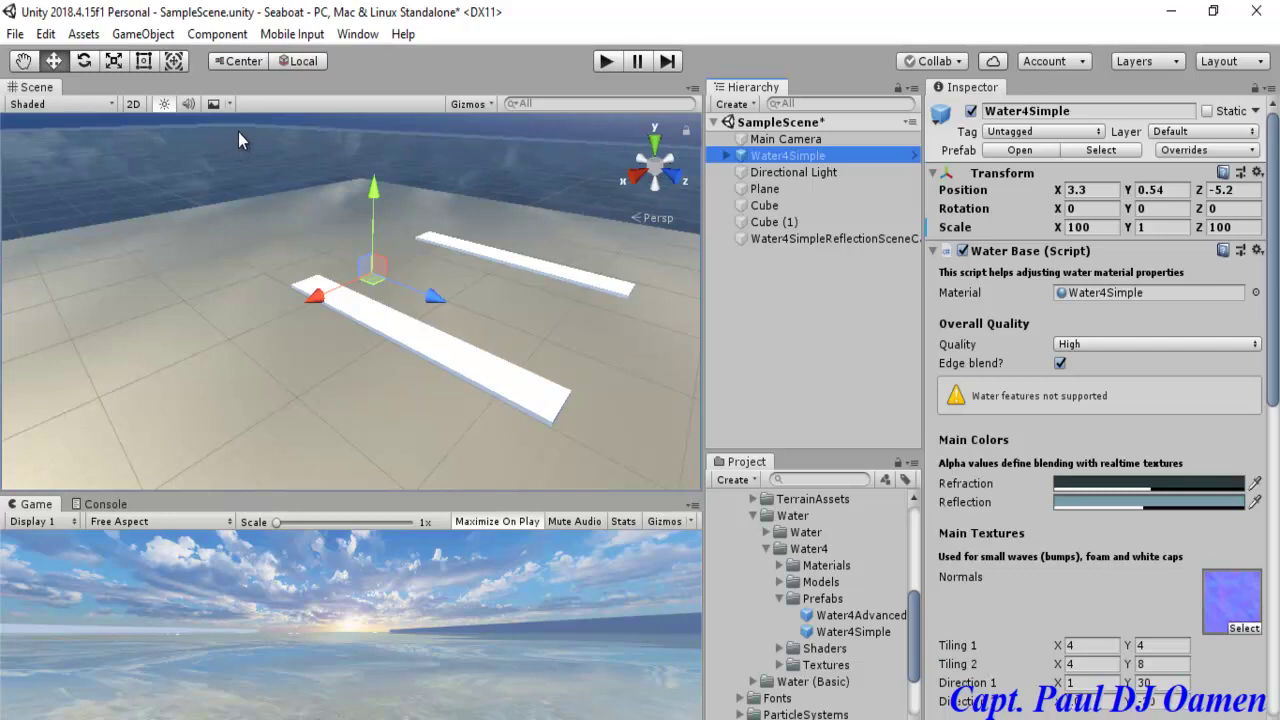
{"action": "left_click", "coordinate": [1268, 298]}
{"action": "left_click_drag", "start_coordinate": [1268, 298], "coordinate": [1268, 534]}
{"action": "left_click", "coordinate": [1060, 550]}
{"action": "left_click", "coordinate": [1060, 551]}
{"action": "left_click", "coordinate": [1060, 551]}
Step: Run the scene in play mode to check the water's look without skybox reflection, and stop it
{"action": "left_click", "coordinate": [607, 62]}
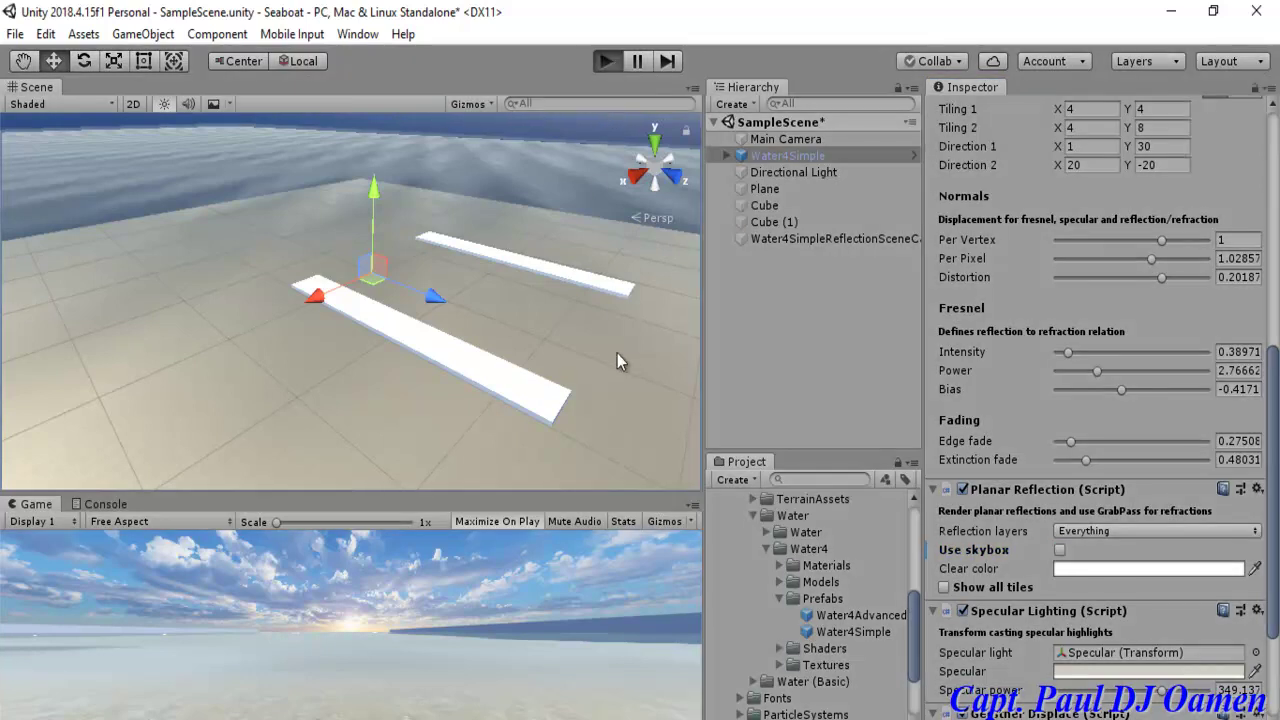
{"action": "left_click", "coordinate": [606, 61]}
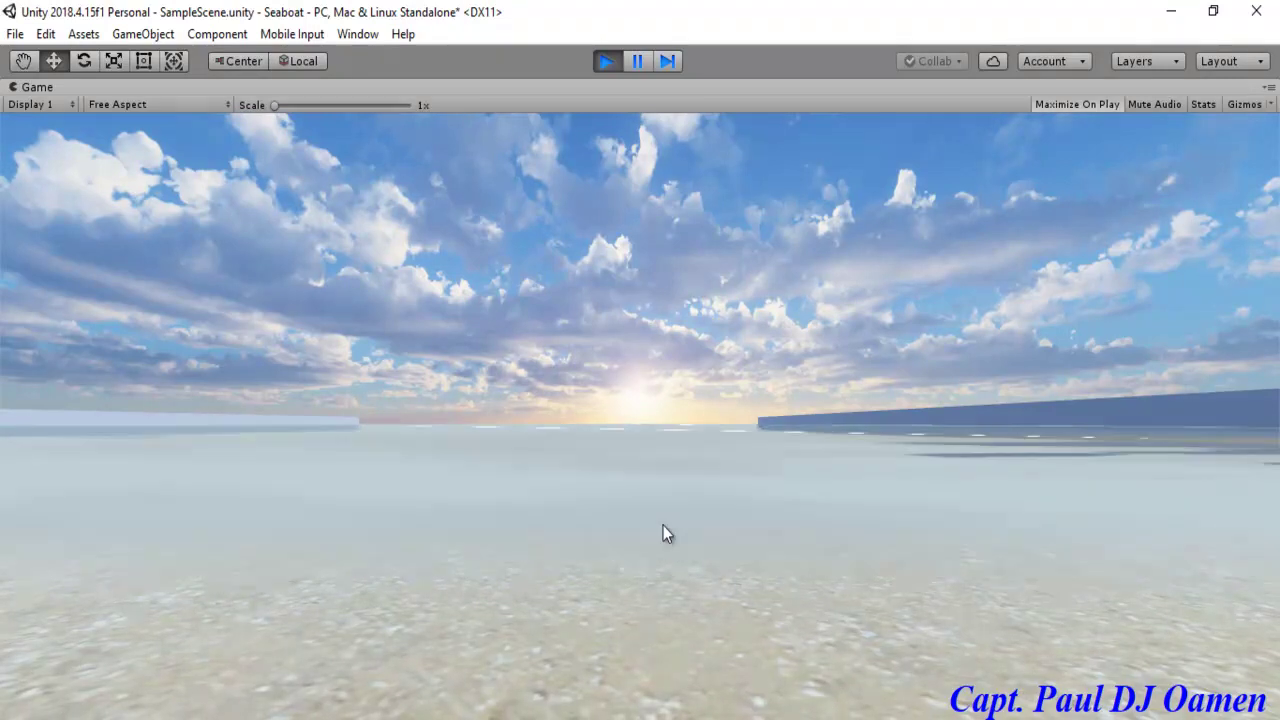
{"action": "left_click", "coordinate": [603, 62]}
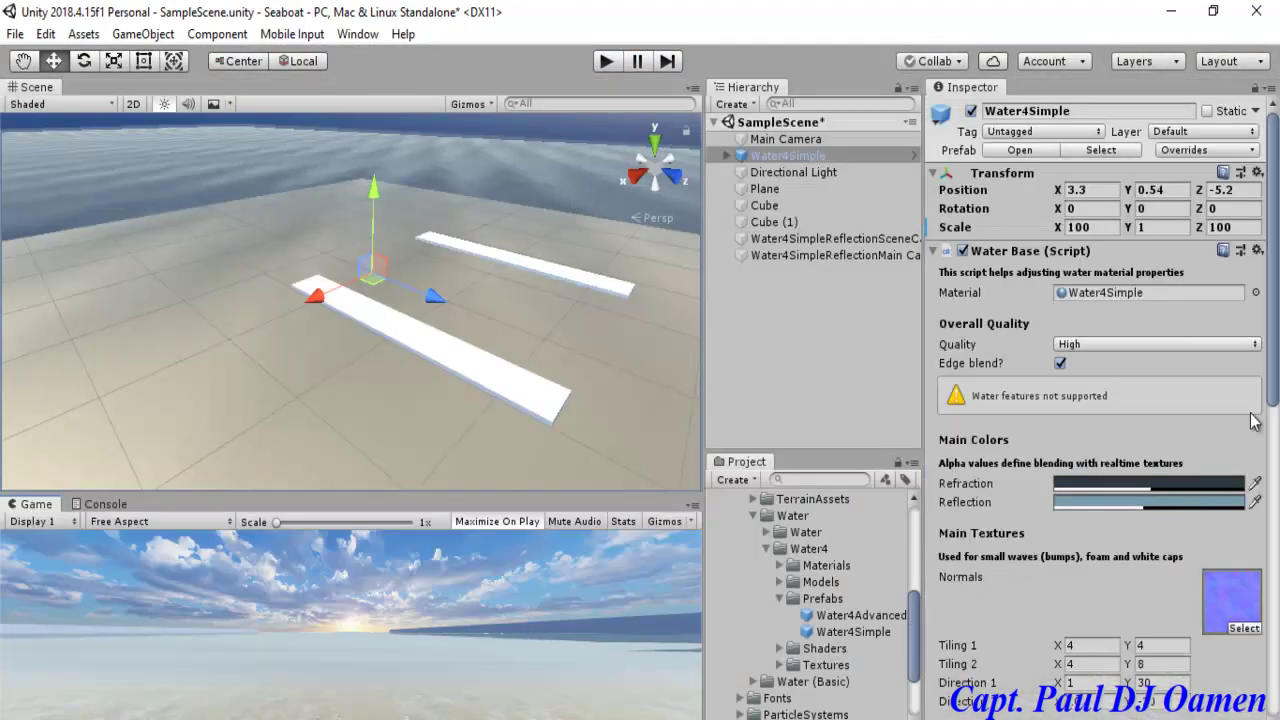
Step: Change the base color of the Water4Simple material on the first Tile child to blue 09577B
{"action": "left_click", "coordinate": [730, 156]}
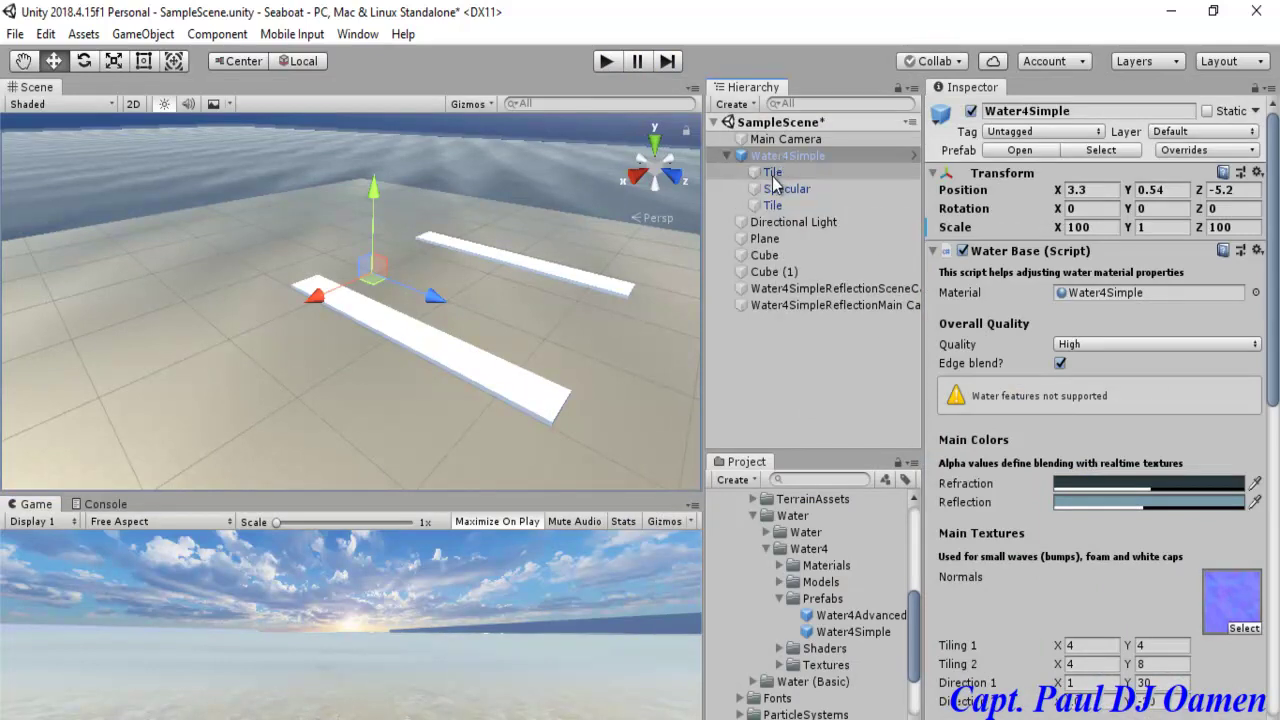
{"action": "left_click", "coordinate": [773, 176]}
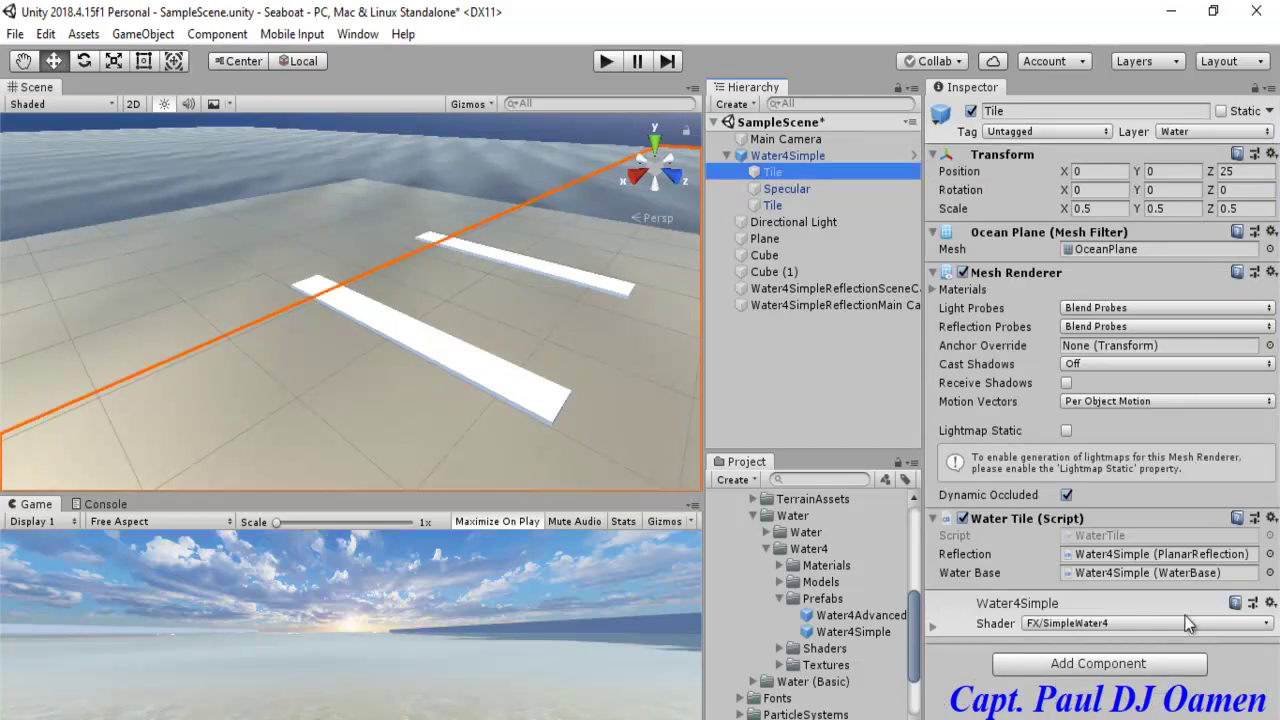
{"action": "left_click", "coordinate": [932, 626]}
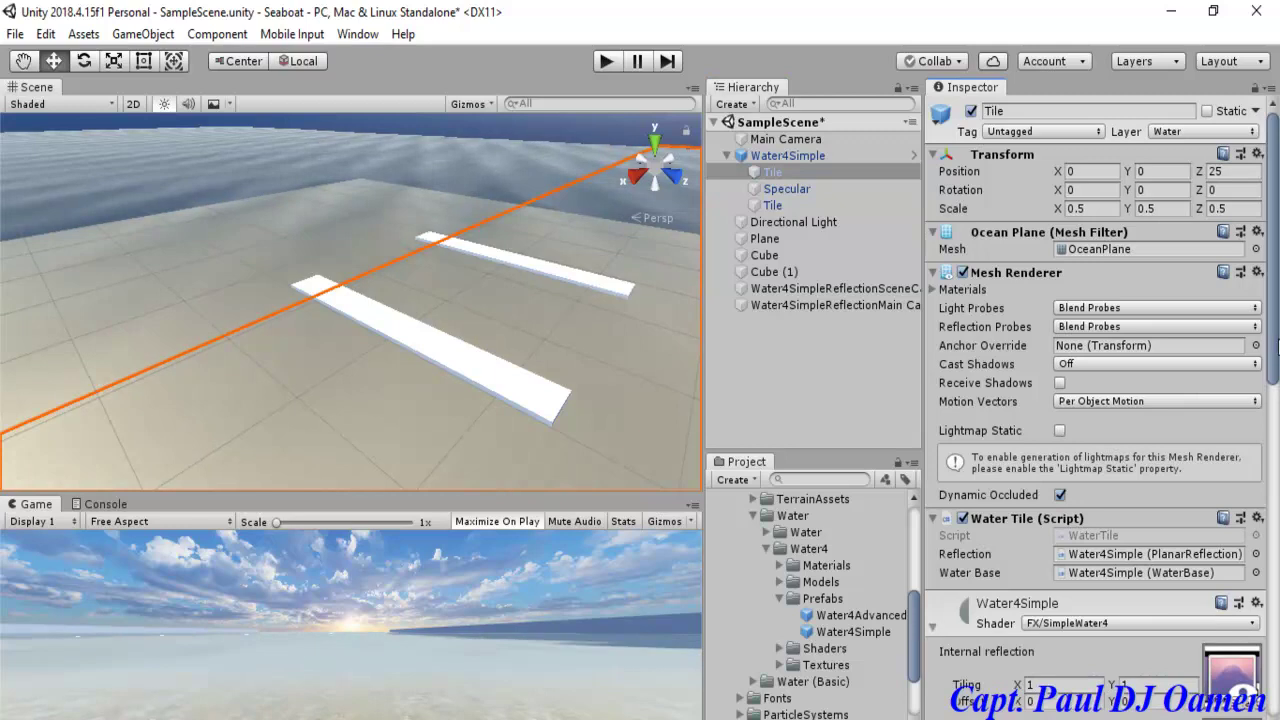
{"action": "left_click_drag", "start_coordinate": [1276, 345], "coordinate": [1272, 632]}
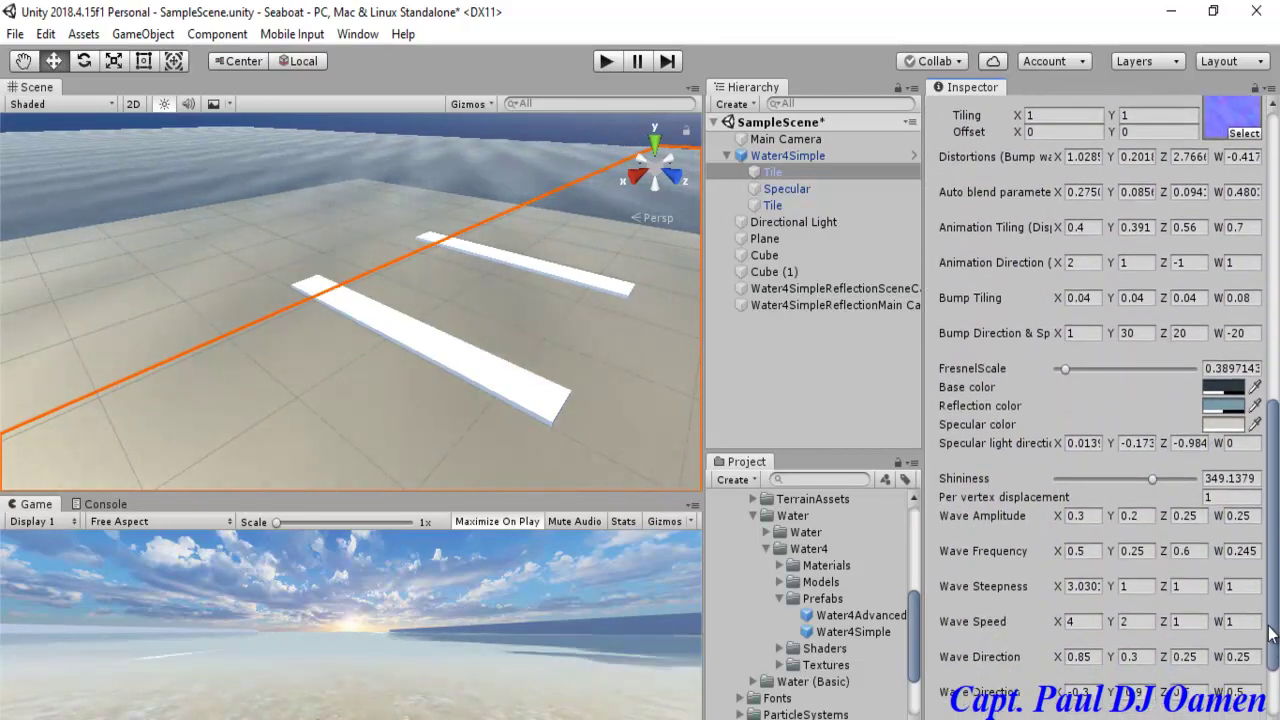
{"action": "left_click", "coordinate": [1237, 391]}
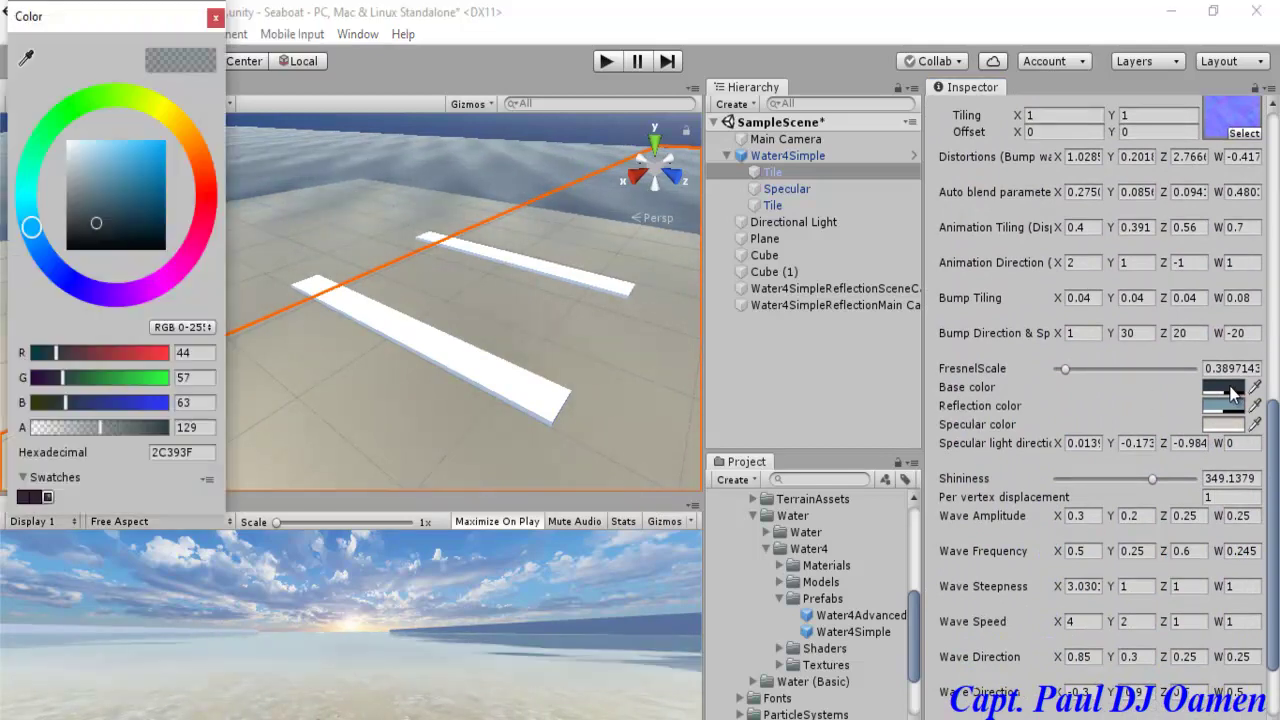
{"action": "left_click", "coordinate": [160, 199]}
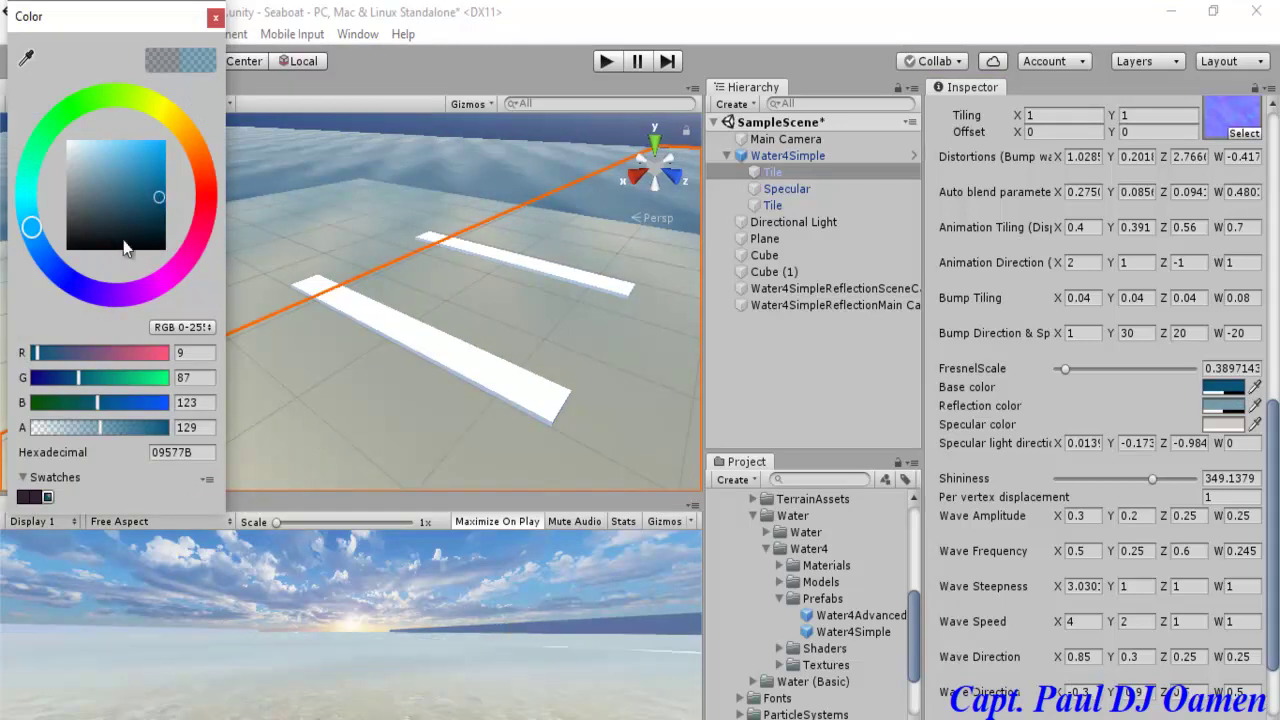
Step: Set the water material's reflection color to light blue 71B2CD and preview the scene in play mode
{"action": "left_click", "coordinate": [1222, 405]}
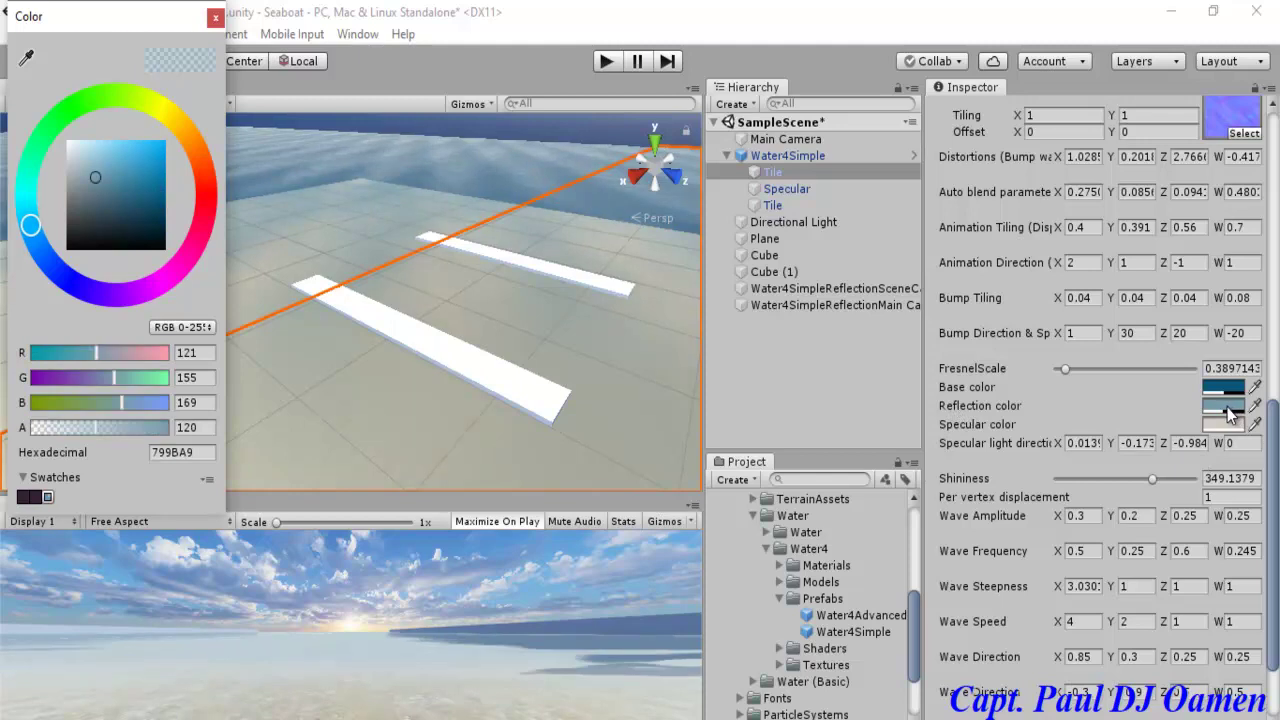
{"action": "left_click", "coordinate": [103, 155]}
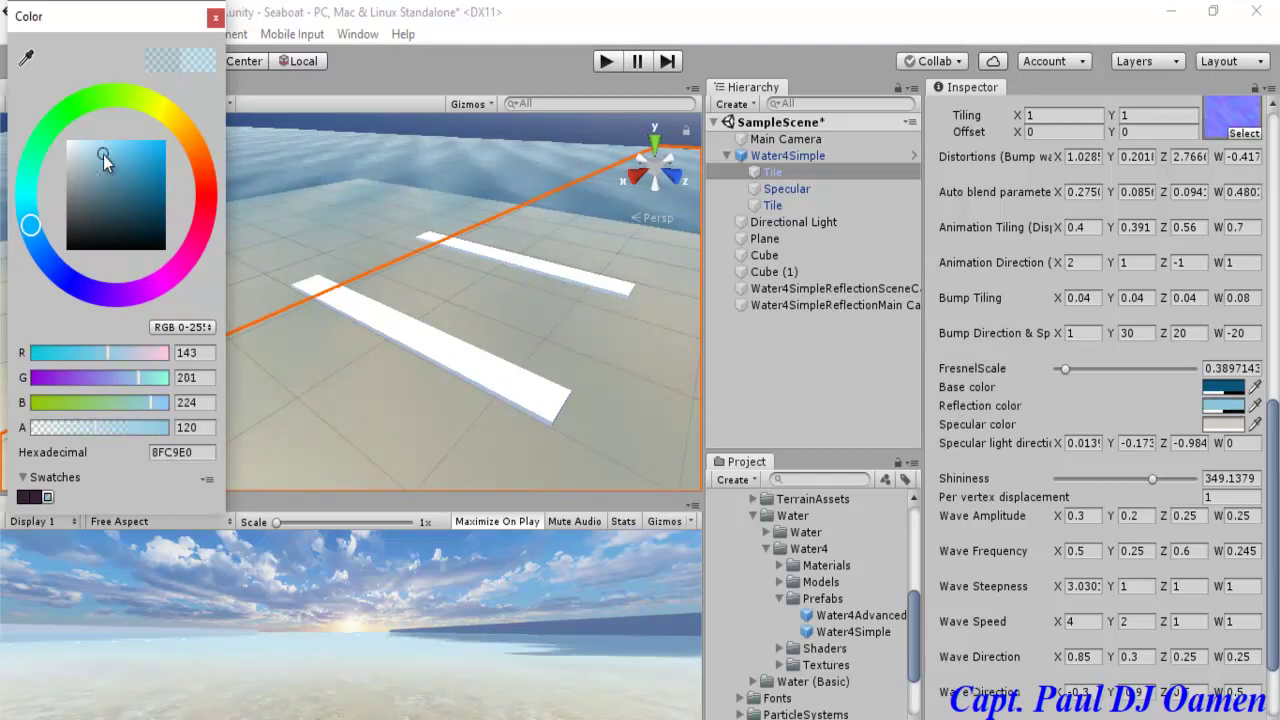
{"action": "left_click", "coordinate": [112, 163]}
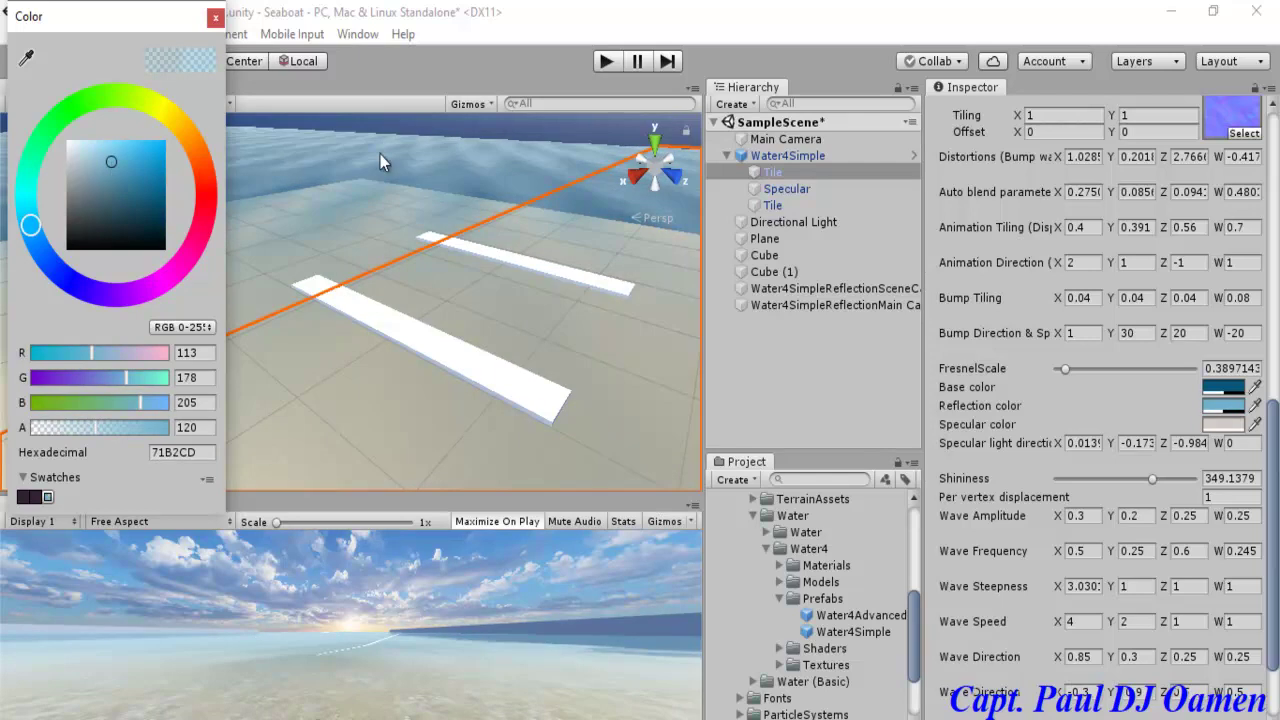
{"action": "left_click", "coordinate": [215, 18]}
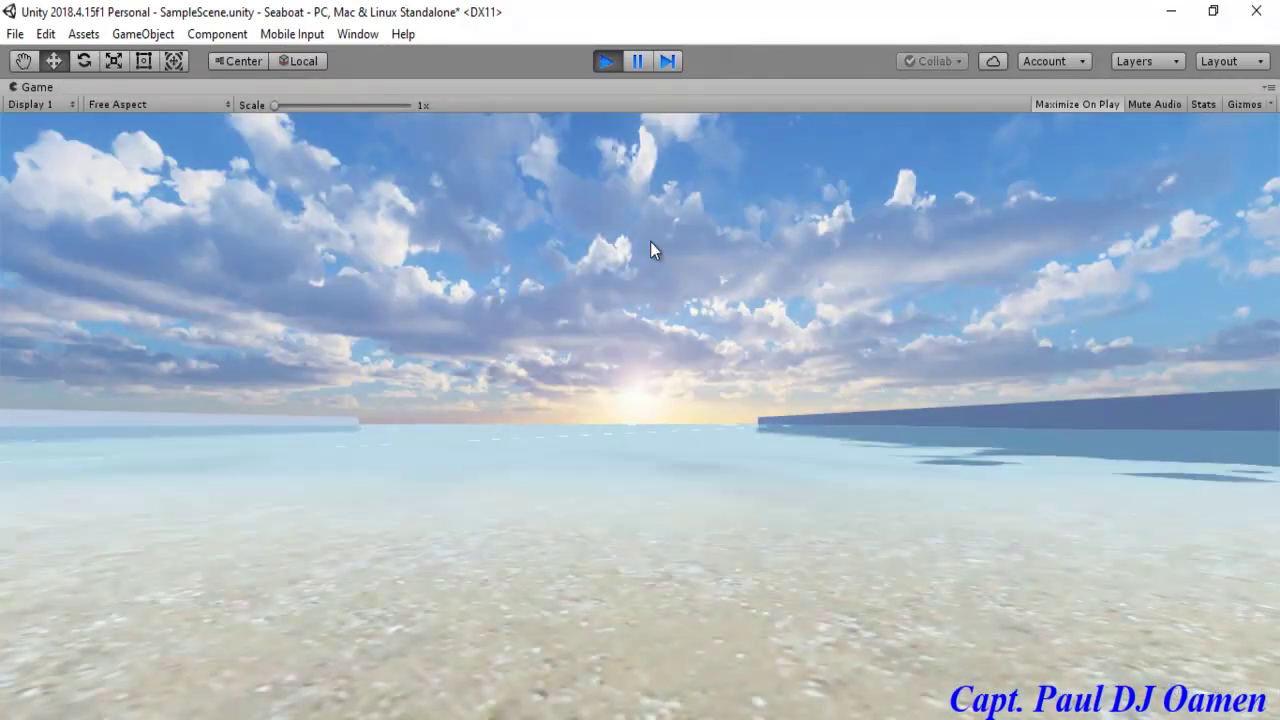
{"action": "left_click", "coordinate": [606, 63]}
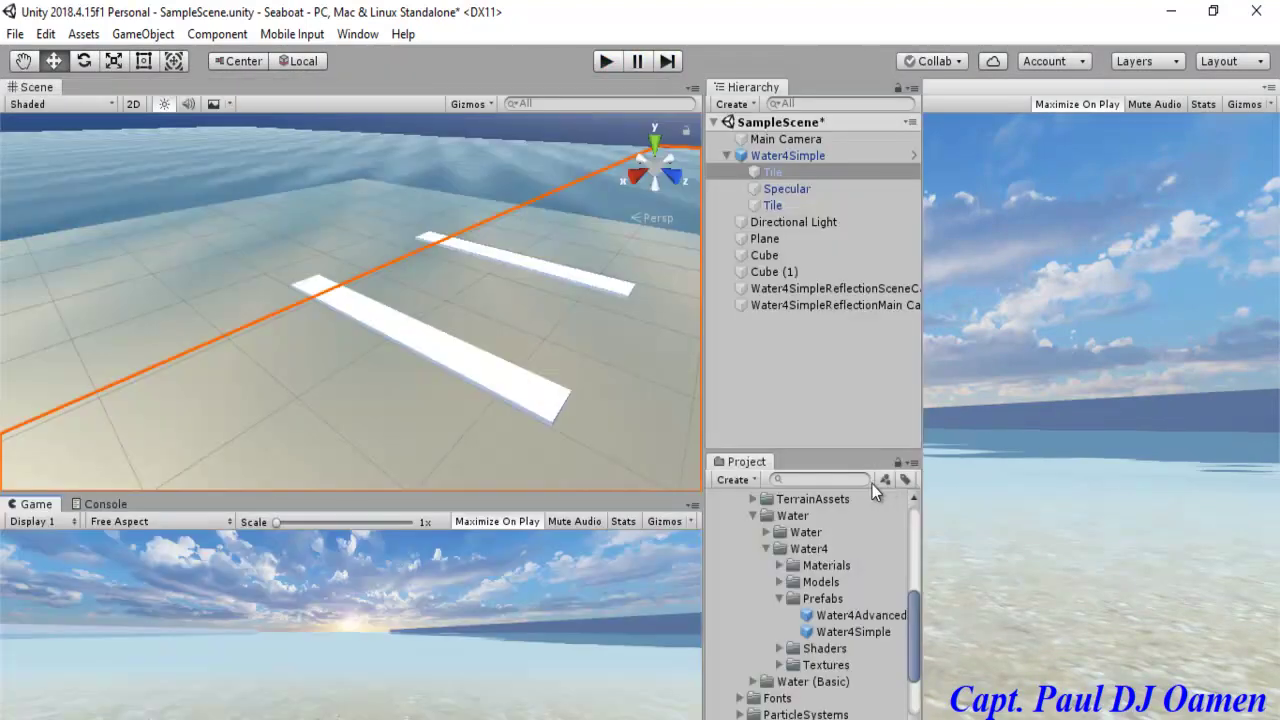
Step: Lengthen the original Cube by setting its X scale to 400
{"action": "left_click", "coordinate": [532, 403]}
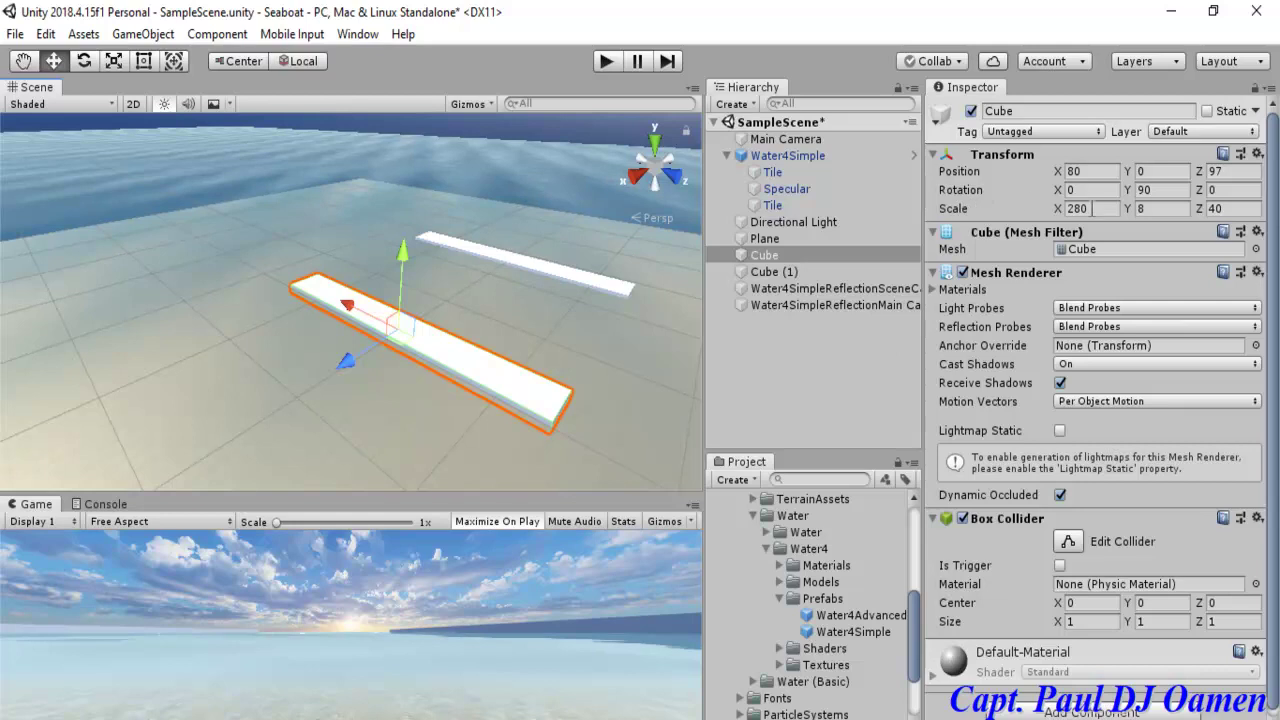
{"action": "left_click", "coordinate": [1091, 208]}
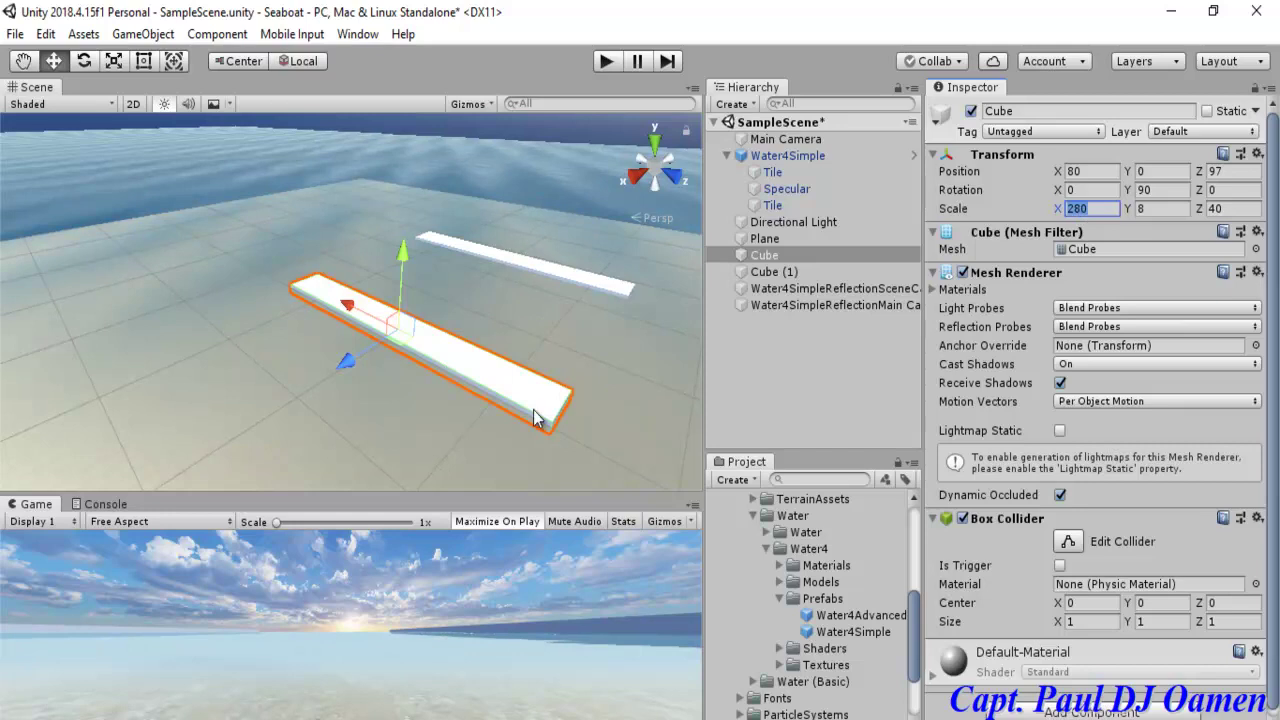
{"action": "type", "text": "40"}
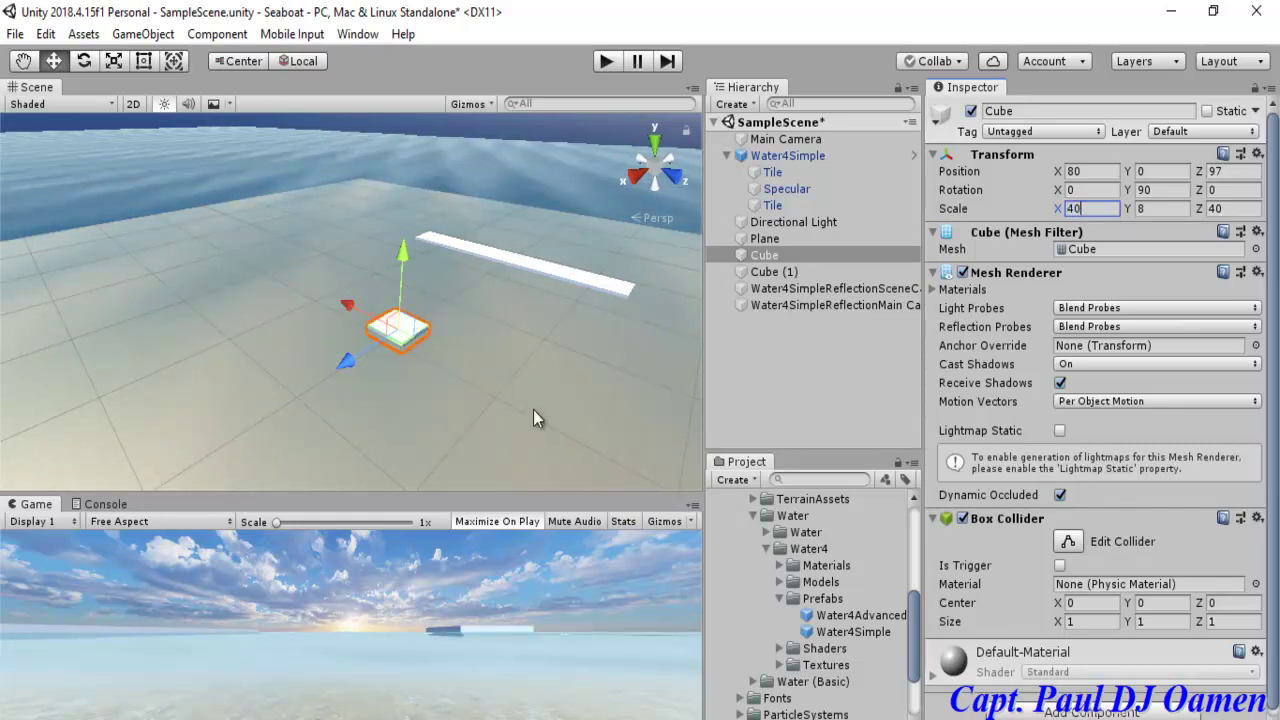
{"action": "type", "text": "0"}
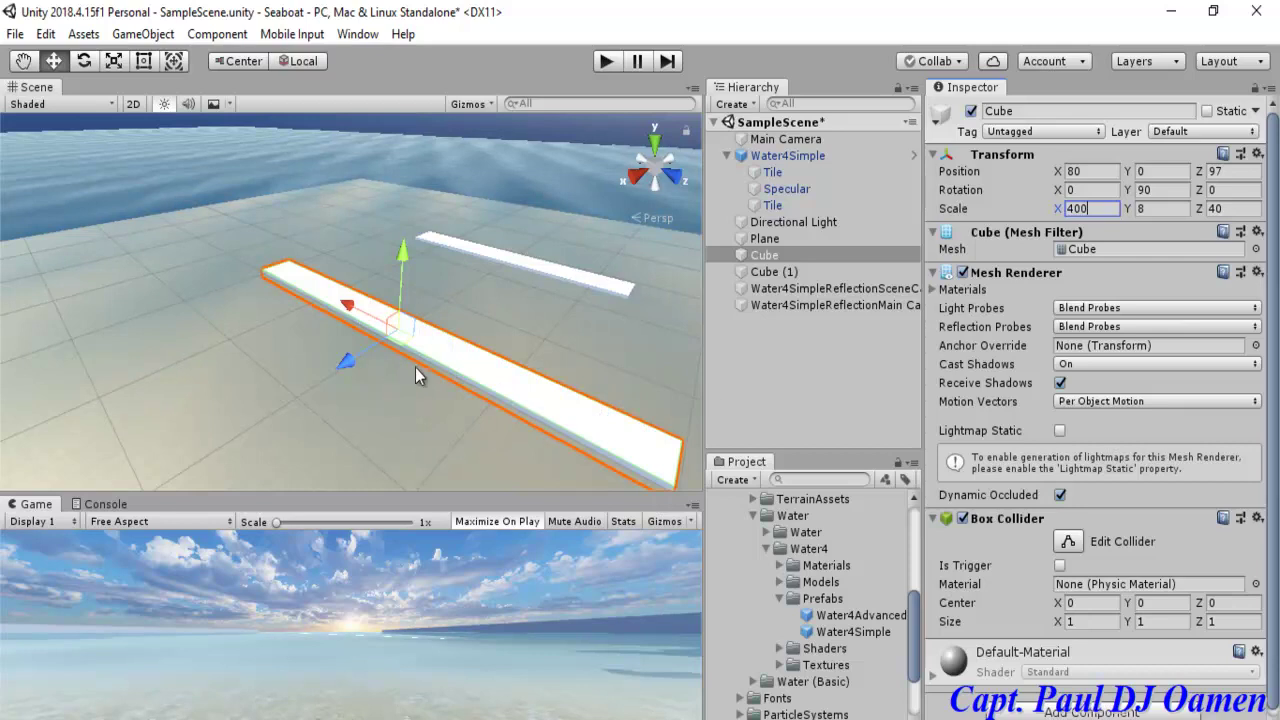
Step: Set the X scale of Cube (1) to 400 to match the other cube
{"action": "left_click", "coordinate": [597, 290]}
{"action": "left_click", "coordinate": [1072, 208]}
{"action": "type", "text": "400"}
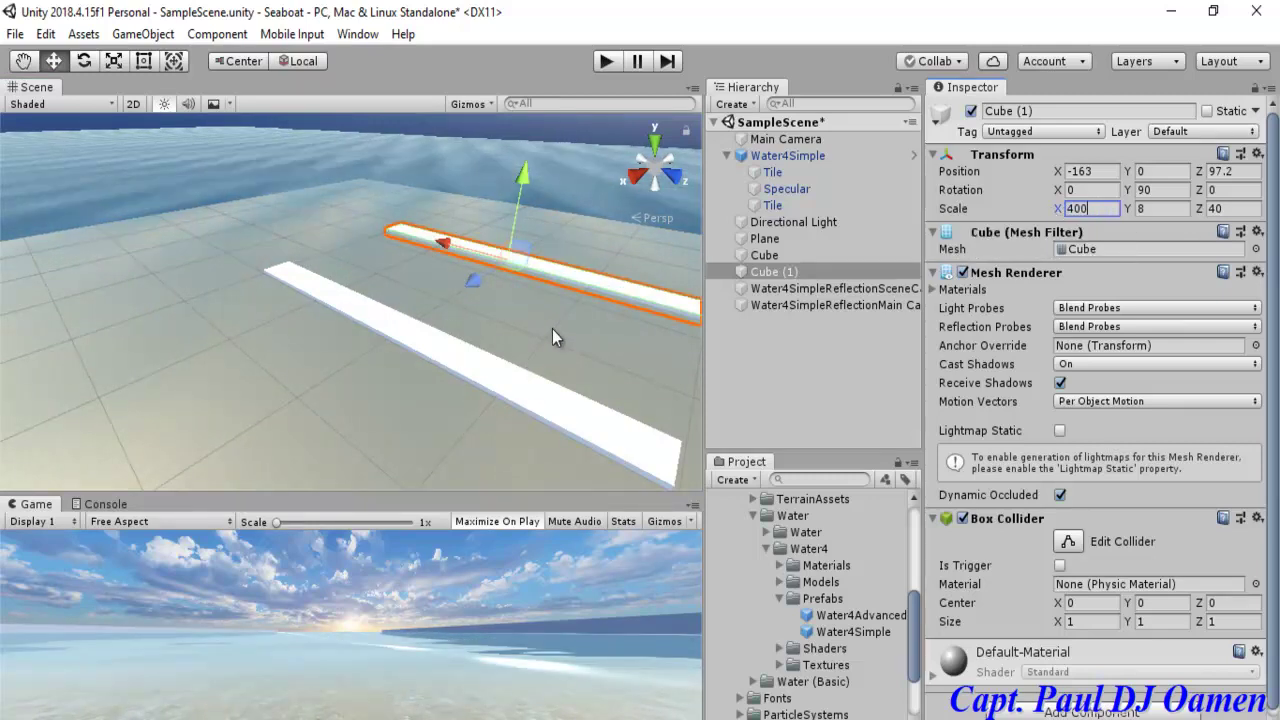
{"action": "key", "text": "Return"}
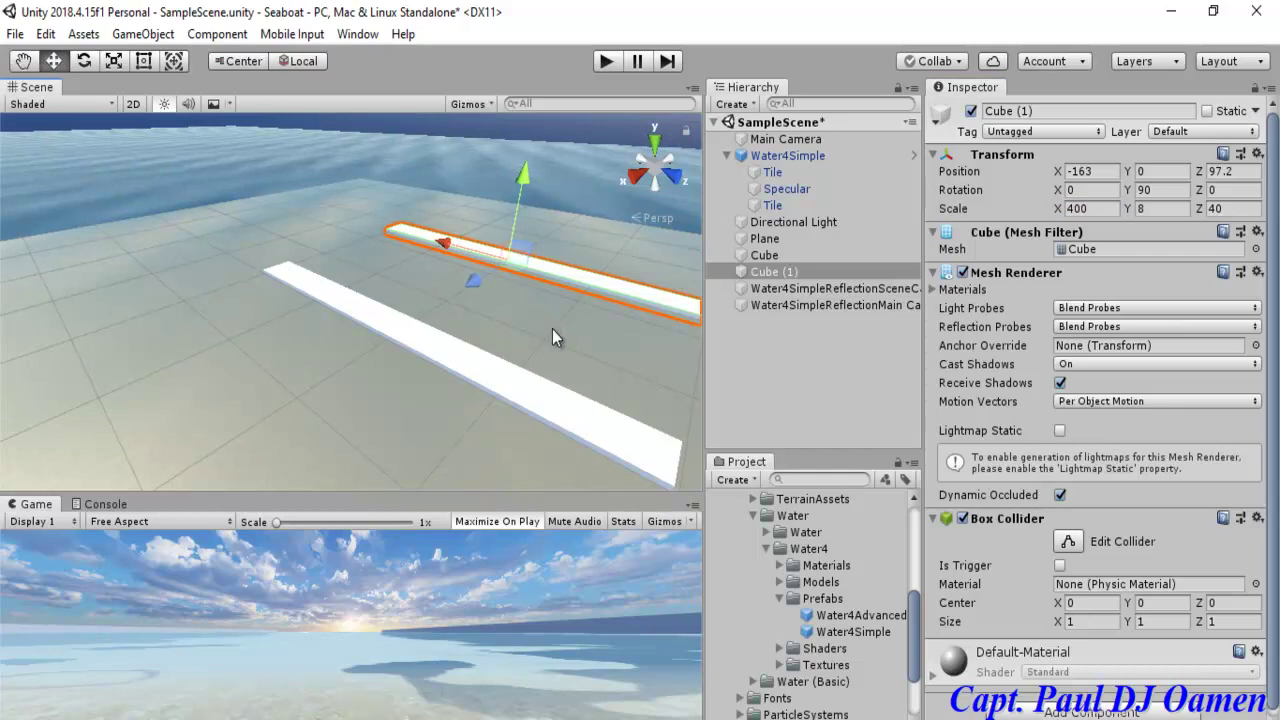
{"action": "key", "text": "alt"}
{"action": "middle_click_drag", "start_coordinate": [552, 327], "coordinate": [349, 334]}
{"action": "key", "text": "alt"}
{"action": "middle_click_drag", "start_coordinate": [477, 303], "coordinate": [504, 293], "text": "alt"}
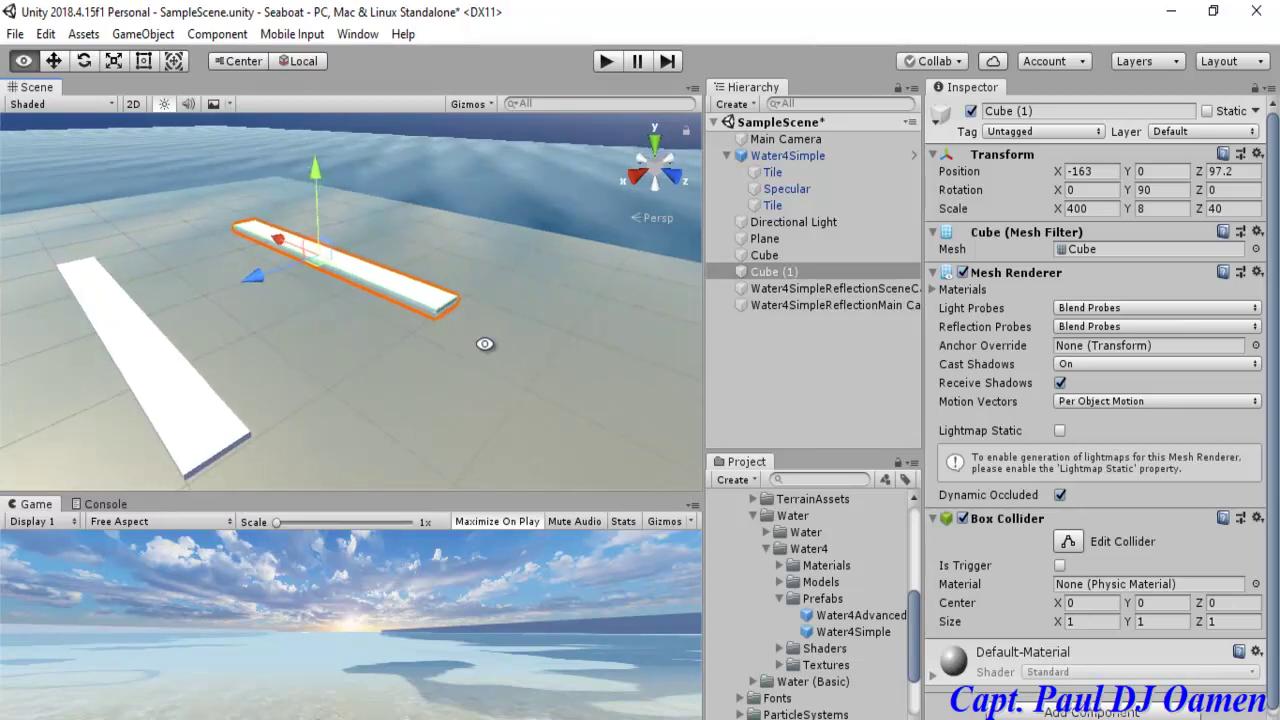
Step: Thicken both cubes, Cube and Cube (1), together by setting their Y scale to 12
{"action": "left_click", "coordinate": [212, 410]}
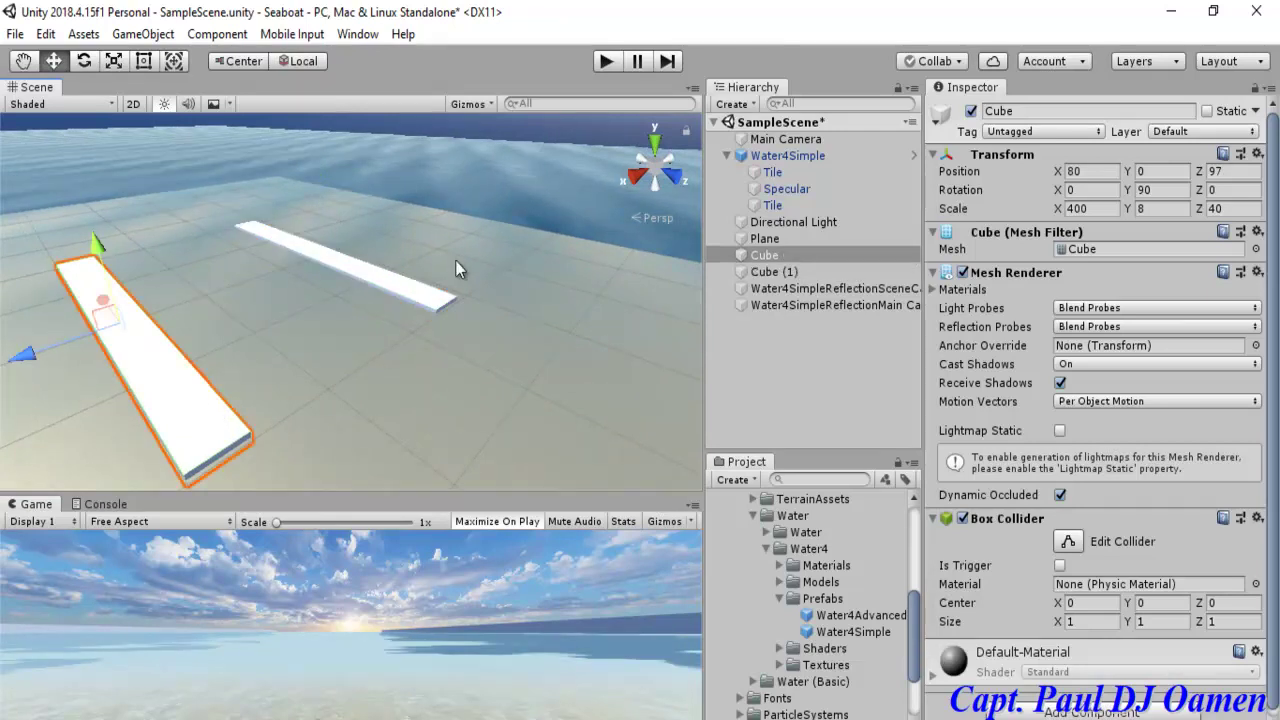
{"action": "left_click", "coordinate": [407, 290], "text": "ctrl"}
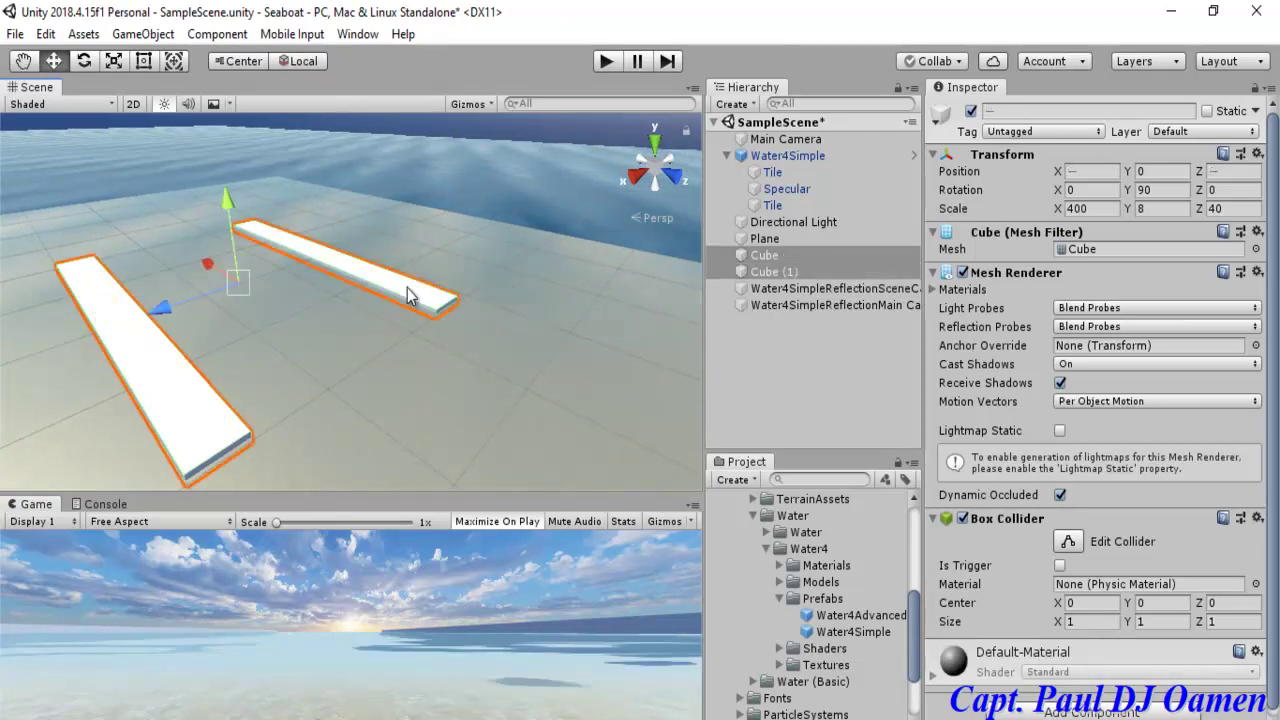
{"action": "left_click", "coordinate": [1155, 209]}
{"action": "type", "text": "12"}
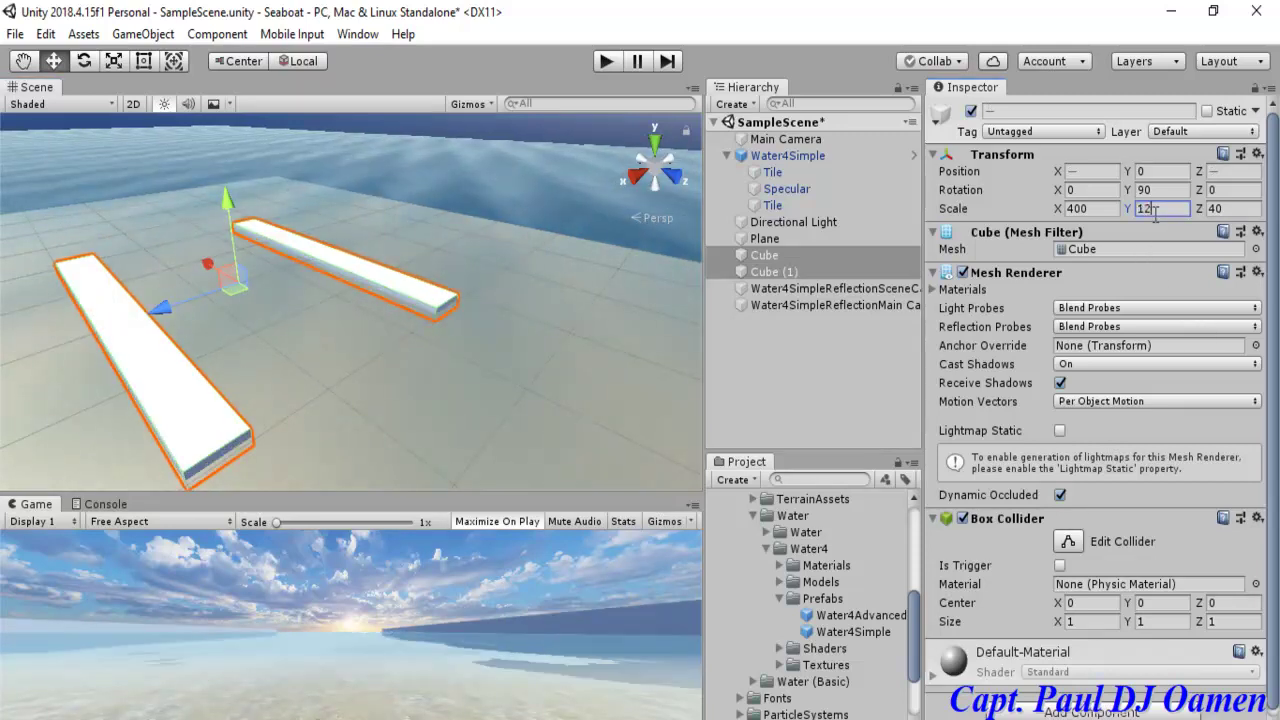
{"action": "left_click", "coordinate": [388, 412]}
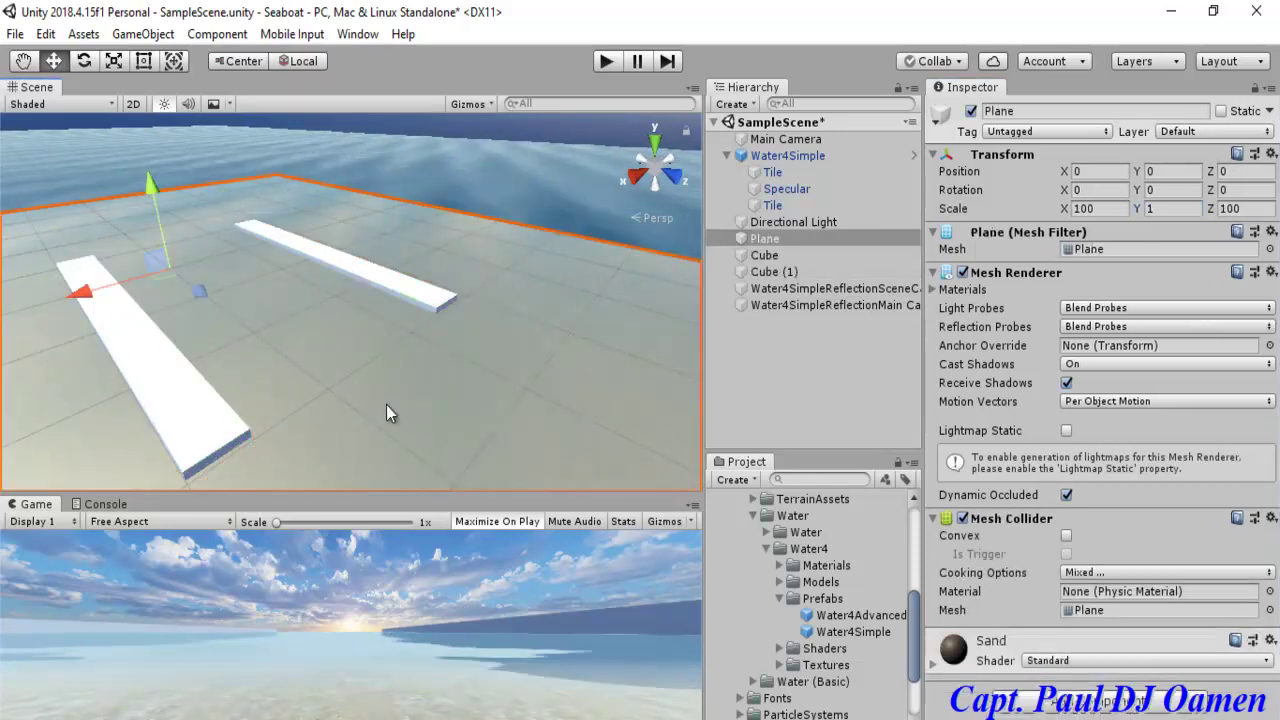
{"action": "left_click", "coordinate": [428, 294]}
{"action": "left_click", "coordinate": [168, 383]}
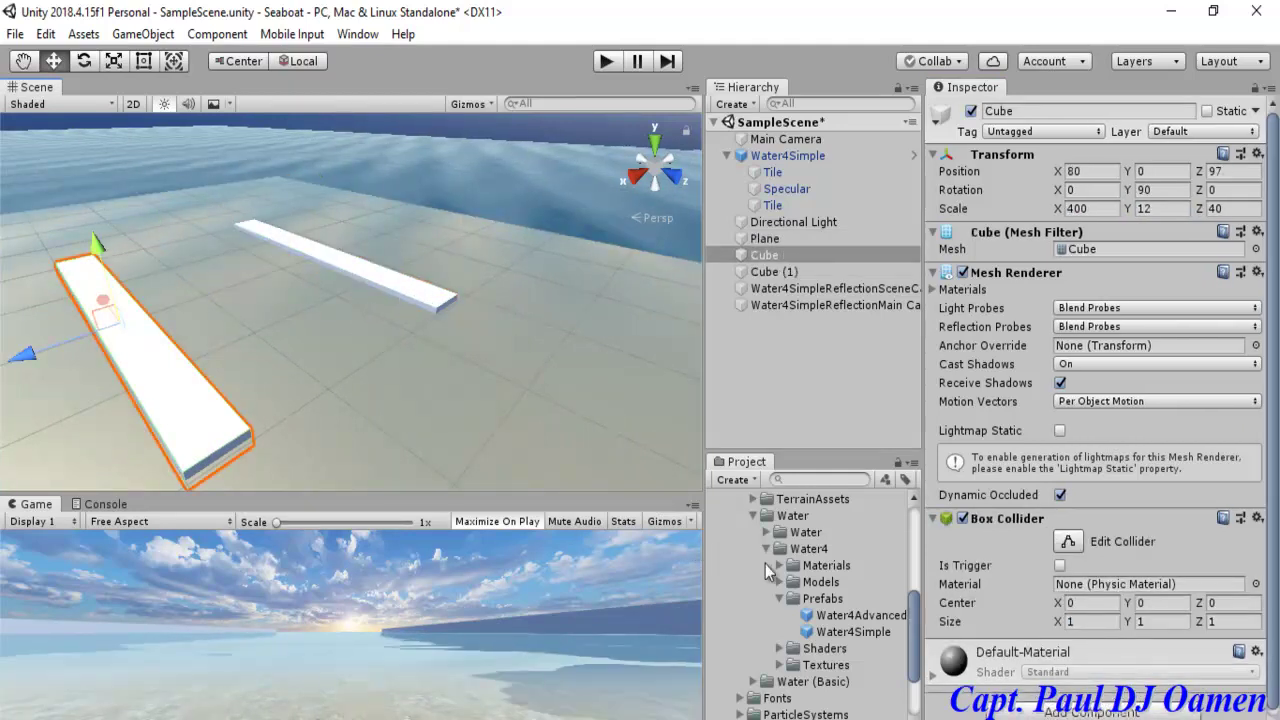
Step: Place the Boat_1800early_BrigSloop_LOD_0 prefab from the USSC Brig Sloop folder between the two cubes and preview it in play mode
{"action": "left_click_drag", "start_coordinate": [916, 627], "coordinate": [912, 667]}
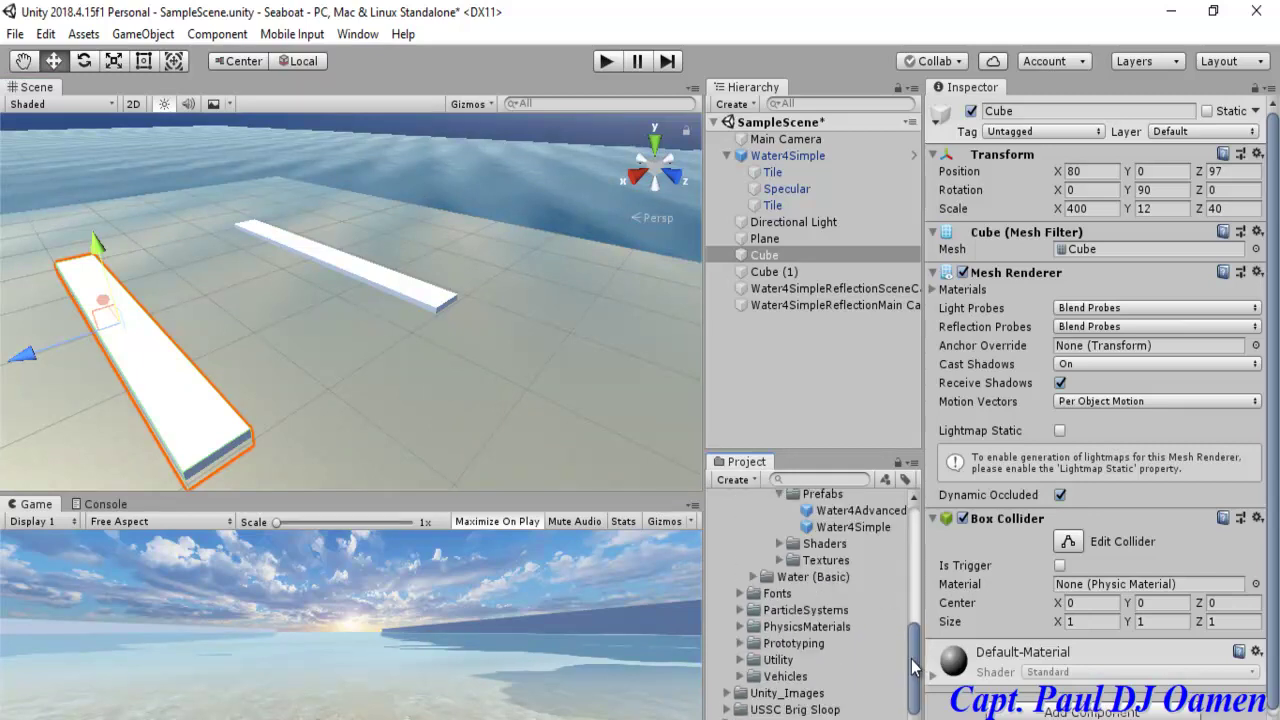
{"action": "left_click", "coordinate": [727, 709]}
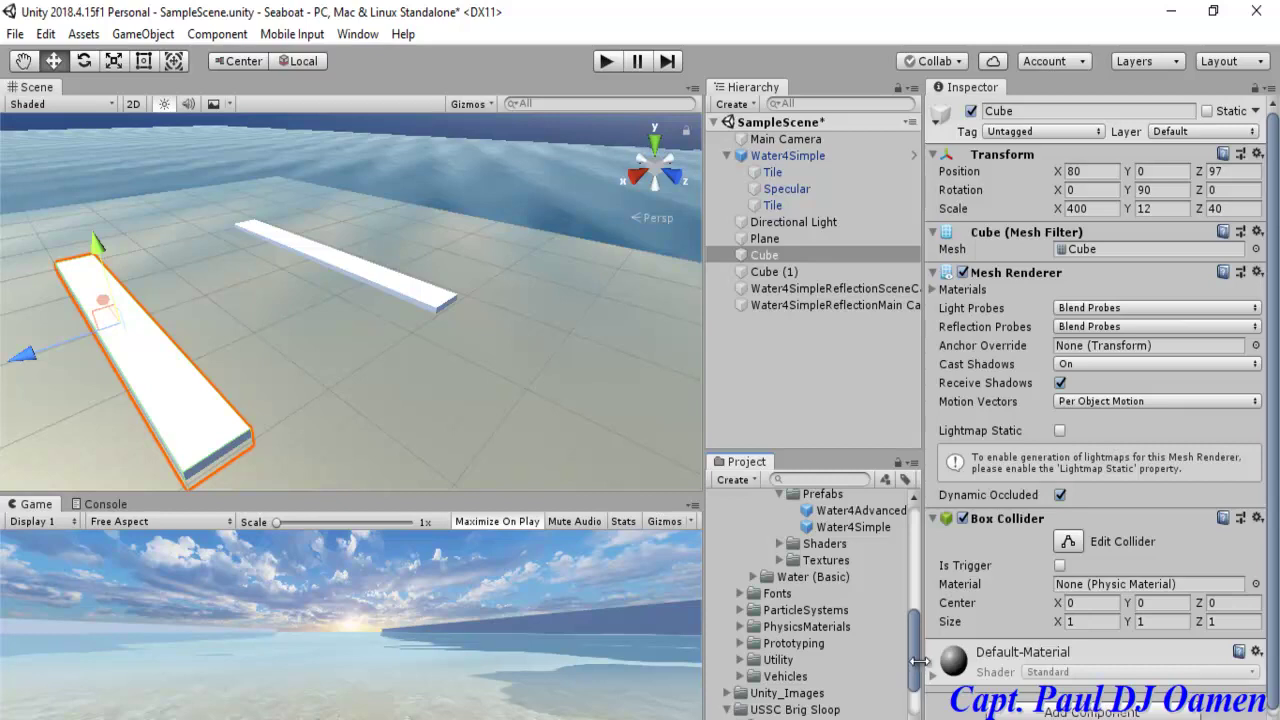
{"action": "left_click_drag", "start_coordinate": [918, 662], "coordinate": [915, 708]}
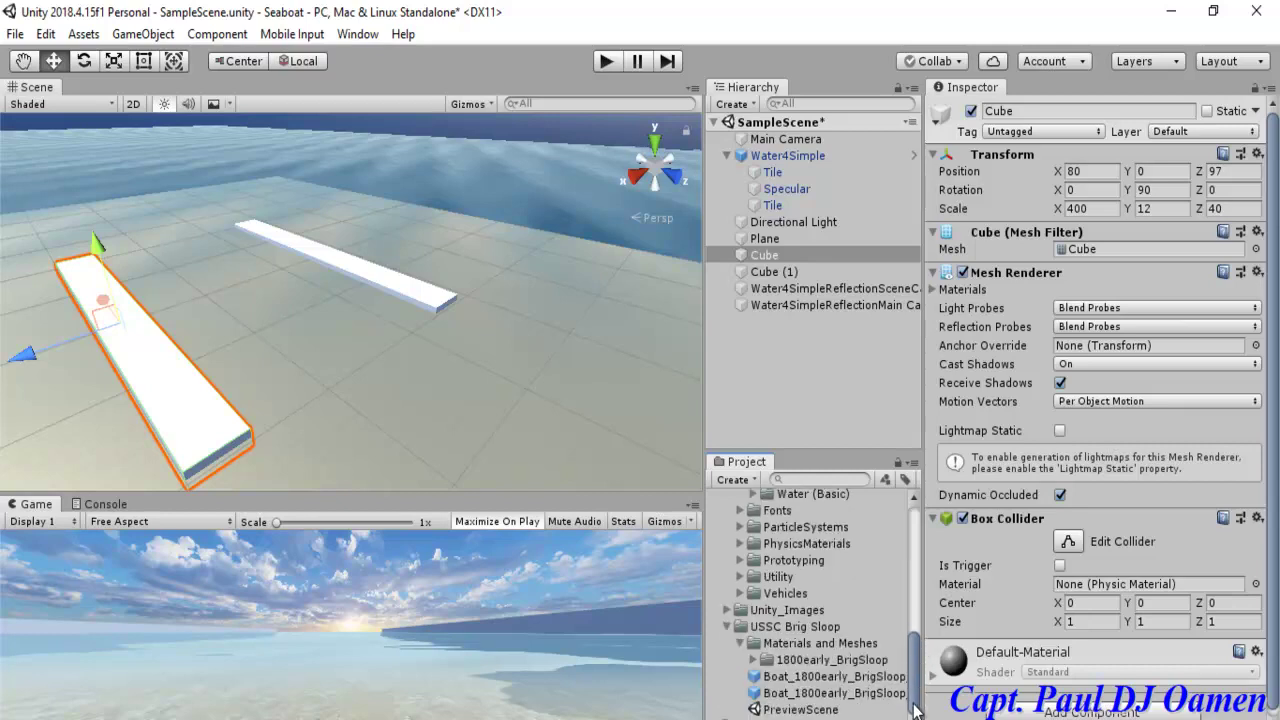
{"action": "left_click", "coordinate": [834, 677]}
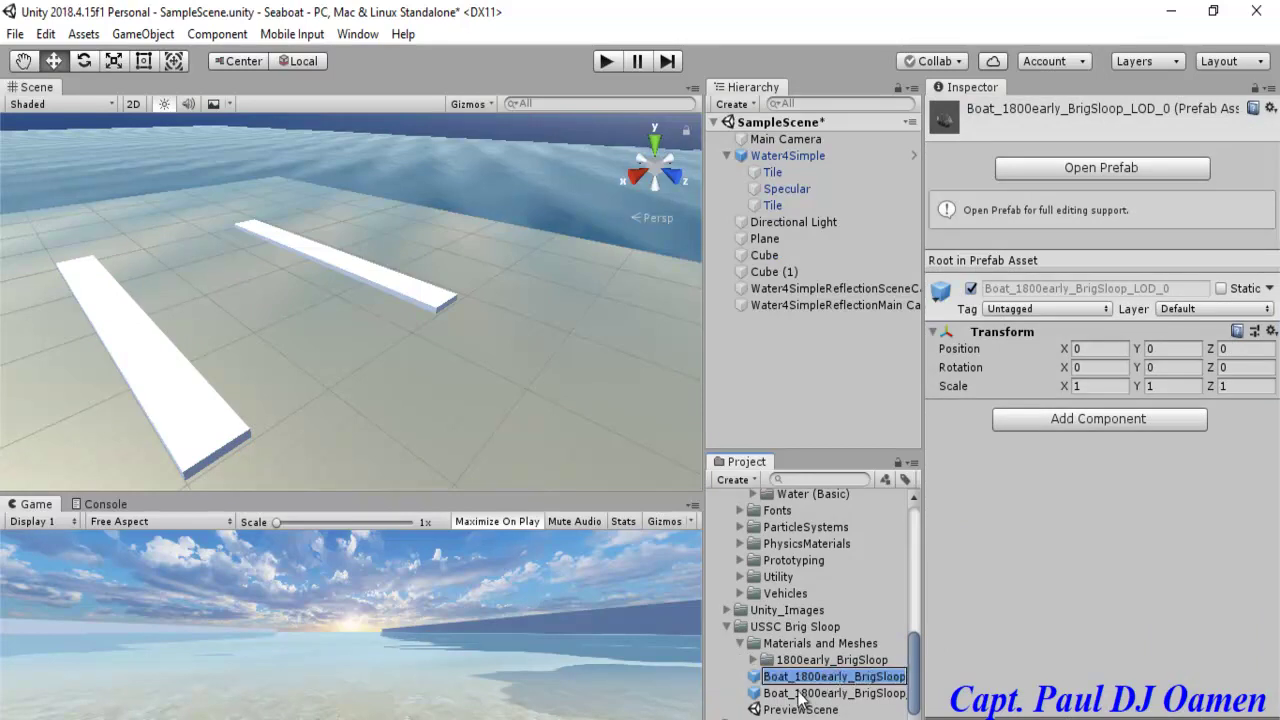
{"action": "left_click", "coordinate": [799, 693]}
{"action": "left_click", "coordinate": [808, 679]}
{"action": "left_click_drag", "start_coordinate": [808, 679], "coordinate": [309, 355]}
{"action": "left_click", "coordinate": [606, 62]}
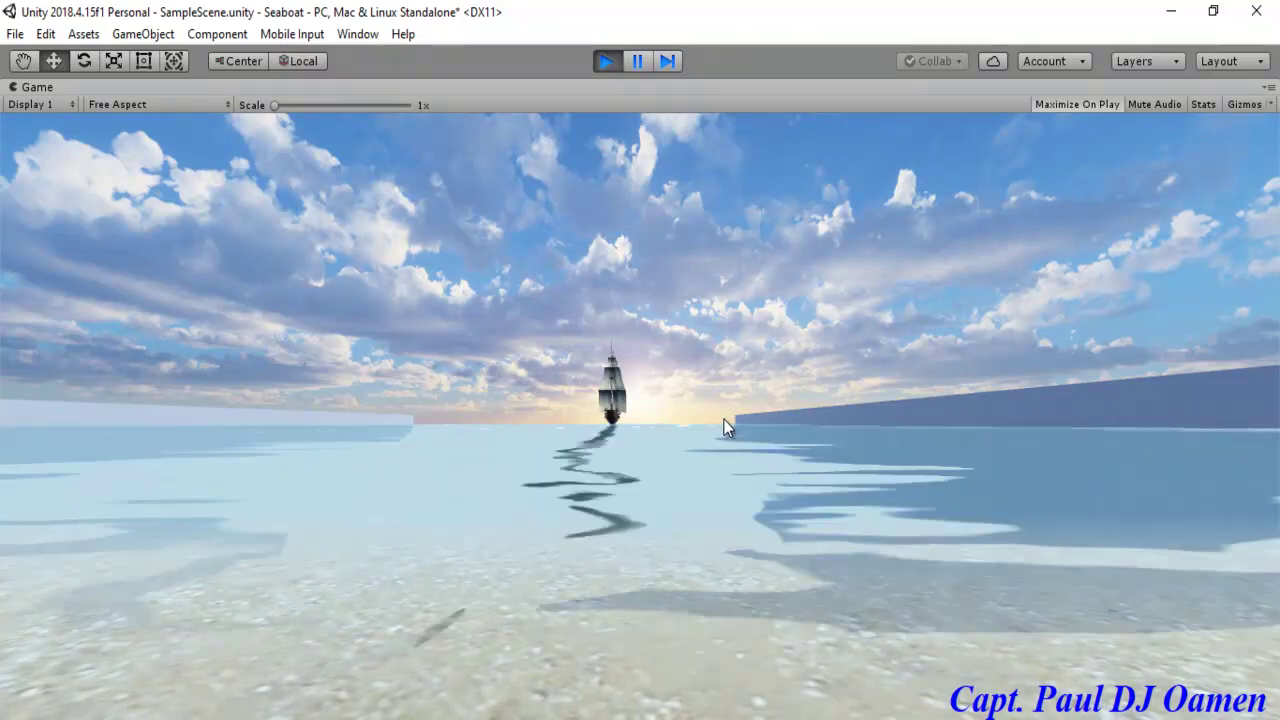
{"action": "left_click", "coordinate": [607, 62]}
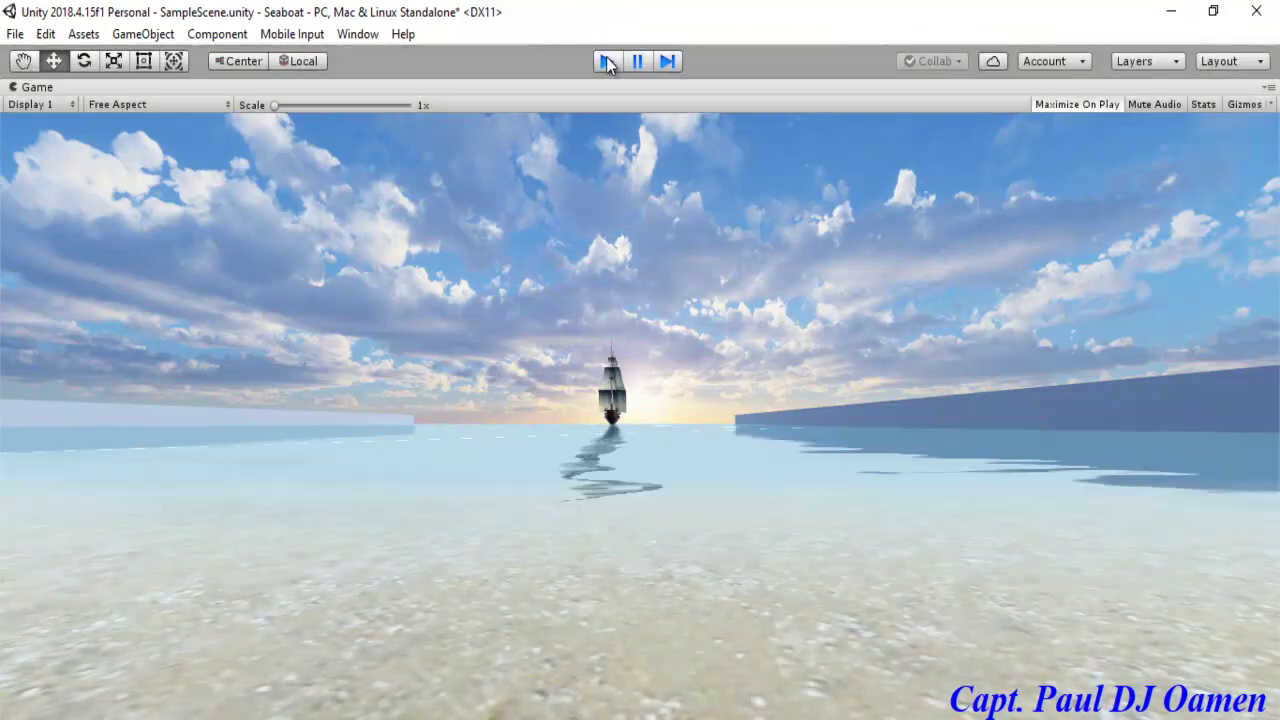
Step: Move the ship closer to the camera, to about X -15.26, Y 2.36, Z 18, and preview the scene in play mode
{"action": "left_click_drag", "start_coordinate": [361, 364], "coordinate": [175, 250]}
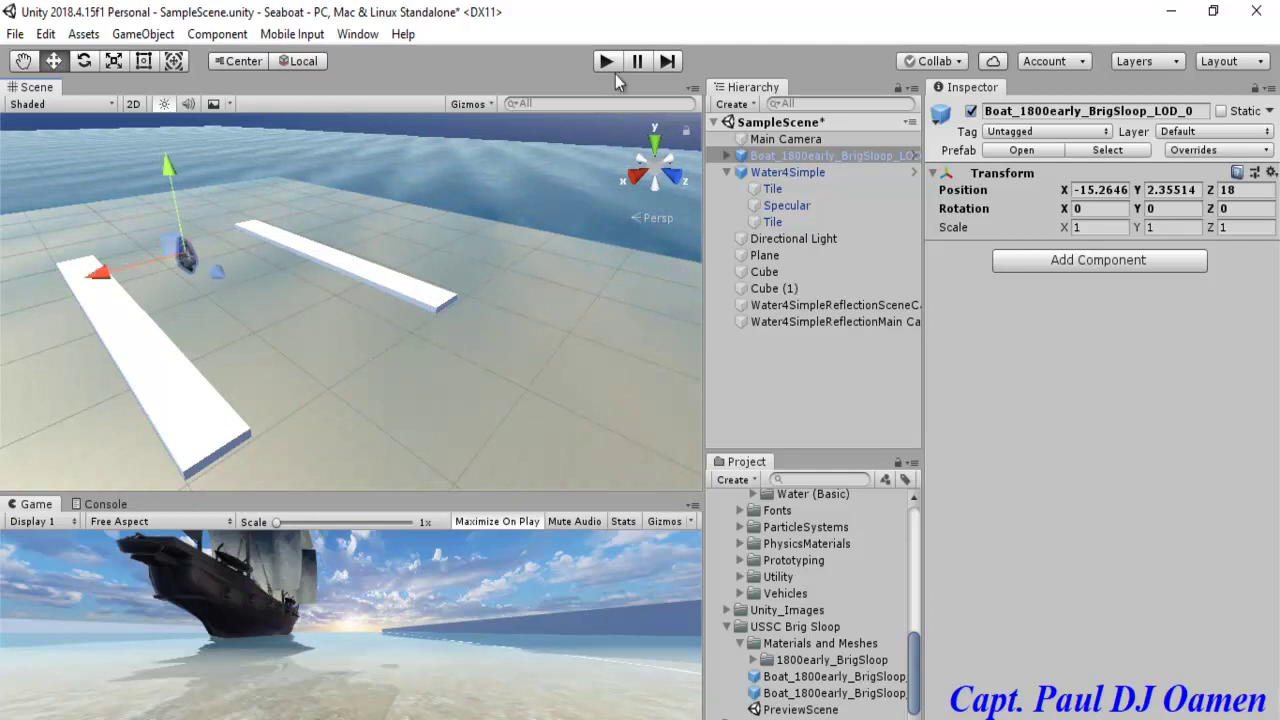
{"action": "left_click", "coordinate": [606, 62]}
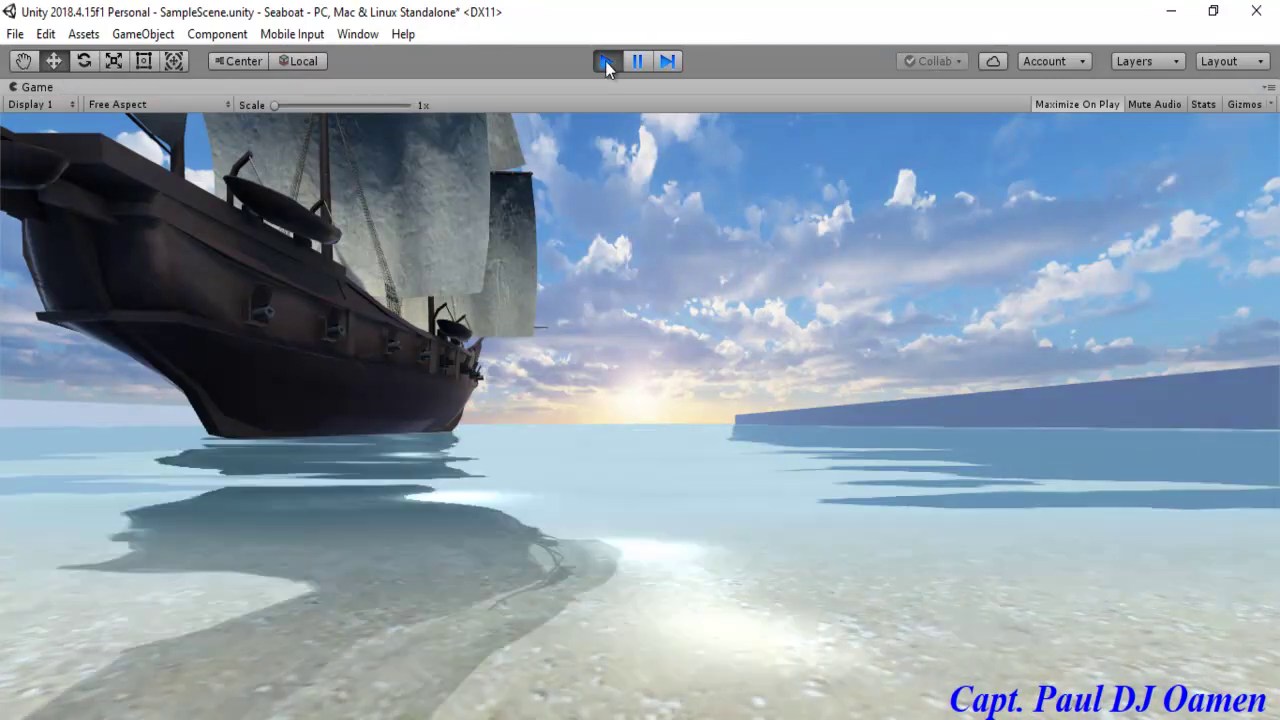
{"action": "left_click", "coordinate": [605, 61]}
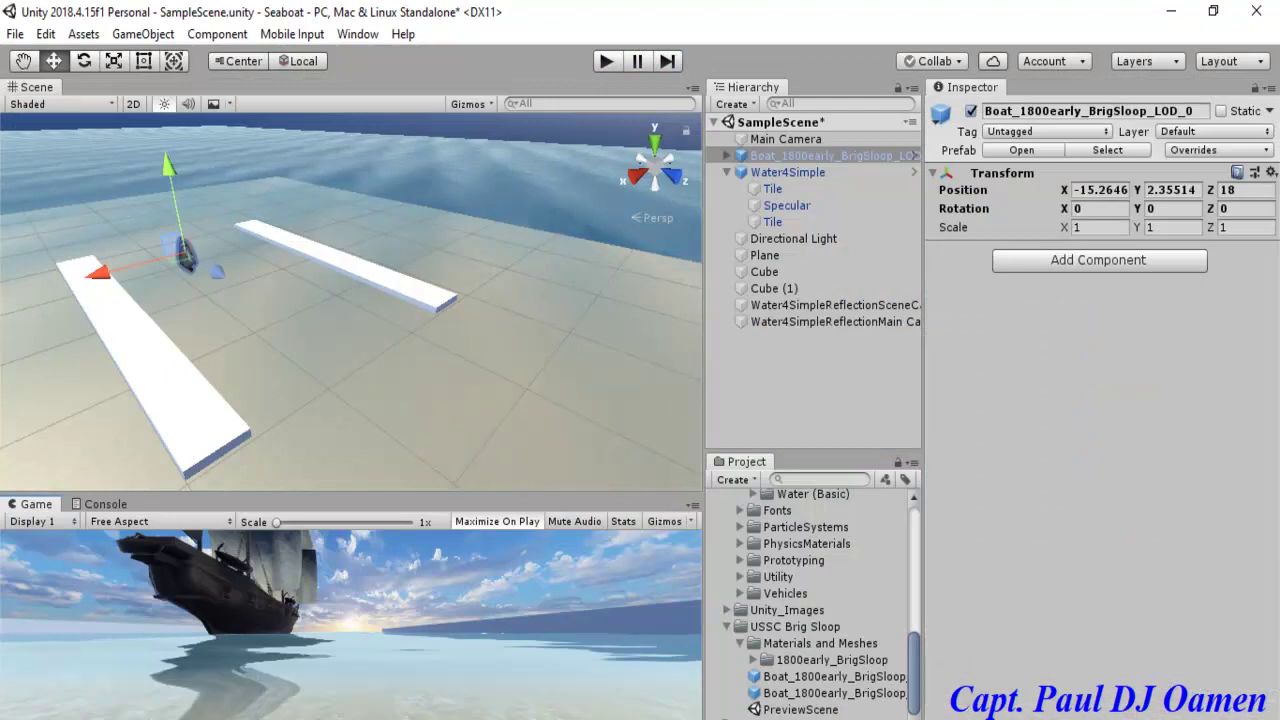
Step: Reposition the Main Camera behind the ship at X -13, Y 10, previewing the raised view in play mode
{"action": "left_click", "coordinate": [811, 139]}
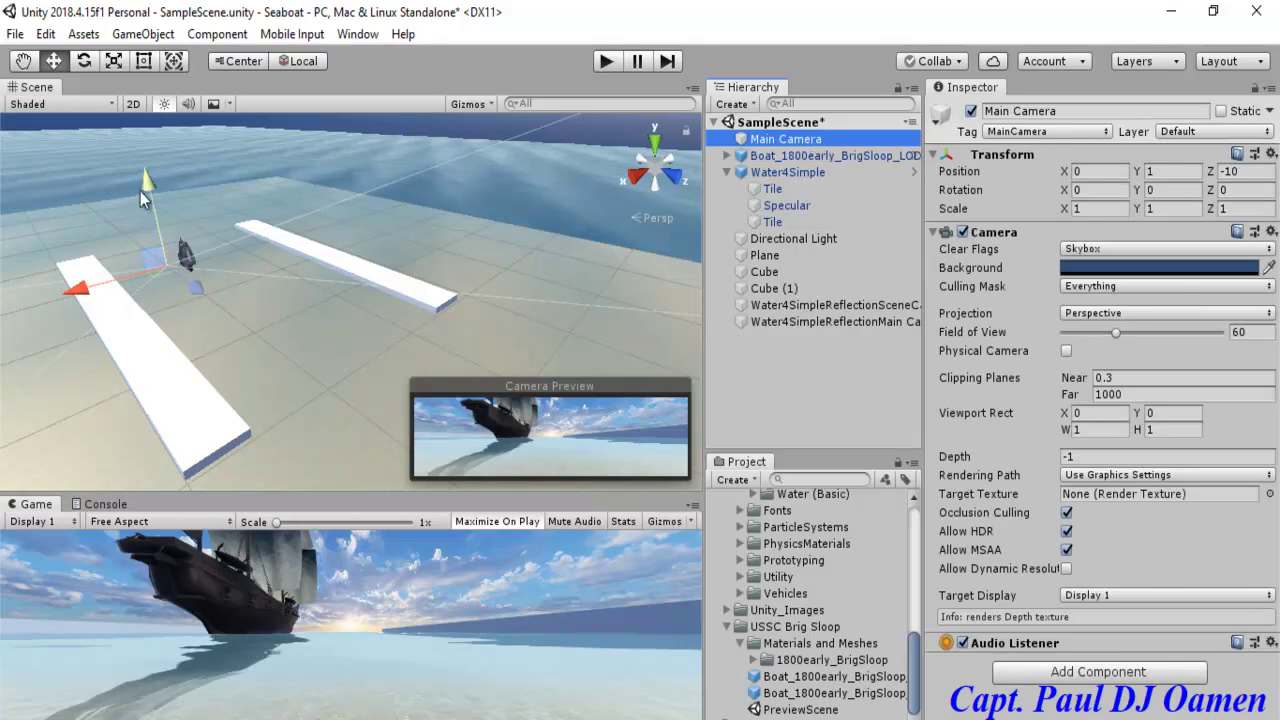
{"action": "left_click_drag", "start_coordinate": [146, 185], "coordinate": [149, 176]}
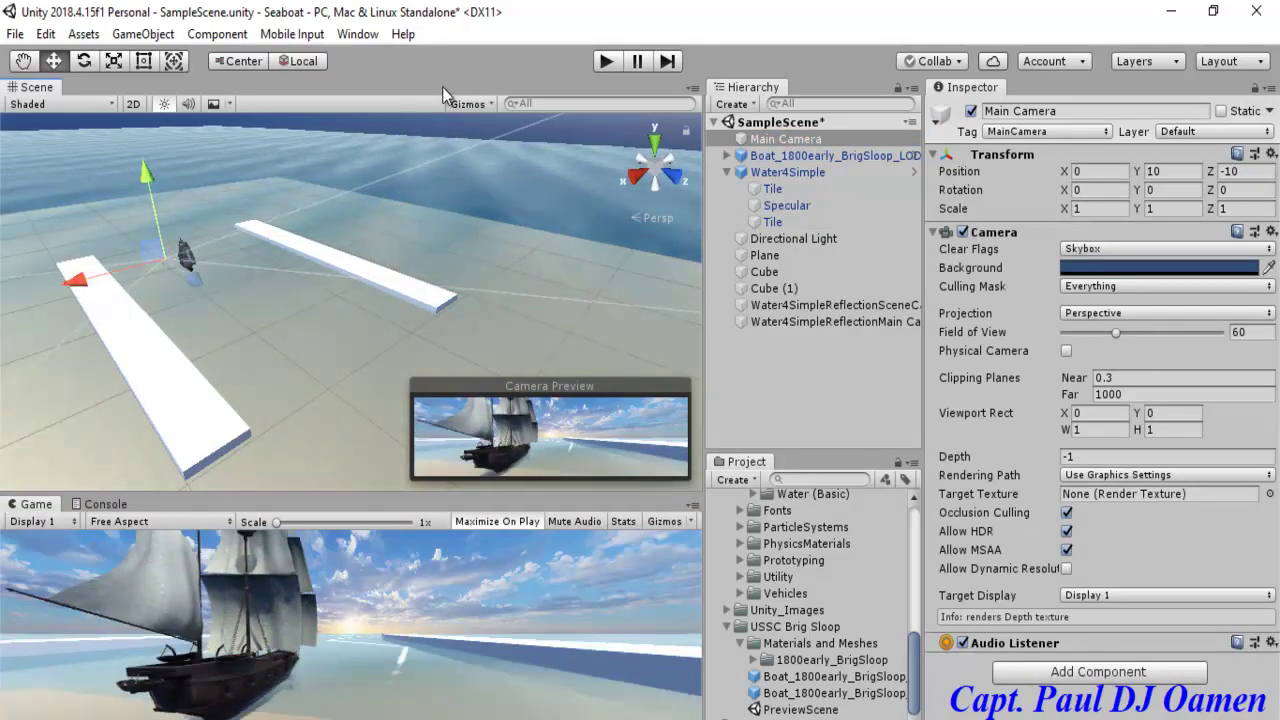
{"action": "left_click", "coordinate": [606, 61]}
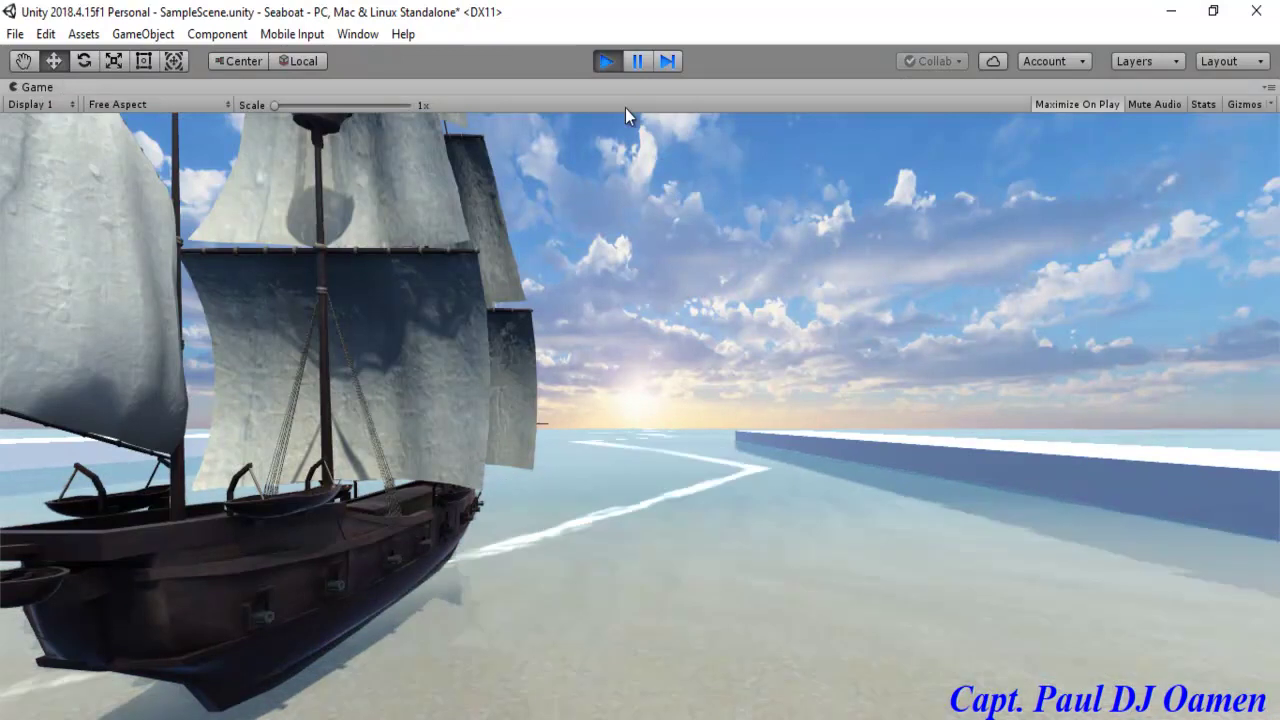
{"action": "left_click", "coordinate": [608, 61]}
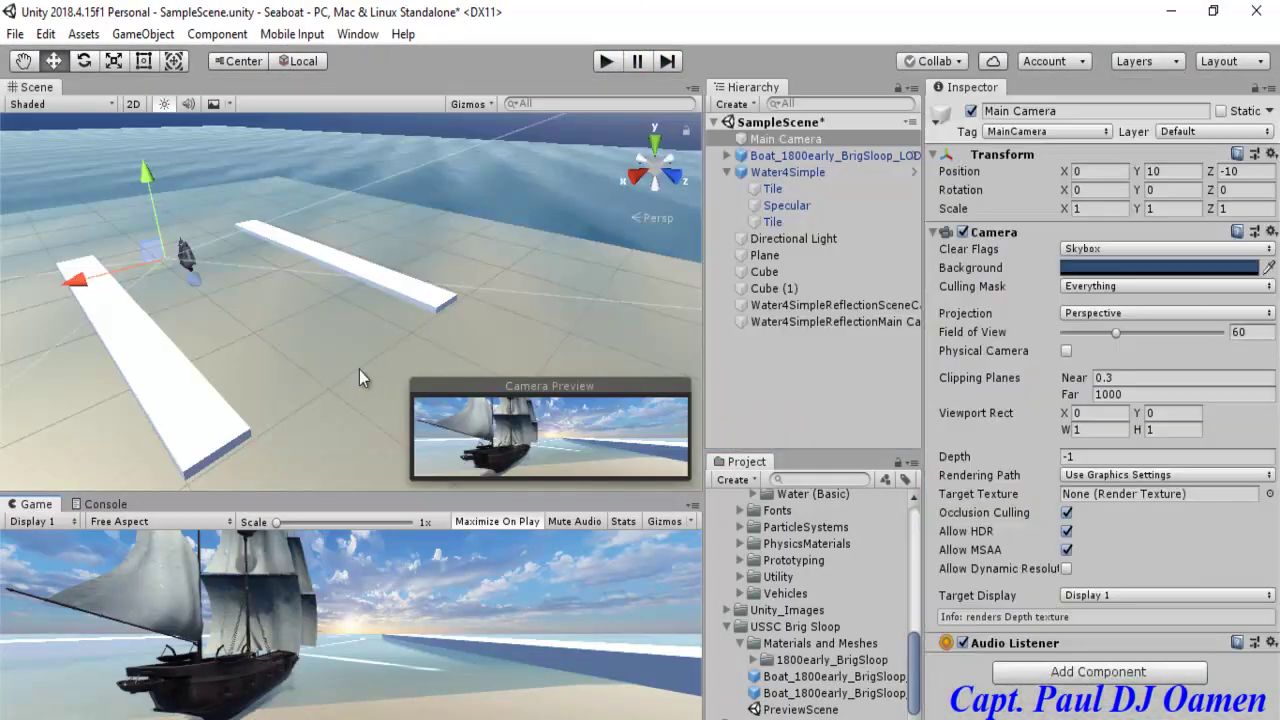
{"action": "left_click_drag", "start_coordinate": [85, 292], "coordinate": [94, 286]}
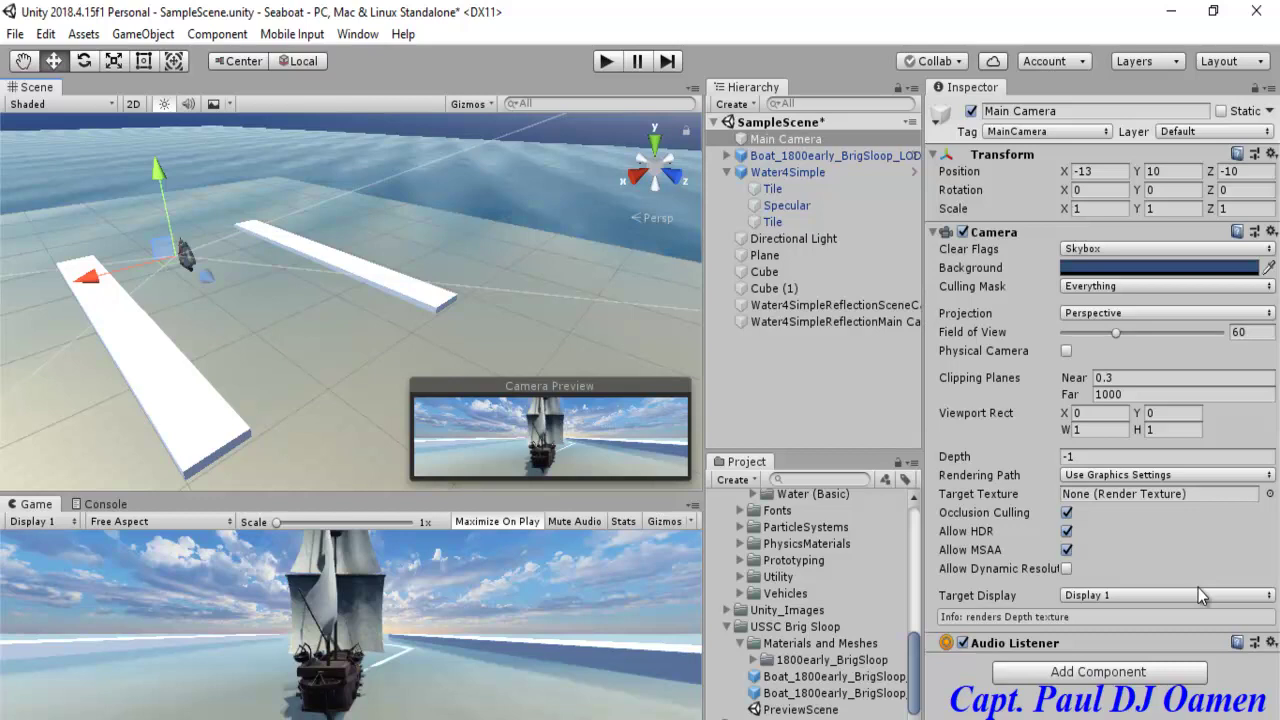
Step: Add a Rigidbody component to the Boat_1800early_BrigSloop_LOD_0 ship
{"action": "left_click", "coordinate": [811, 157]}
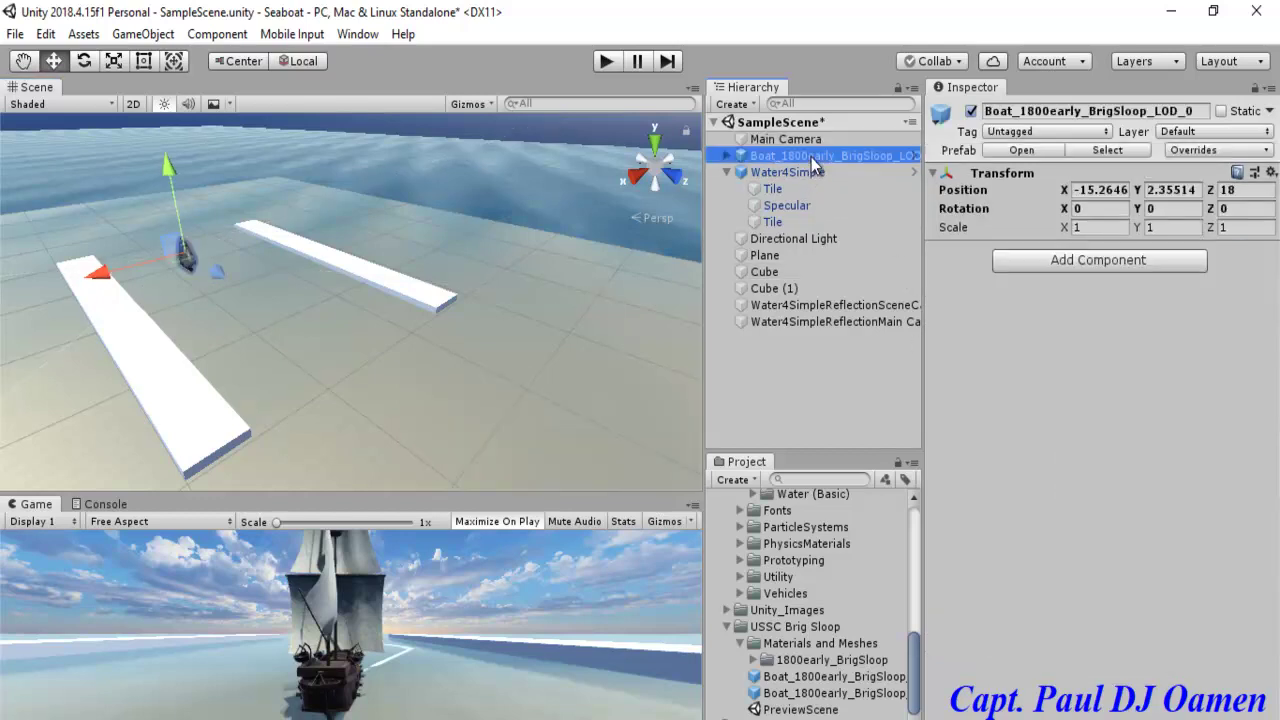
{"action": "left_click", "coordinate": [1068, 260]}
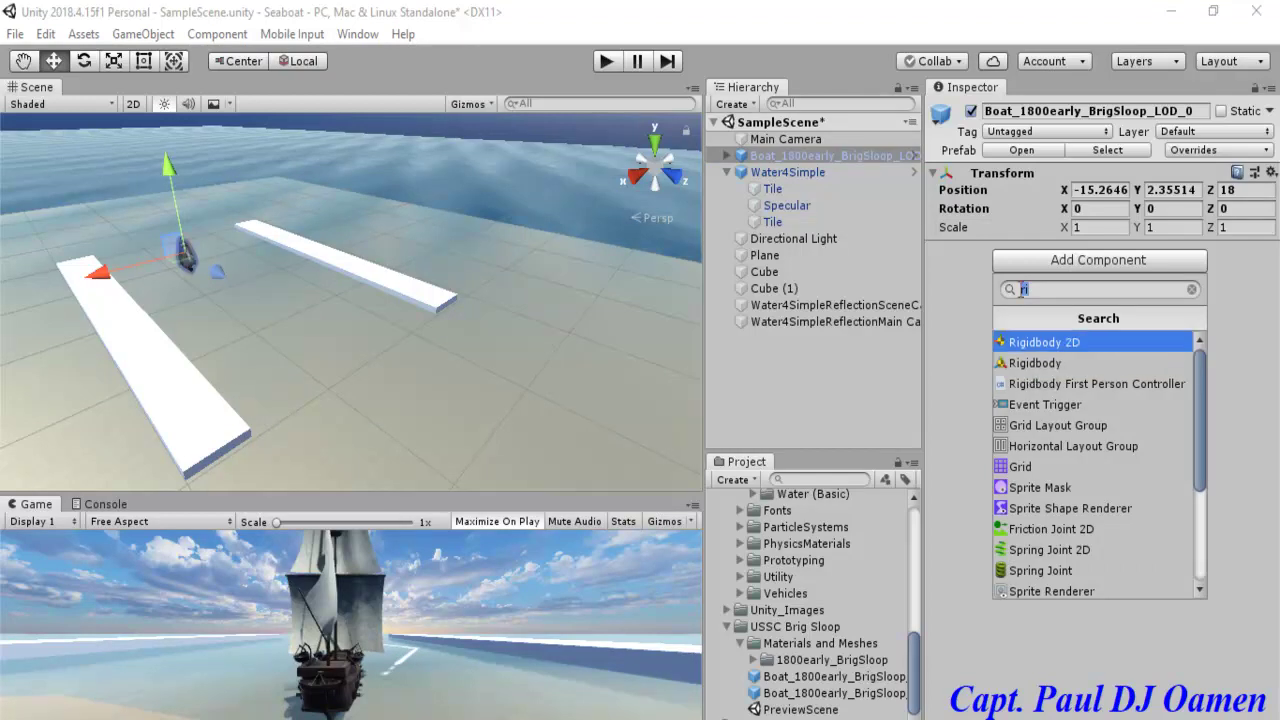
{"action": "left_click", "coordinate": [1055, 368]}
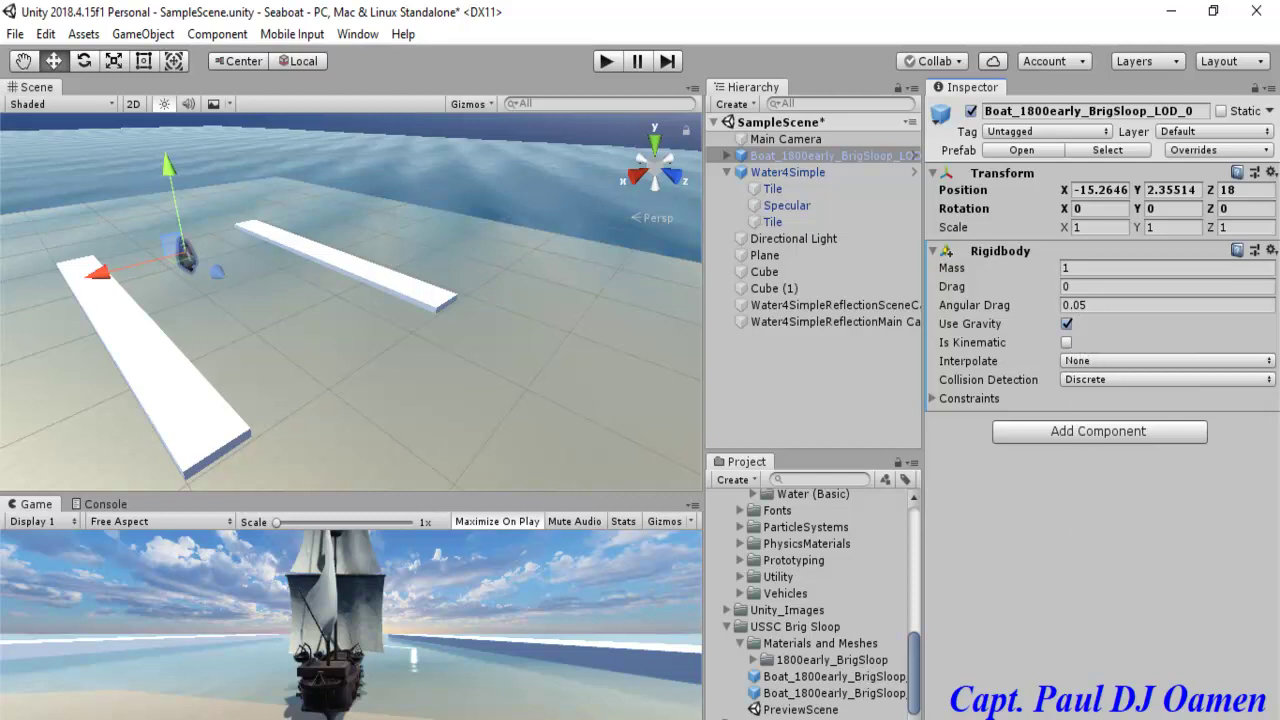
{"action": "left_click", "coordinate": [1180, 719]}
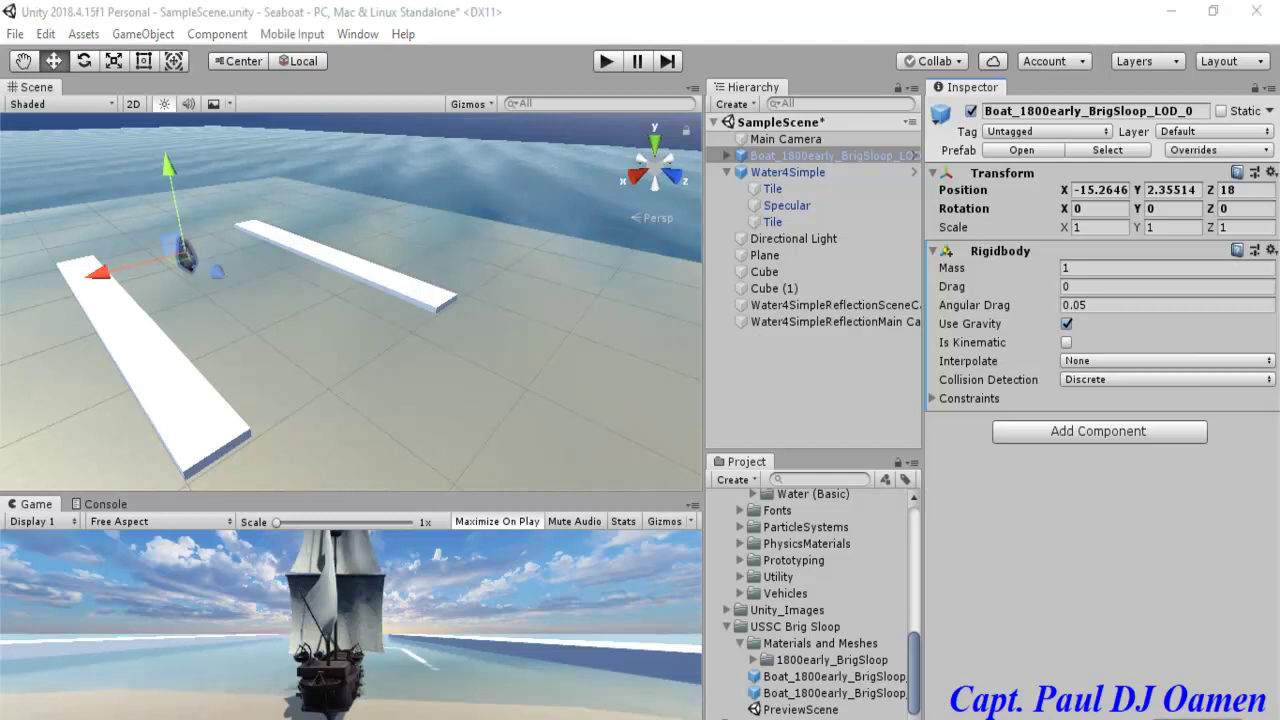
{"action": "left_click", "coordinate": [862, 155]}
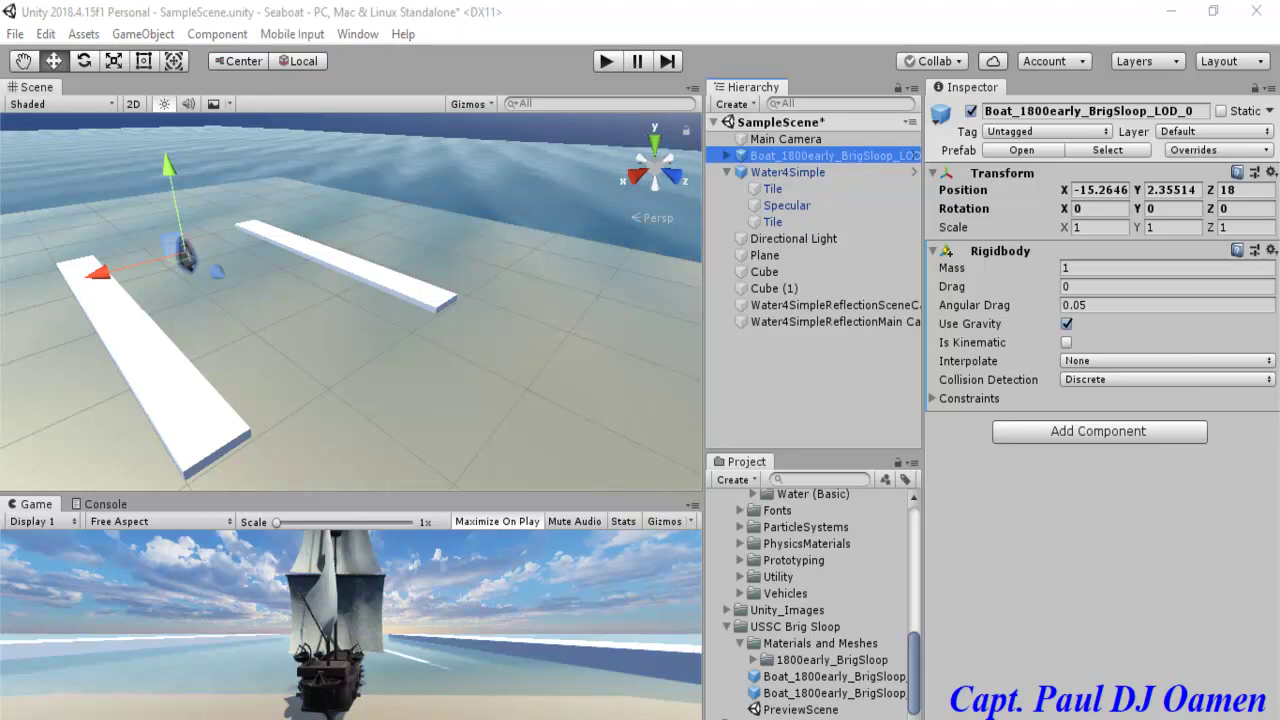
{"action": "left_click", "coordinate": [807, 157]}
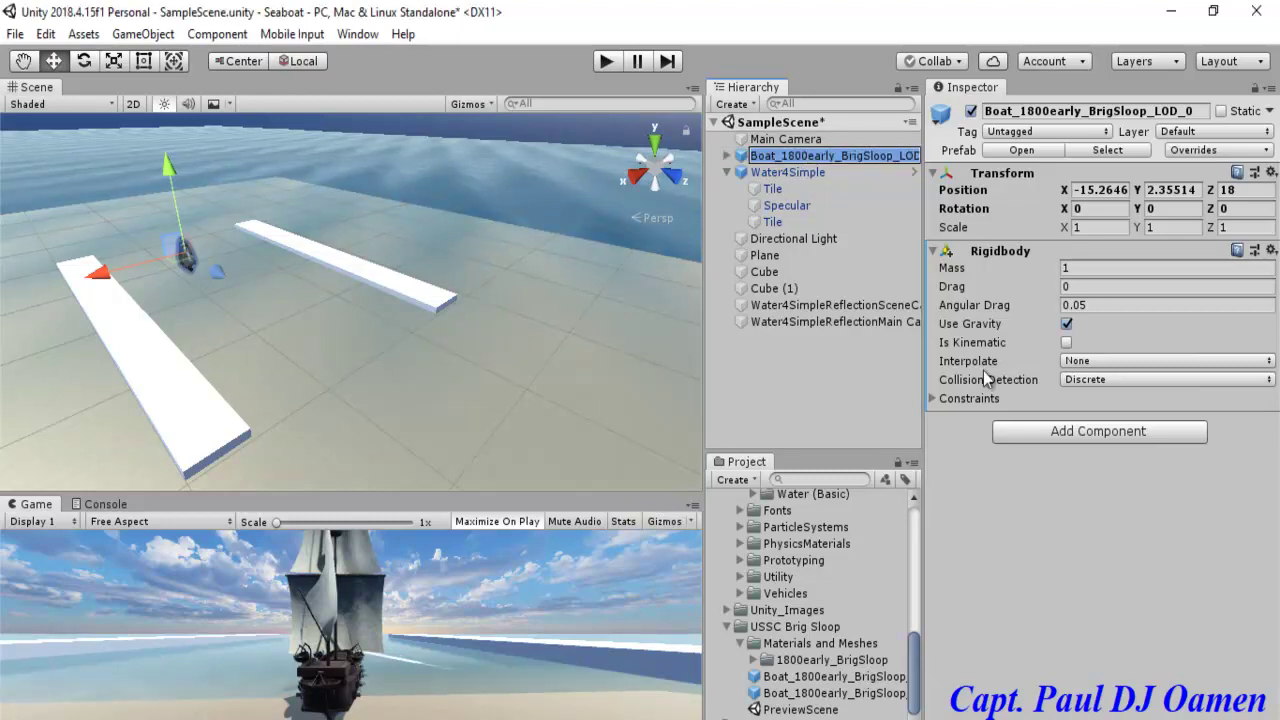
{"action": "left_click", "coordinate": [820, 406]}
{"action": "left_click", "coordinate": [828, 158]}
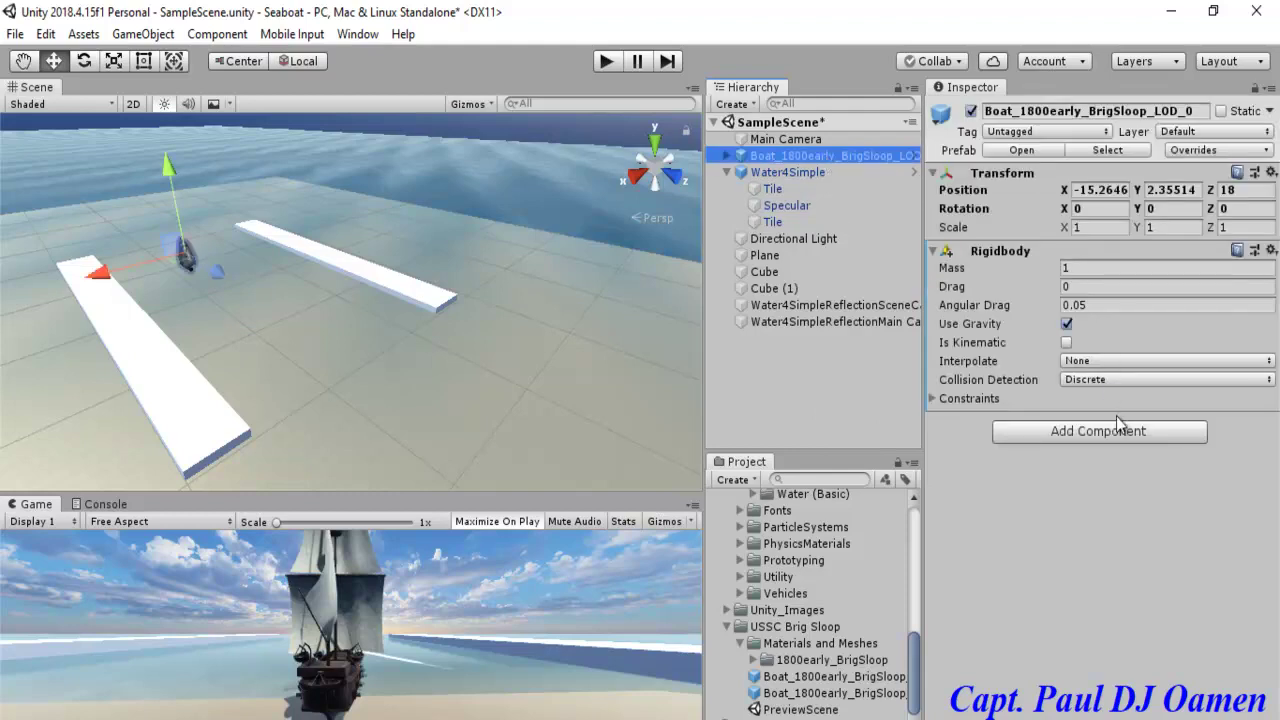
{"action": "left_click", "coordinate": [1070, 431]}
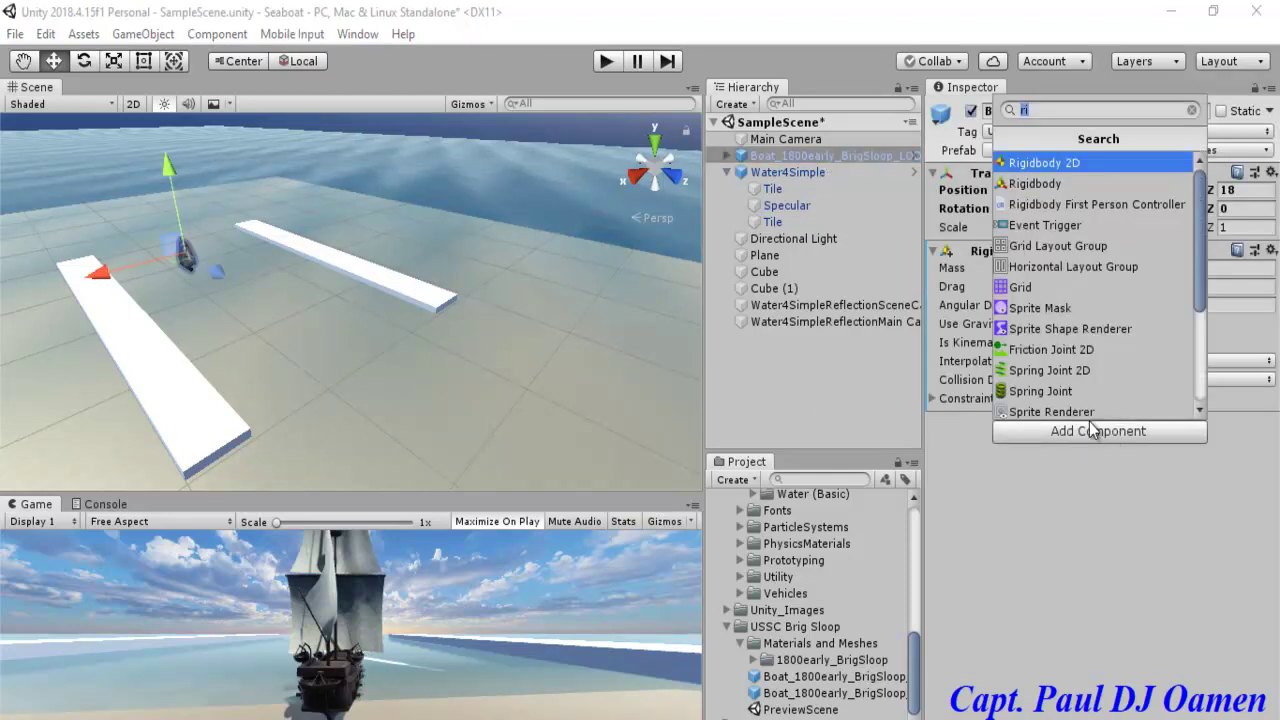
{"action": "left_click", "coordinate": [1043, 114]}
{"action": "left_click_drag", "start_coordinate": [1043, 114], "coordinate": [1012, 110]}
{"action": "type", "text": "scri"}
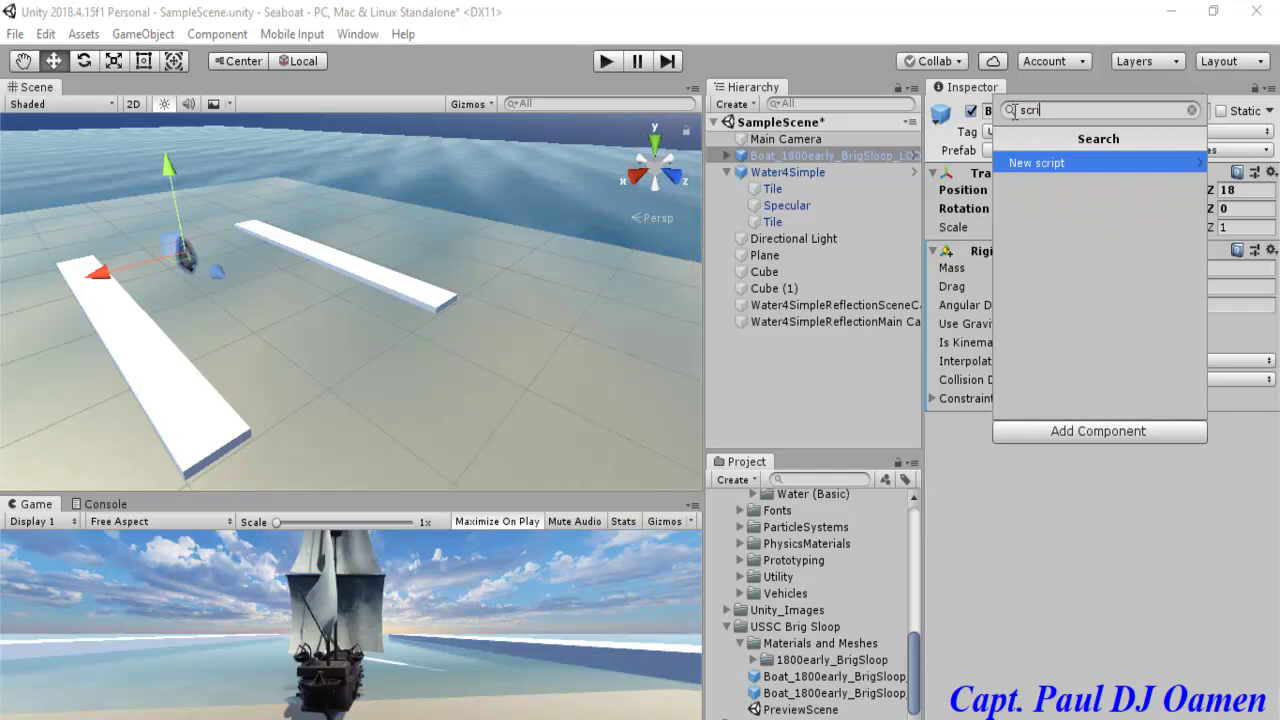
{"action": "left_click", "coordinate": [1178, 165]}
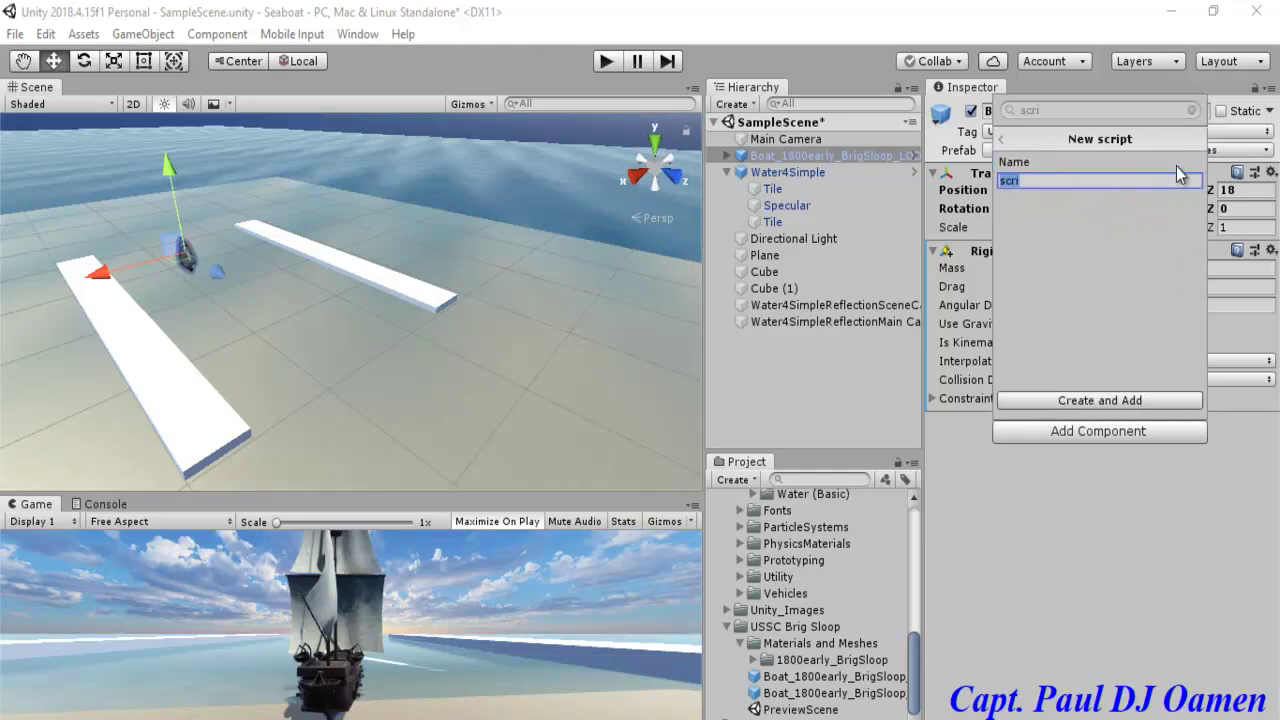
{"action": "left_click", "coordinate": [1122, 490]}
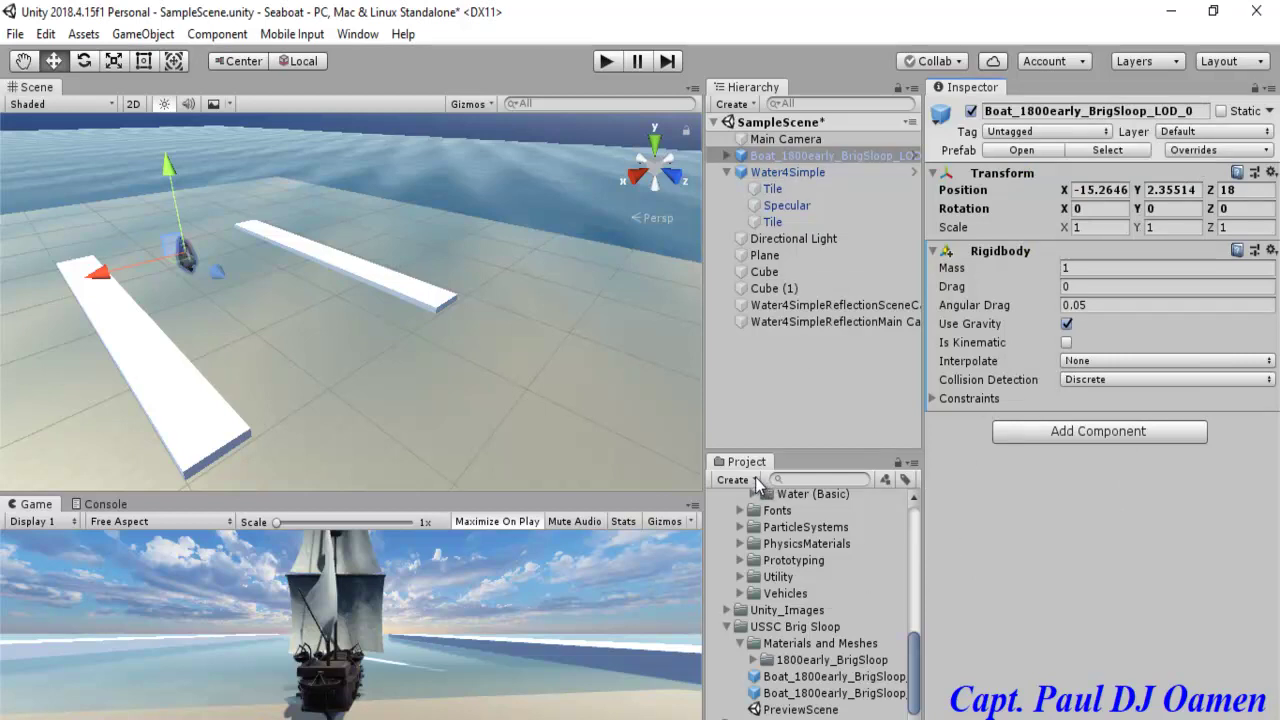
Step: Create a C# script named SailingBoat in the project and open it in Visual Studio
{"action": "left_click", "coordinate": [828, 156]}
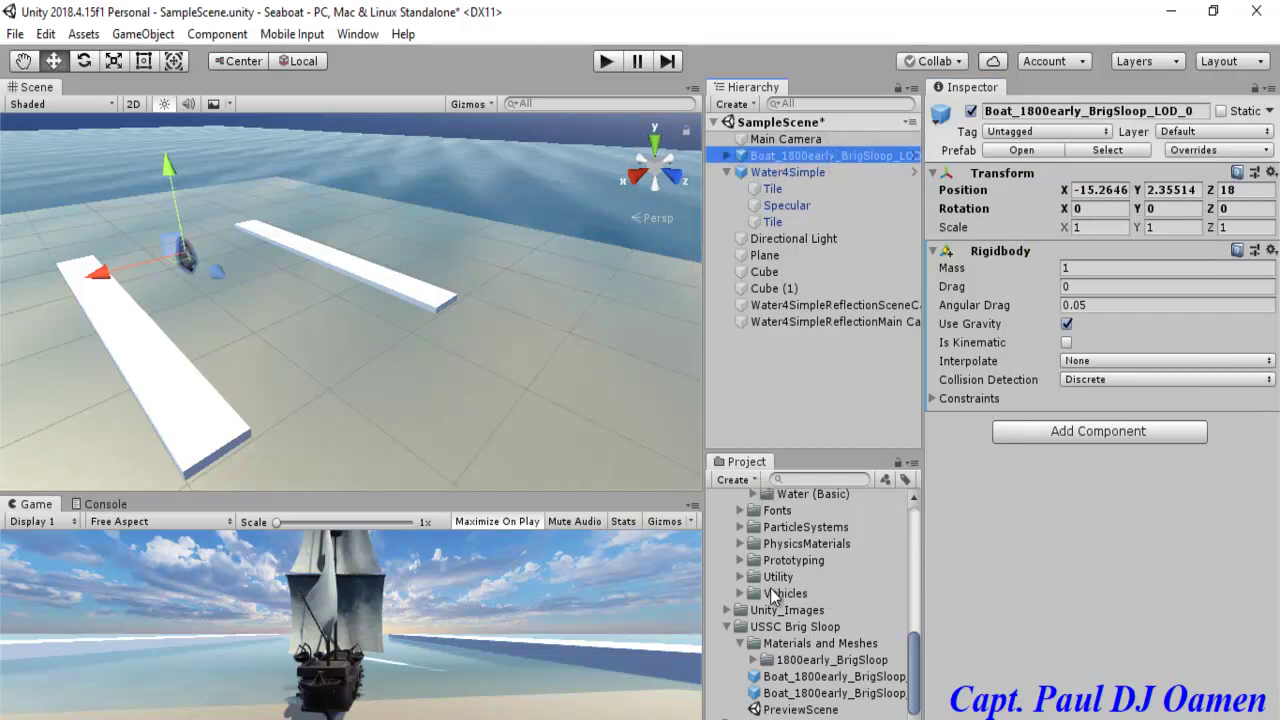
{"action": "left_click", "coordinate": [755, 482]}
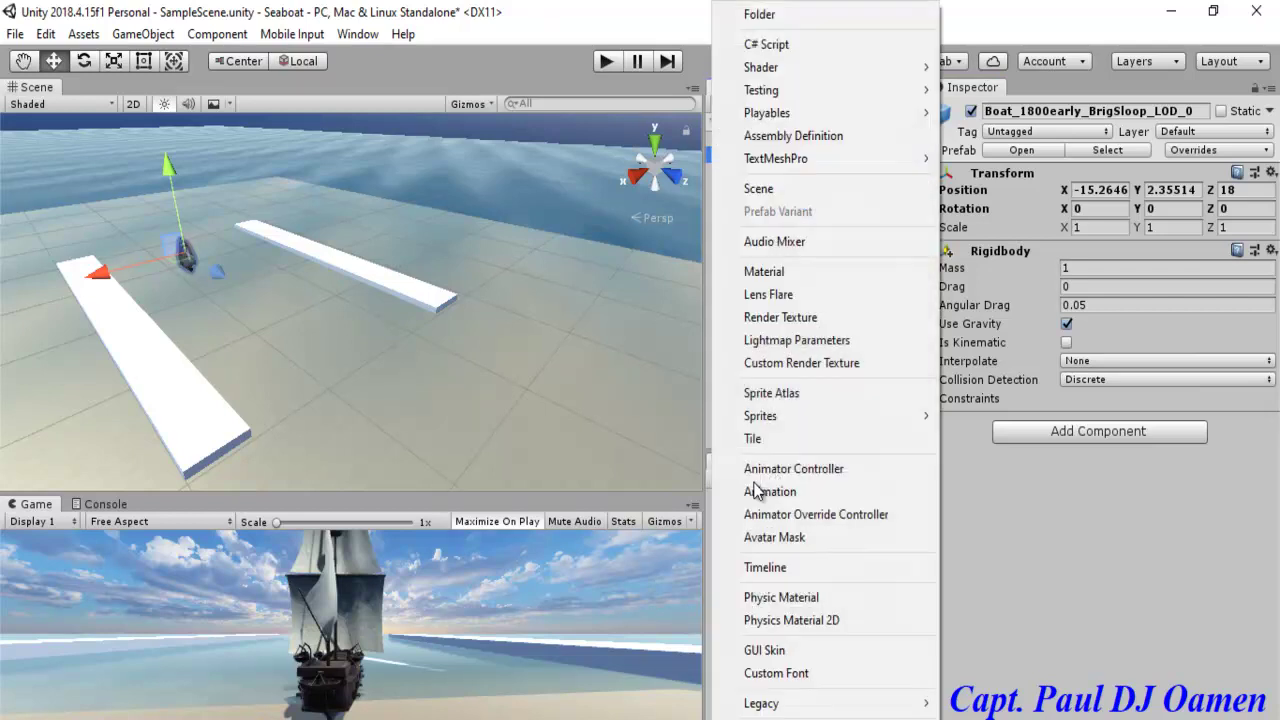
{"action": "left_click", "coordinate": [757, 46]}
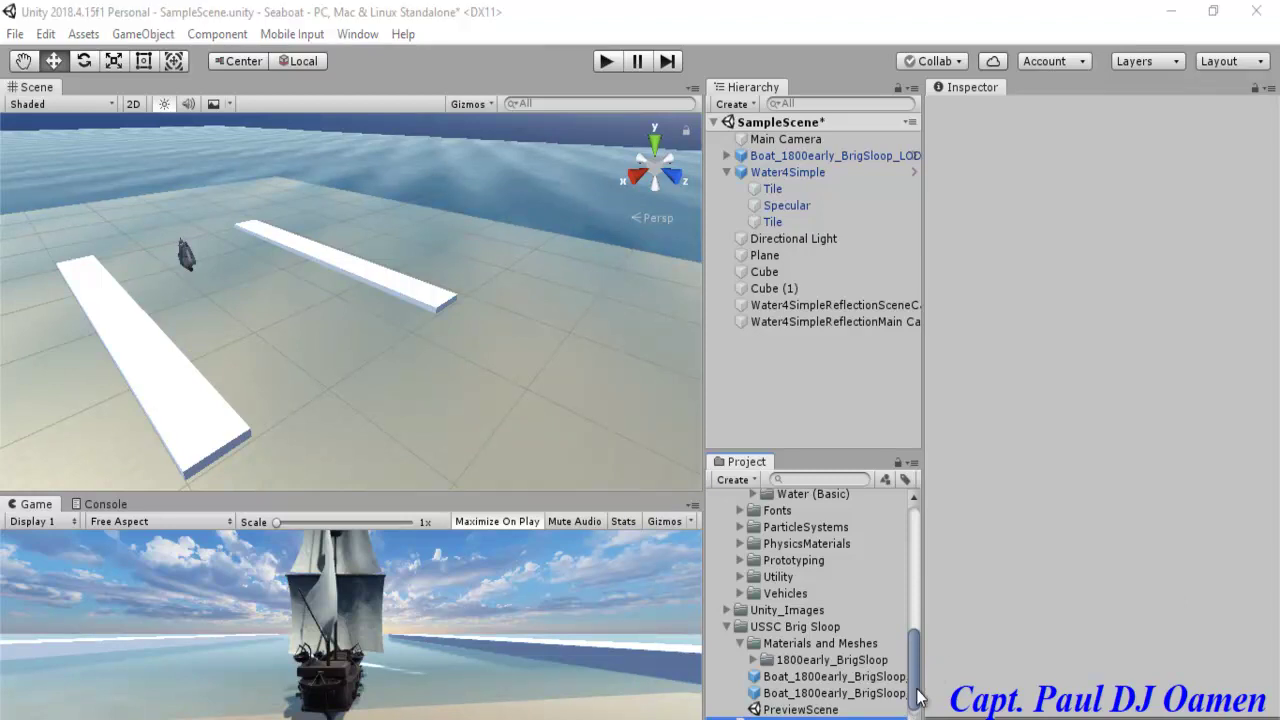
{"action": "left_click_drag", "start_coordinate": [916, 694], "coordinate": [916, 705]}
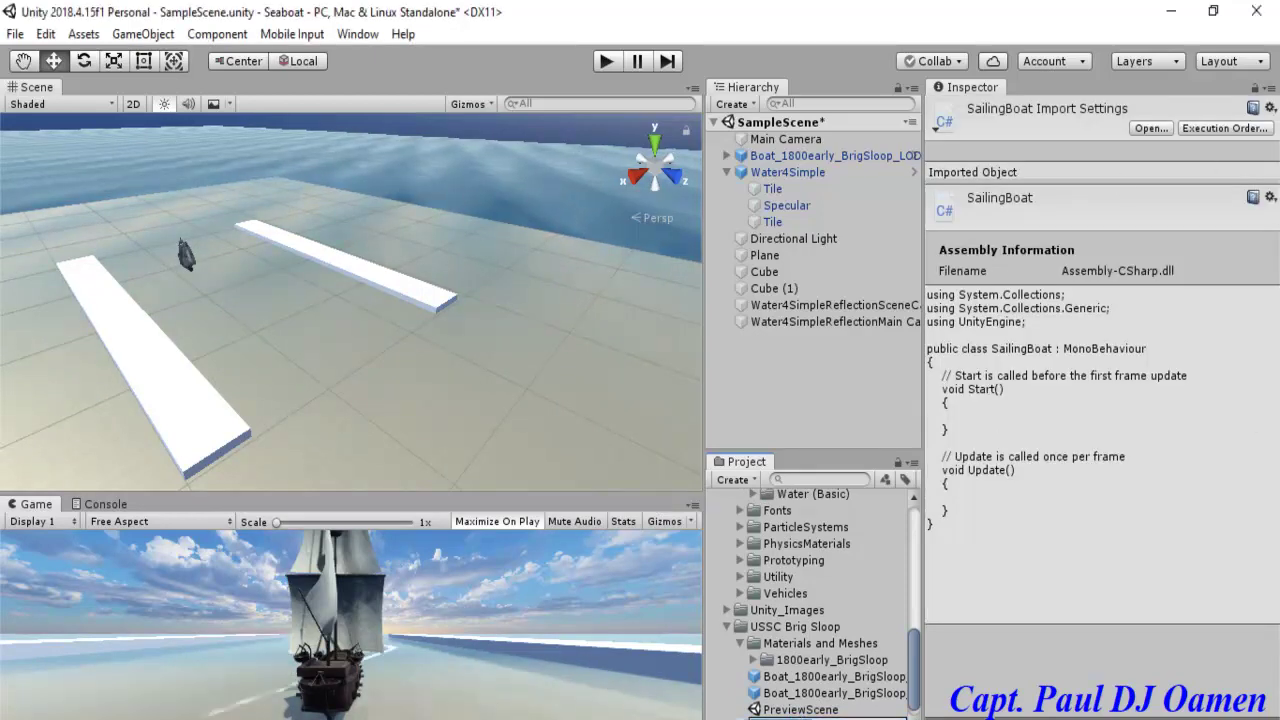
{"action": "left_click", "coordinate": [1155, 128]}
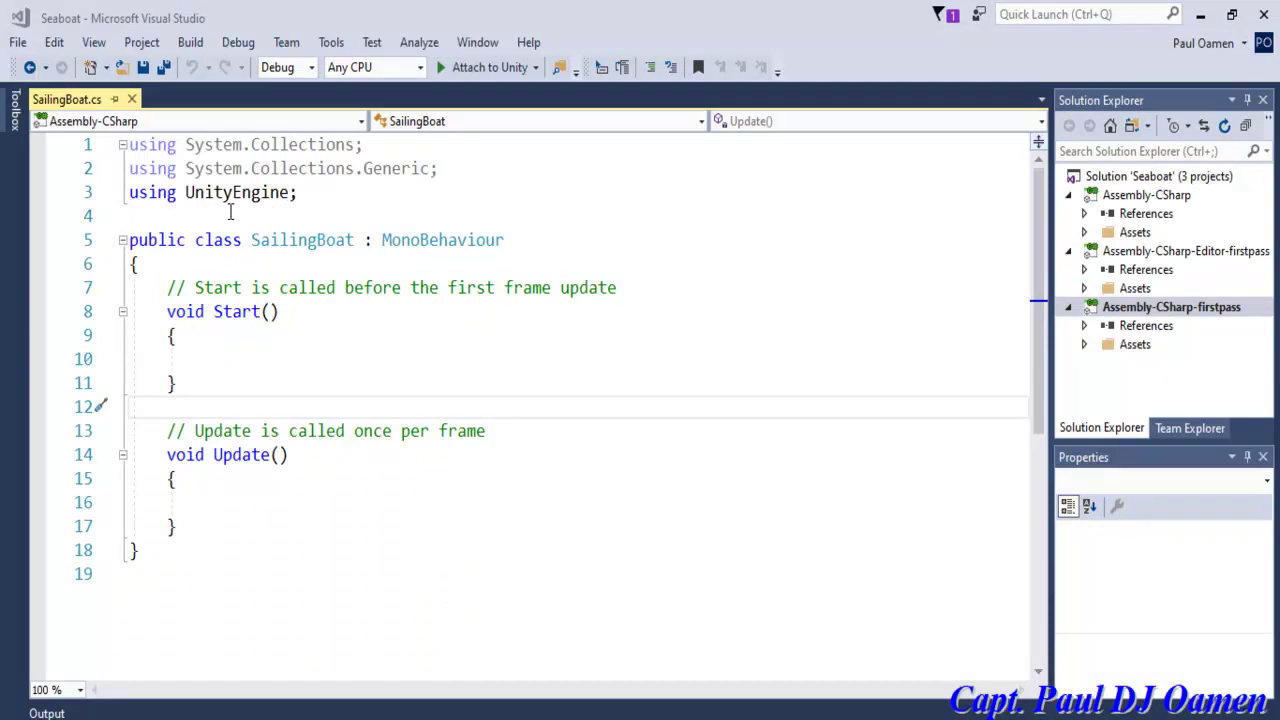
Step: Declare a public float speed = 20f field at the start of the SailingBoat class, above the Start method
{"action": "left_click", "coordinate": [345, 197]}
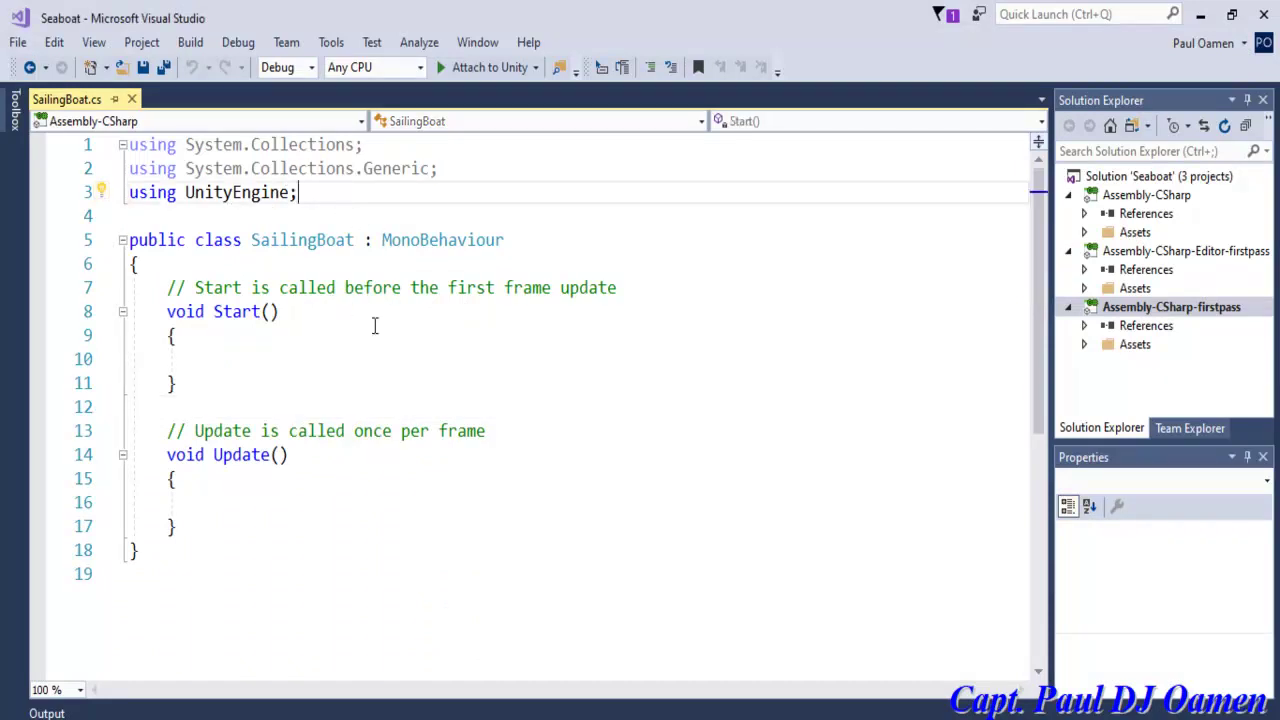
{"action": "left_click", "coordinate": [187, 268]}
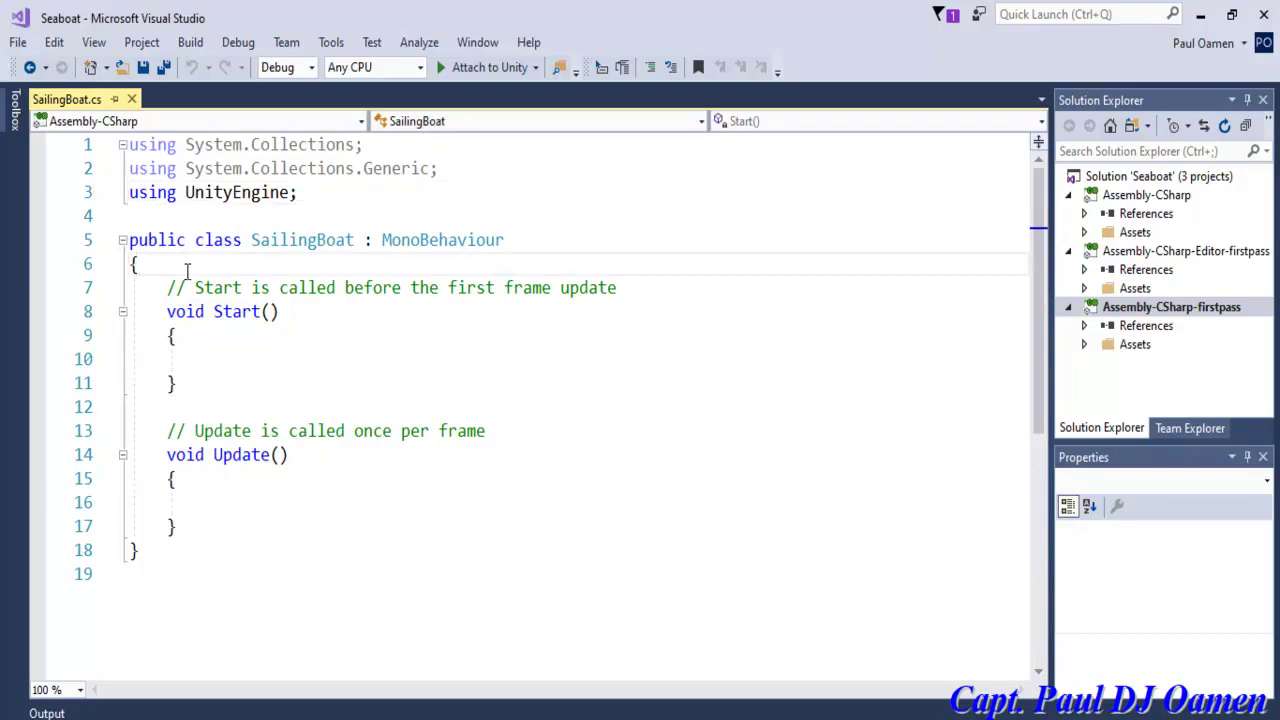
{"action": "key", "text": "Return"}
{"action": "key", "text": "Return"}
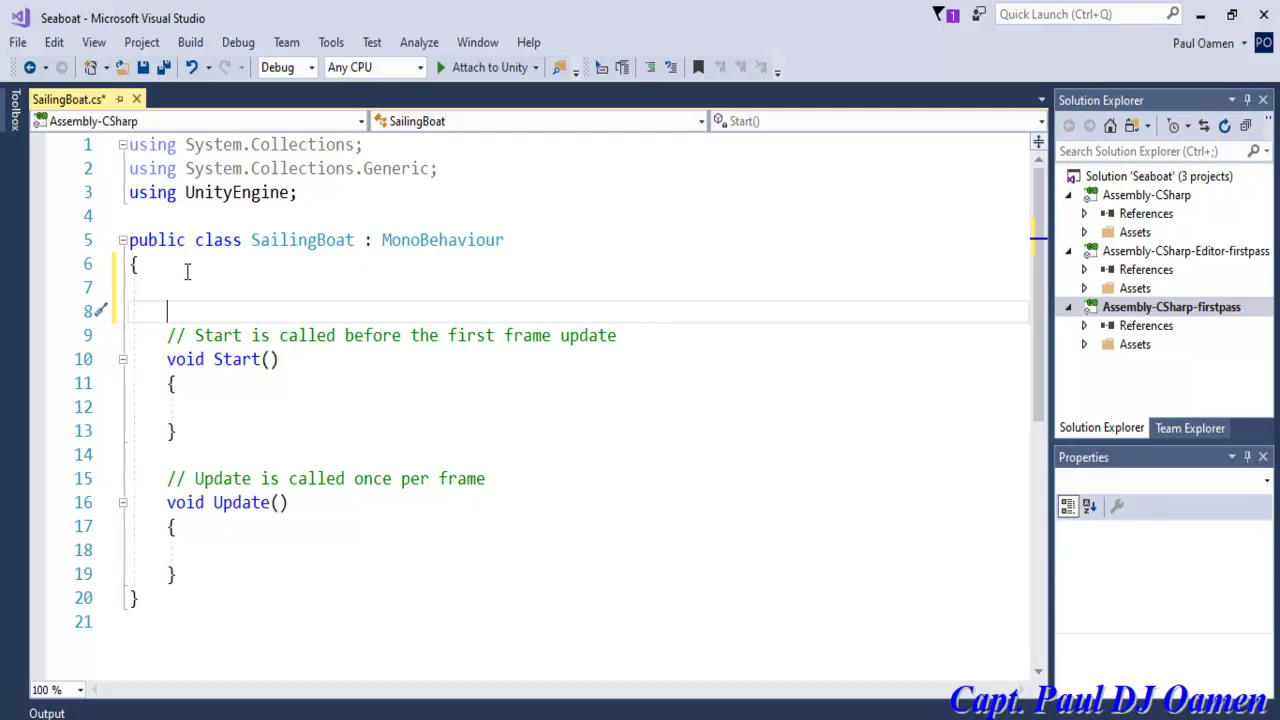
{"action": "type", "text": "Public "}
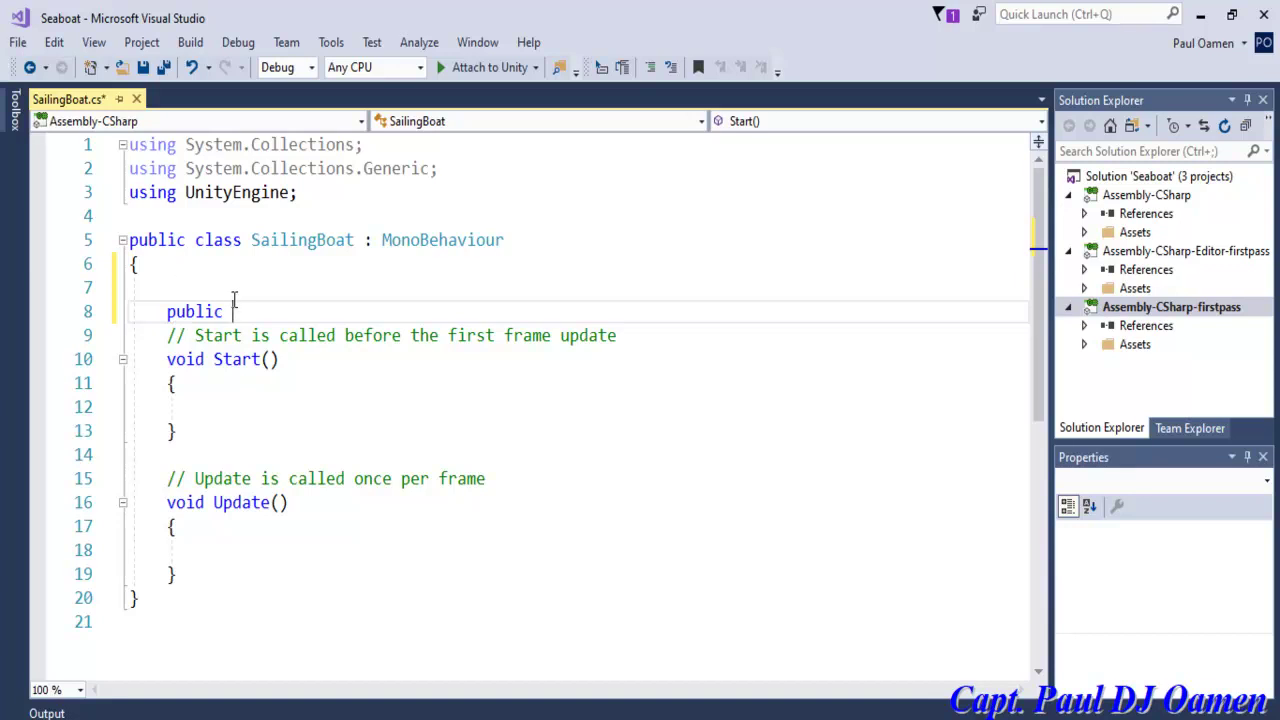
{"action": "type", "text": "float"}
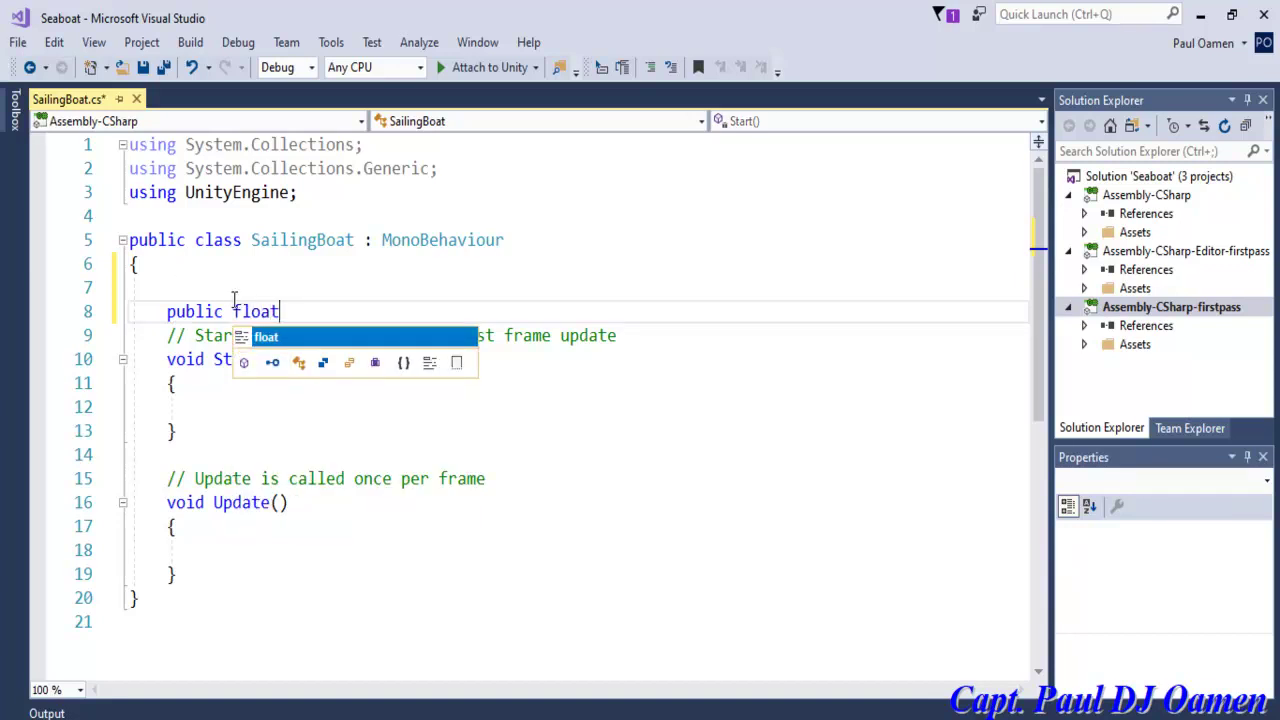
{"action": "type", "text": " spee"}
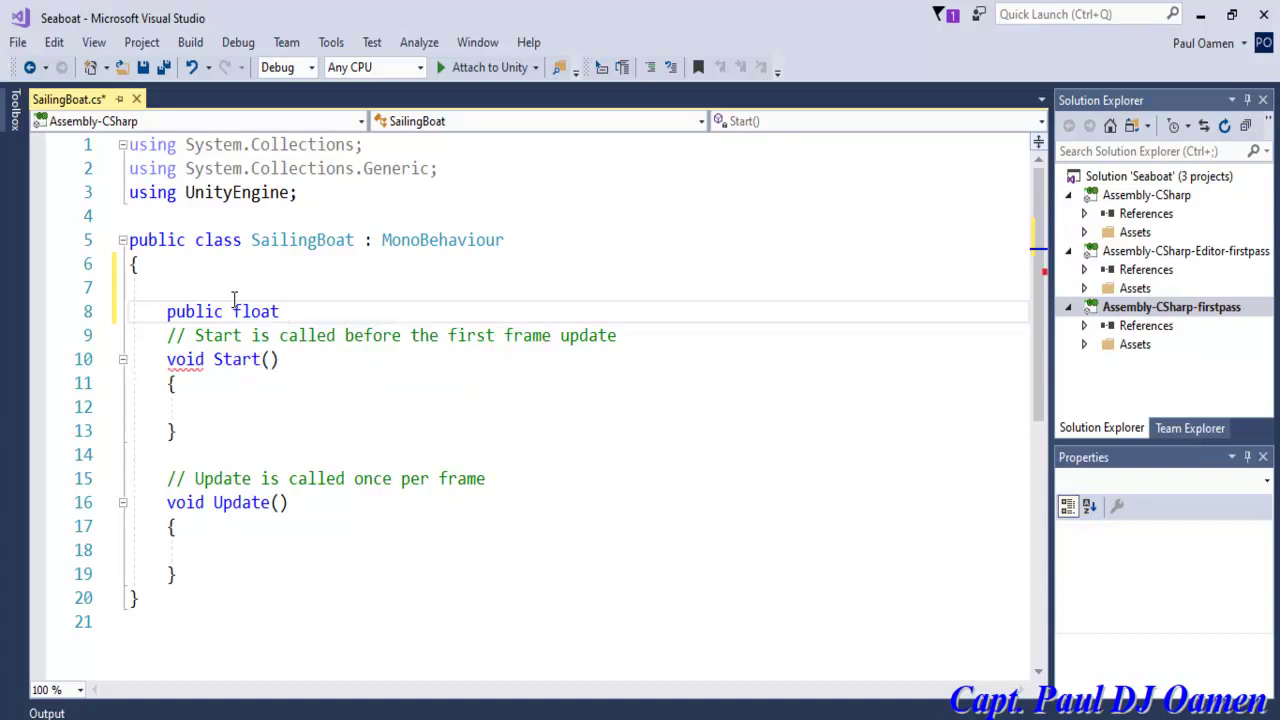
{"action": "type", "text": "d"}
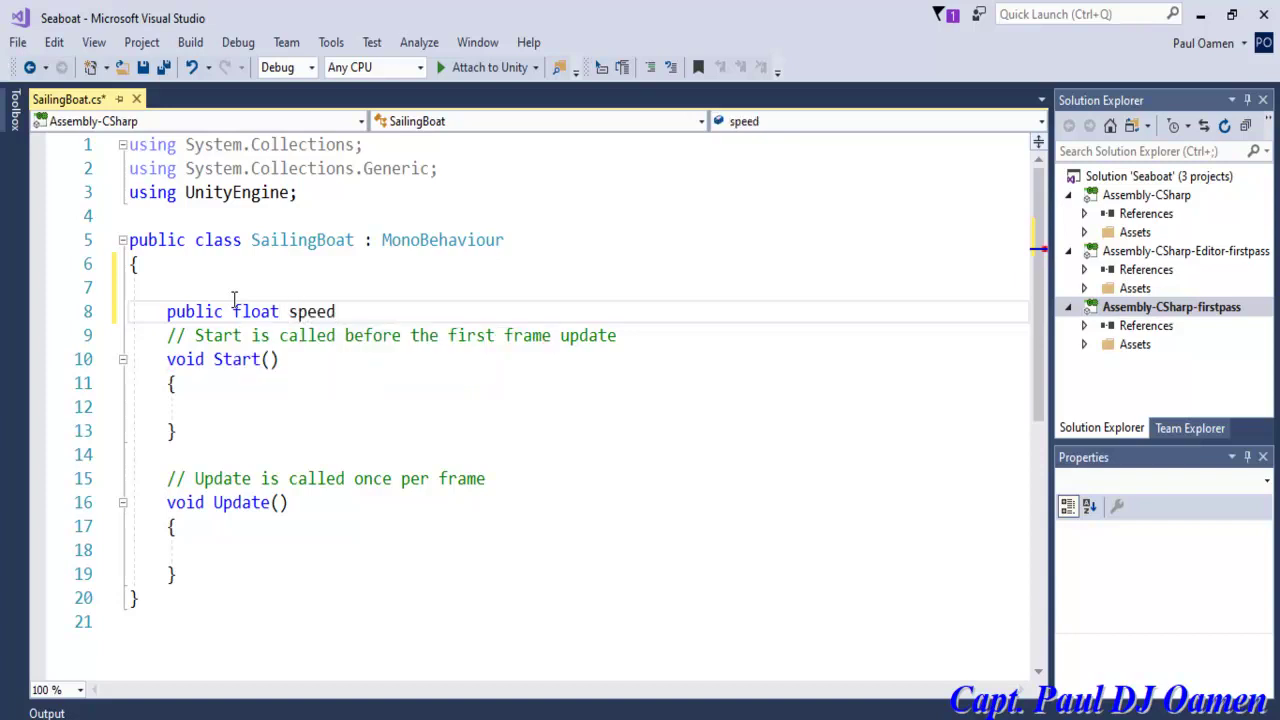
{"action": "type", "text": " =20f;"}
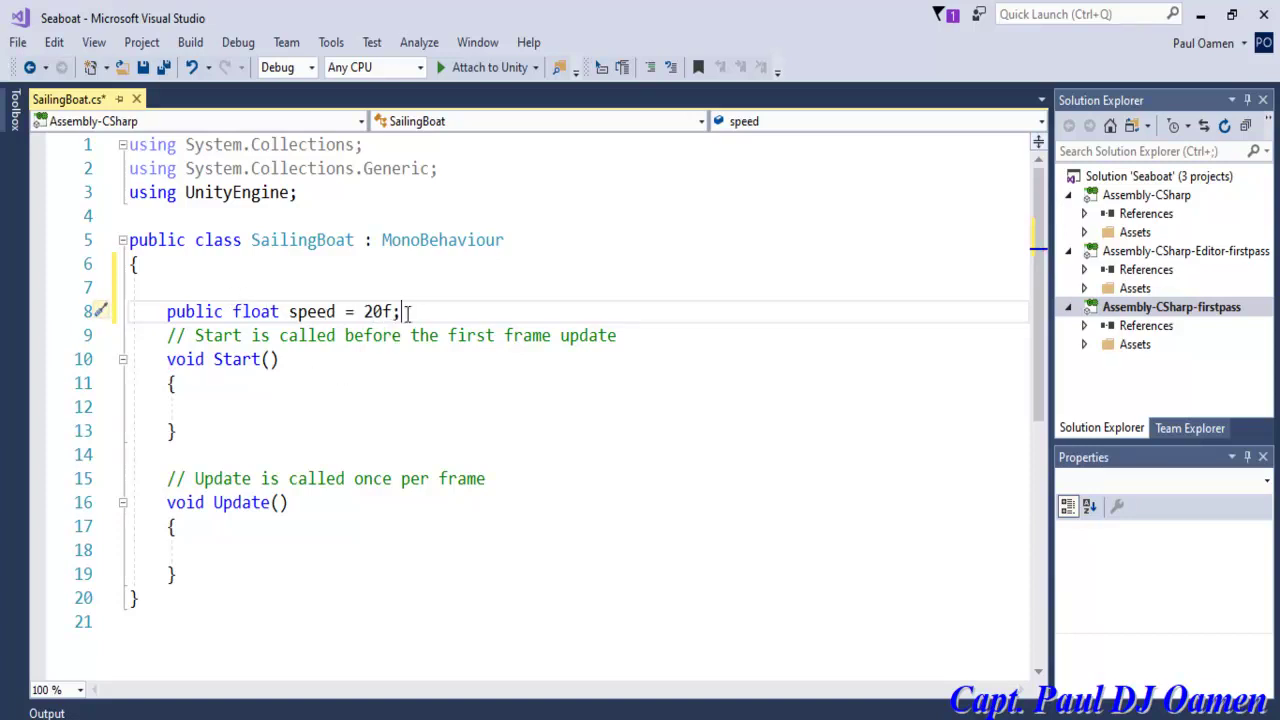
Step: Duplicate the speed declaration on the line below and rename the copy's variable to speedrate
{"action": "left_click_drag", "start_coordinate": [402, 312], "coordinate": [163, 310]}
{"action": "key", "text": "ctrl+c"}
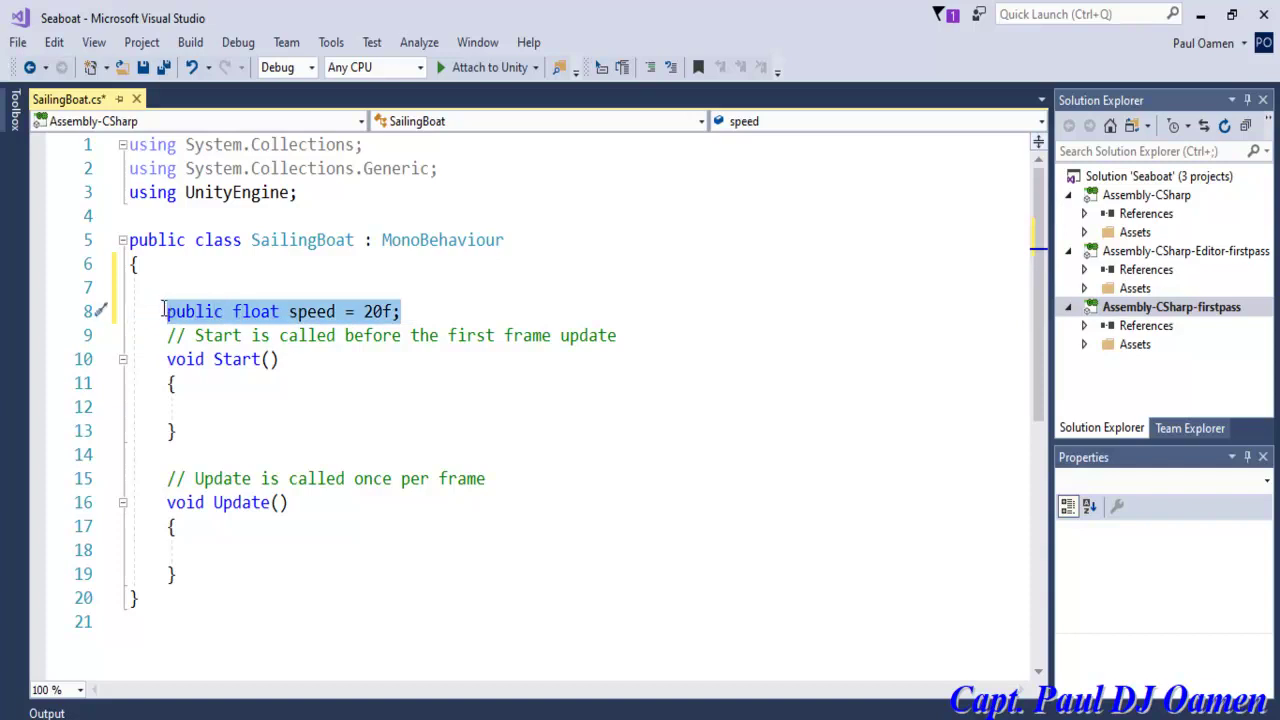
{"action": "left_click", "coordinate": [409, 311]}
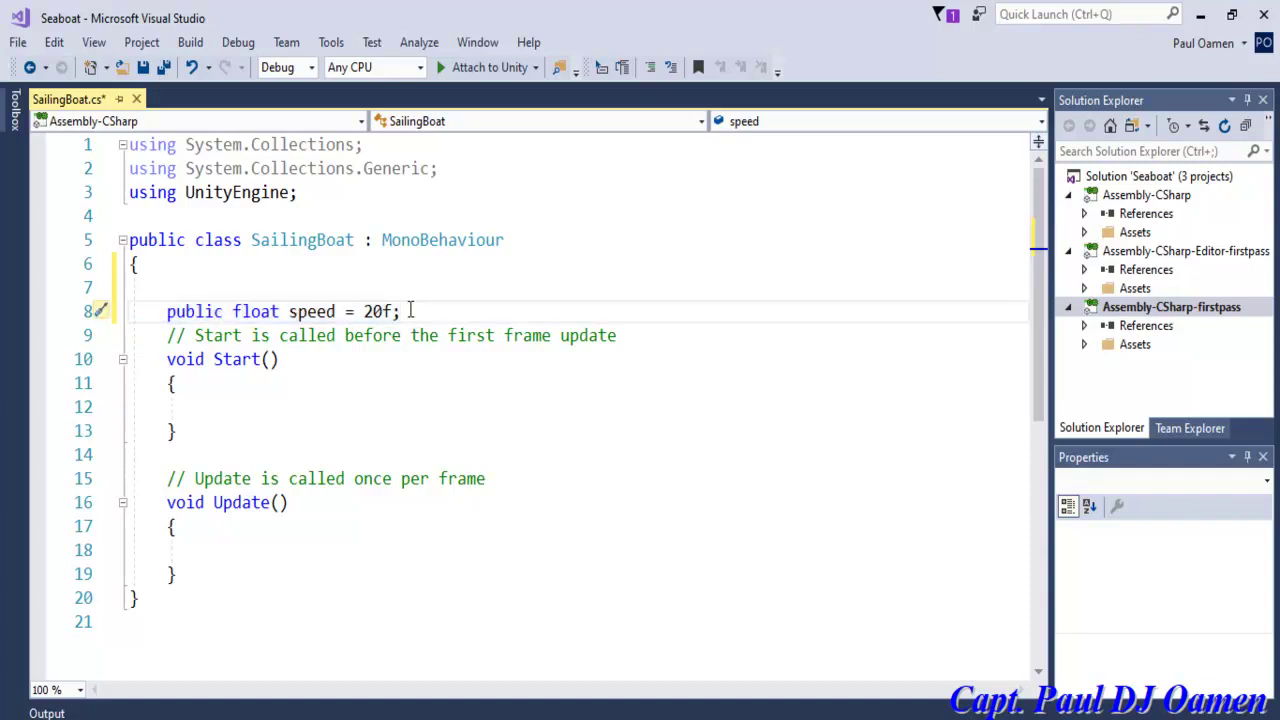
{"action": "key", "text": "Return"}
{"action": "key", "text": "ctrl+v"}
{"action": "left_click", "coordinate": [340, 336]}
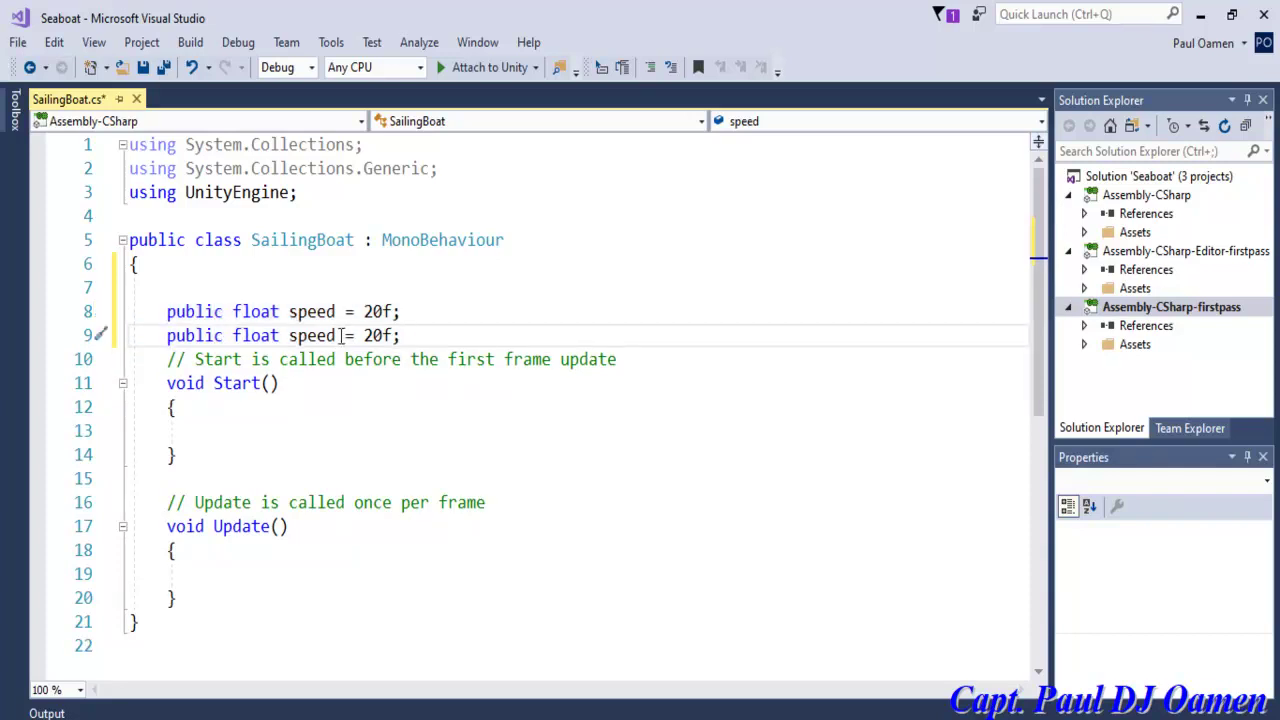
{"action": "type", "text": "rate"}
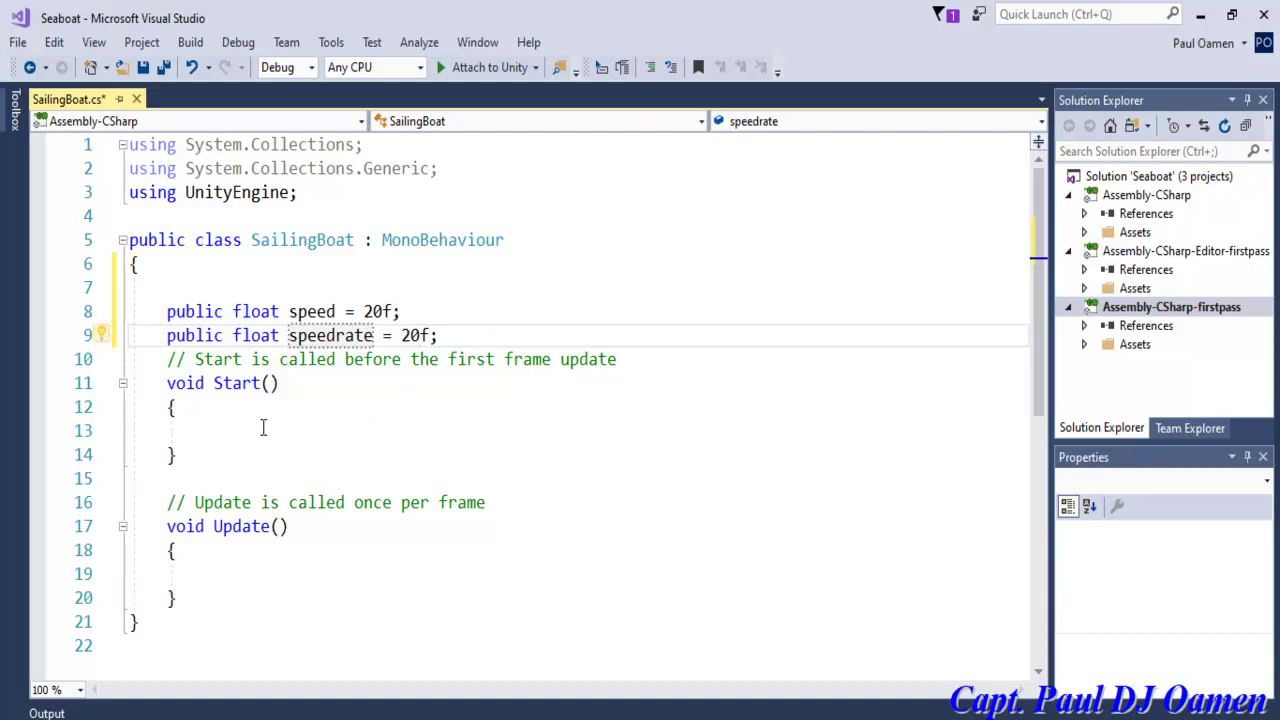
Step: Declare a private Rigidbody field named rb below the two float fields, leaving a blank line between
{"action": "left_click", "coordinate": [448, 335]}
{"action": "key", "text": "Return"}
{"action": "key", "text": "Return"}
{"action": "type", "text": "private "}
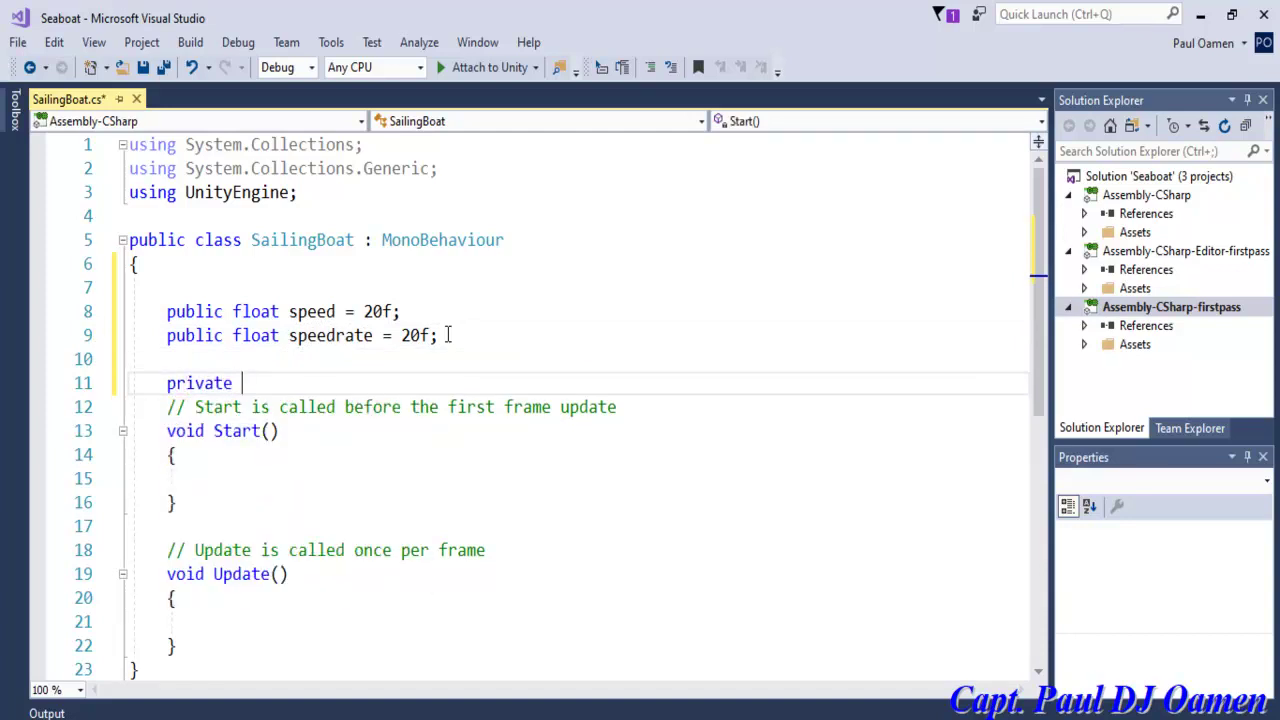
{"action": "type", "text": "R"}
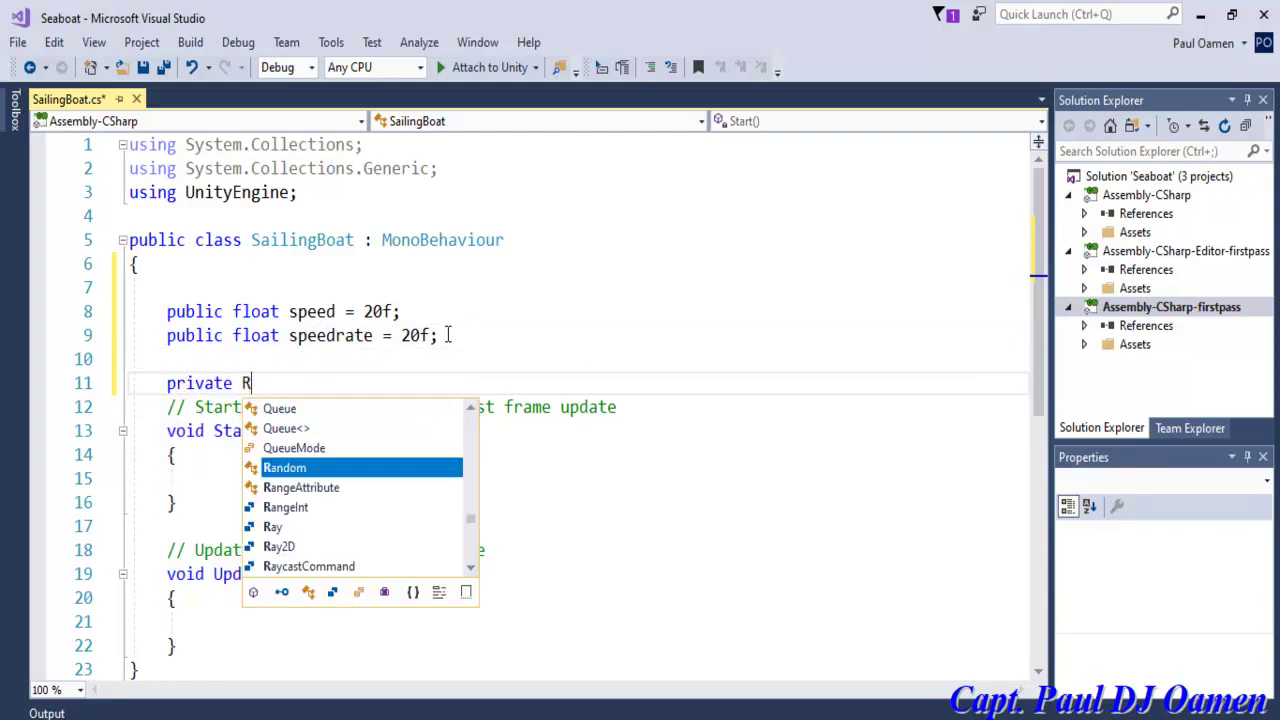
{"action": "type", "text": "i"}
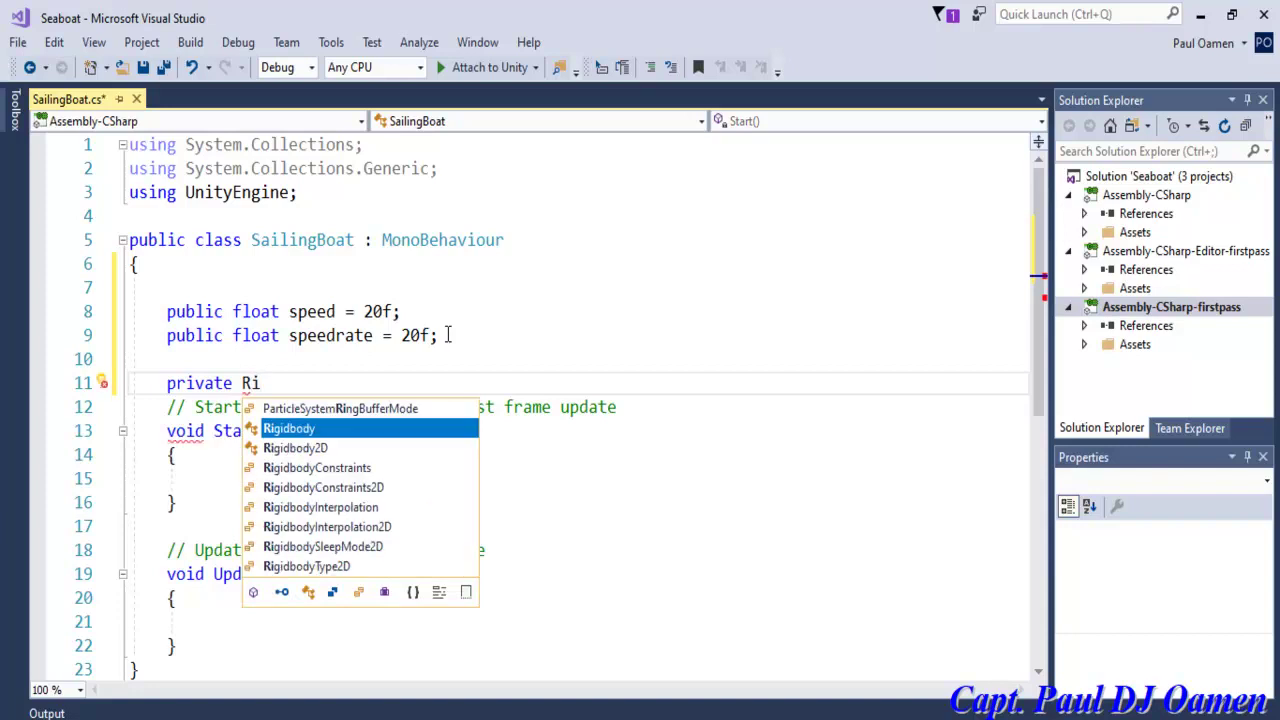
{"action": "double_click", "coordinate": [328, 426]}
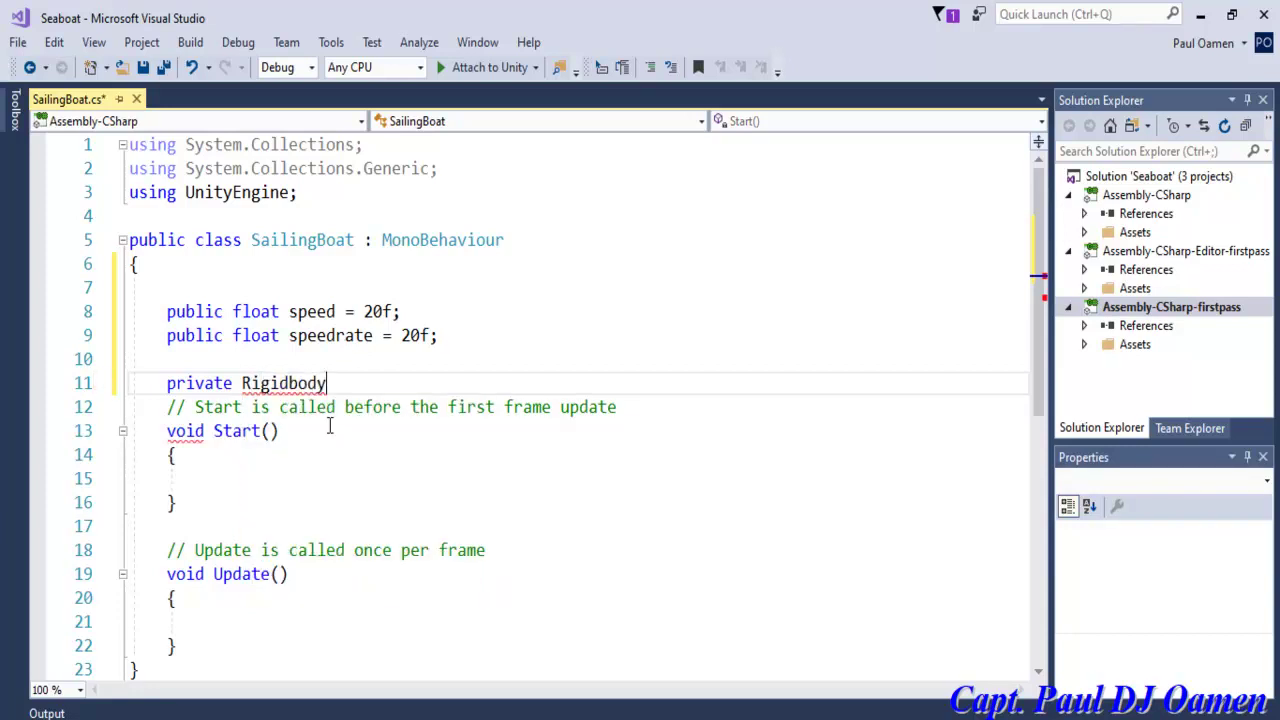
{"action": "type", "text": "rb"}
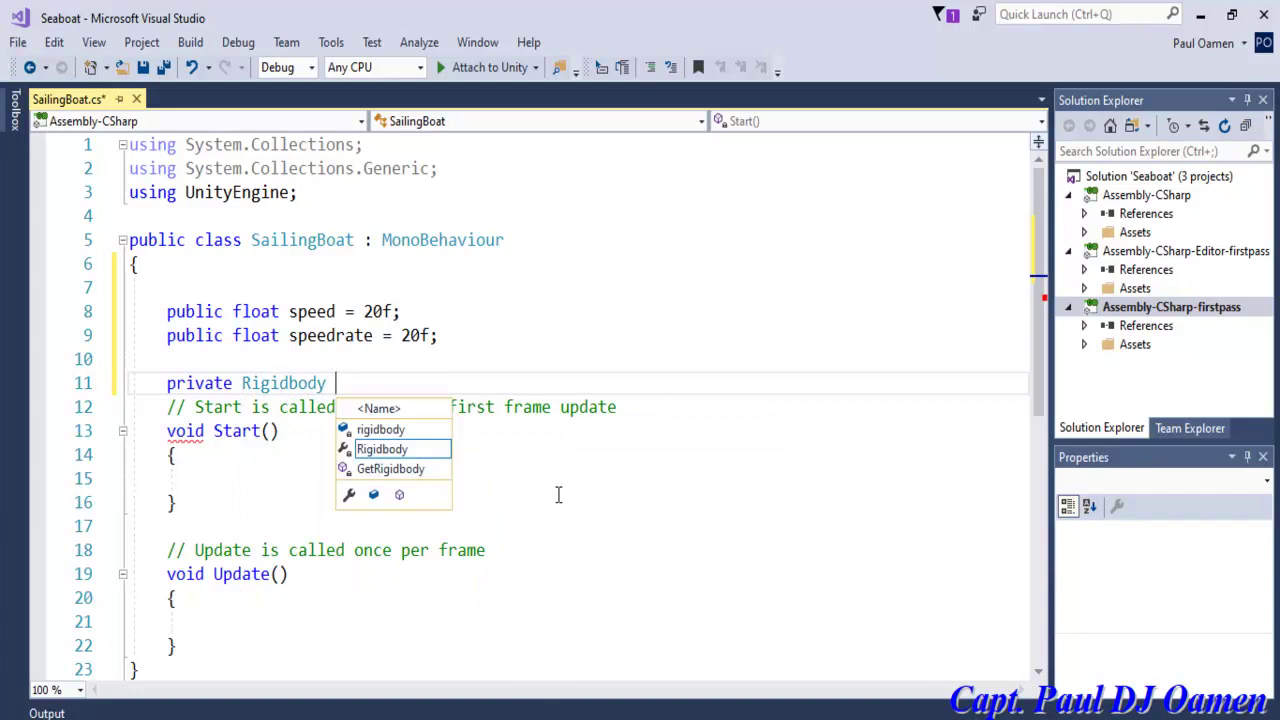
{"action": "type", "text": ";"}
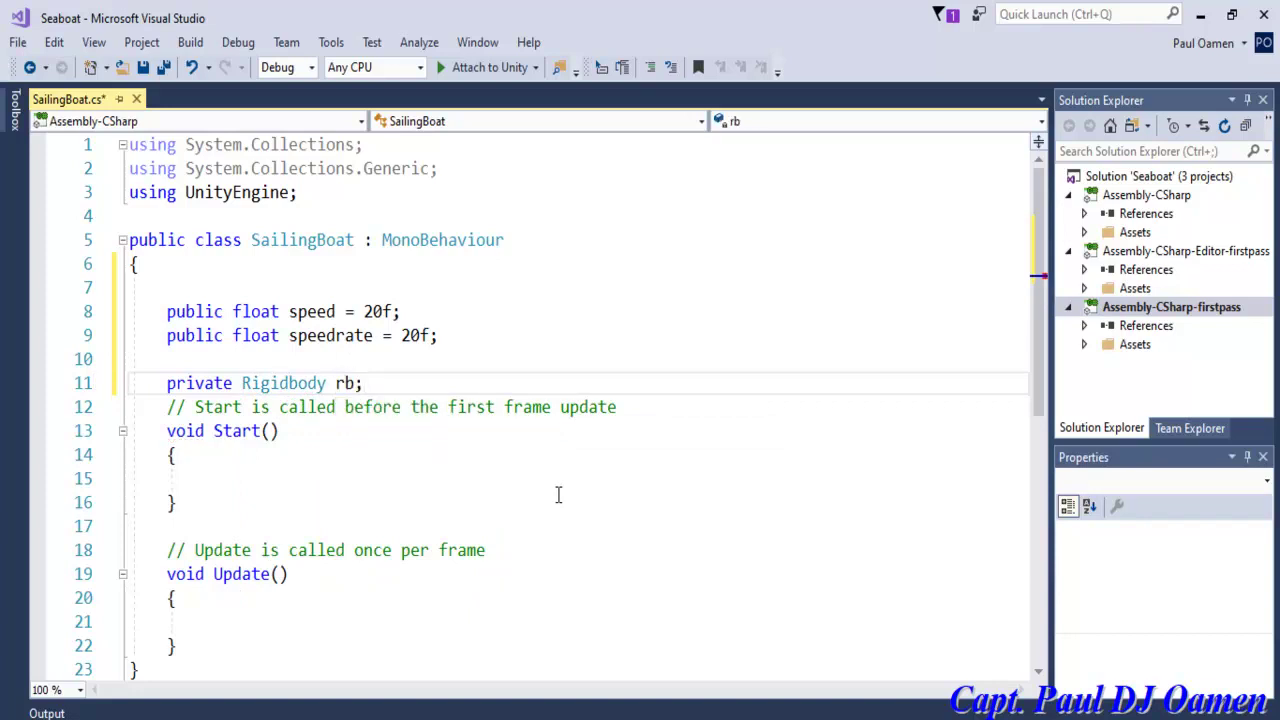
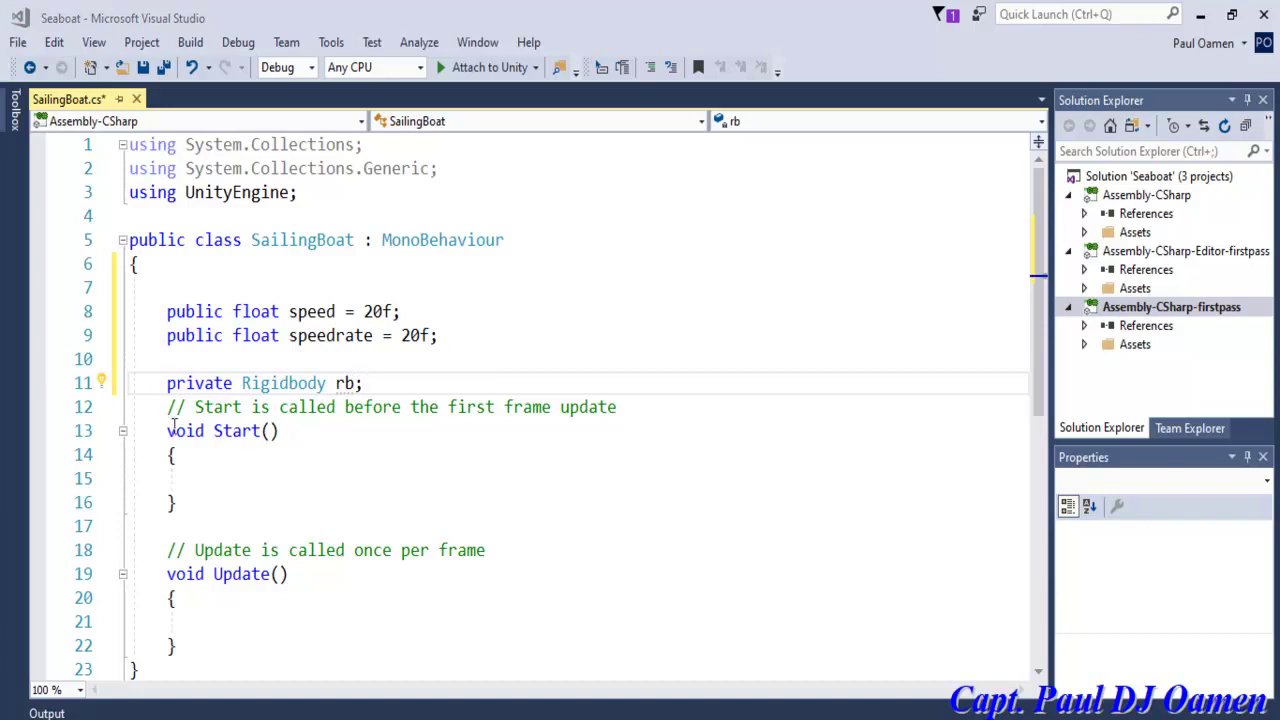
Step: In the Start method, assign rb = GetComponent<Rigidbody>();
{"action": "left_click_drag", "start_coordinate": [163, 424], "coordinate": [273, 412]}
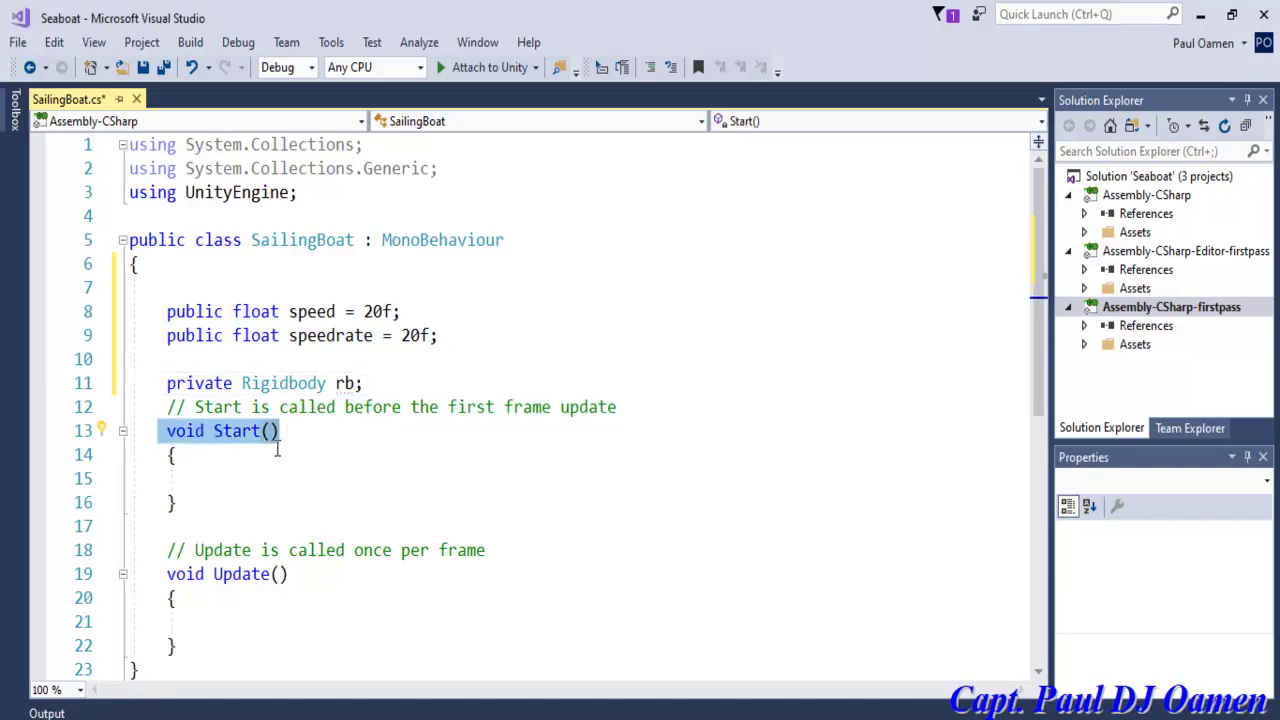
{"action": "left_click", "coordinate": [249, 476]}
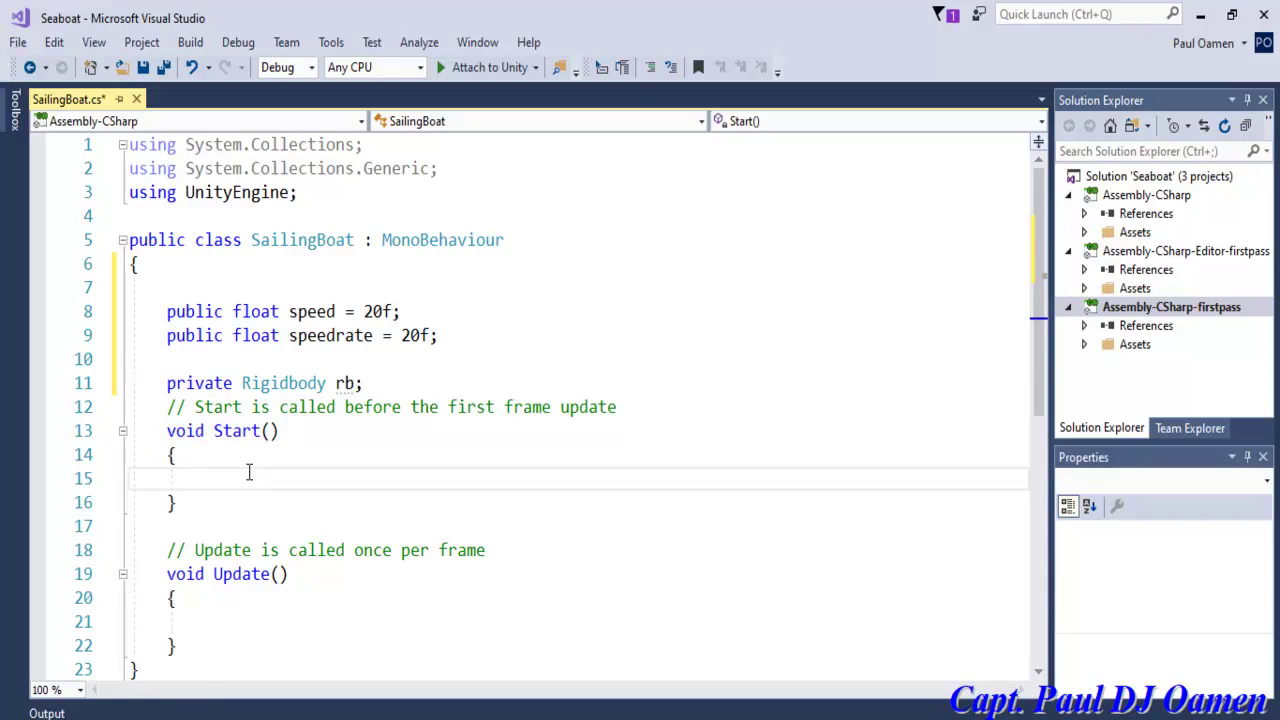
{"action": "type", "text": "r"}
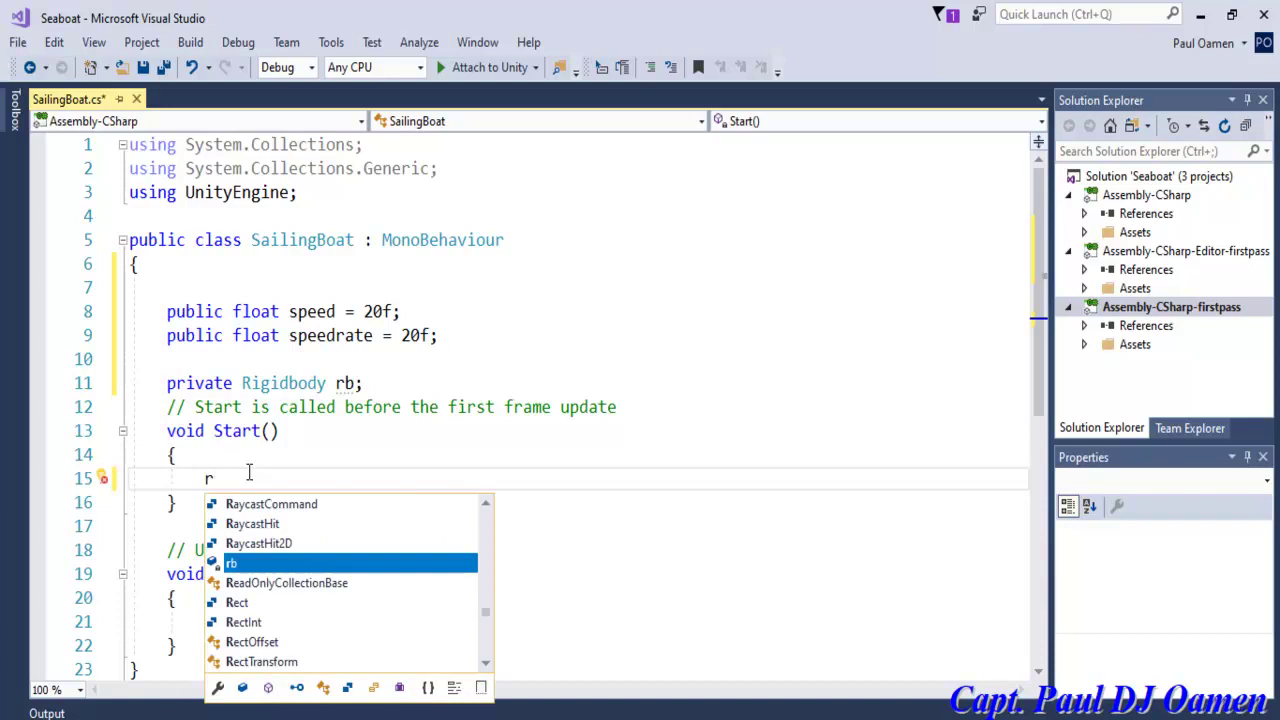
{"action": "type", "text": "b =Get"}
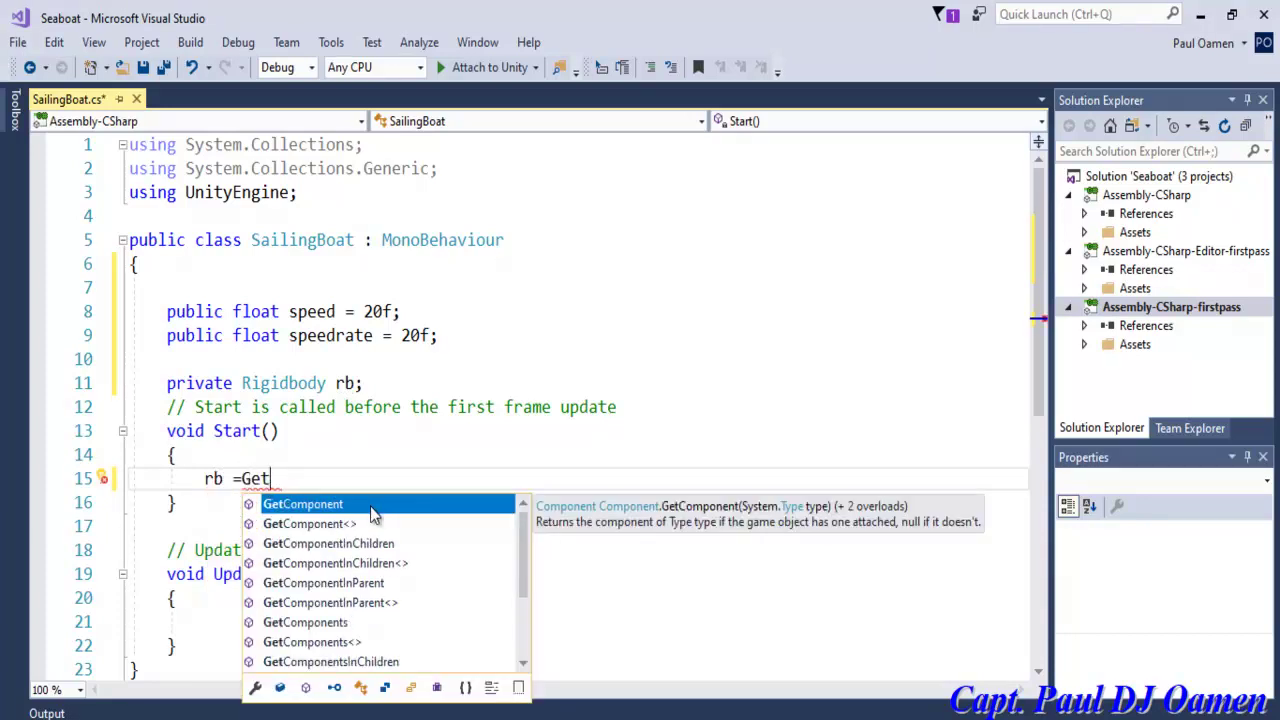
{"action": "double_click", "coordinate": [371, 504]}
{"action": "type", "text": "<R>"}
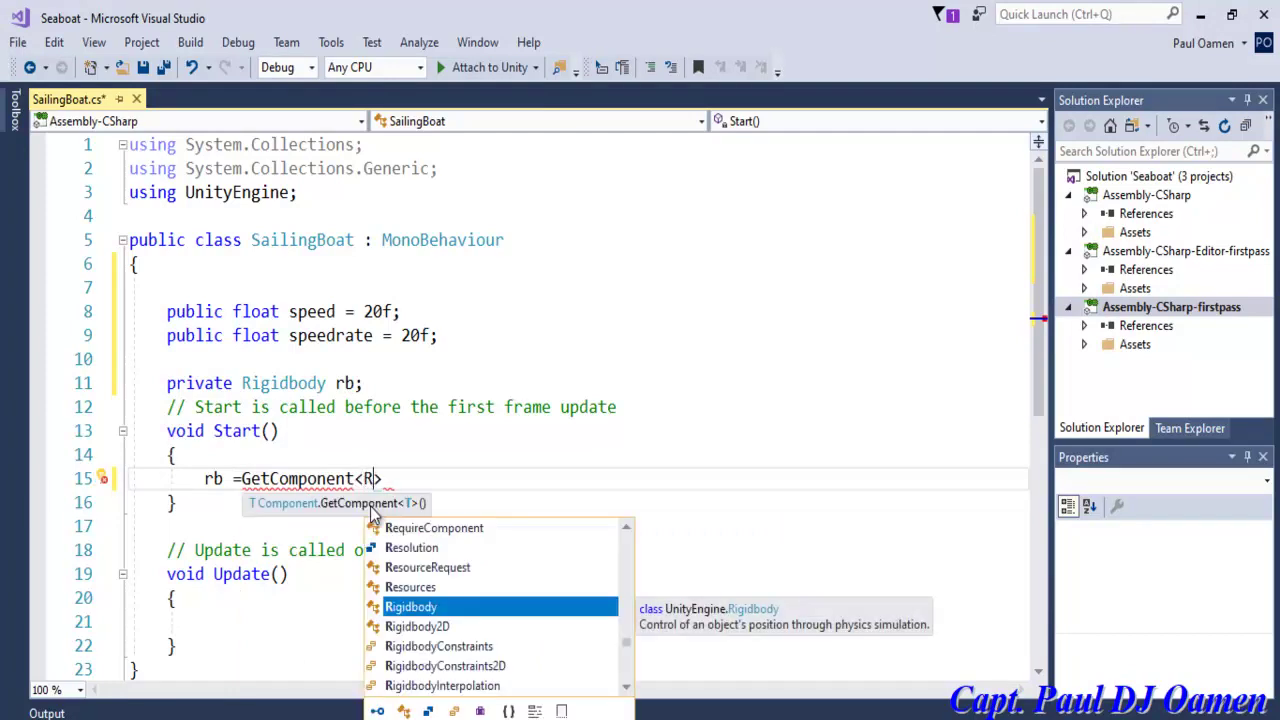
{"action": "double_click", "coordinate": [444, 608]}
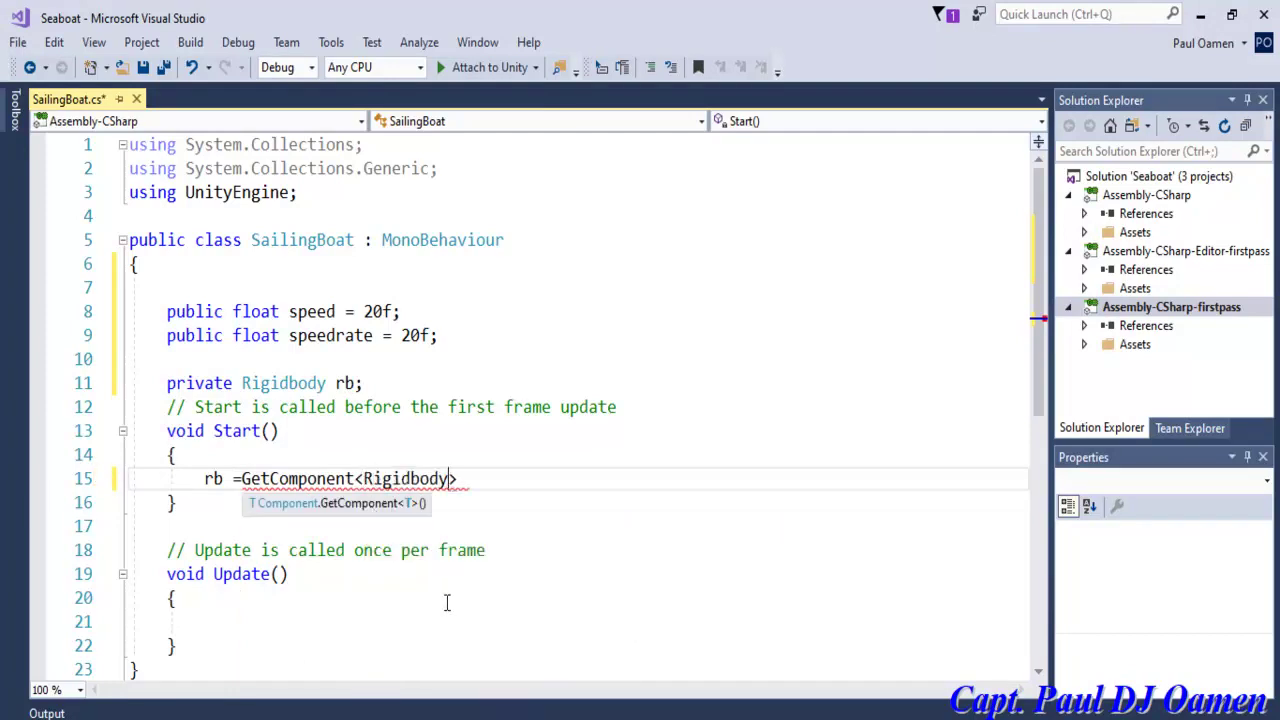
{"action": "left_click", "coordinate": [481, 478]}
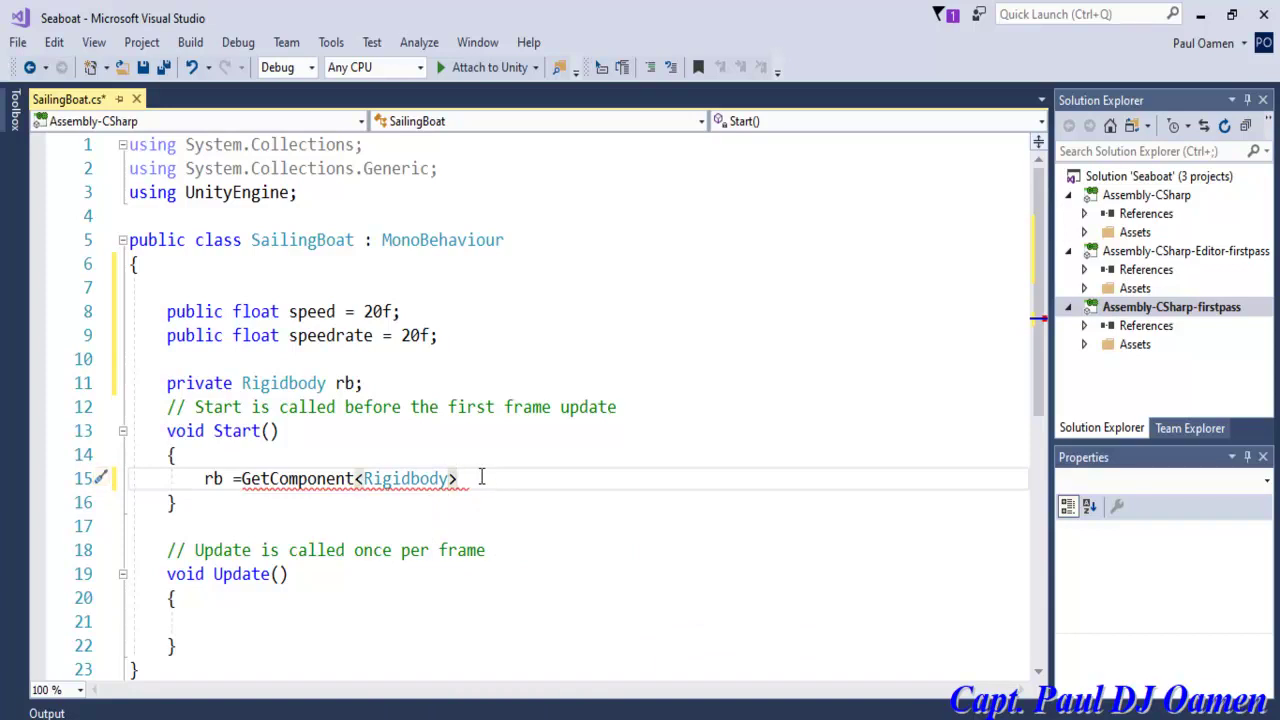
{"action": "type", "text": "();"}
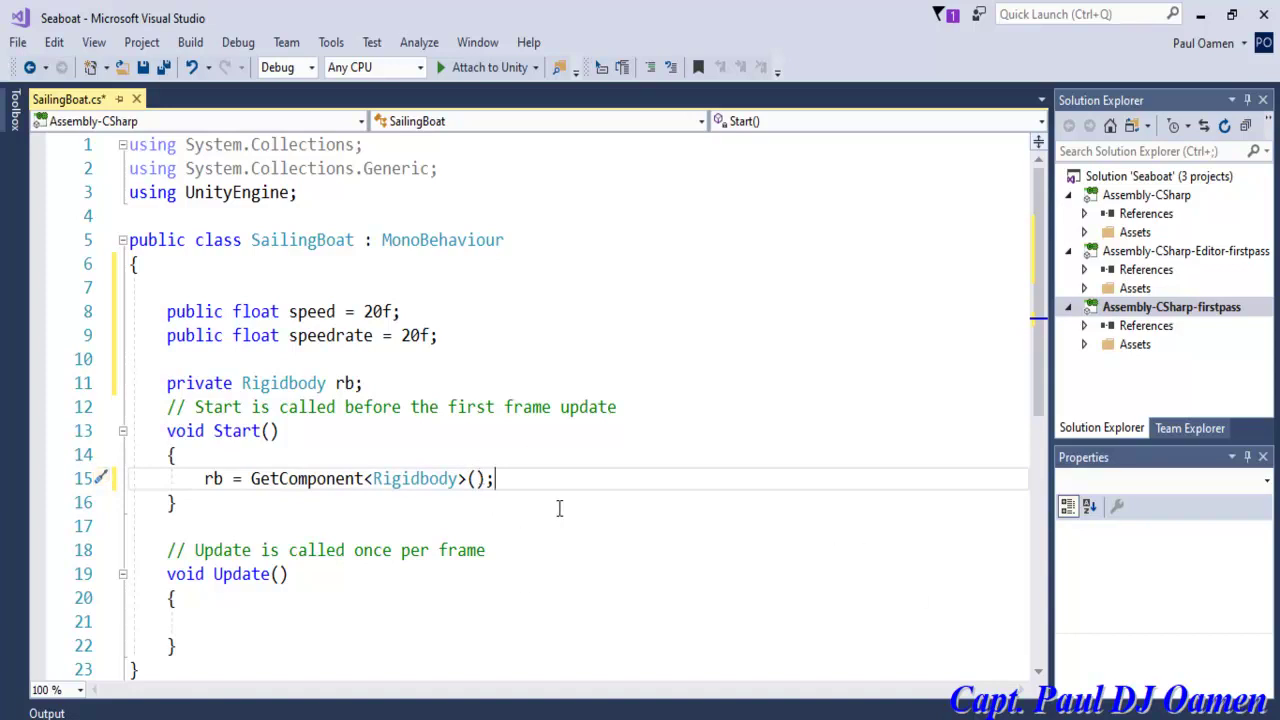
Step: In the Update method, declare float moveHorizontal and assign it an Input.GetAxis call with an empty string argument
{"action": "left_click", "coordinate": [168, 552]}
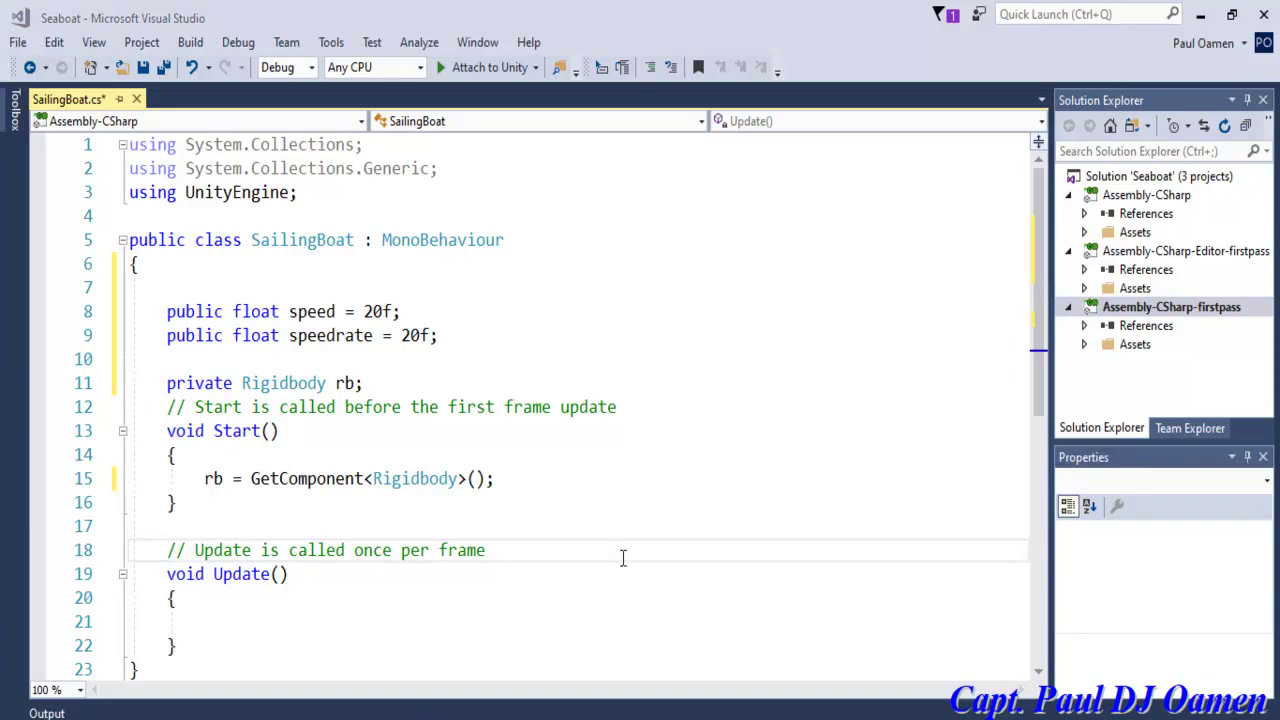
{"action": "left_click_drag", "start_coordinate": [1038, 352], "coordinate": [1038, 395]}
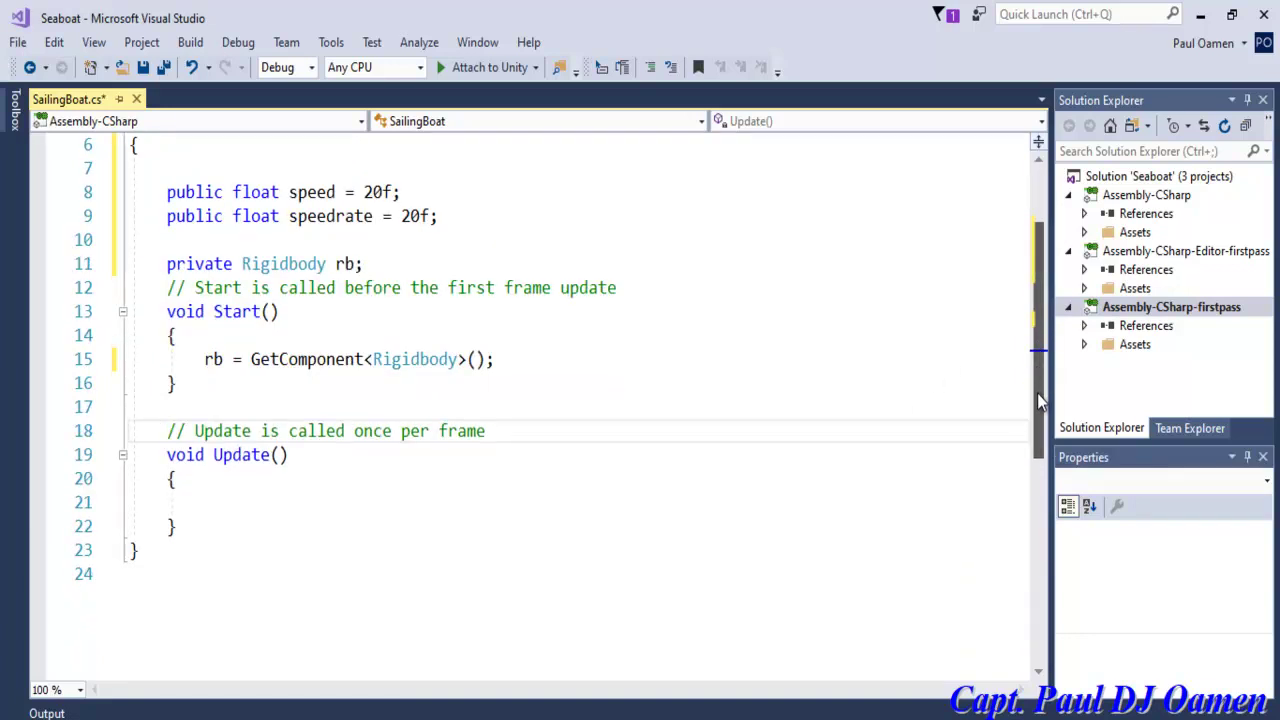
{"action": "left_click", "coordinate": [251, 502]}
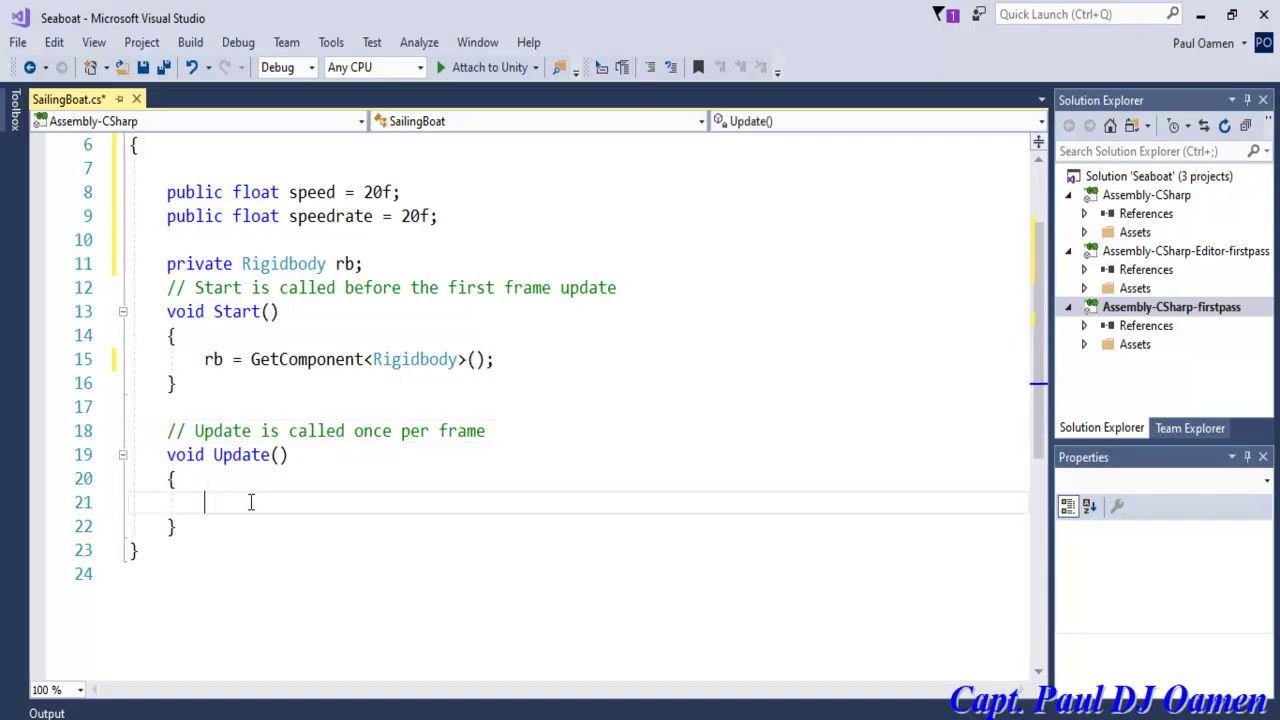
{"action": "type", "text": "float moveHoriz"}
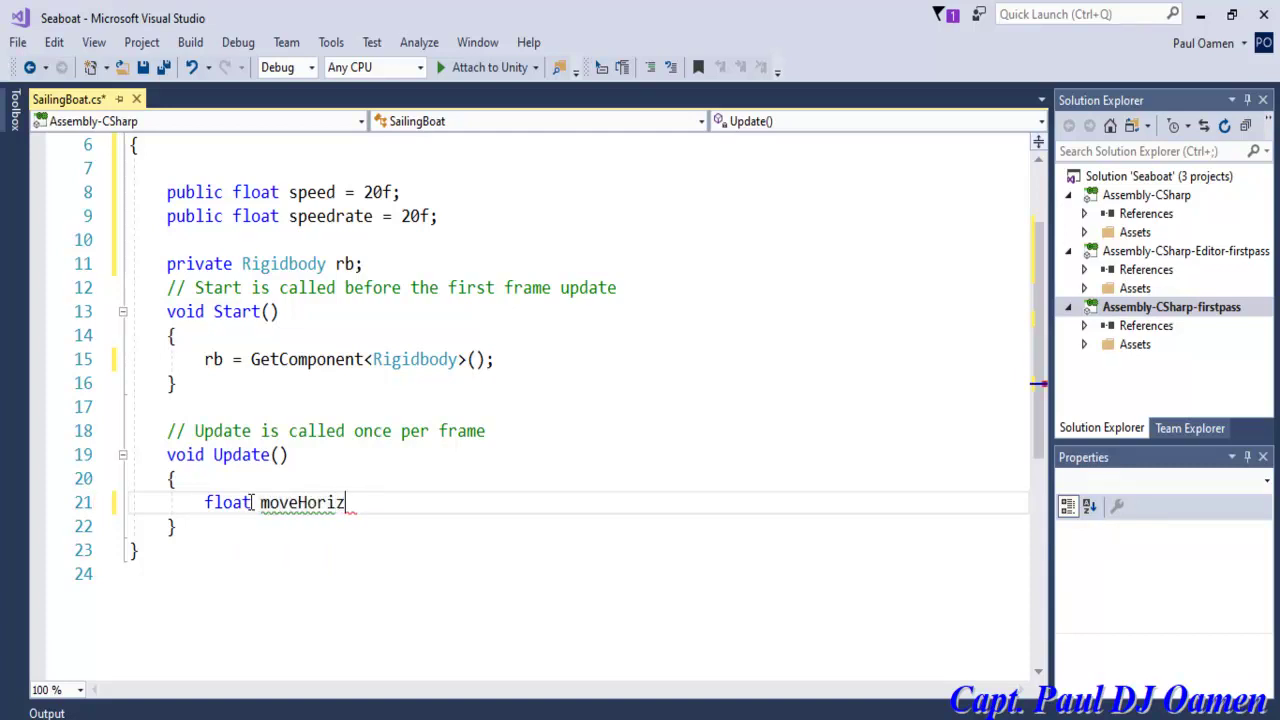
{"action": "type", "text": "ontal ="}
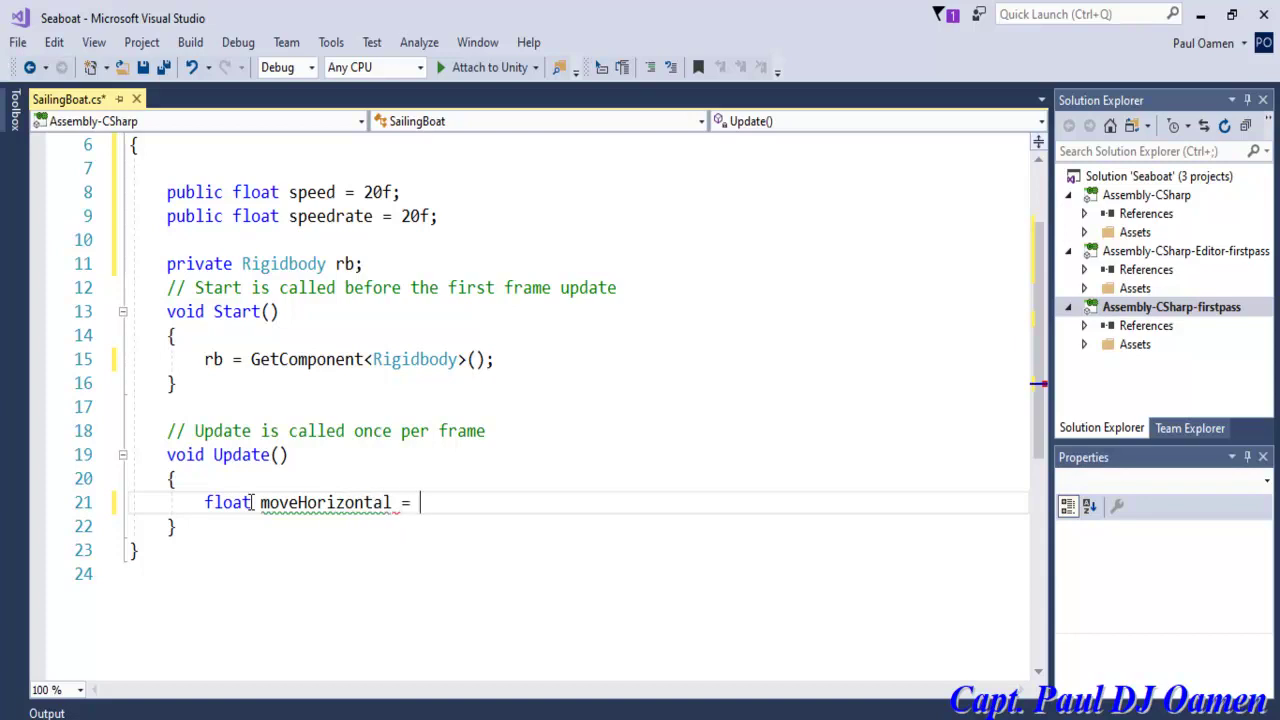
{"action": "type", "text": " In"}
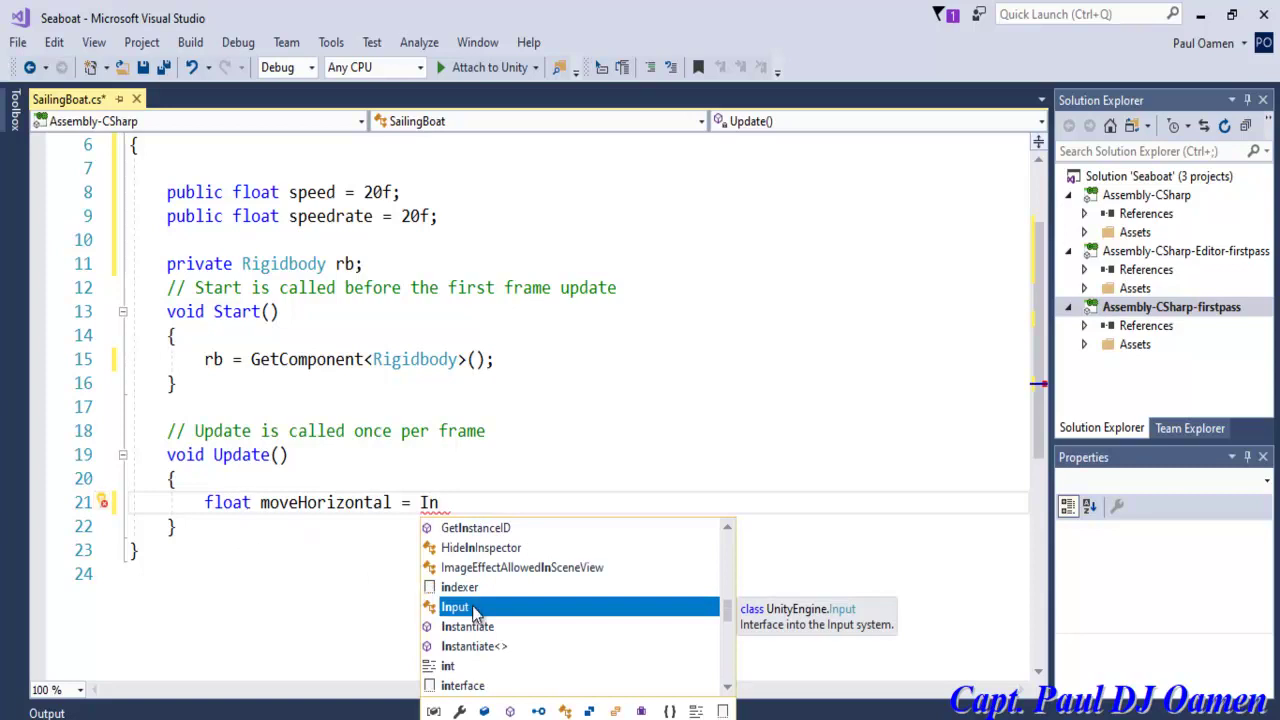
{"action": "type", "text": "put.get"}
{"action": "key", "text": "Tab"}
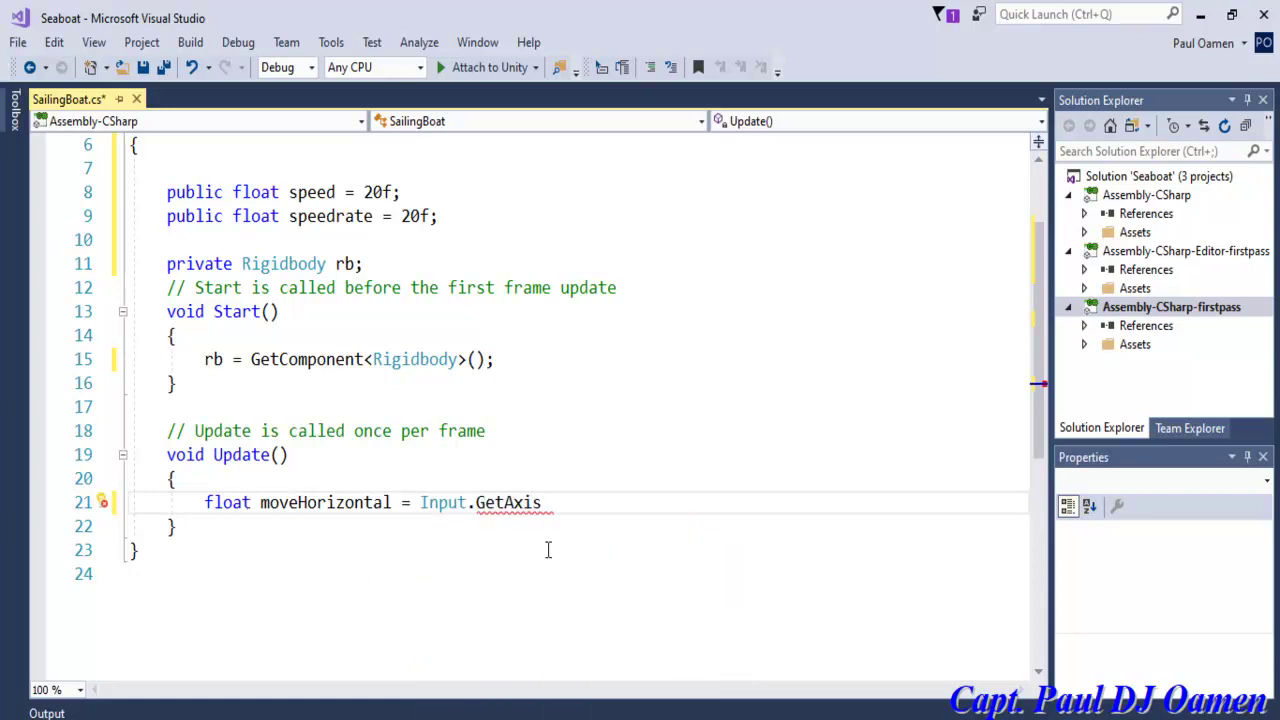
{"action": "type", "text": "(\""}
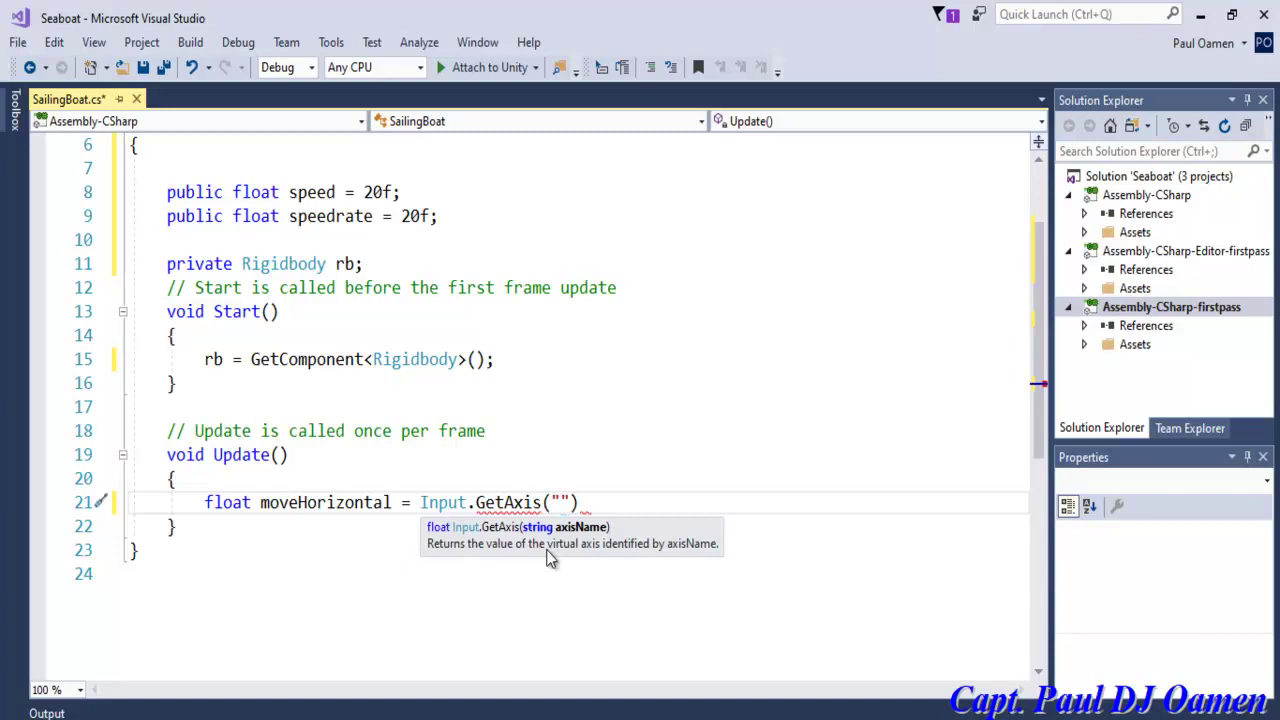
Step: Fill the GetAxis argument with "Horizontal", copied from the variable name, and end the statement with a semicolon
{"action": "left_click_drag", "start_coordinate": [401, 508], "coordinate": [300, 512]}
{"action": "key", "text": "ctrl+c"}
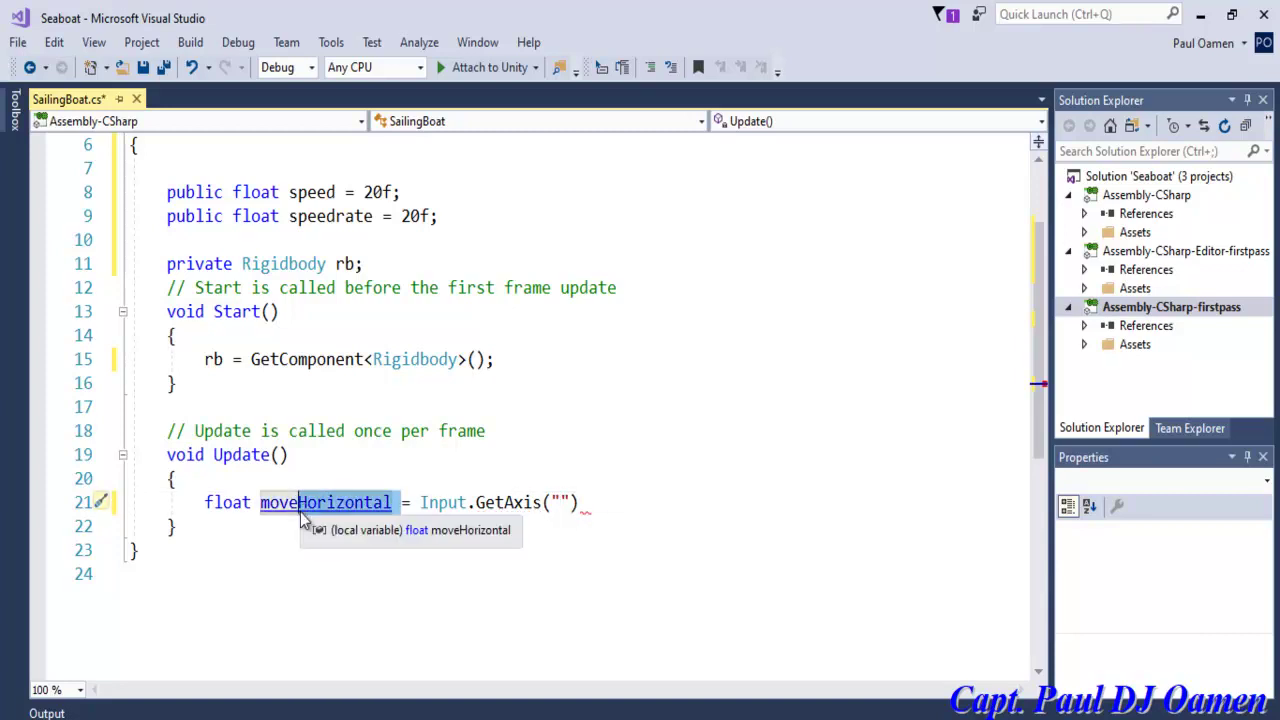
{"action": "left_click", "coordinate": [563, 500]}
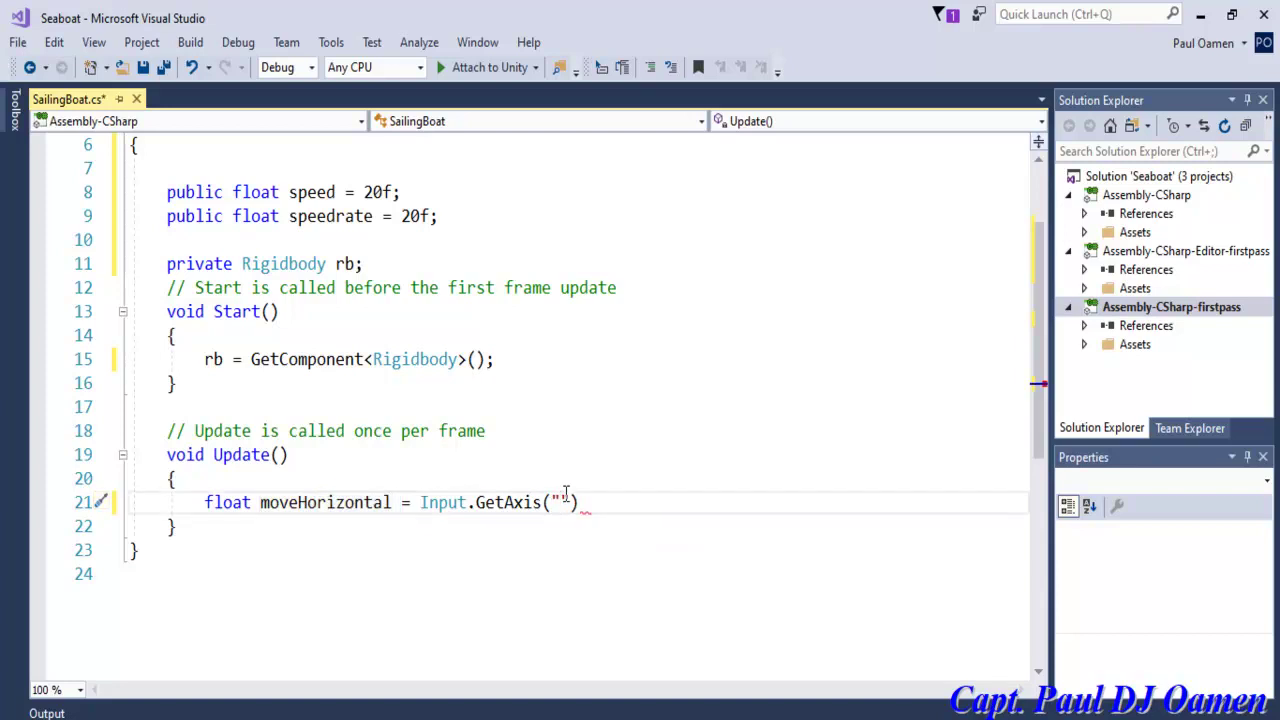
{"action": "key", "text": "ctrl+v"}
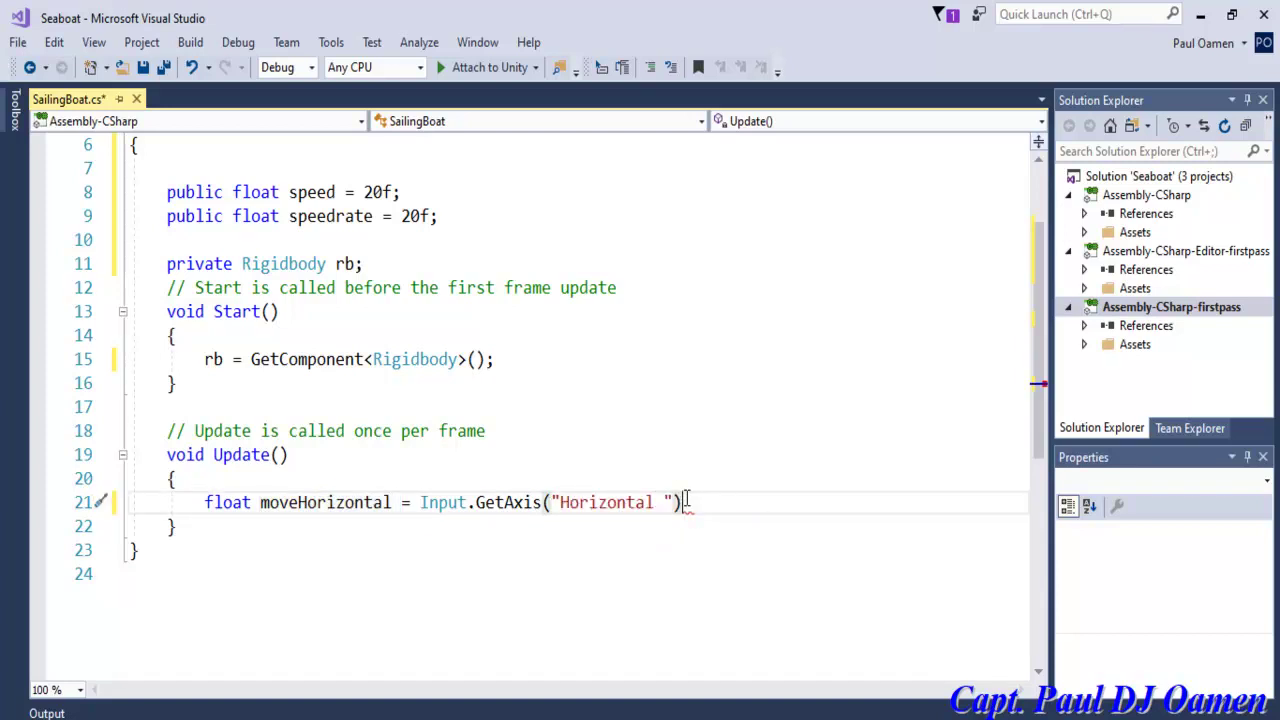
{"action": "left_click", "coordinate": [688, 500]}
{"action": "type", "text": ";"}
Step: Duplicate the complete moveHorizontal declaration on the line below it
{"action": "left_click_drag", "start_coordinate": [717, 504], "coordinate": [202, 514]}
{"action": "key", "text": "ctrl+c"}
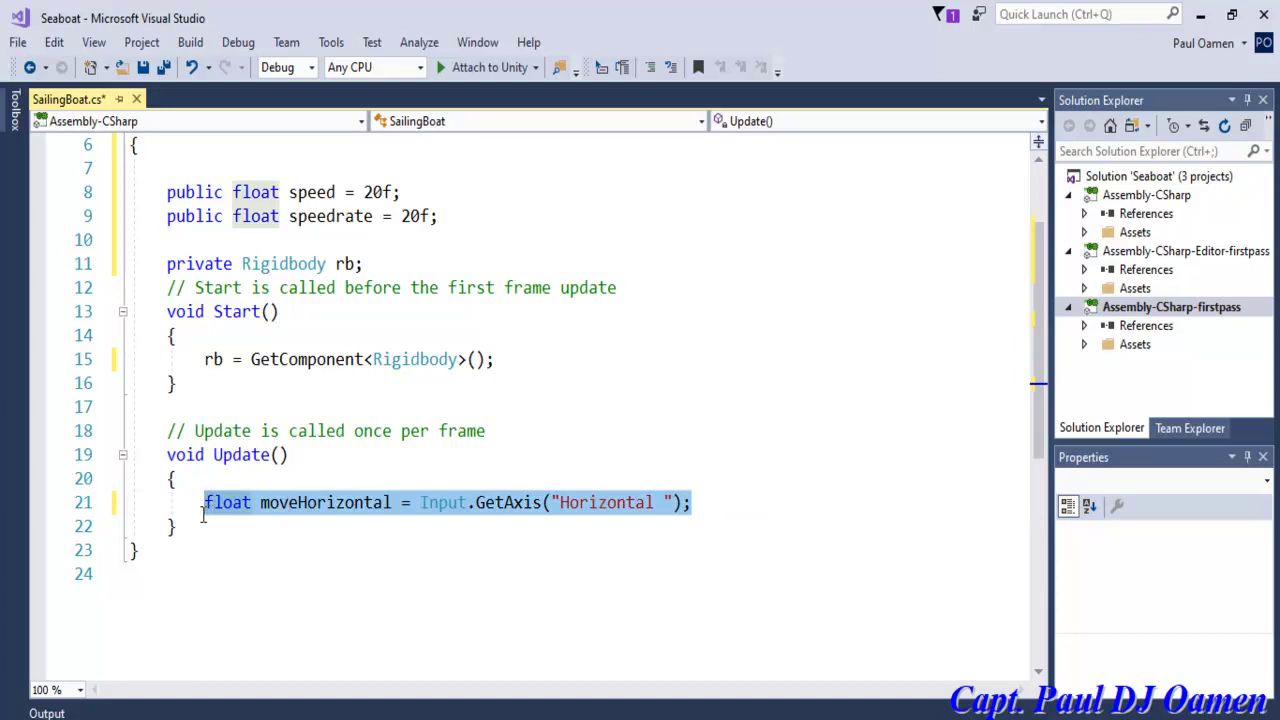
{"action": "left_click", "coordinate": [707, 500]}
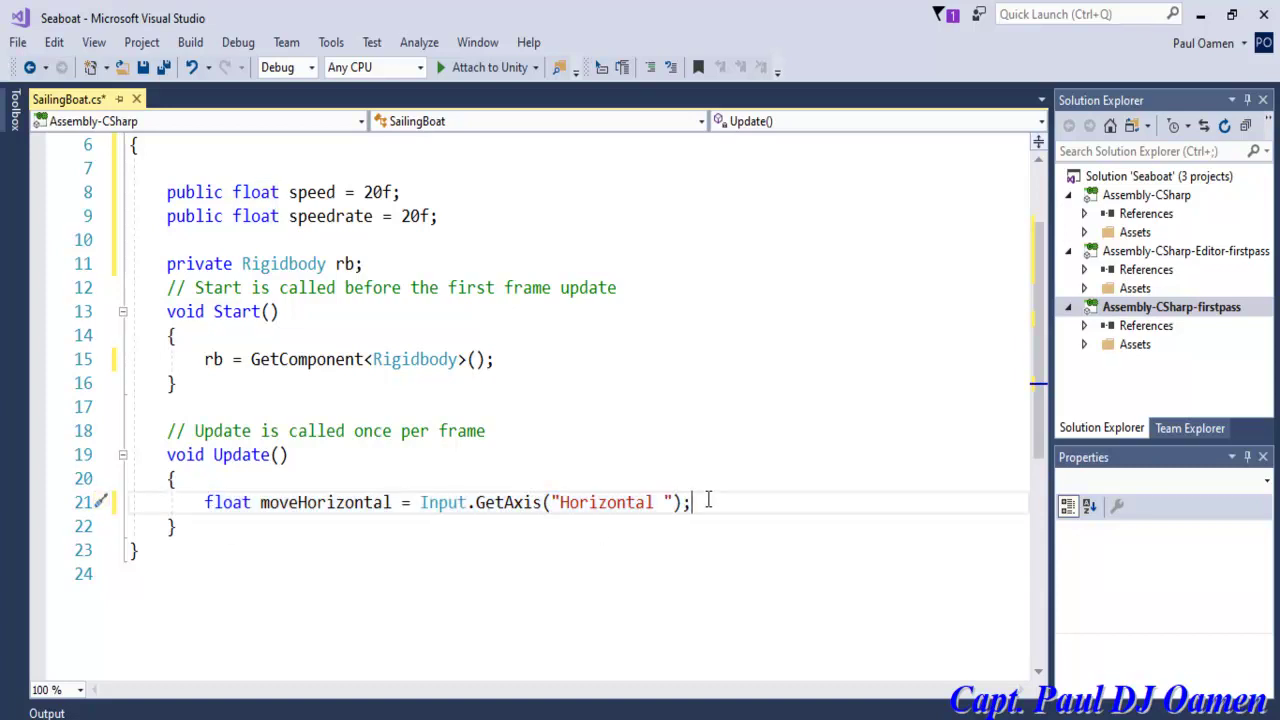
{"action": "key", "text": "Return"}
{"action": "key", "text": "ctrl+v"}
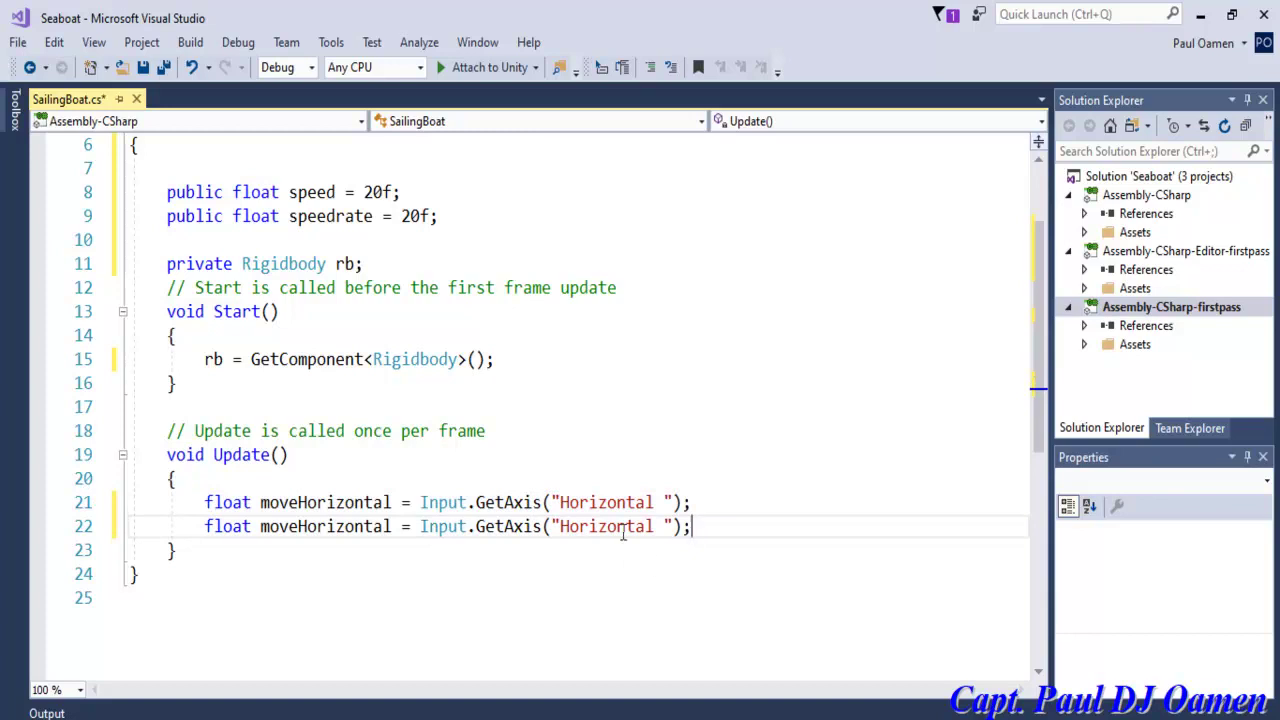
Step: Remove the trailing space inside the "Horizontal" string on both GetAxis lines
{"action": "left_click", "coordinate": [665, 505]}
{"action": "key", "text": "BackSpace"}
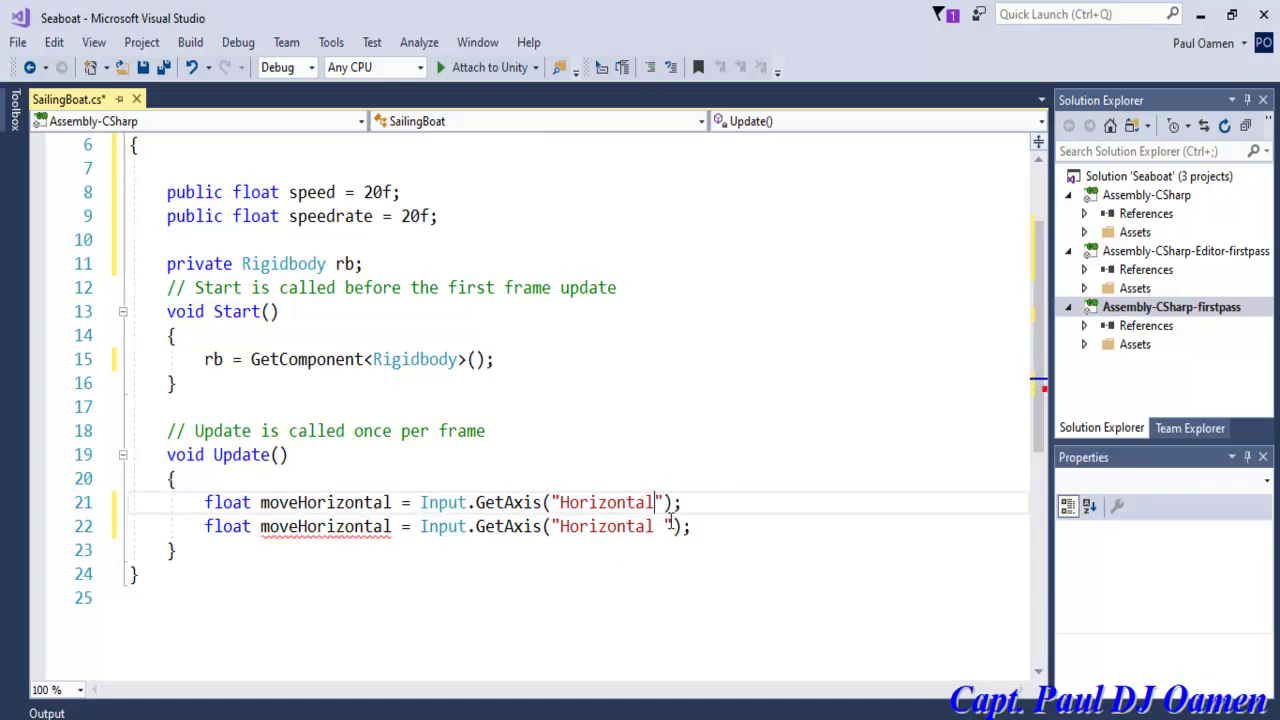
{"action": "left_click", "coordinate": [663, 527]}
{"action": "key", "text": "BackSpace"}
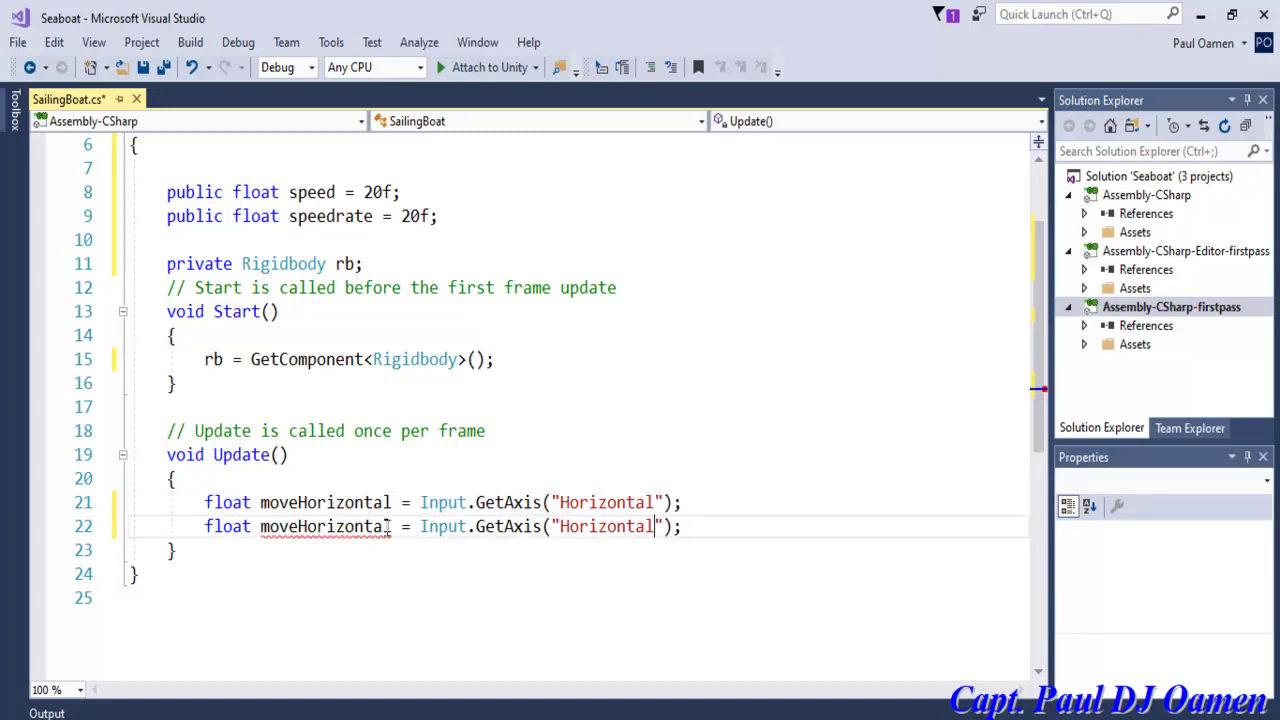
Step: In the duplicated line, rename the variable to moveVertical and change the GetAxis axis name to "Vertical"
{"action": "left_click_drag", "start_coordinate": [391, 527], "coordinate": [298, 527]}
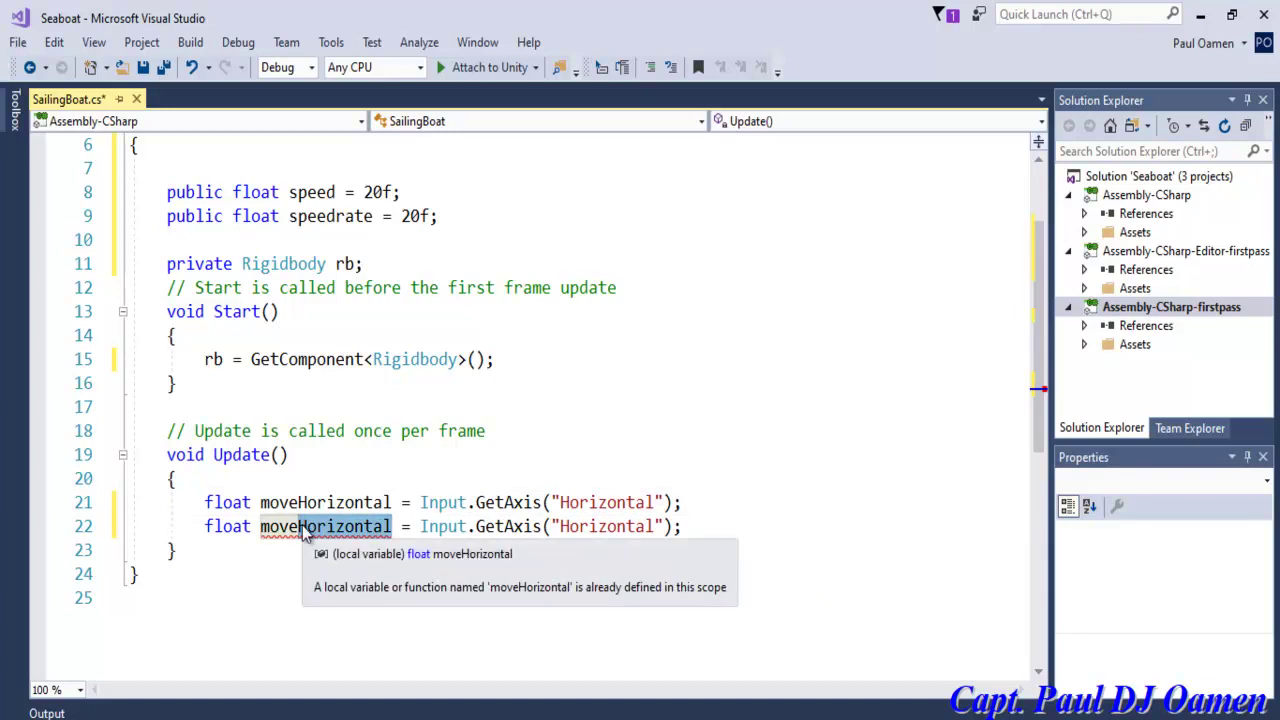
{"action": "type", "text": "Ver"}
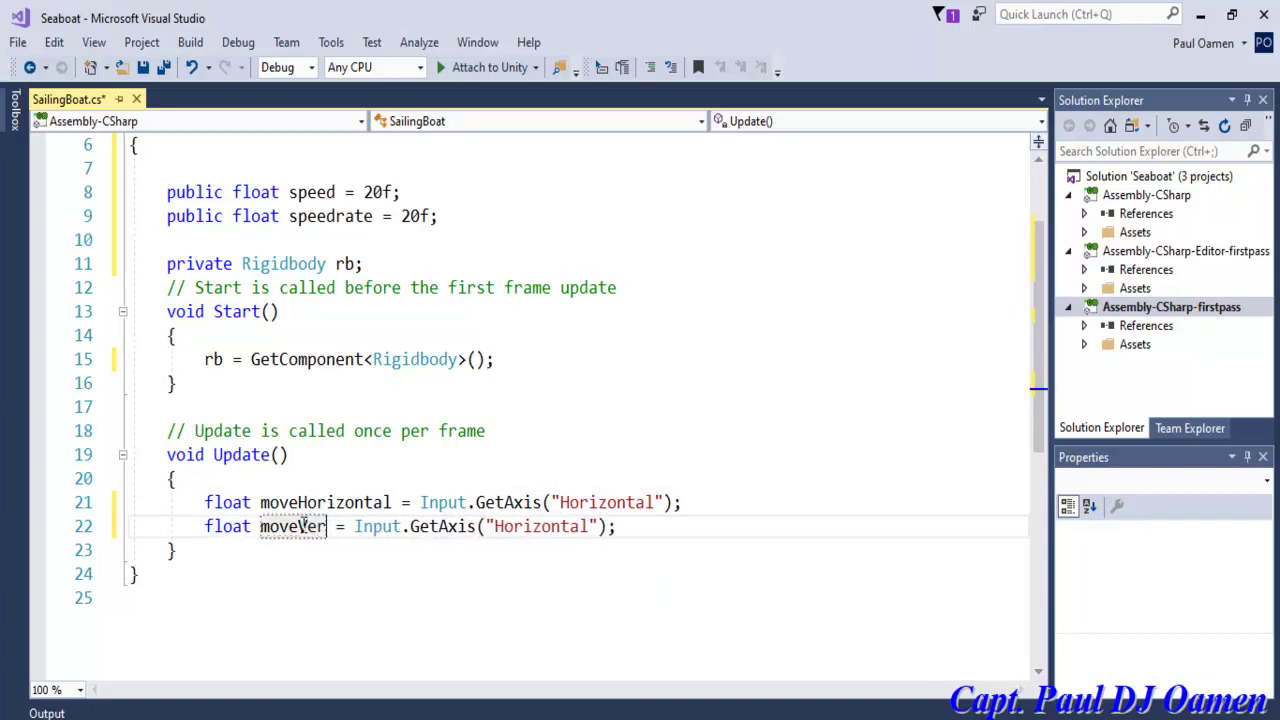
{"action": "type", "text": "tical"}
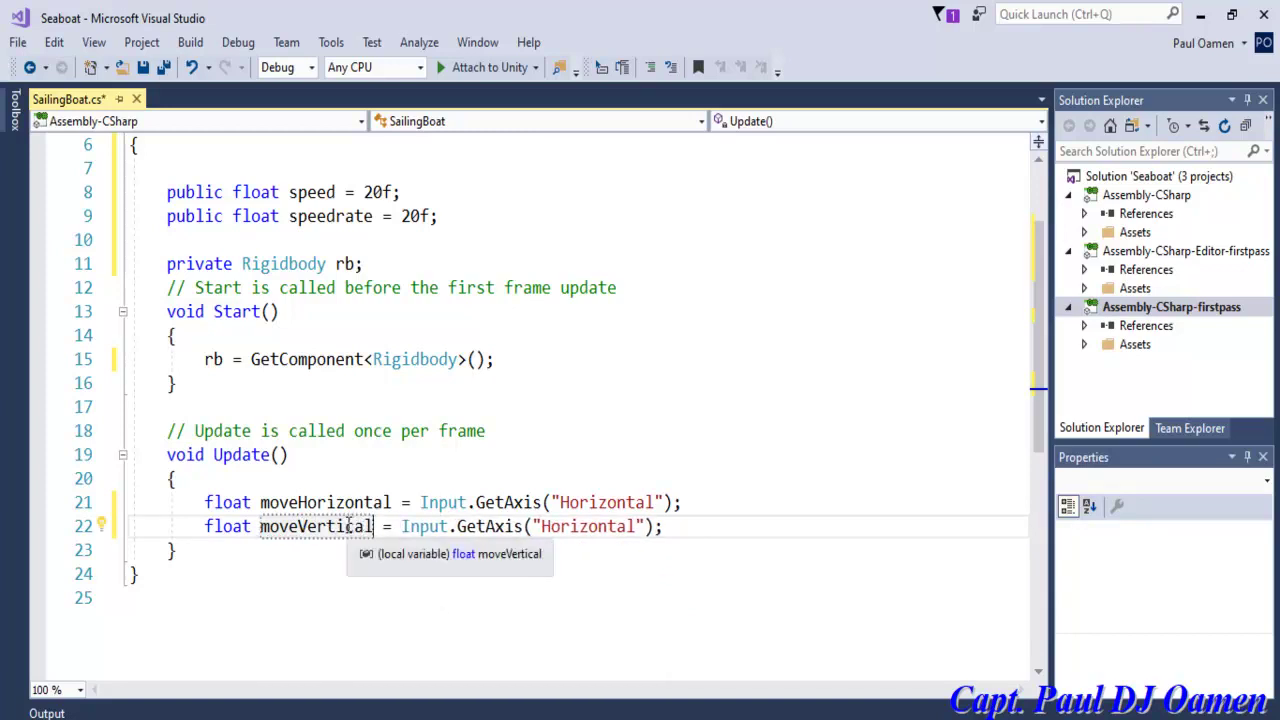
{"action": "left_click_drag", "start_coordinate": [376, 526], "coordinate": [299, 527]}
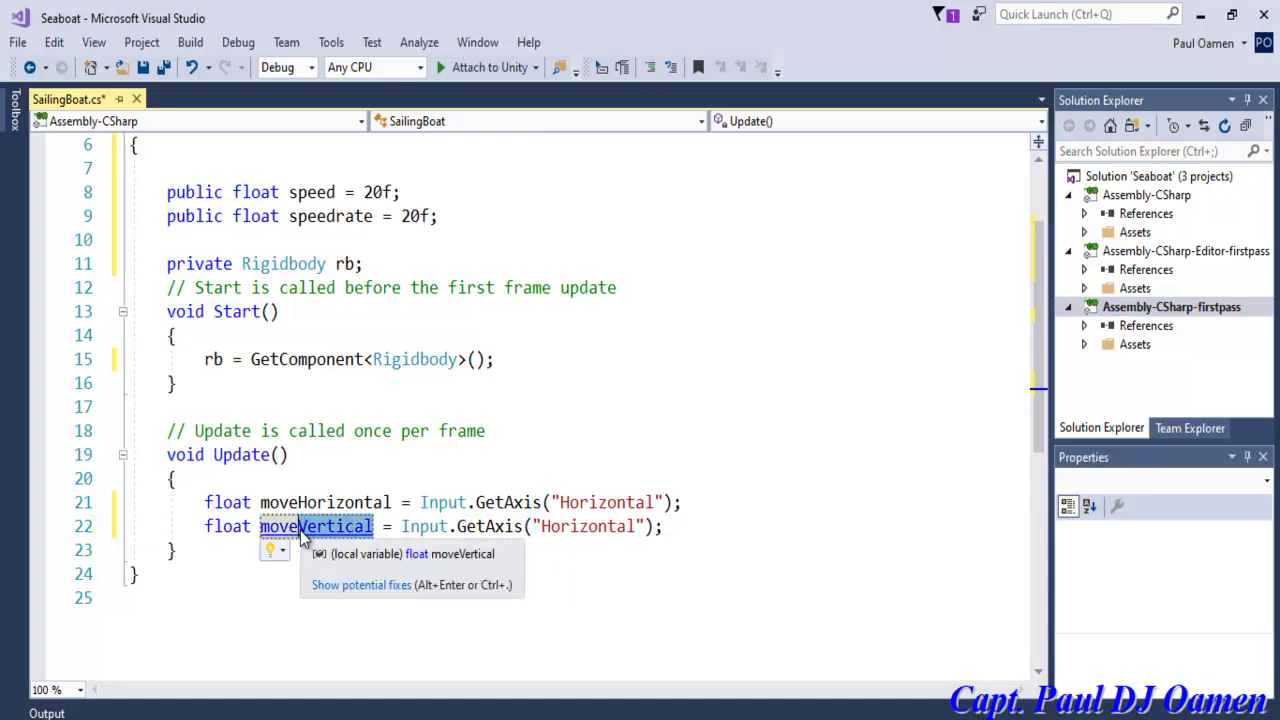
{"action": "left_click_drag", "start_coordinate": [636, 527], "coordinate": [542, 528]}
{"action": "type", "text": "Vertical"}
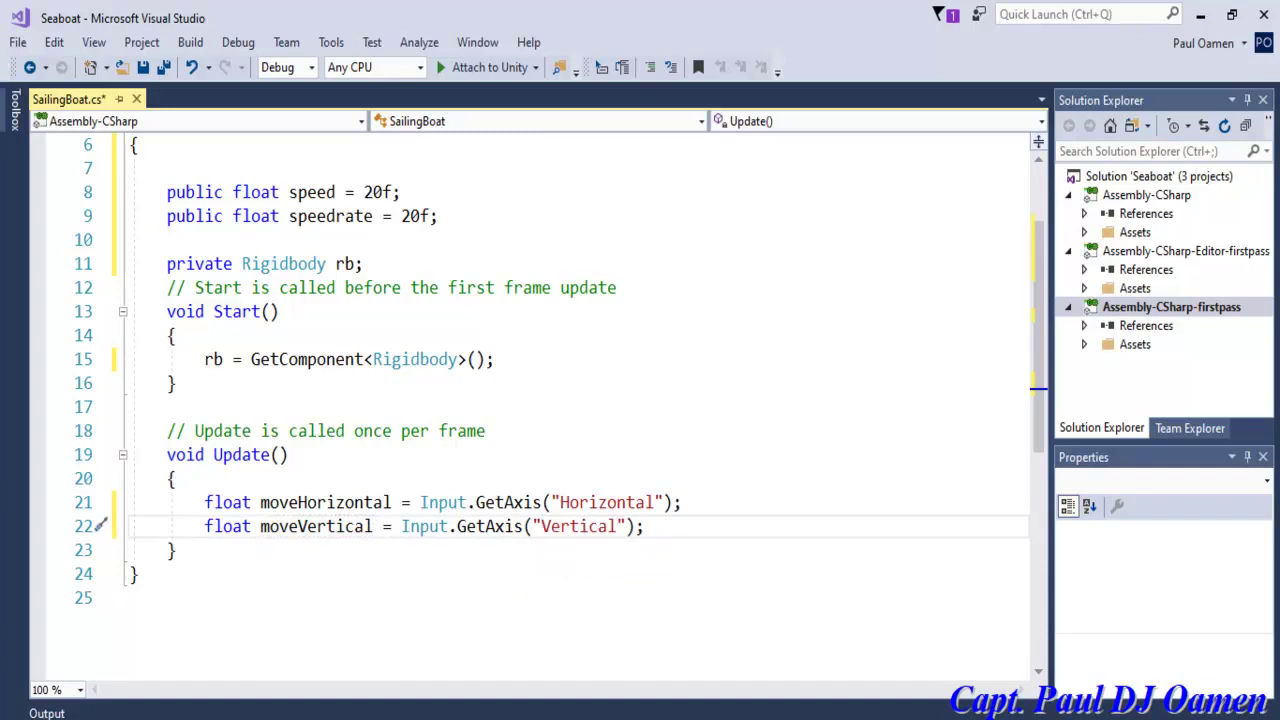
Step: On a new line below moveVertical, declare Vector3 movement = new Vector3() with empty parentheses
{"action": "key", "text": "End"}
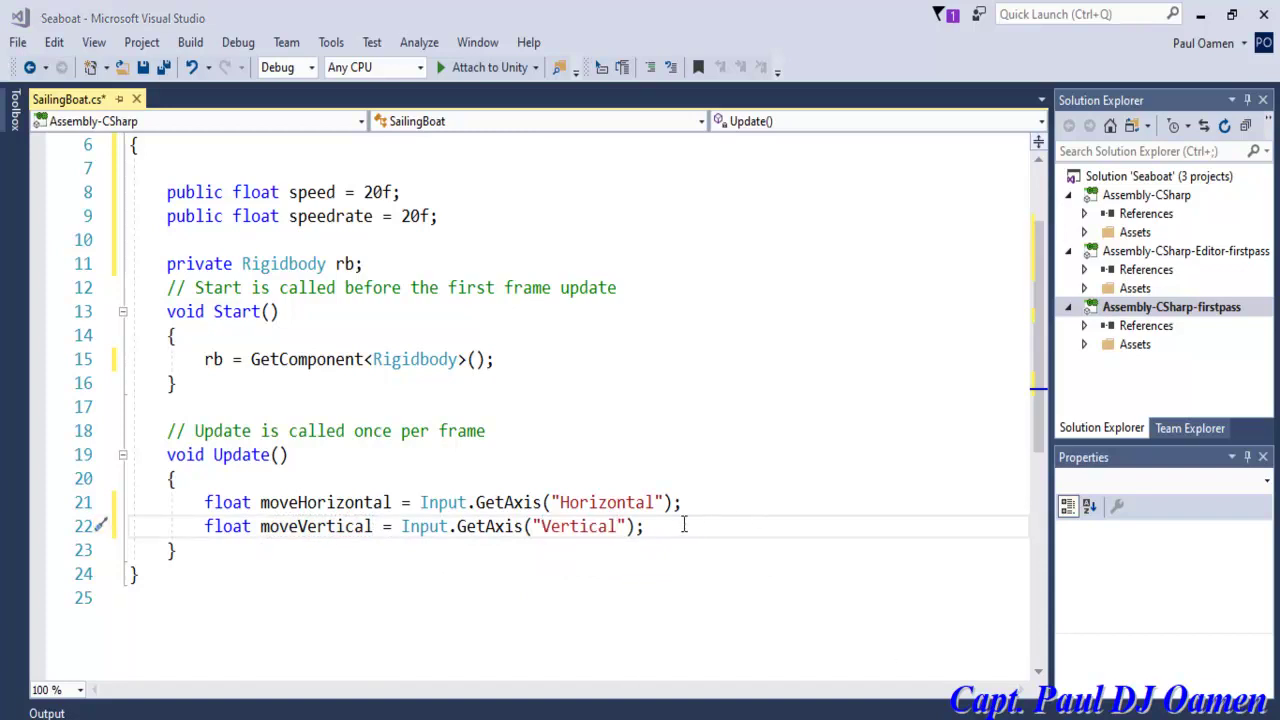
{"action": "key", "text": "Return"}
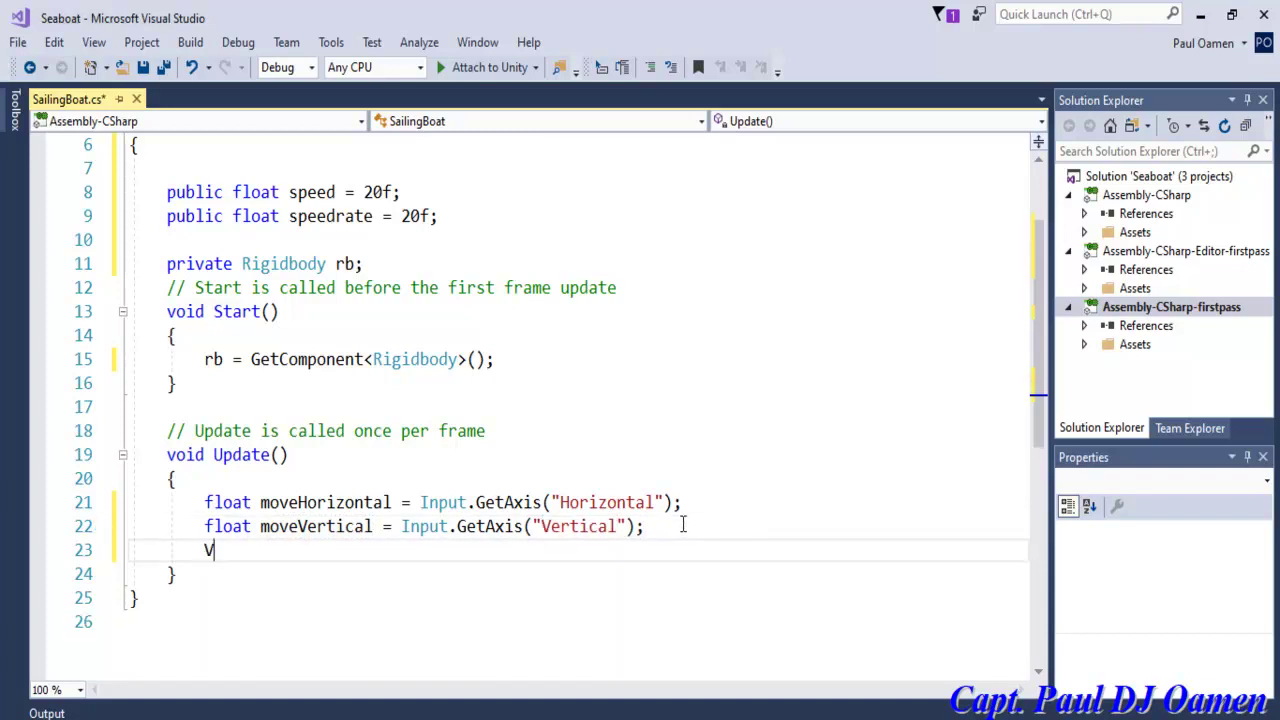
{"action": "type", "text": "Vector"}
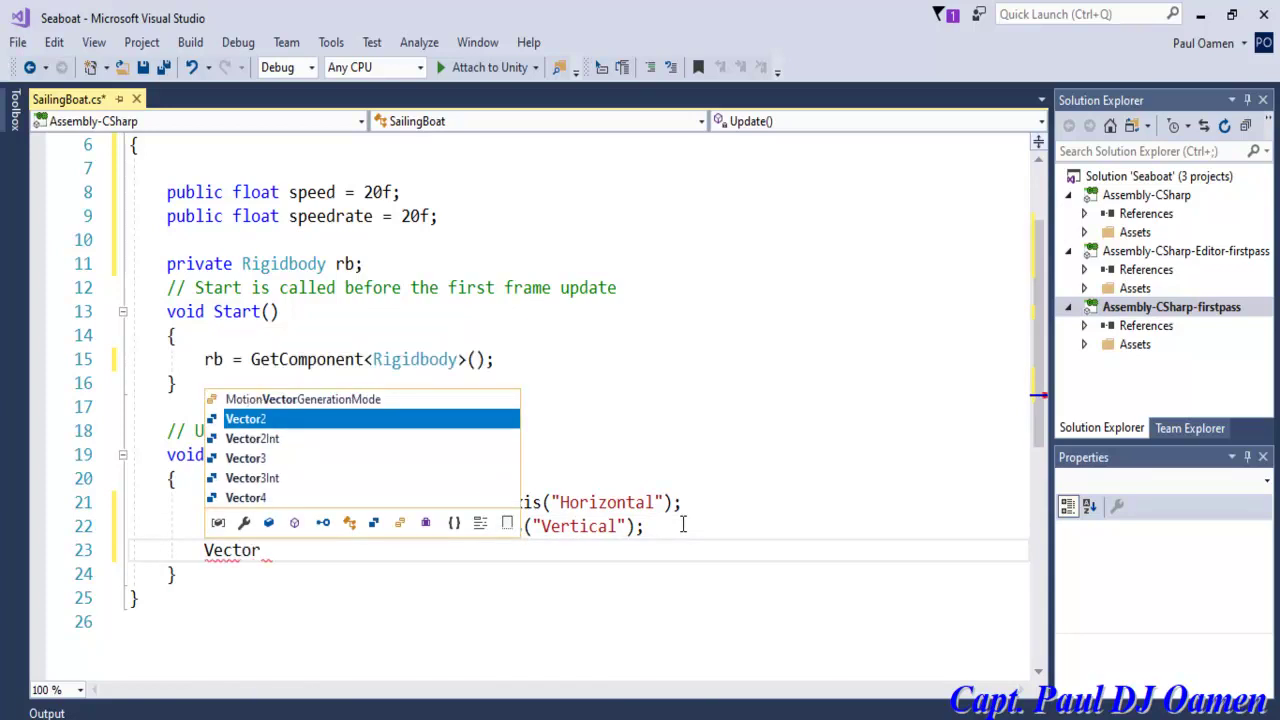
{"action": "type", "text": "3 "}
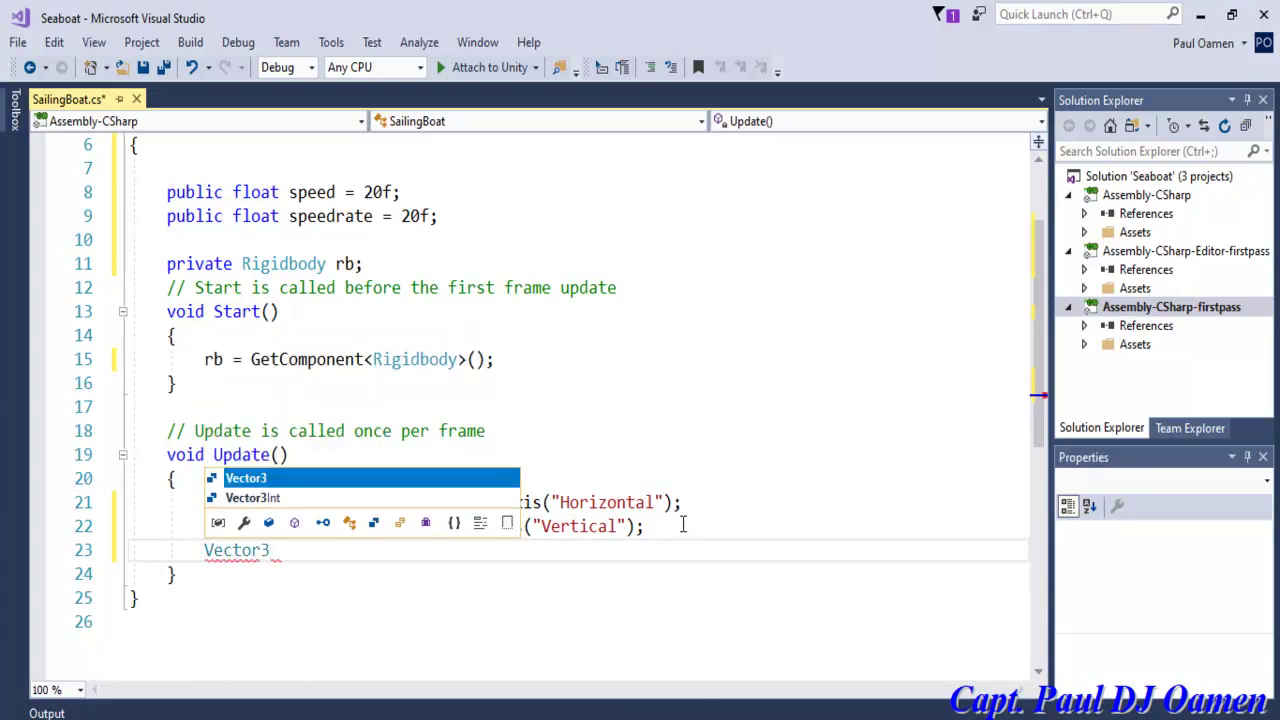
{"action": "type", "text": "movement"}
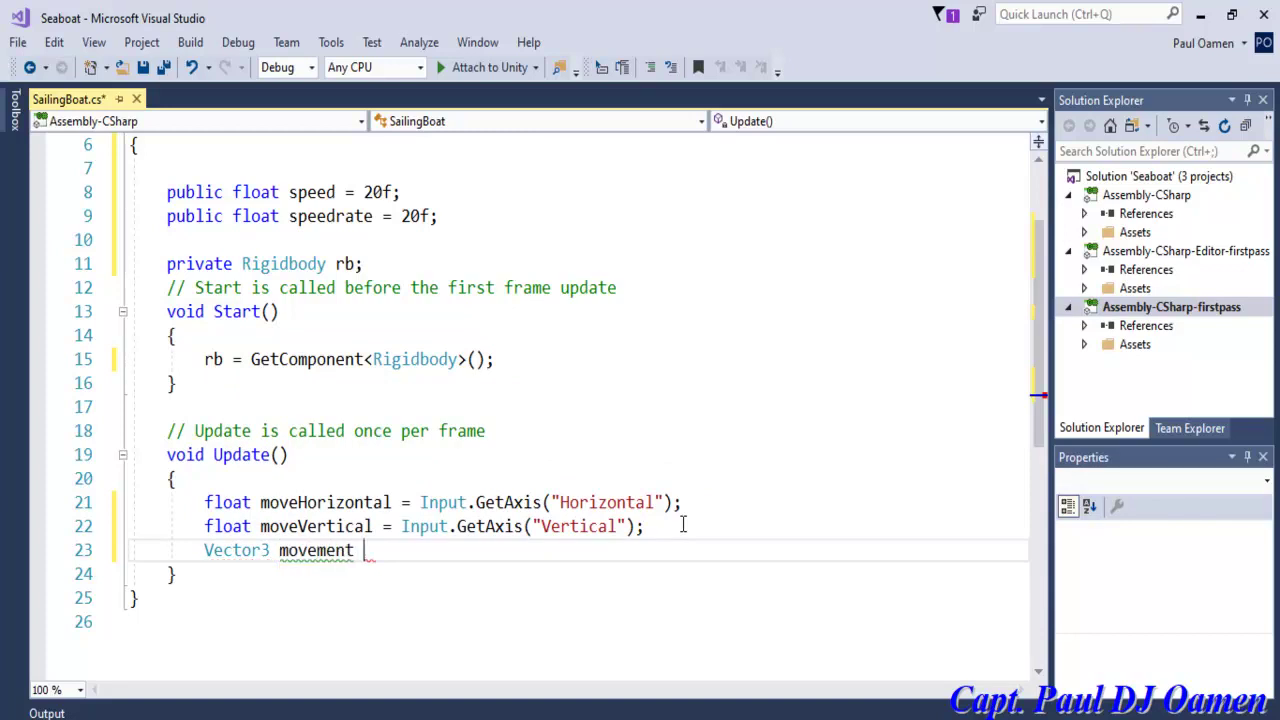
{"action": "type", "text": " = n"}
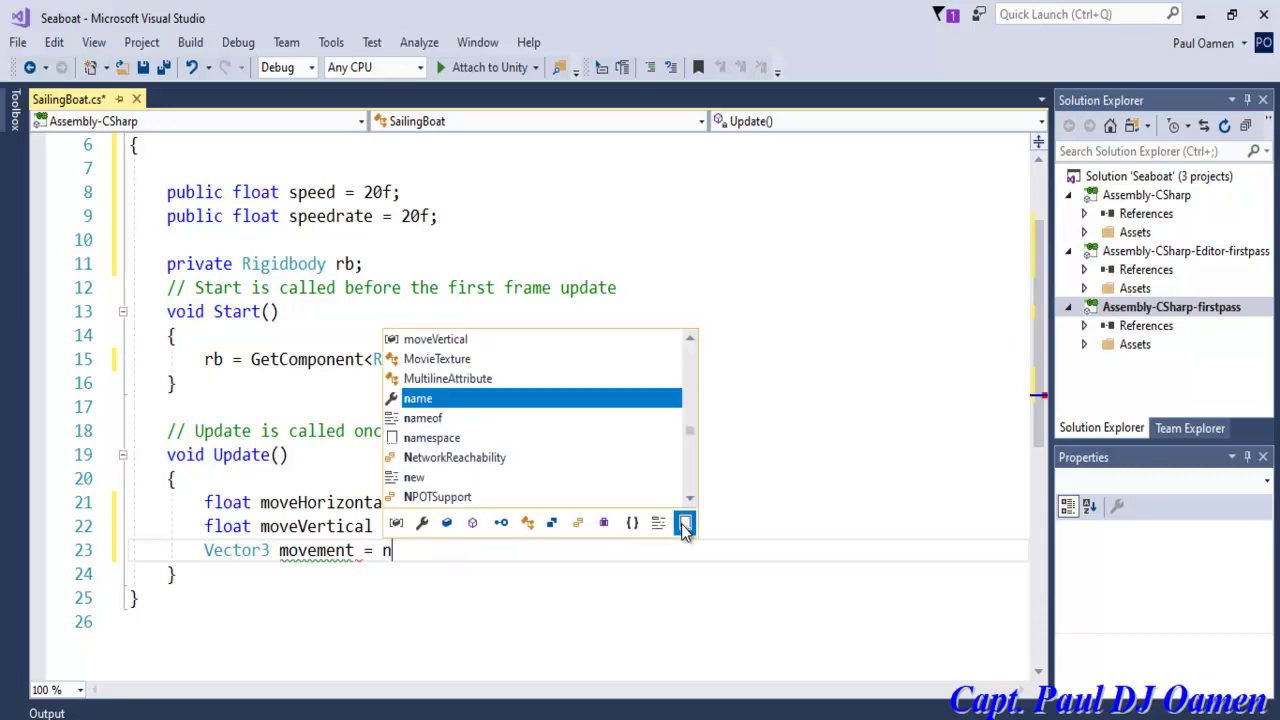
{"action": "type", "text": "ew Ve"}
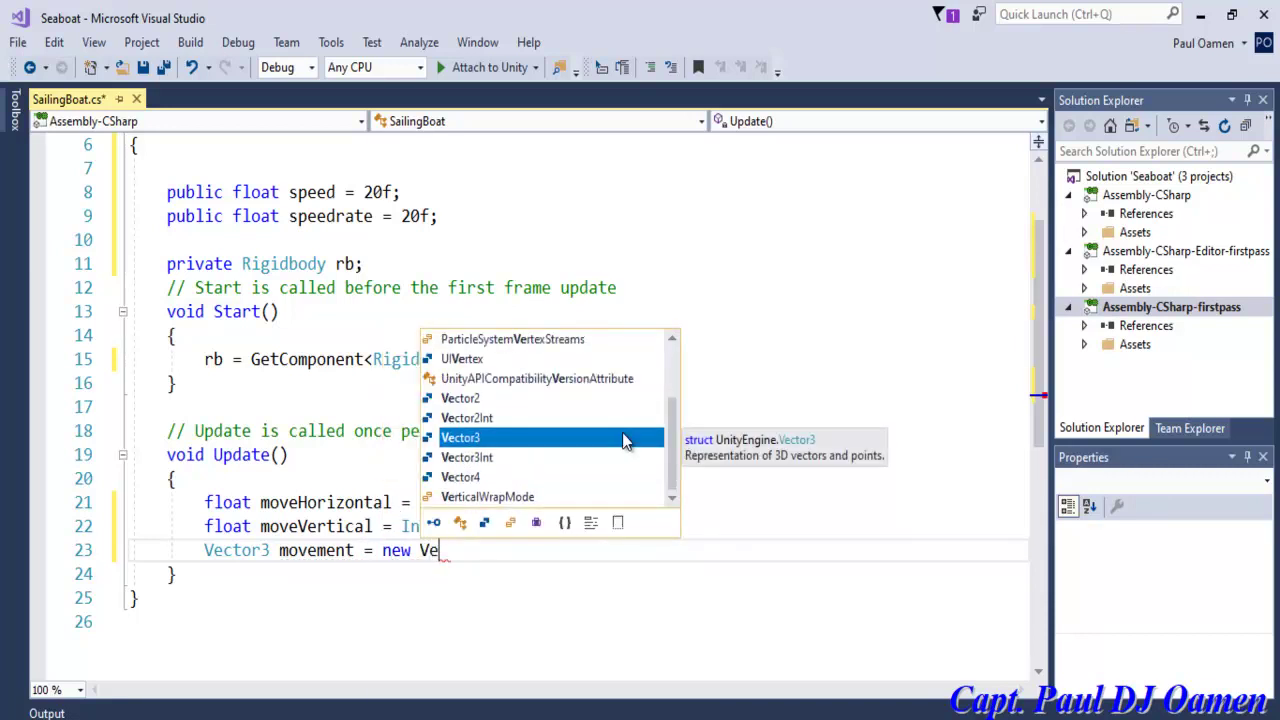
{"action": "double_click", "coordinate": [623, 441]}
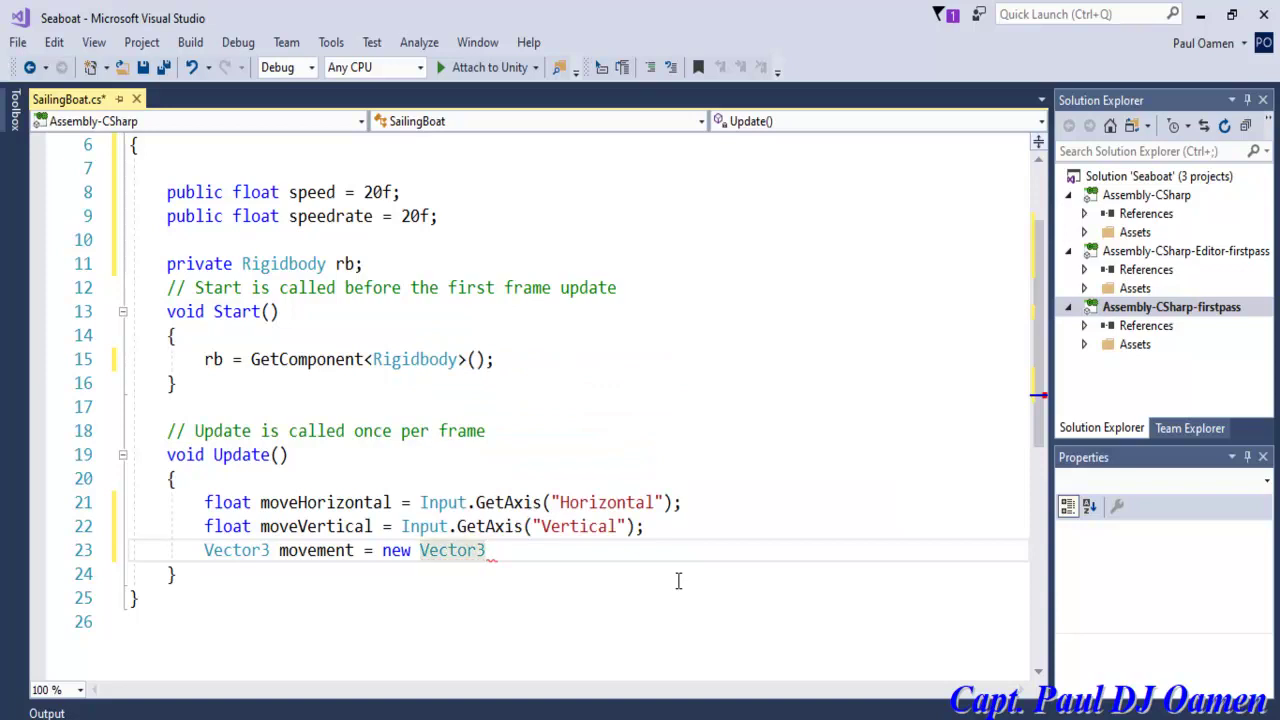
{"action": "type", "text": "("}
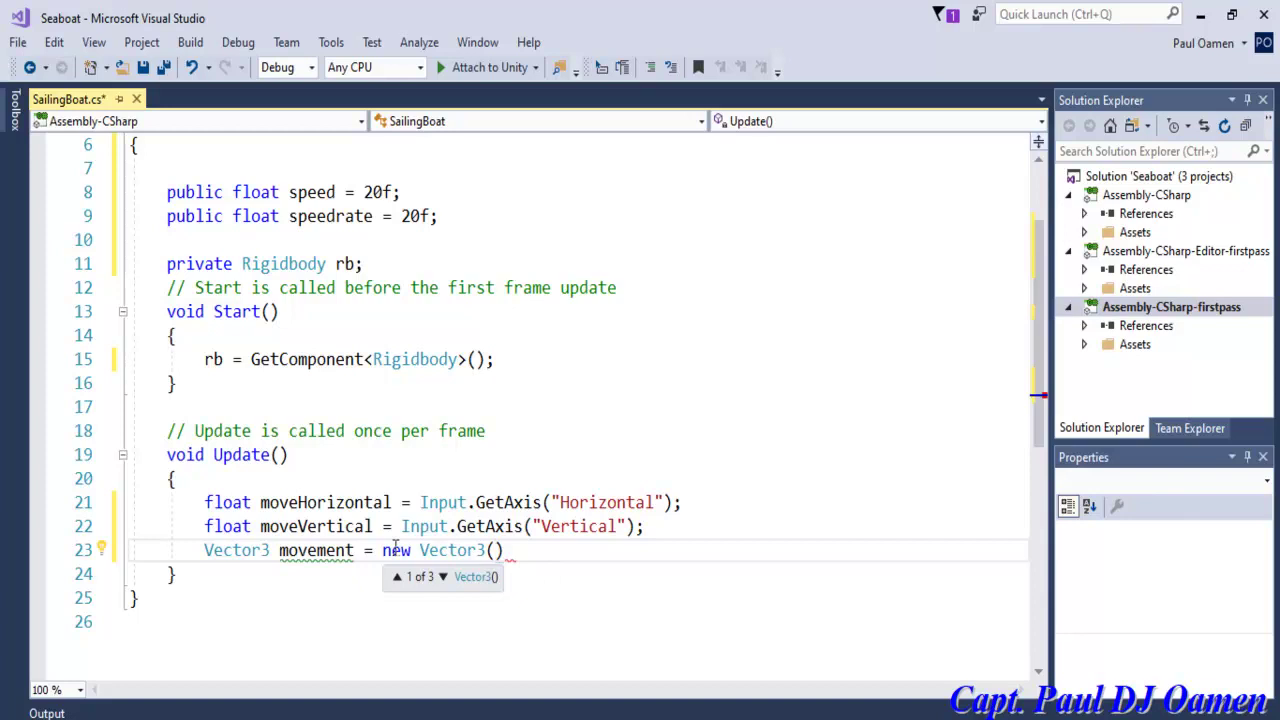
Step: Fill the Vector3 constructor on the movement line with moveHorizontal, 0.0f, moveVertical and end the statement with a semicolon
{"action": "left_click_drag", "start_coordinate": [391, 502], "coordinate": [258, 508]}
{"action": "key", "text": "ctrl+c"}
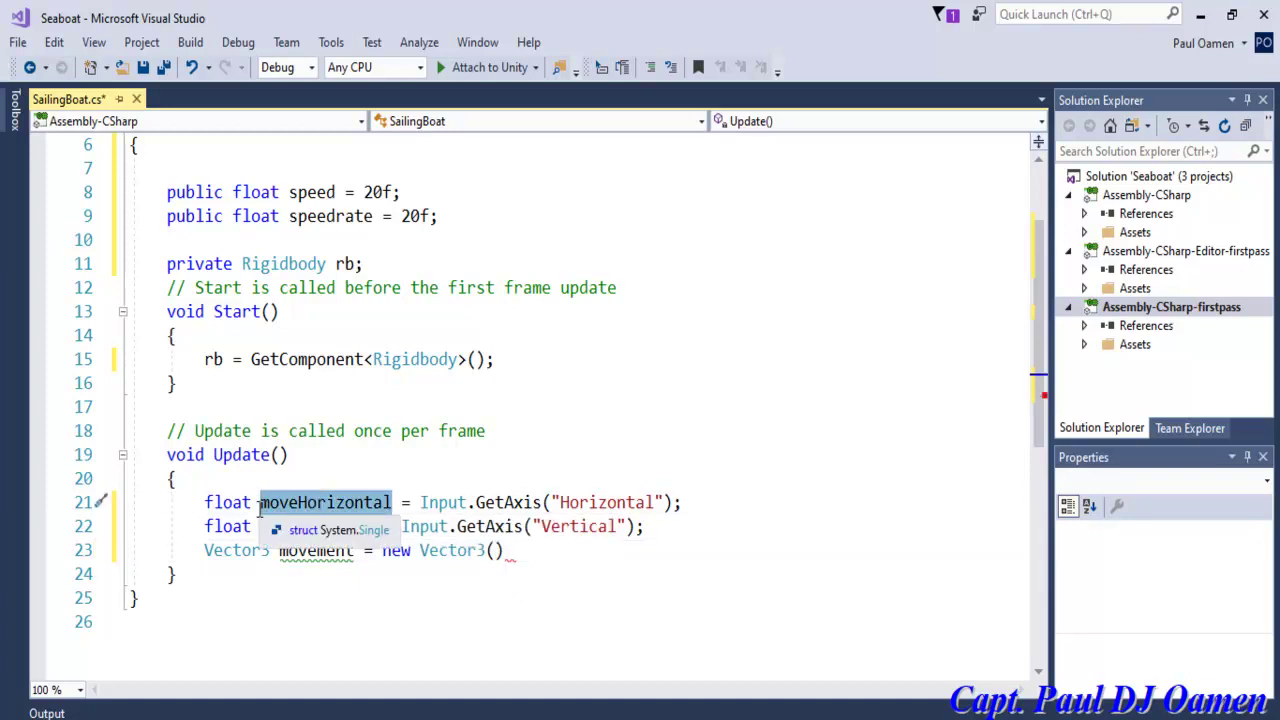
{"action": "left_click", "coordinate": [493, 550]}
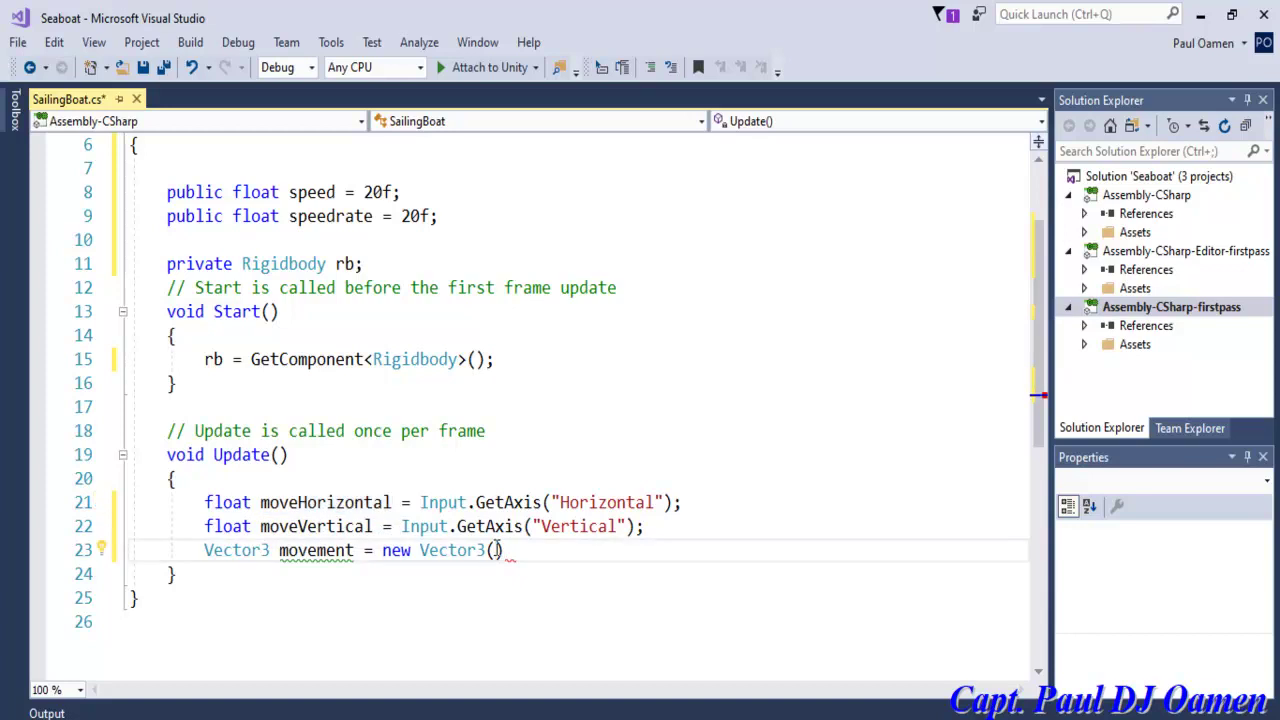
{"action": "key", "text": "ctrl+v"}
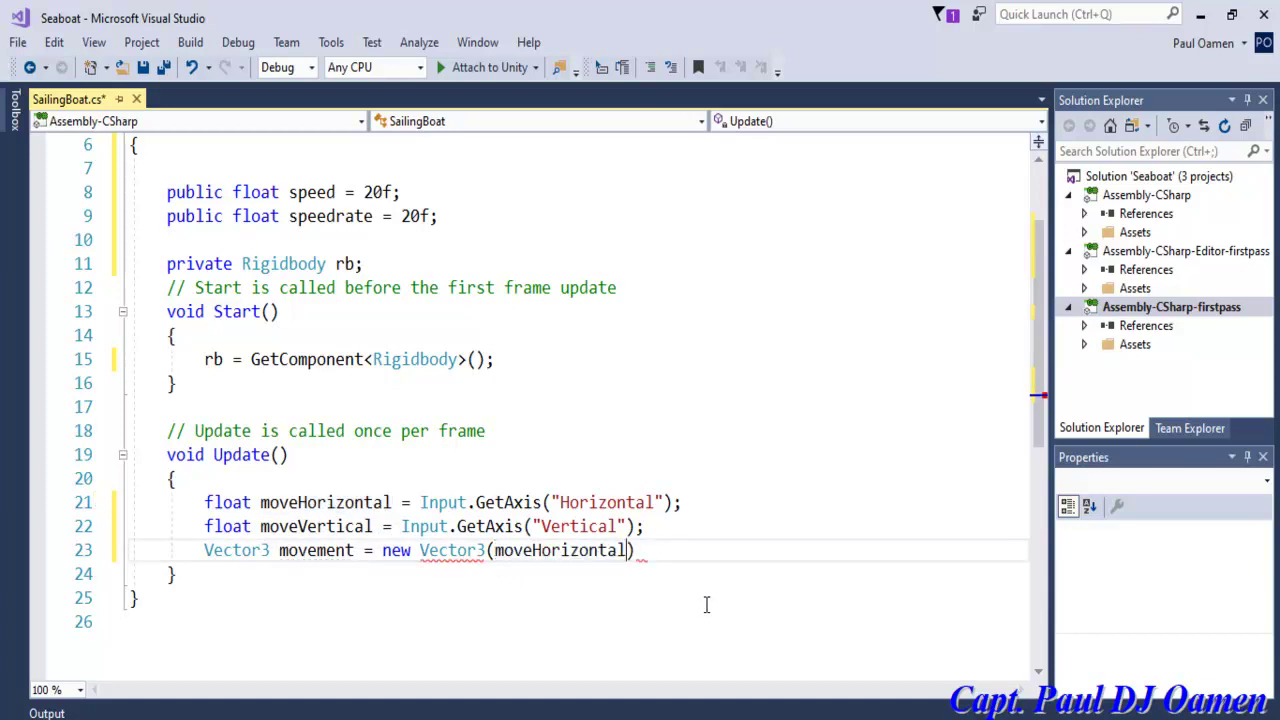
{"action": "type", "text": ", 0.0f"}
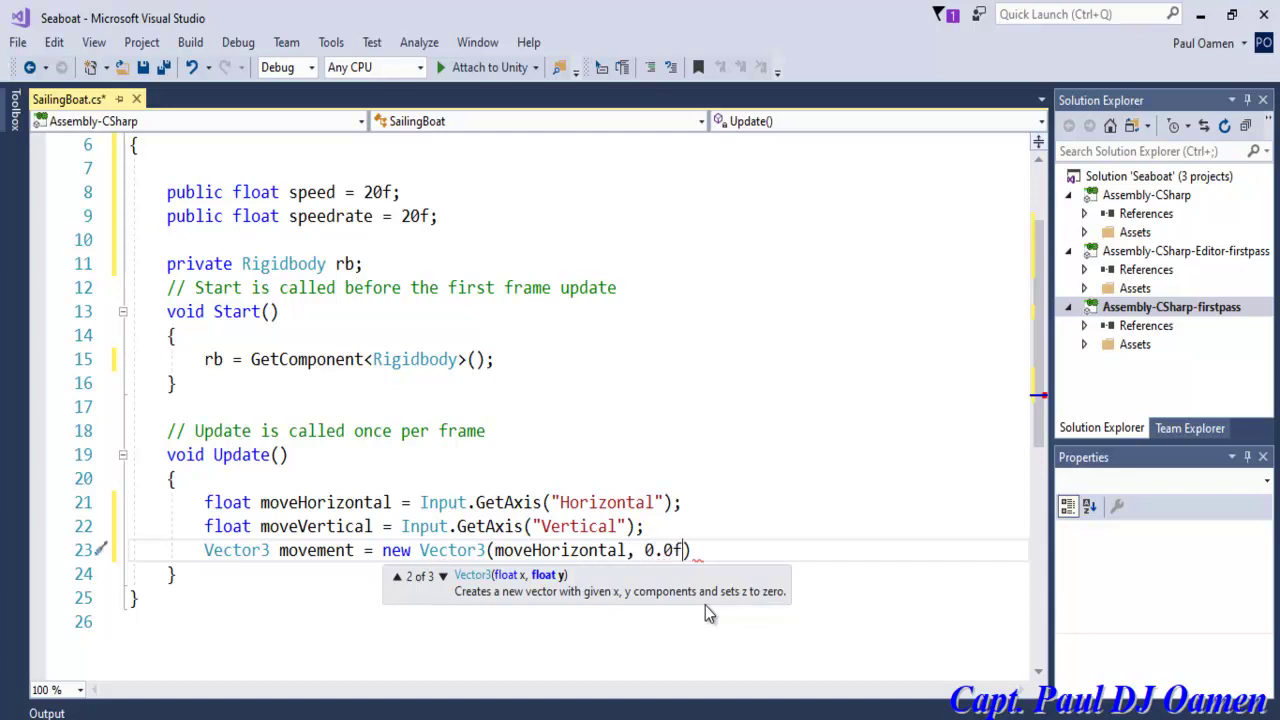
{"action": "type", "text": ","}
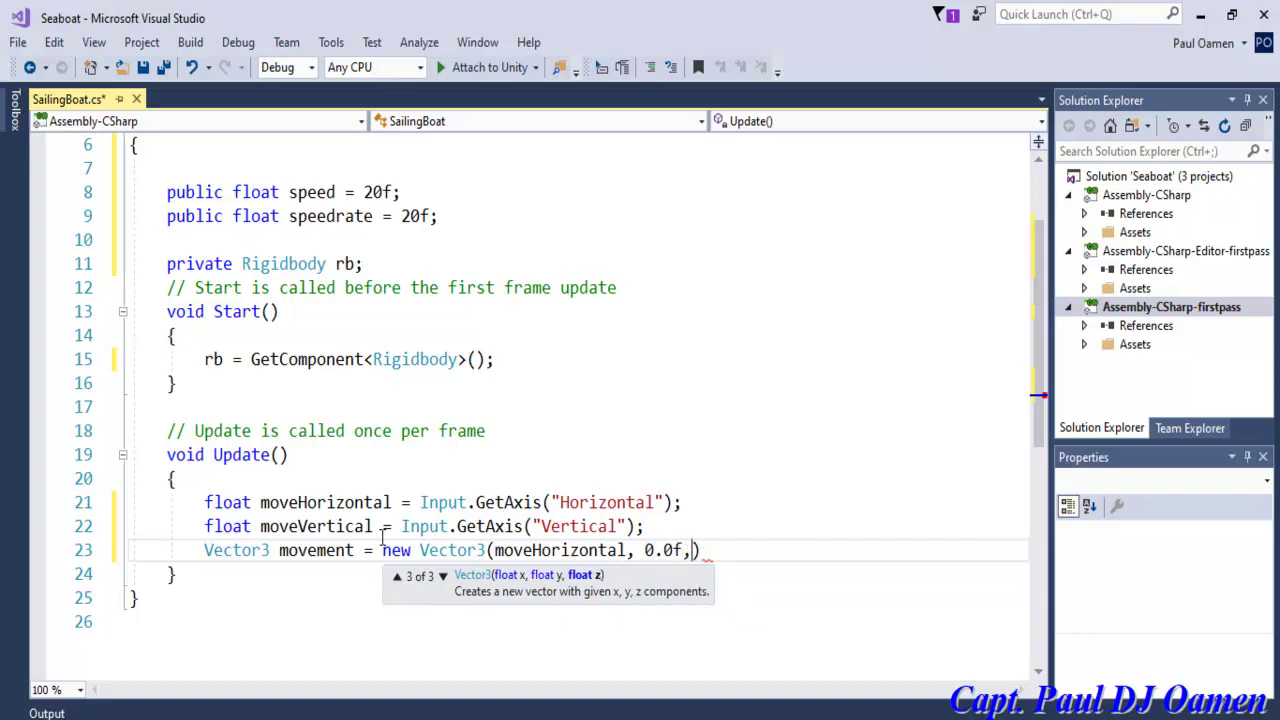
{"action": "left_click_drag", "start_coordinate": [374, 527], "coordinate": [260, 528]}
{"action": "key", "text": "ctrl+c"}
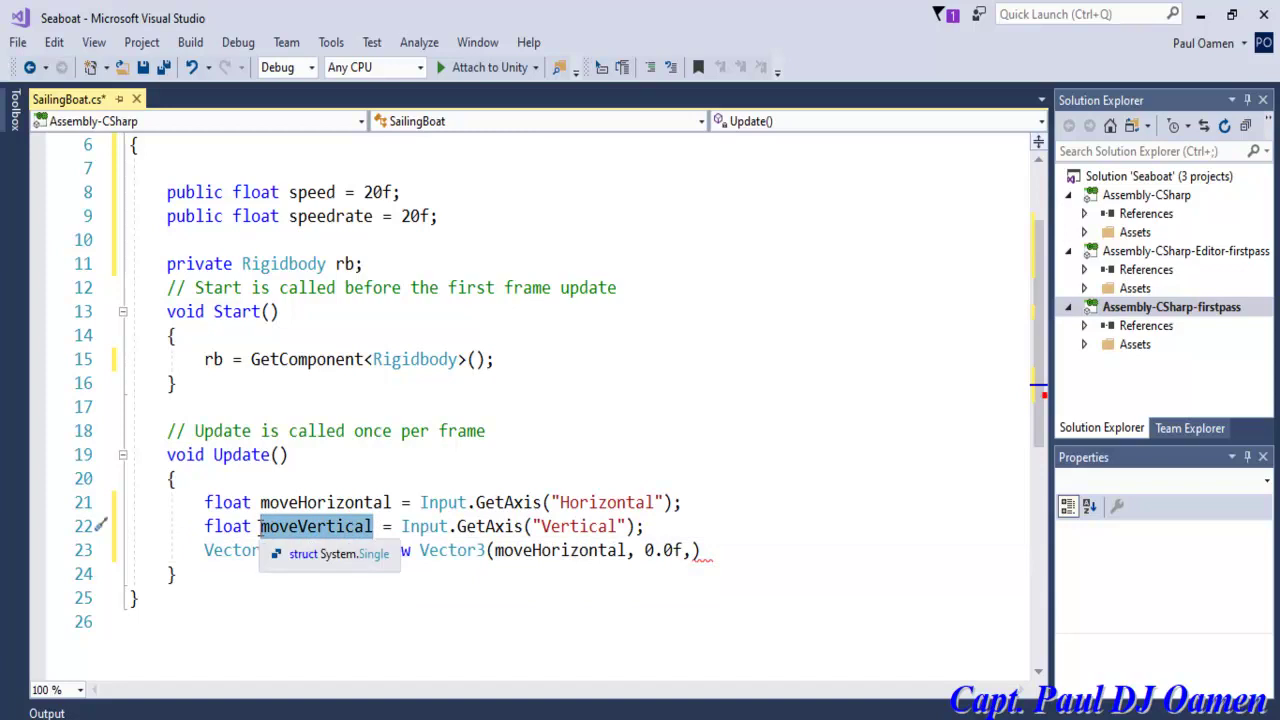
{"action": "left_click", "coordinate": [693, 550]}
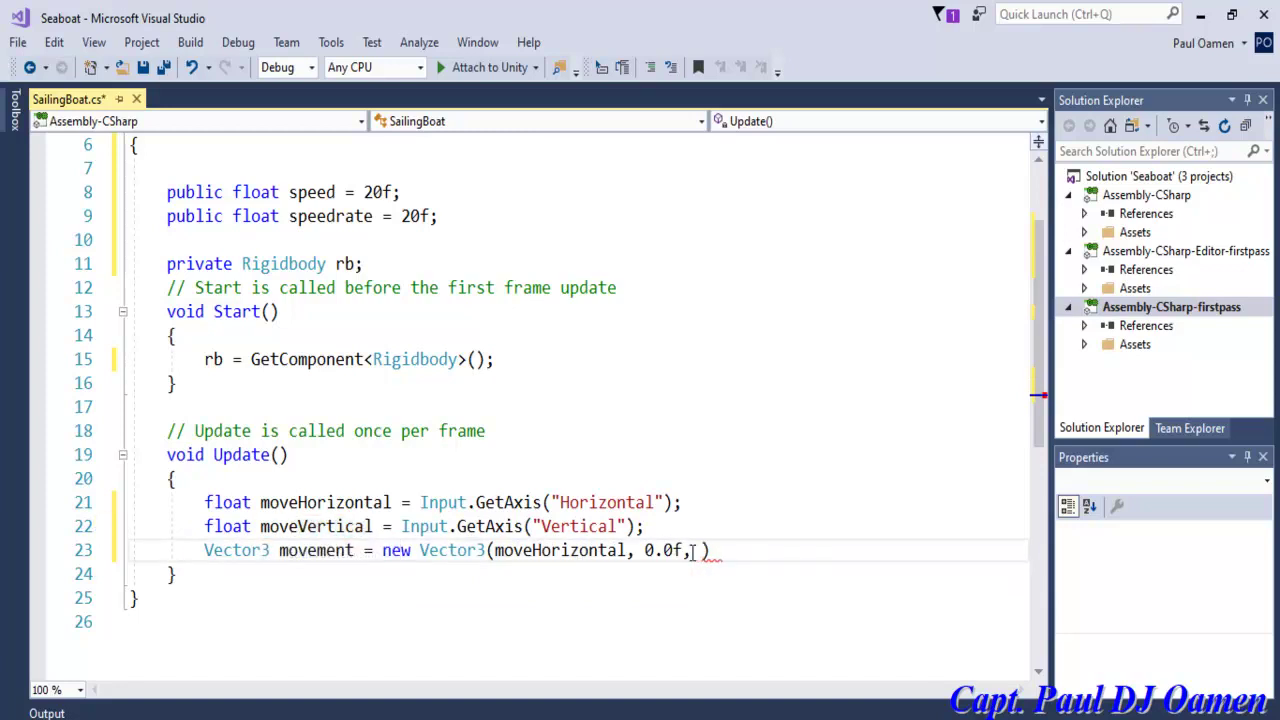
{"action": "key", "text": "ctrl+v"}
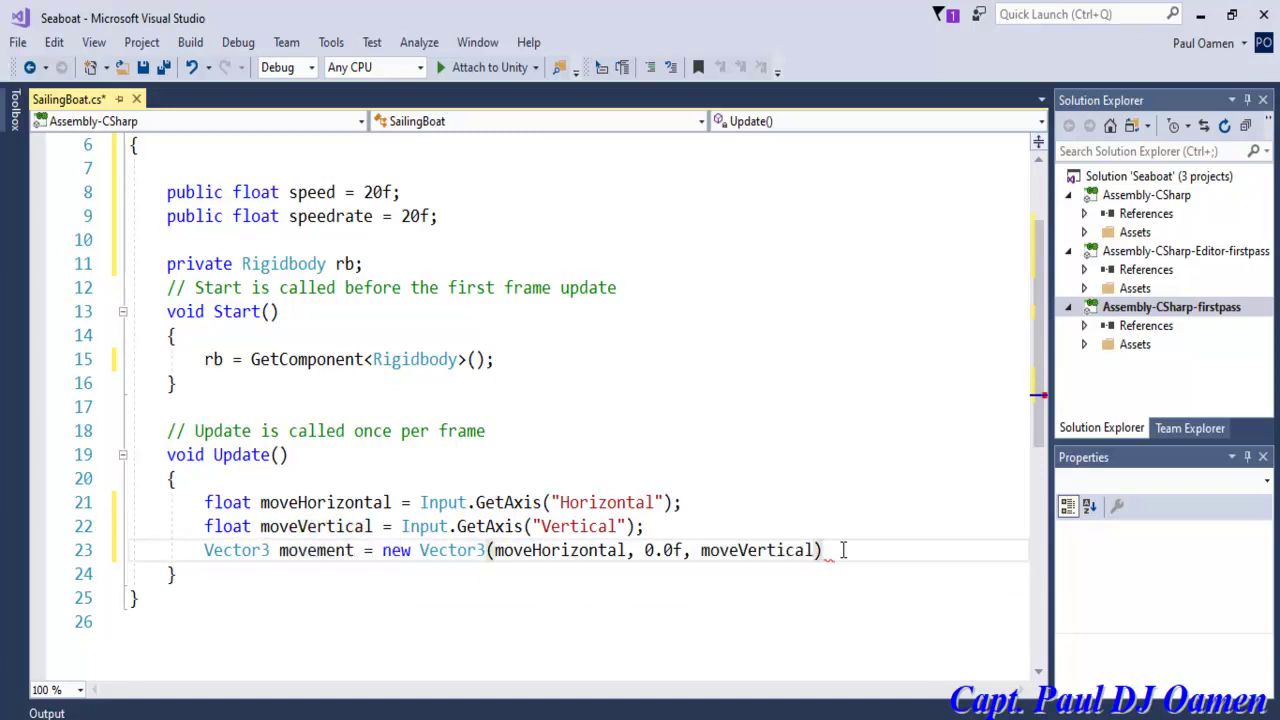
{"action": "type", "text": ";"}
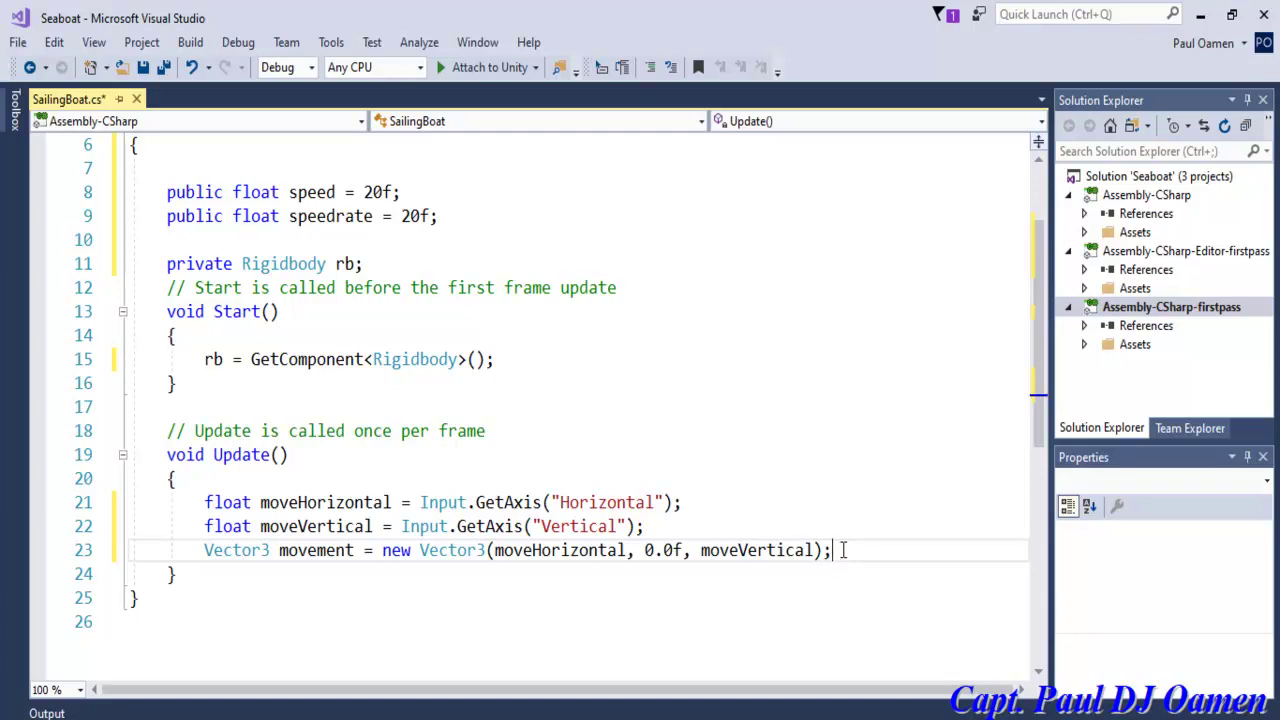
Step: On a new line below the movement declaration, start an AddTorque call with 0f as its first argument
{"action": "key", "text": "Return"}
{"action": "type", "text": "riveMode"}
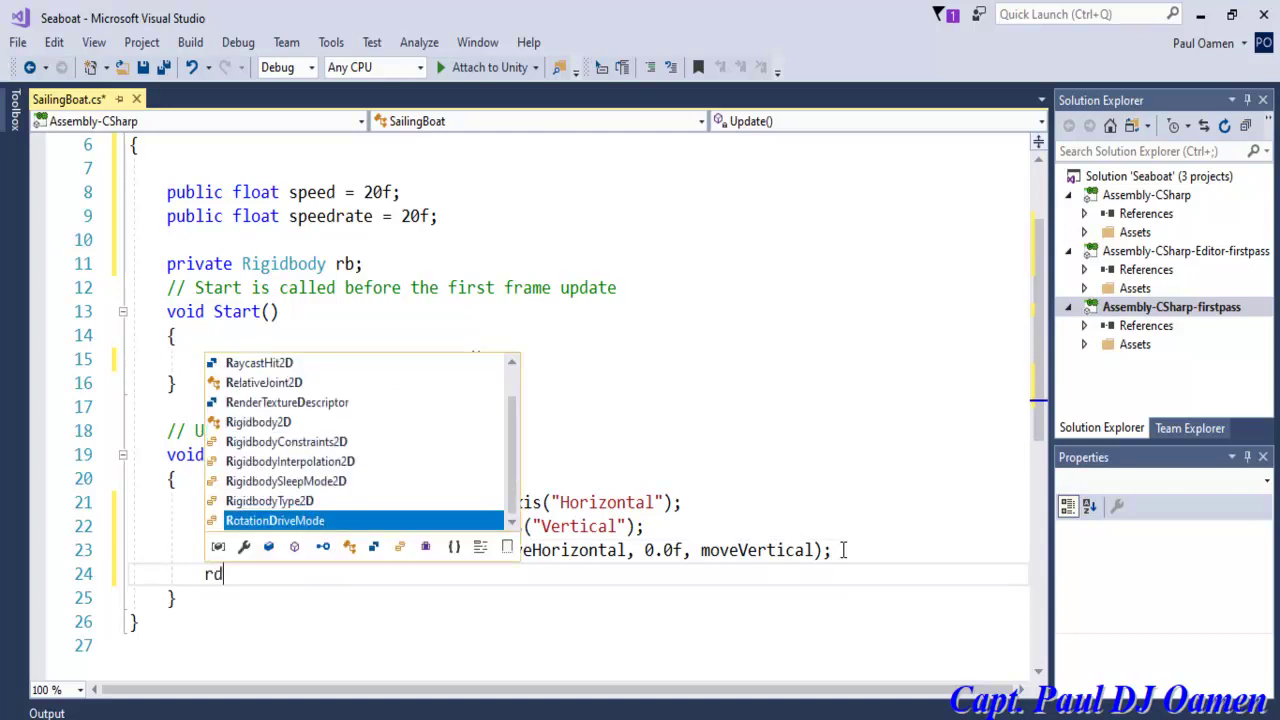
{"action": "type", "text": ".add"}
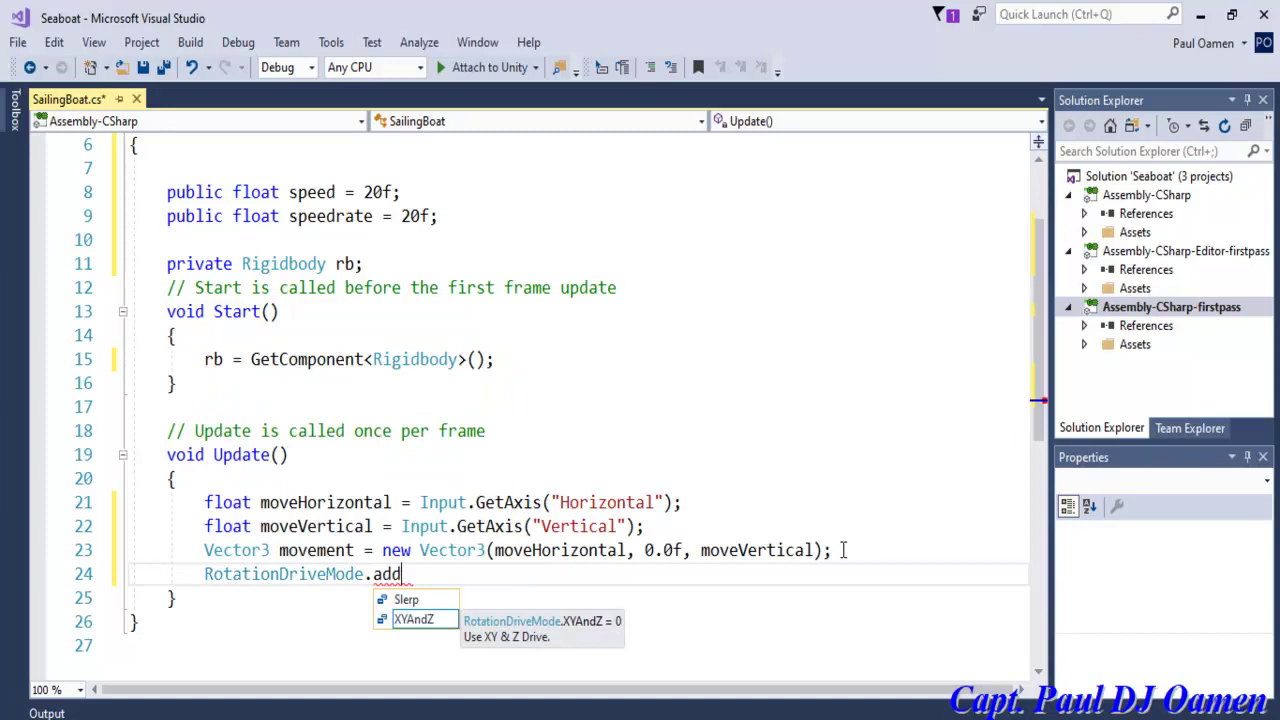
{"action": "key", "text": "BackSpace"}
{"action": "key", "text": "BackSpace"}
{"action": "key", "text": "BackSpace"}
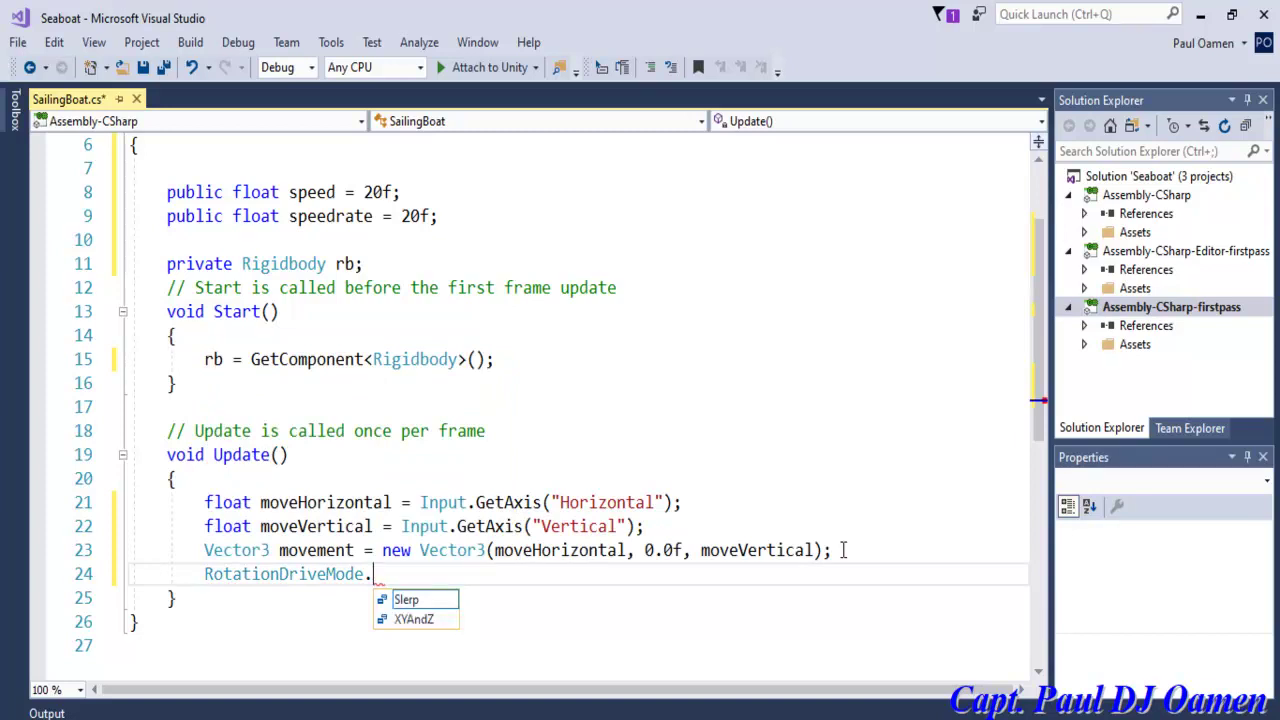
{"action": "type", "text": "Add"}
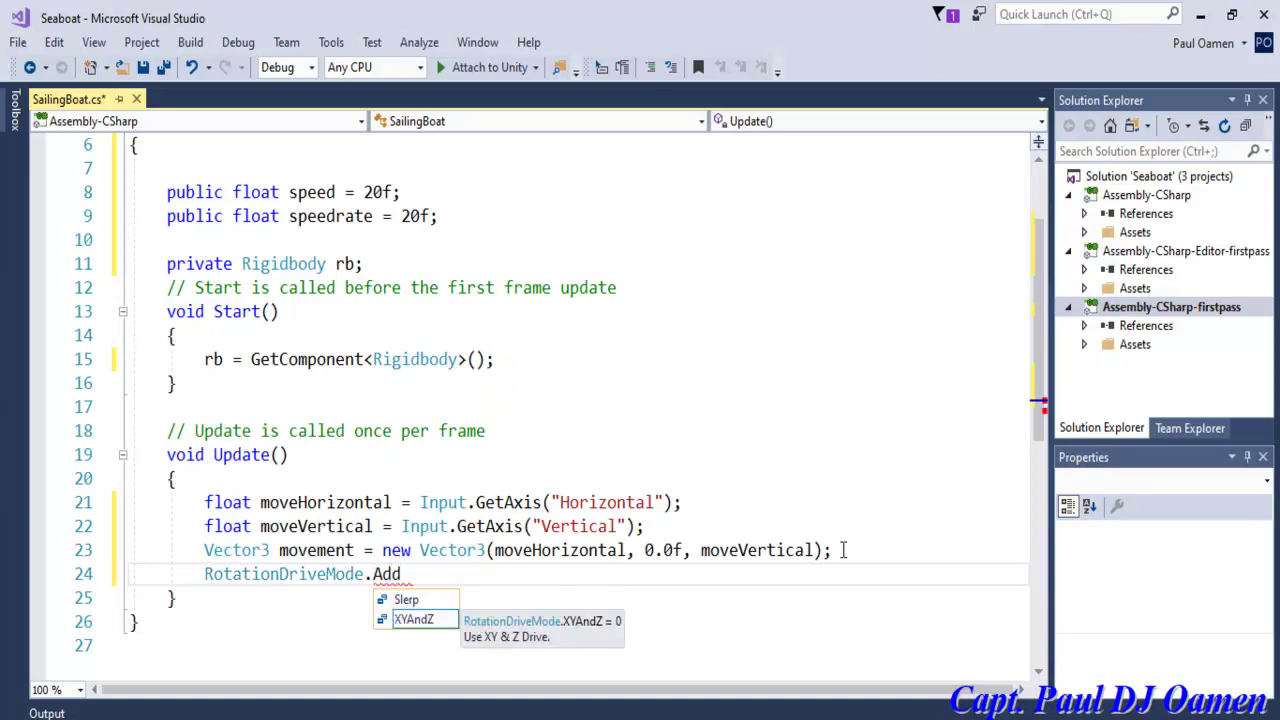
{"action": "key", "text": "Escape"}
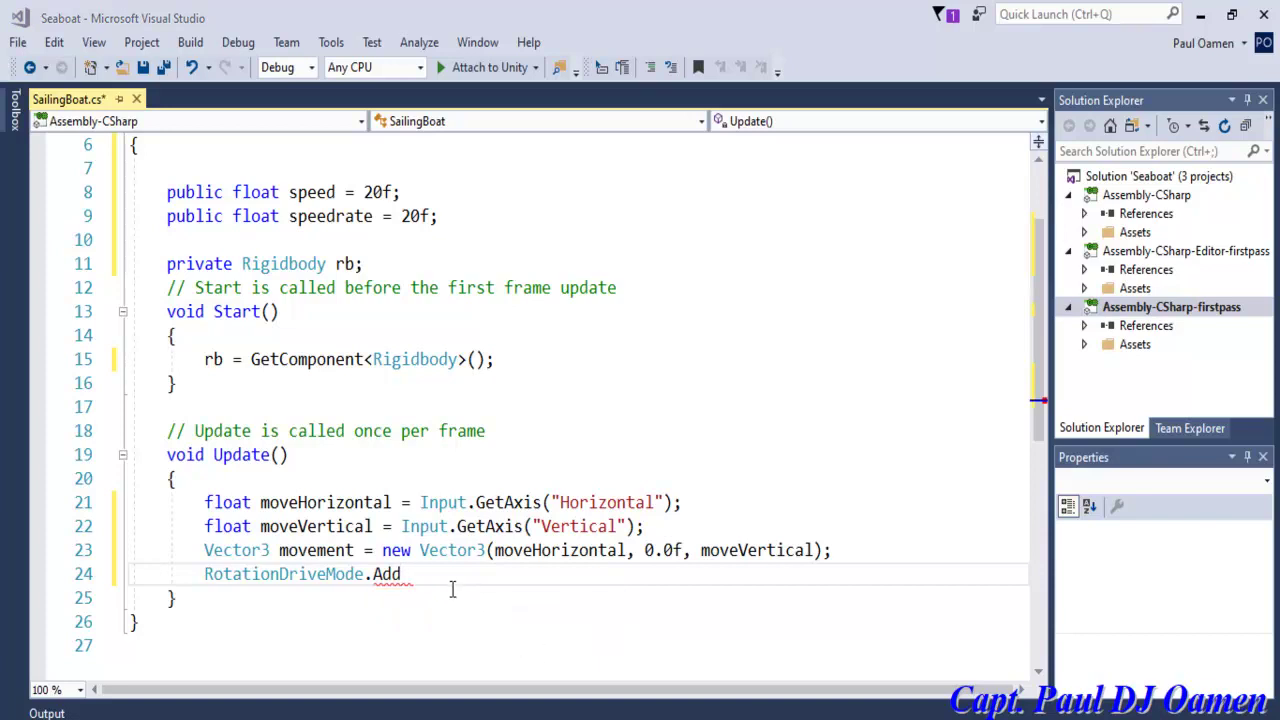
{"action": "type", "text": "Torq"}
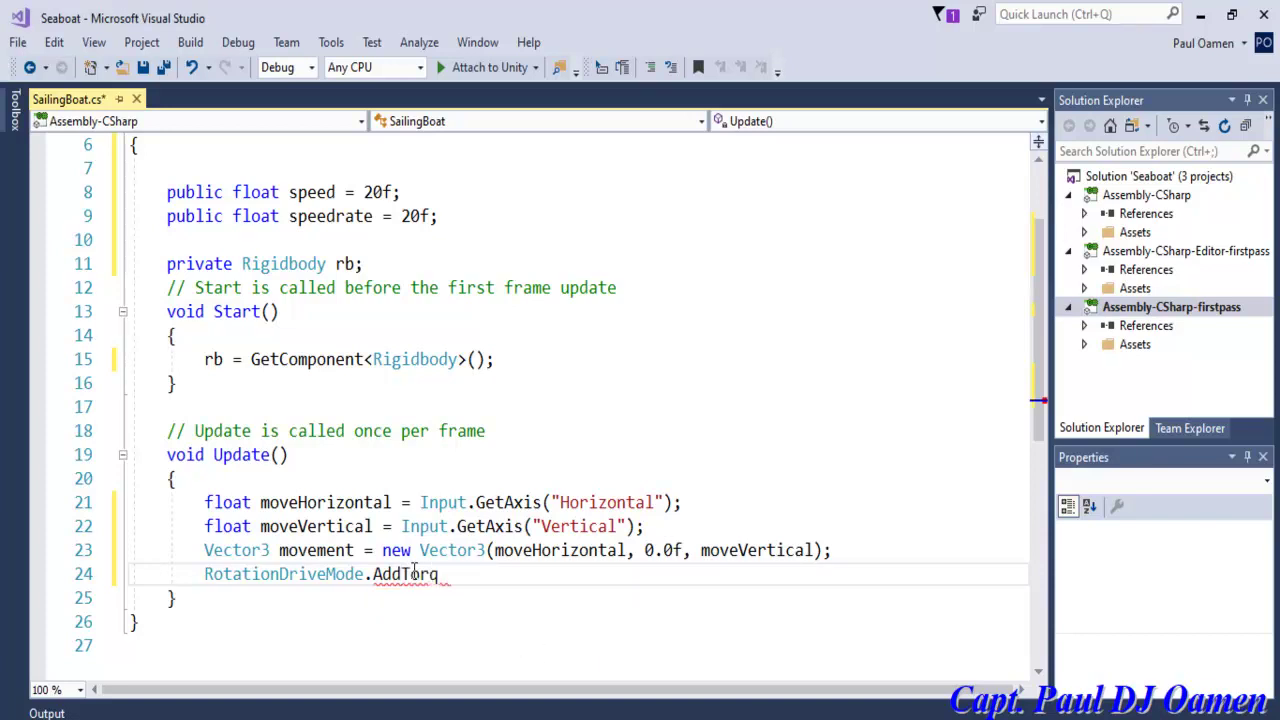
{"action": "type", "text": "ue(0f,"}
Step: Add a copy of moveHorizontal as the second argument of the AddTorque call
{"action": "left_click_drag", "start_coordinate": [391, 502], "coordinate": [259, 502]}
{"action": "key", "text": "ctrl+c"}
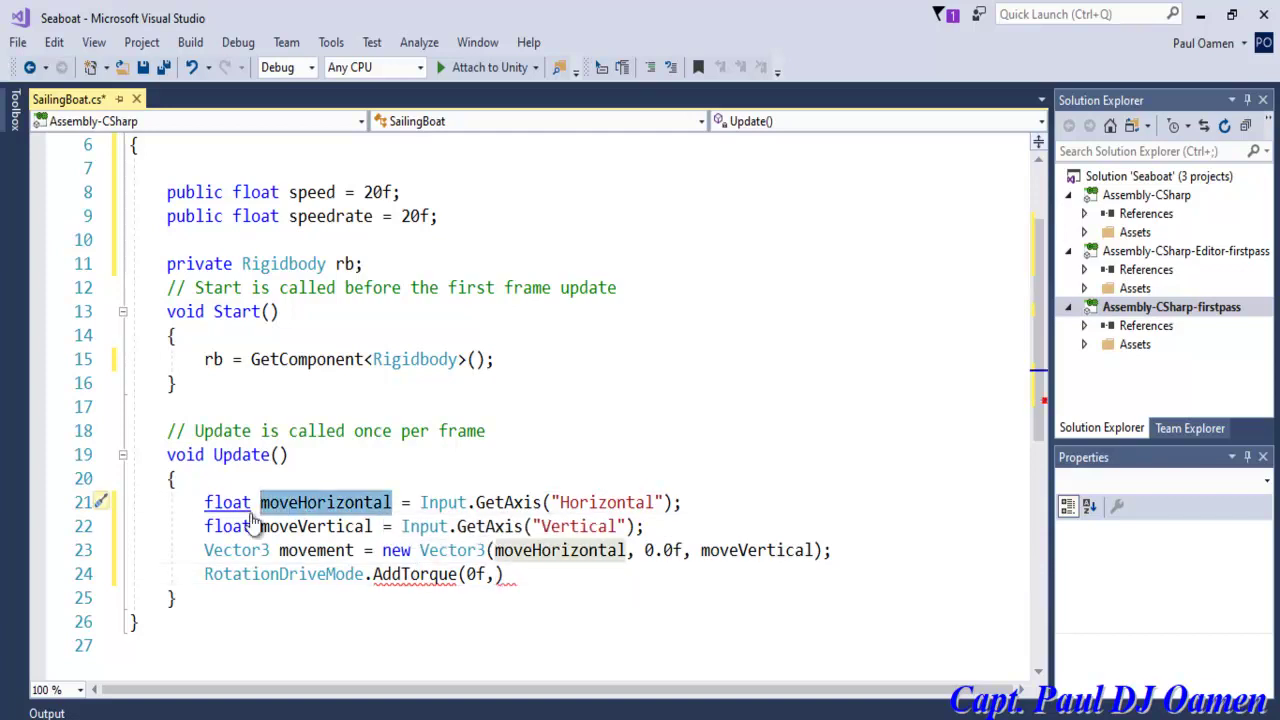
{"action": "left_click", "coordinate": [497, 577]}
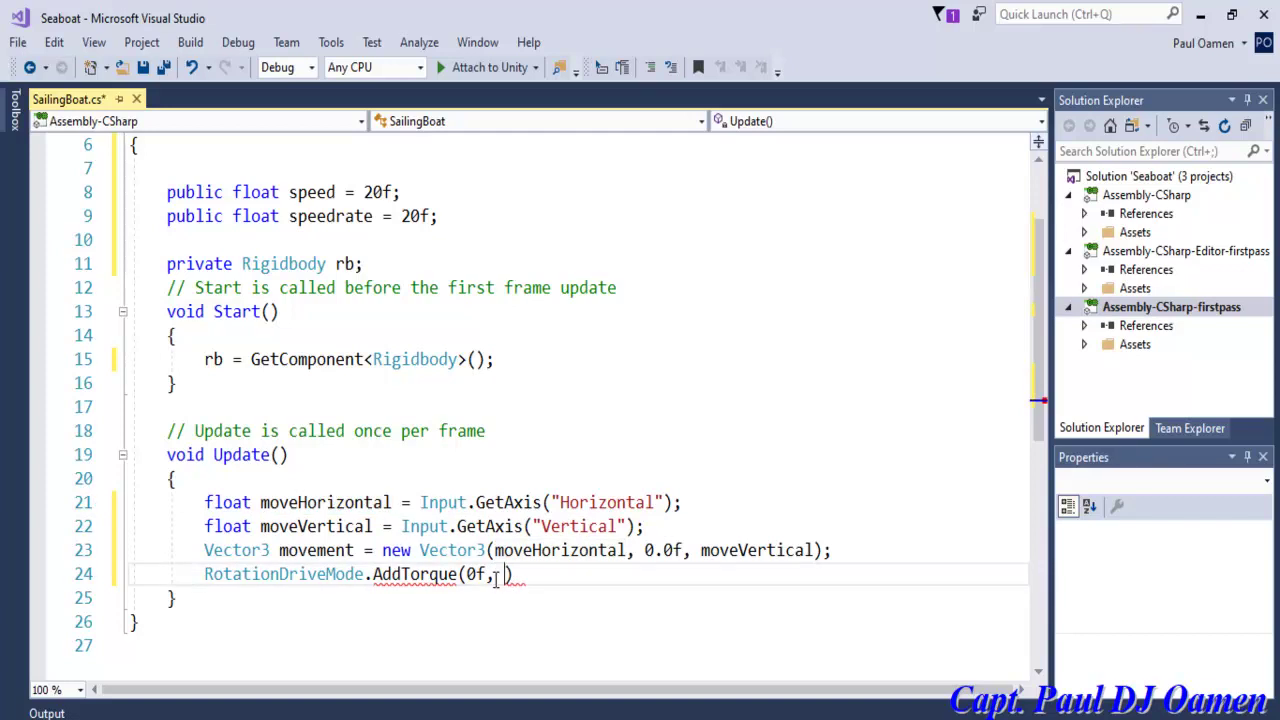
{"action": "key", "text": "ctrl+v"}
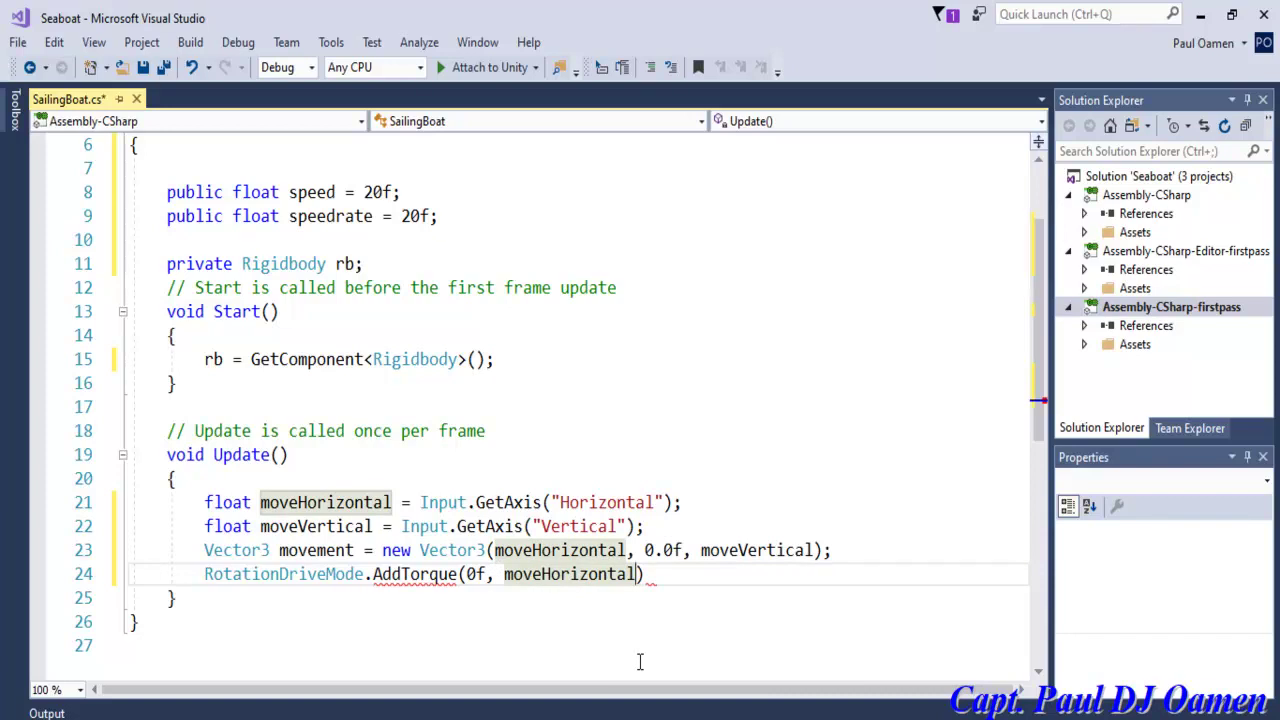
Step: Replace RotationDriveMode in front of .AddTorque with the Rigidbody variable rb
{"action": "mouse_move", "coordinate": [352, 580]}
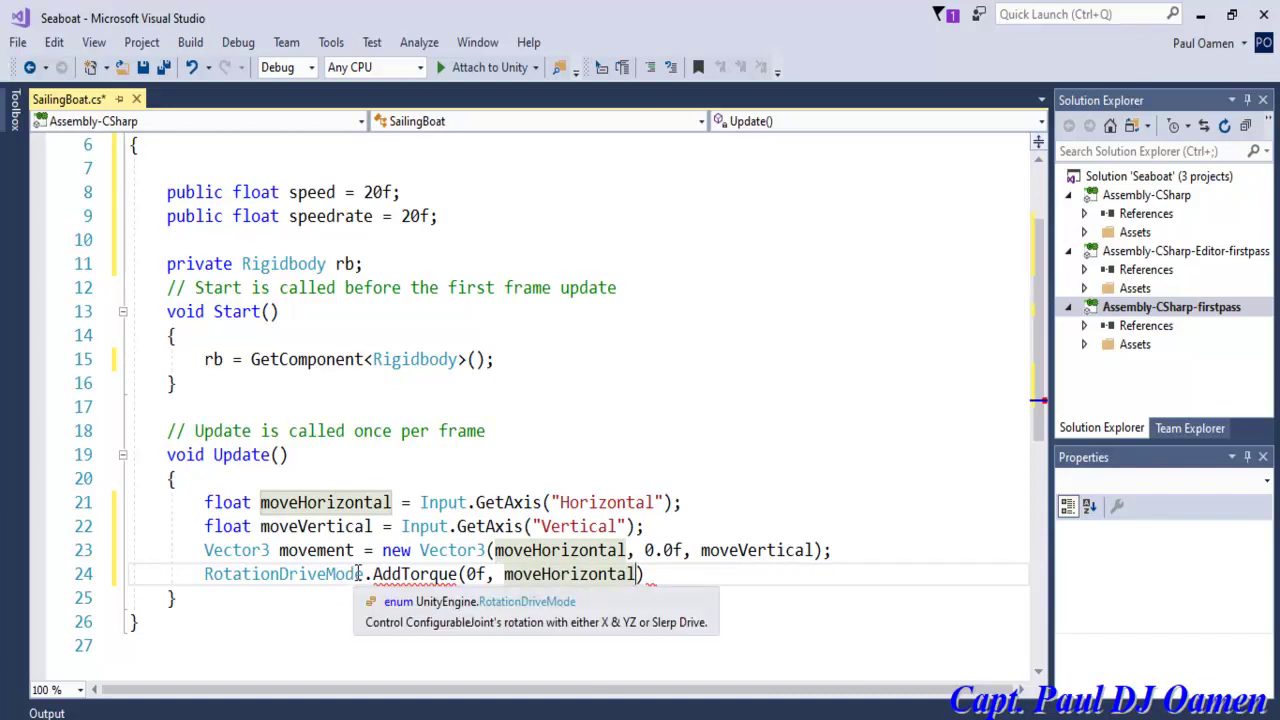
{"action": "left_click_drag", "start_coordinate": [366, 578], "coordinate": [200, 583]}
{"action": "type", "text": "rb"}
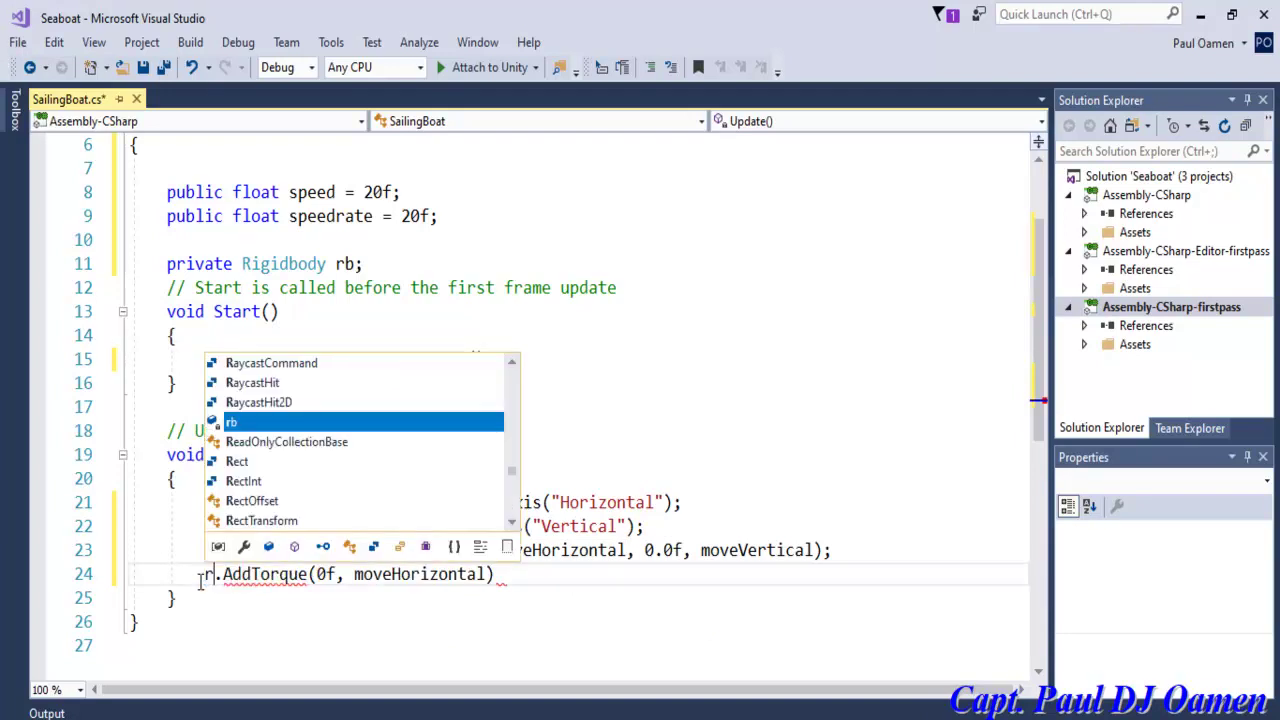
{"action": "left_click", "coordinate": [414, 619]}
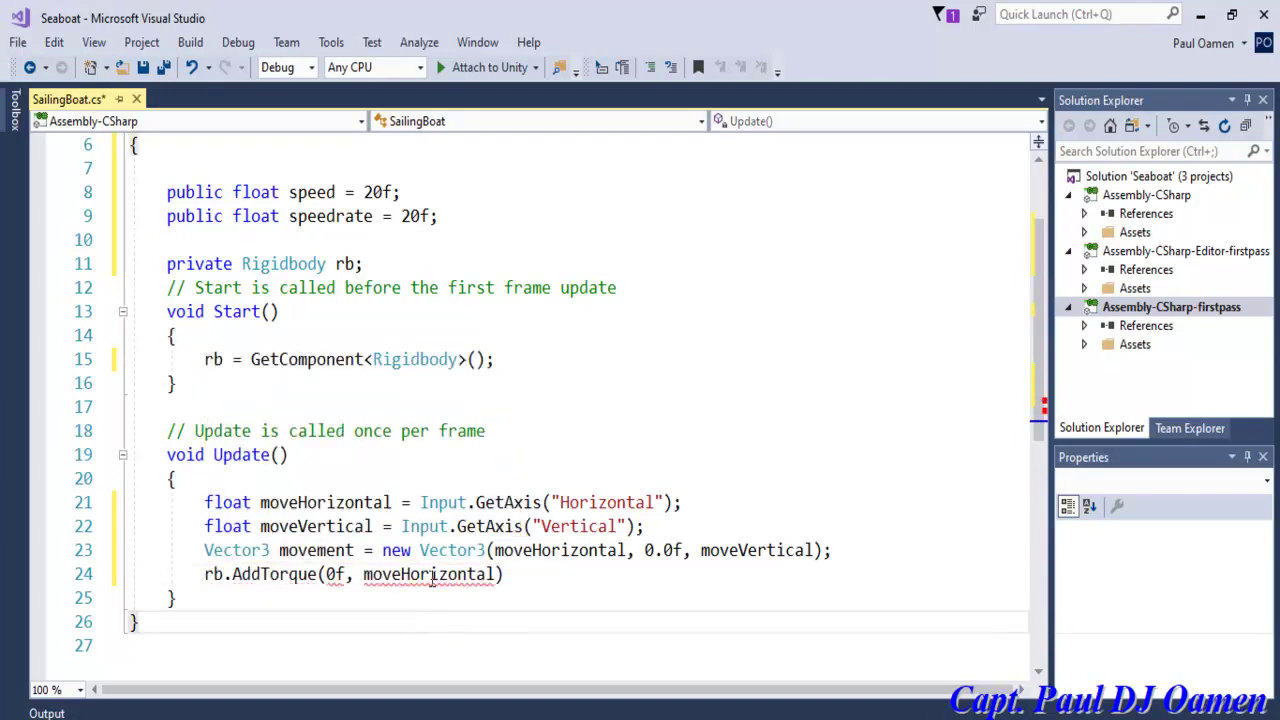
Step: Extend the second AddTorque argument to moveHorizontal * speed * Time.deltaTime
{"action": "left_click", "coordinate": [495, 574]}
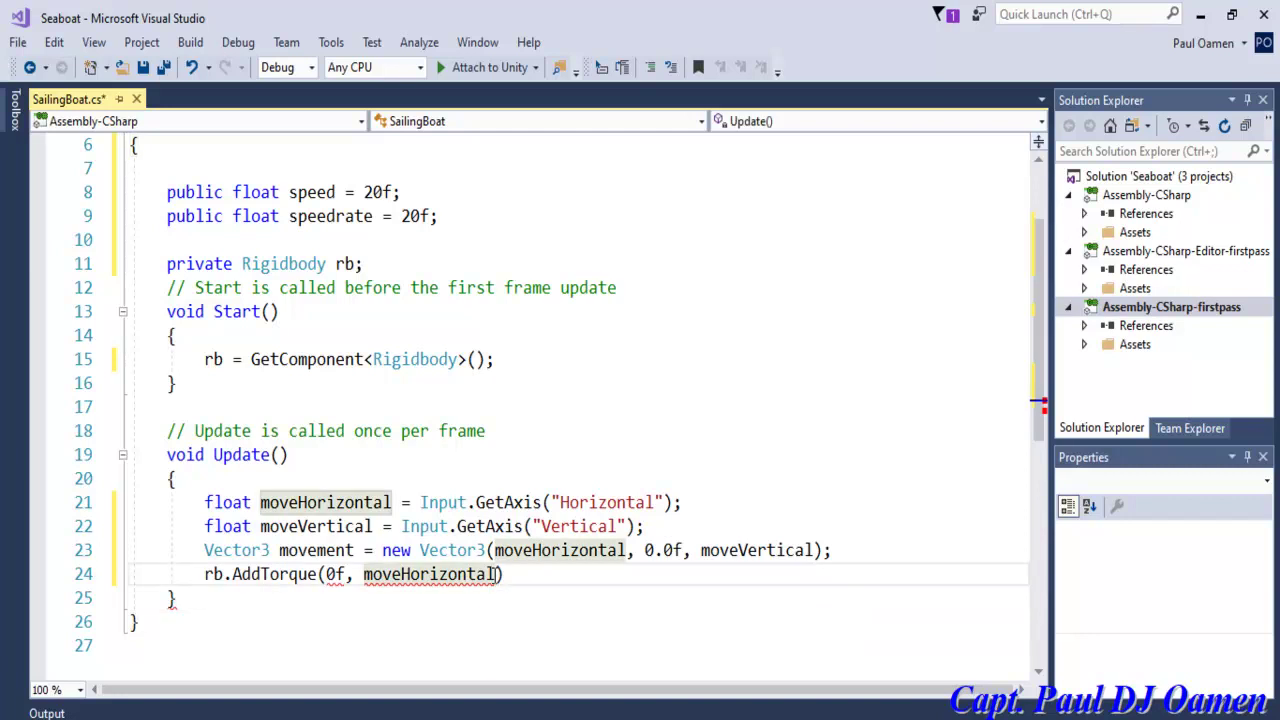
{"action": "type", "text": "* "}
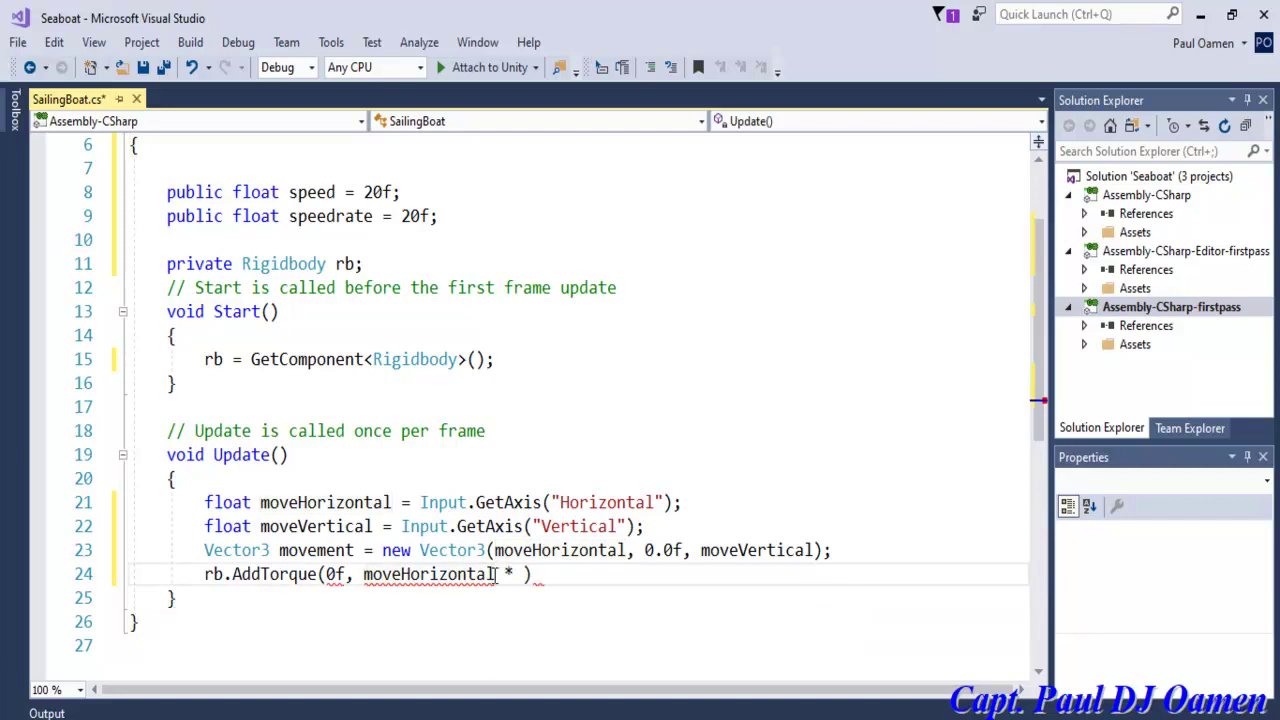
{"action": "type", "text": "speed"}
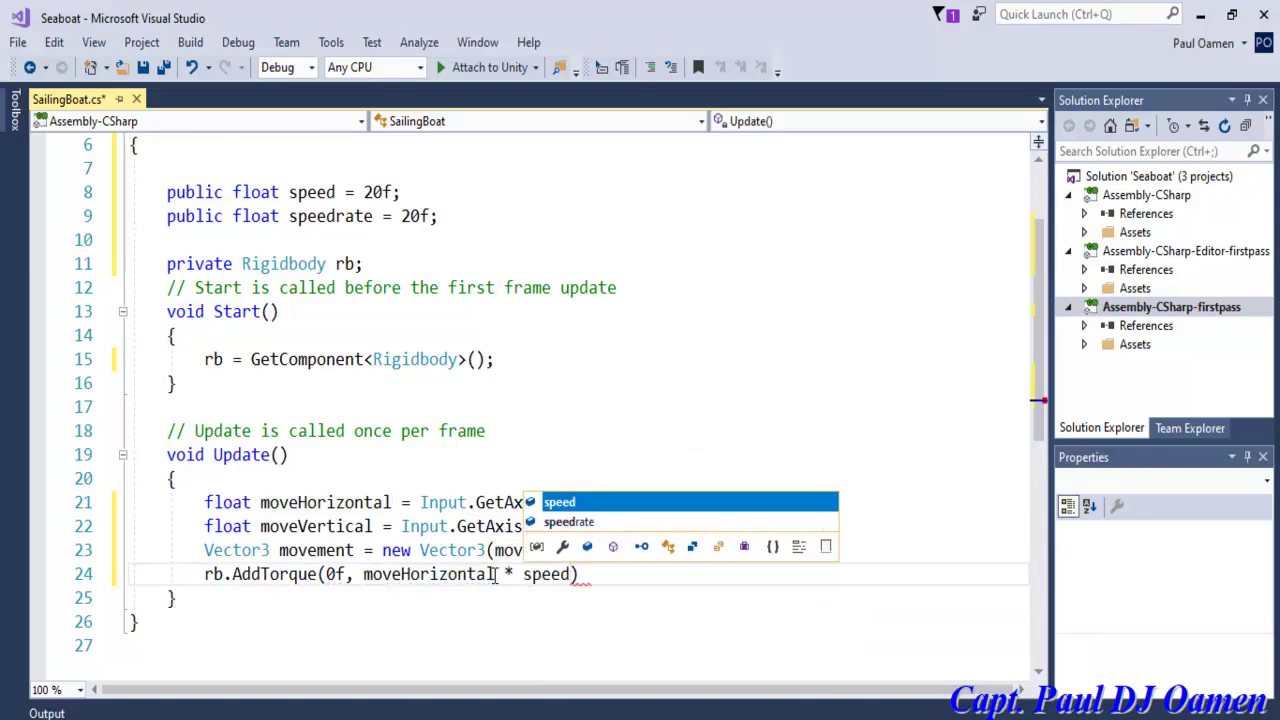
{"action": "type", "text": " *"}
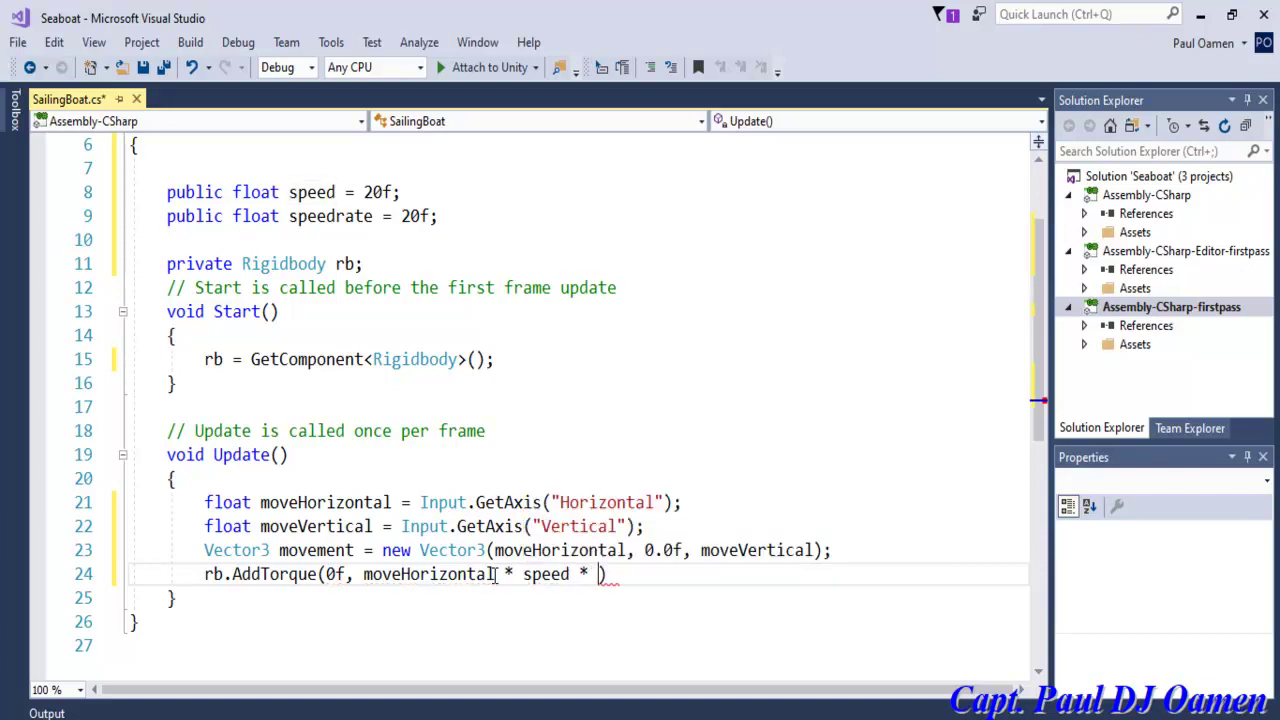
{"action": "type", "text": " Ti"}
{"action": "type", "text": "me."}
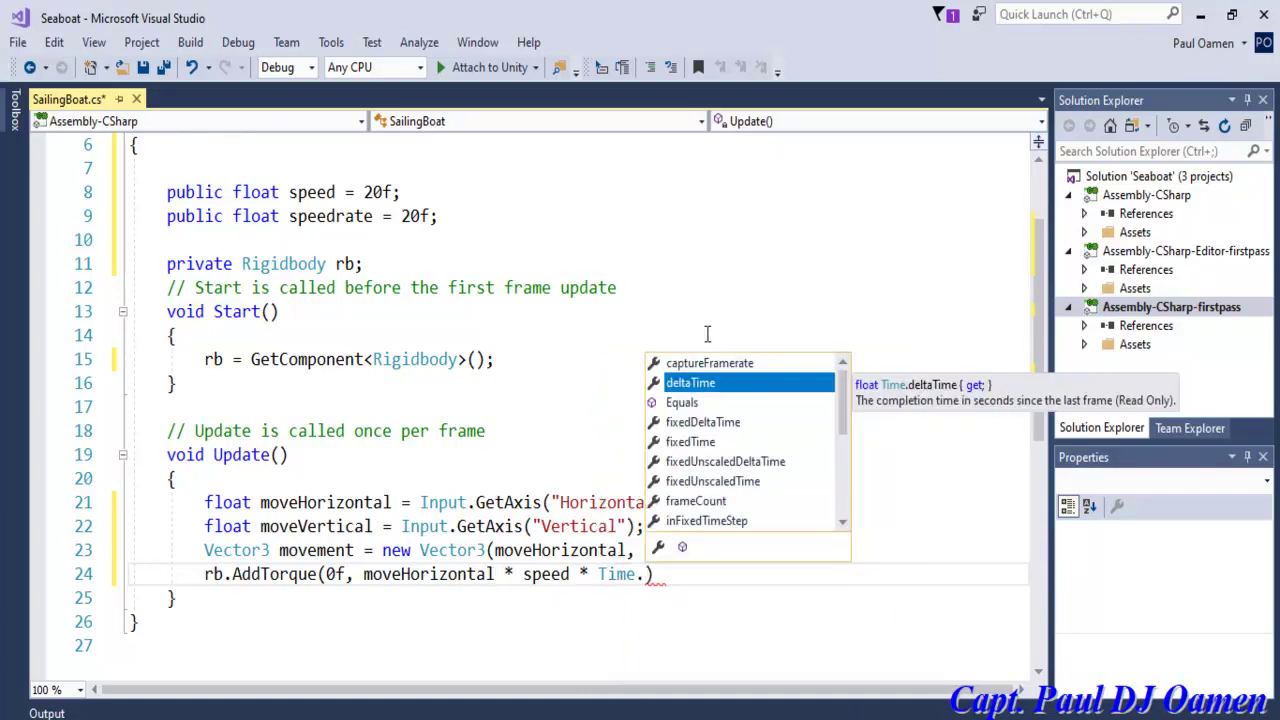
{"action": "double_click", "coordinate": [712, 383]}
Step: Add 0f as the third AddTorque argument and close the statement with a semicolon
{"action": "type", "text": ", "}
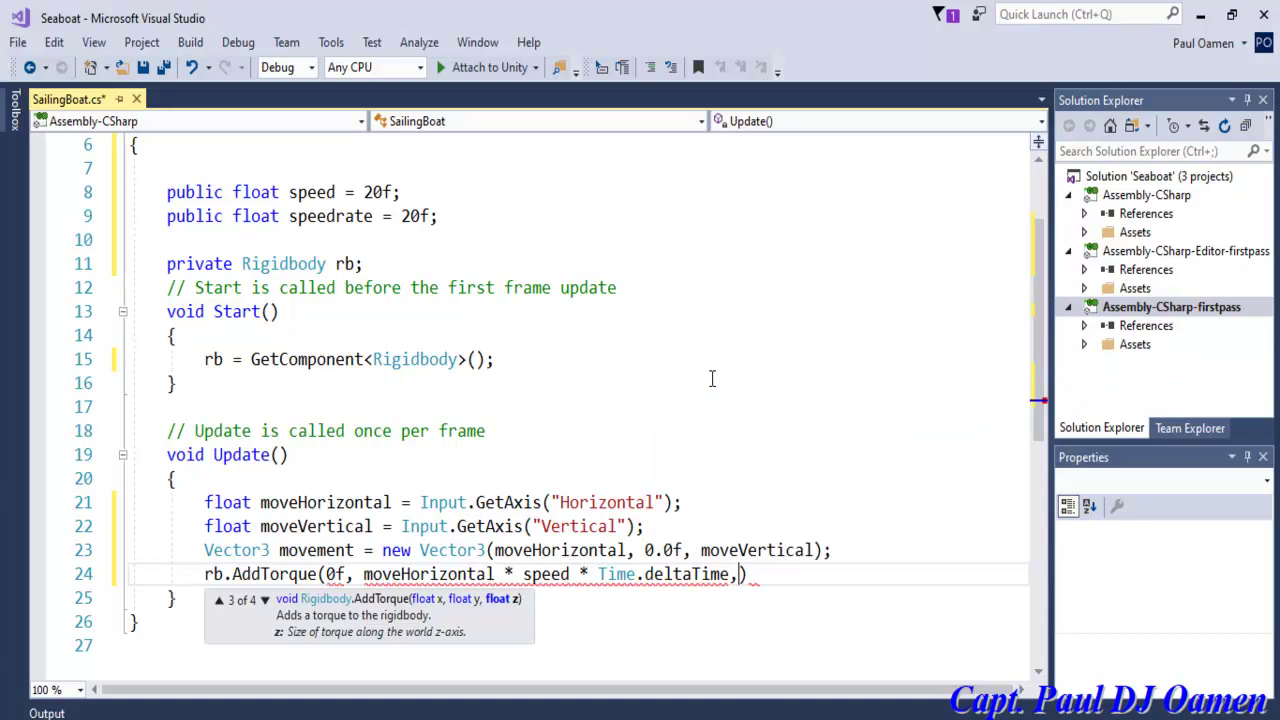
{"action": "type", "text": "0f"}
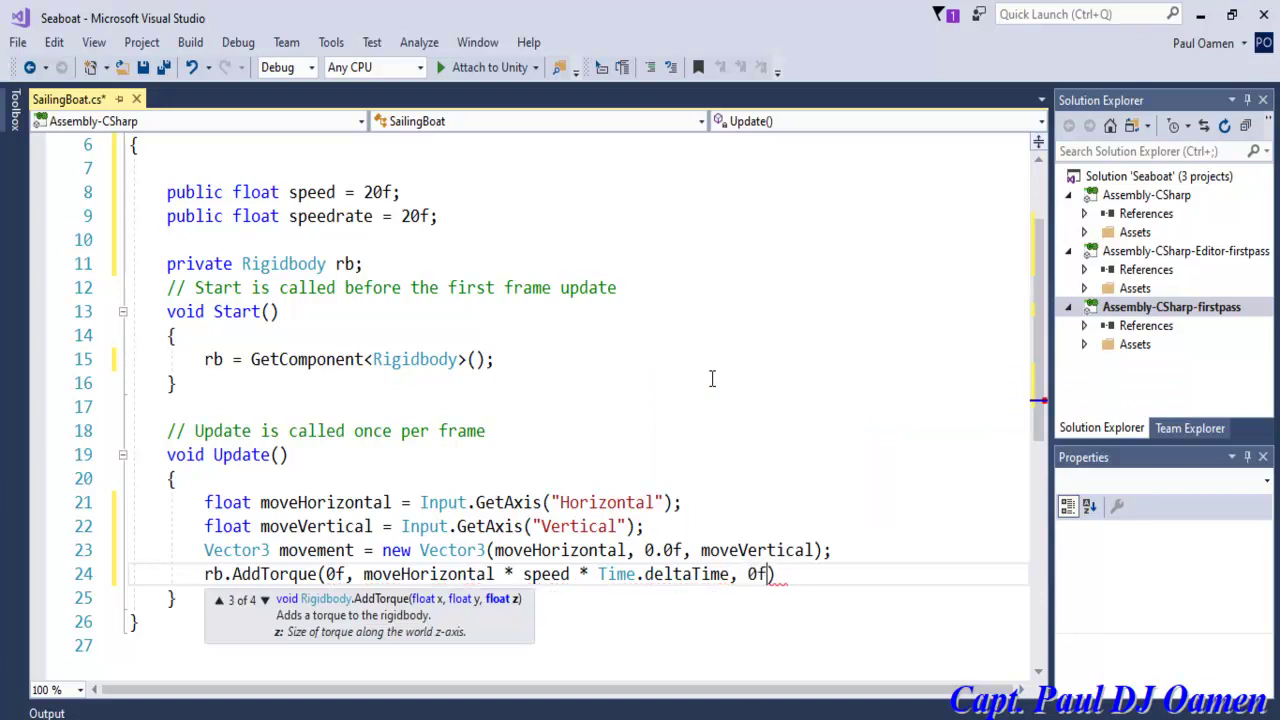
{"action": "type", "text": ")"}
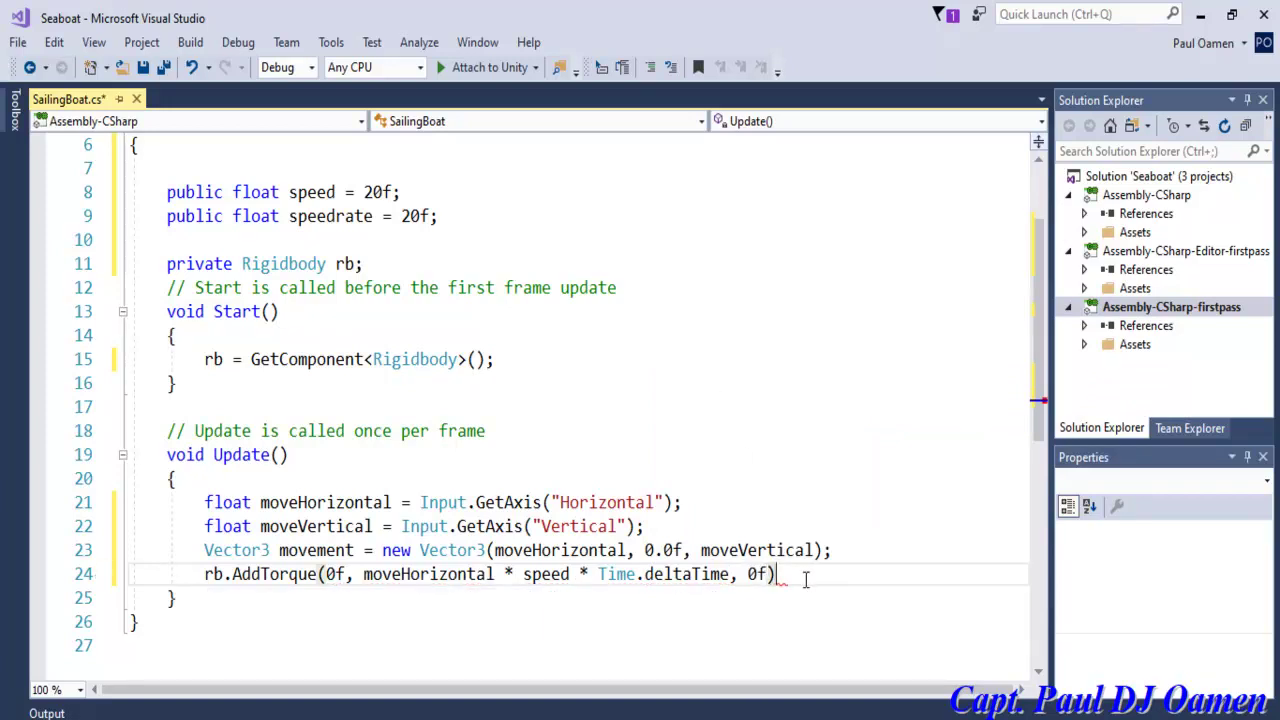
{"action": "type", "text": ";"}
Step: Duplicate the complete rb.AddTorque statement on a new line directly below it
{"action": "left_click_drag", "start_coordinate": [806, 576], "coordinate": [198, 585]}
{"action": "key", "text": "ctrl+c"}
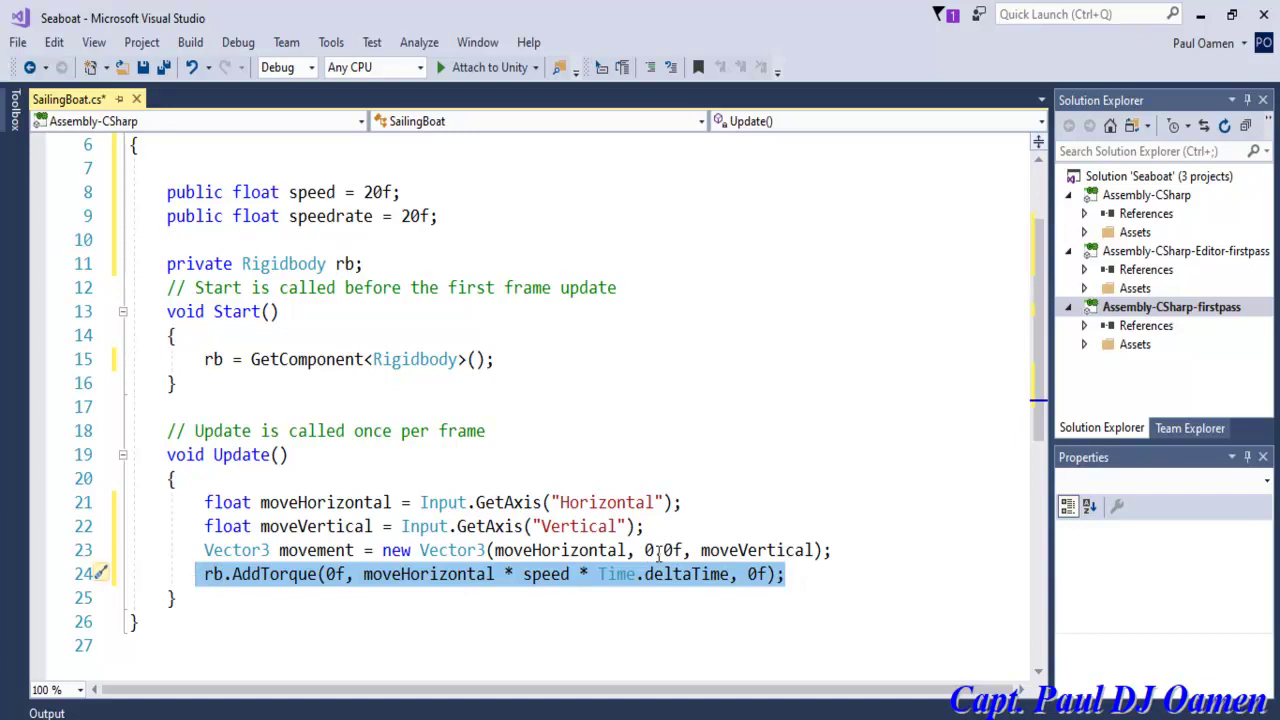
{"action": "left_click", "coordinate": [801, 576]}
{"action": "key", "text": "Return"}
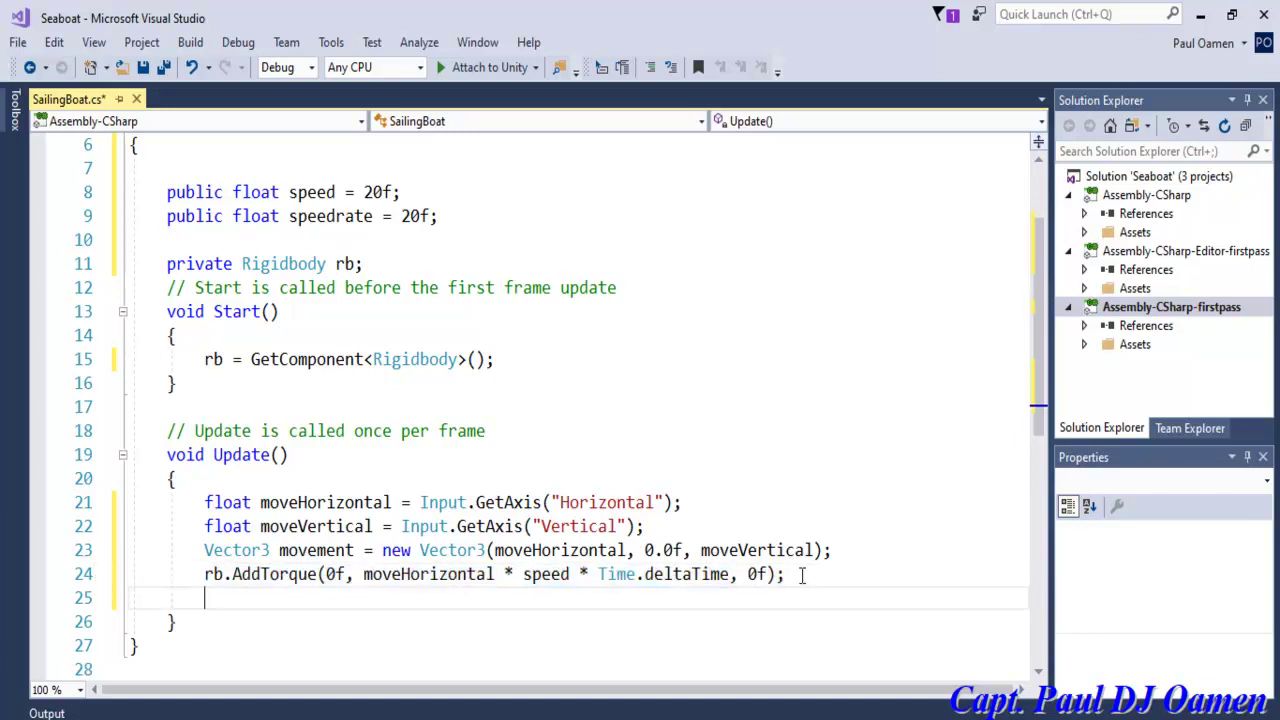
{"action": "key", "text": "ctrl+v"}
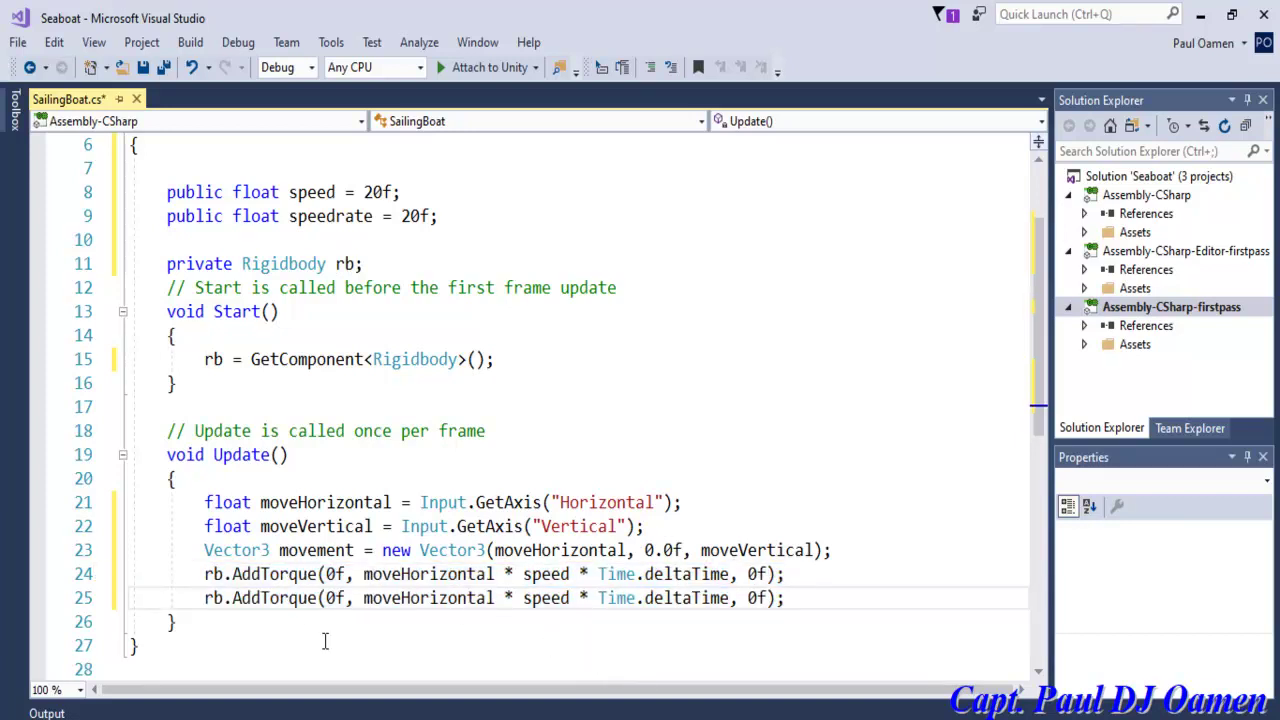
Step: Change the method name in the duplicated line from AddTorque to AddForce
{"action": "left_click_drag", "start_coordinate": [316, 598], "coordinate": [262, 598]}
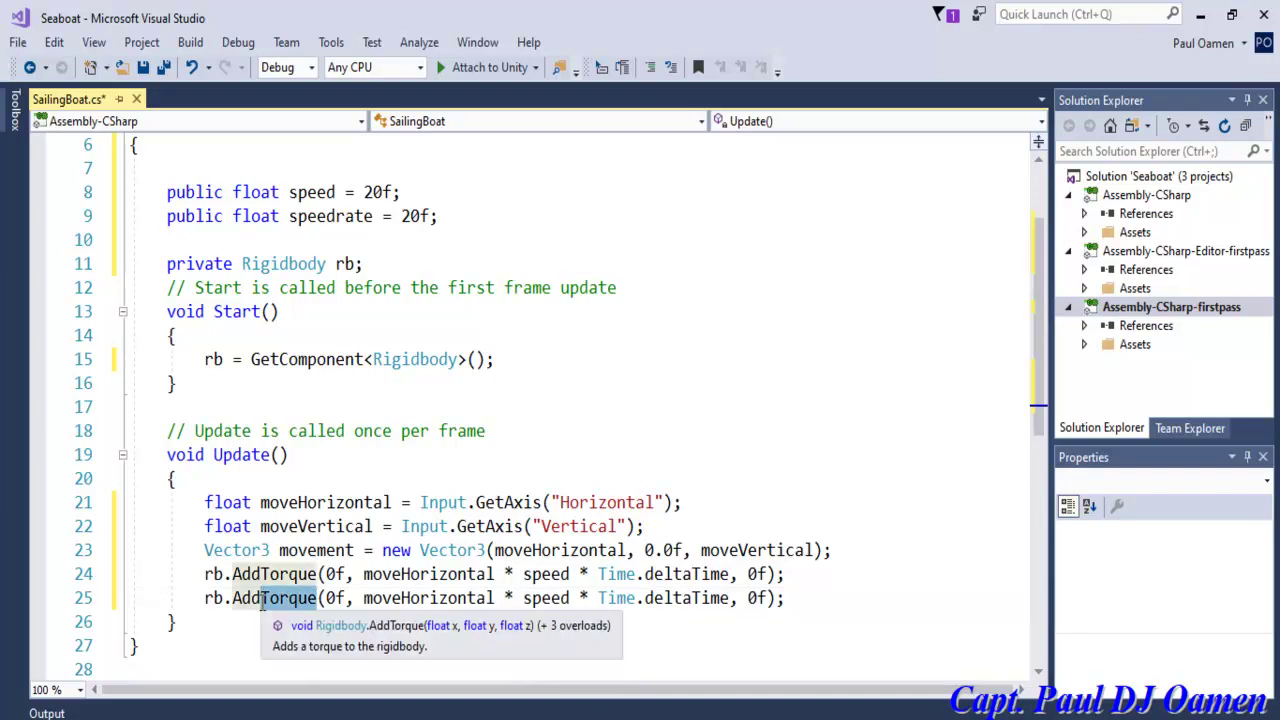
{"action": "key", "text": "BackSpace"}
{"action": "type", "text": "F"}
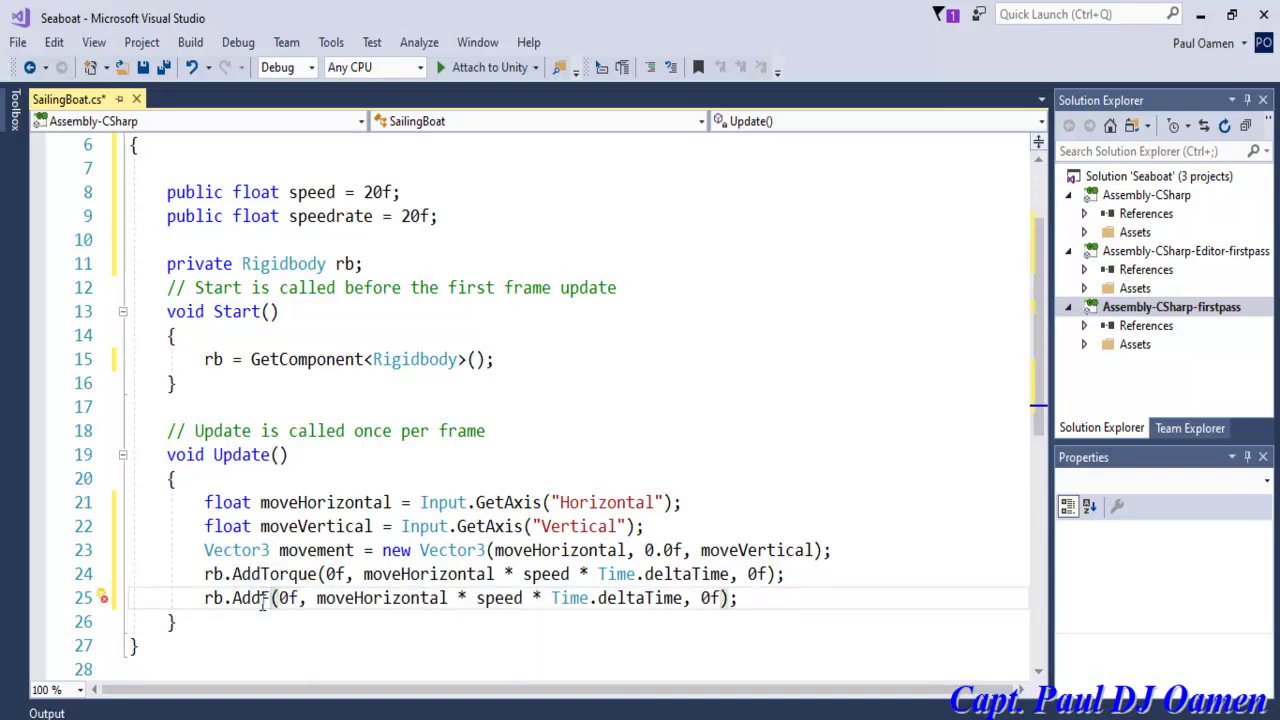
{"action": "type", "text": "orce"}
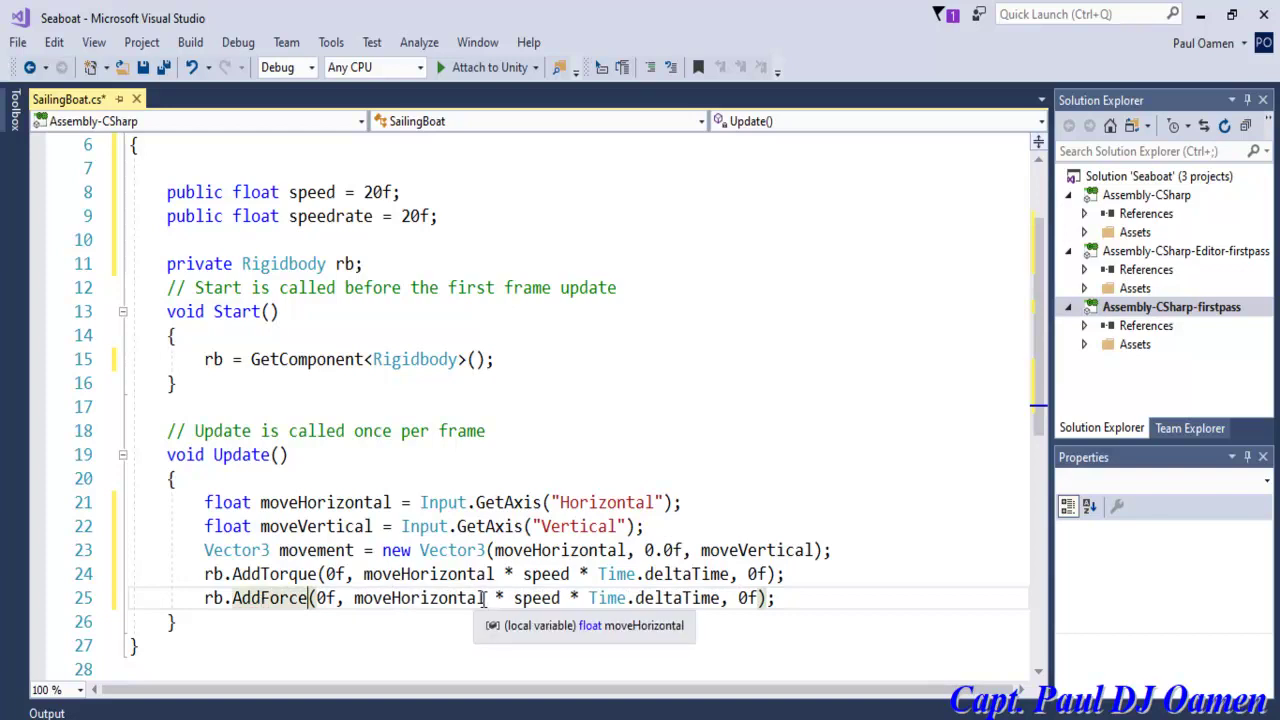
Step: Replace the 0f, moveHorizontal part of the AddForce call with the movement vector
{"action": "left_click_drag", "start_coordinate": [356, 550], "coordinate": [280, 552]}
{"action": "key", "text": "ctrl+c"}
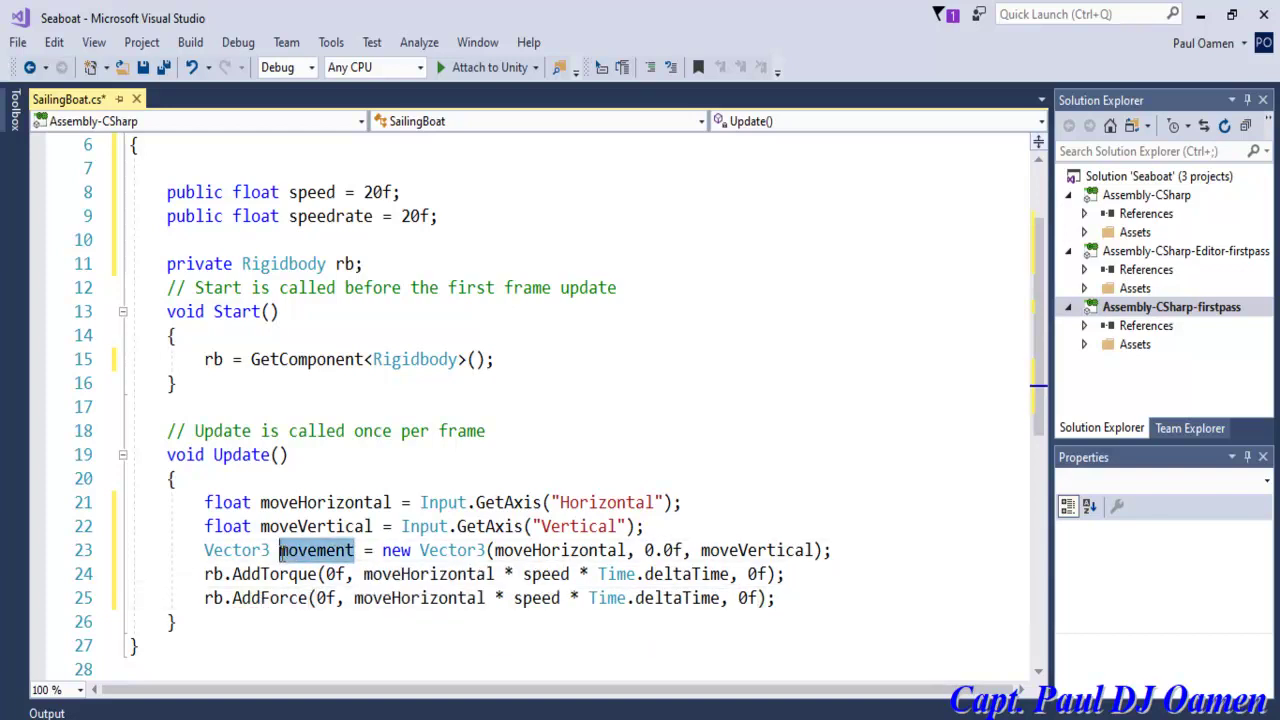
{"action": "left_click_drag", "start_coordinate": [486, 598], "coordinate": [316, 598]}
{"action": "key", "text": "ctrl+v"}
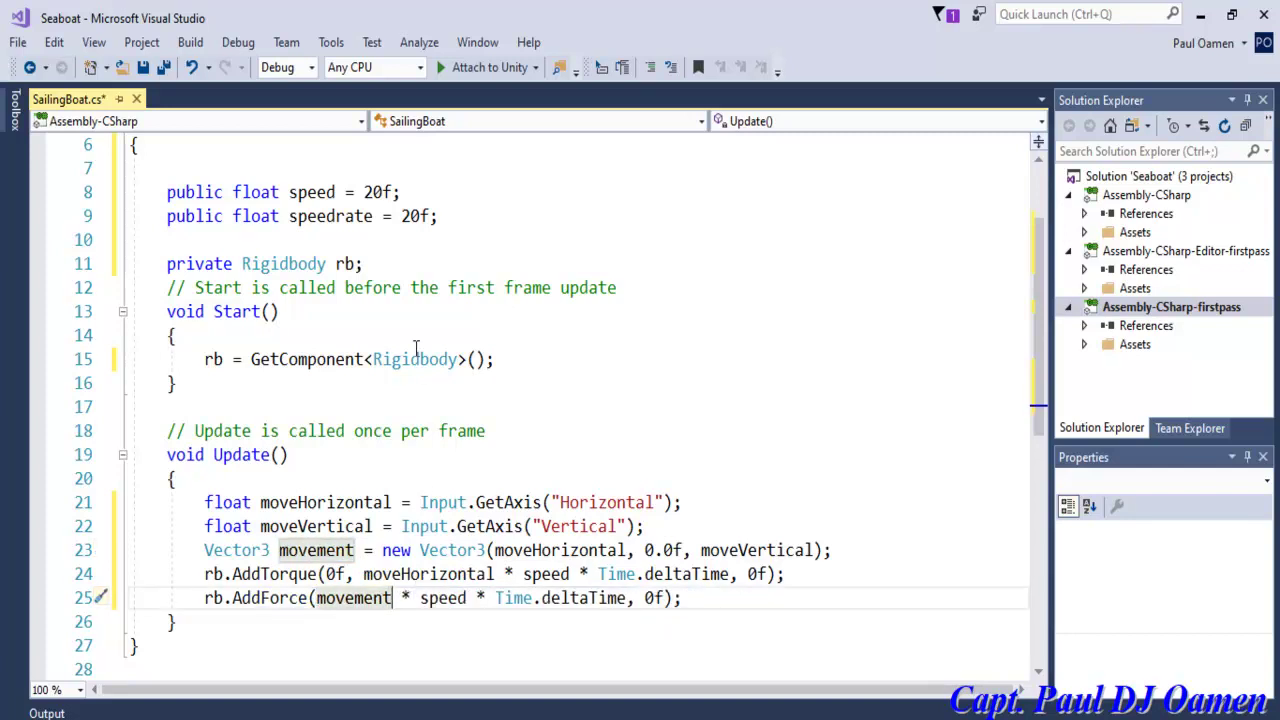
Step: Insert speedrate as an additional multiplier before Time.deltaTime in the AddForce call
{"action": "left_click_drag", "start_coordinate": [377, 220], "coordinate": [289, 220]}
{"action": "key", "text": "ctrl+c"}
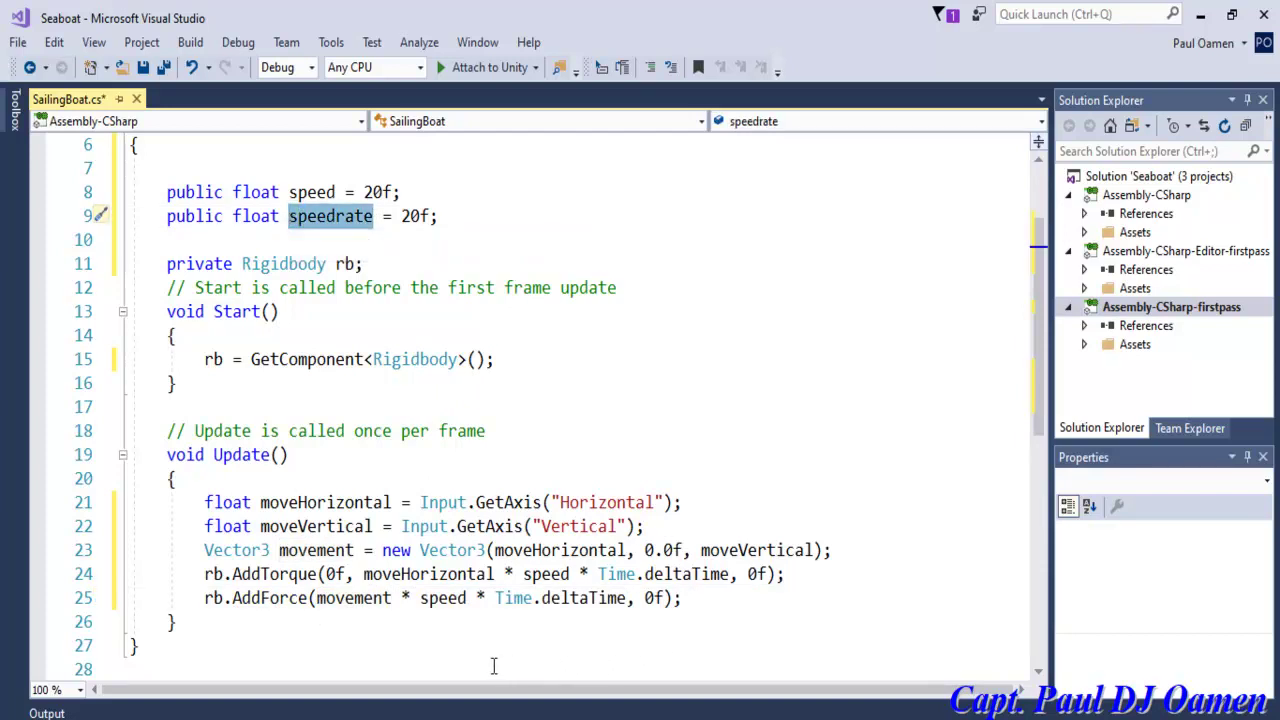
{"action": "left_click", "coordinate": [487, 598]}
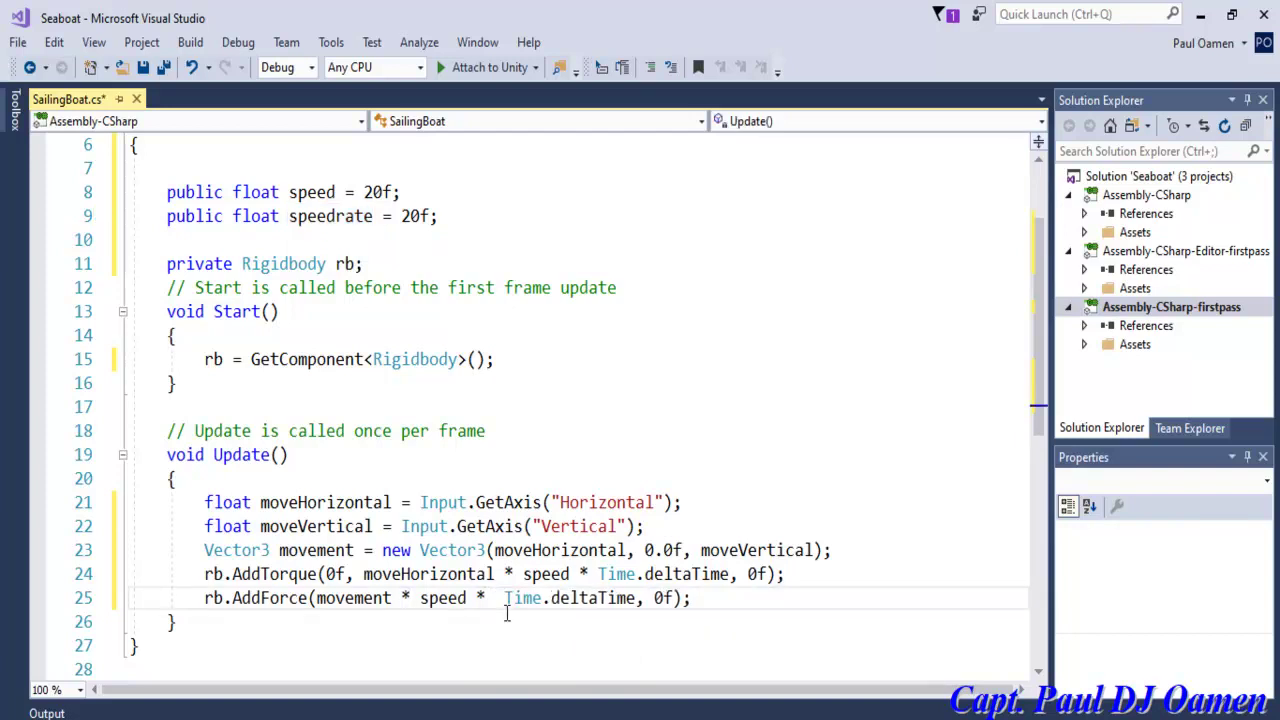
{"action": "key", "text": "ctrl+v"}
{"action": "type", "text": "*"}
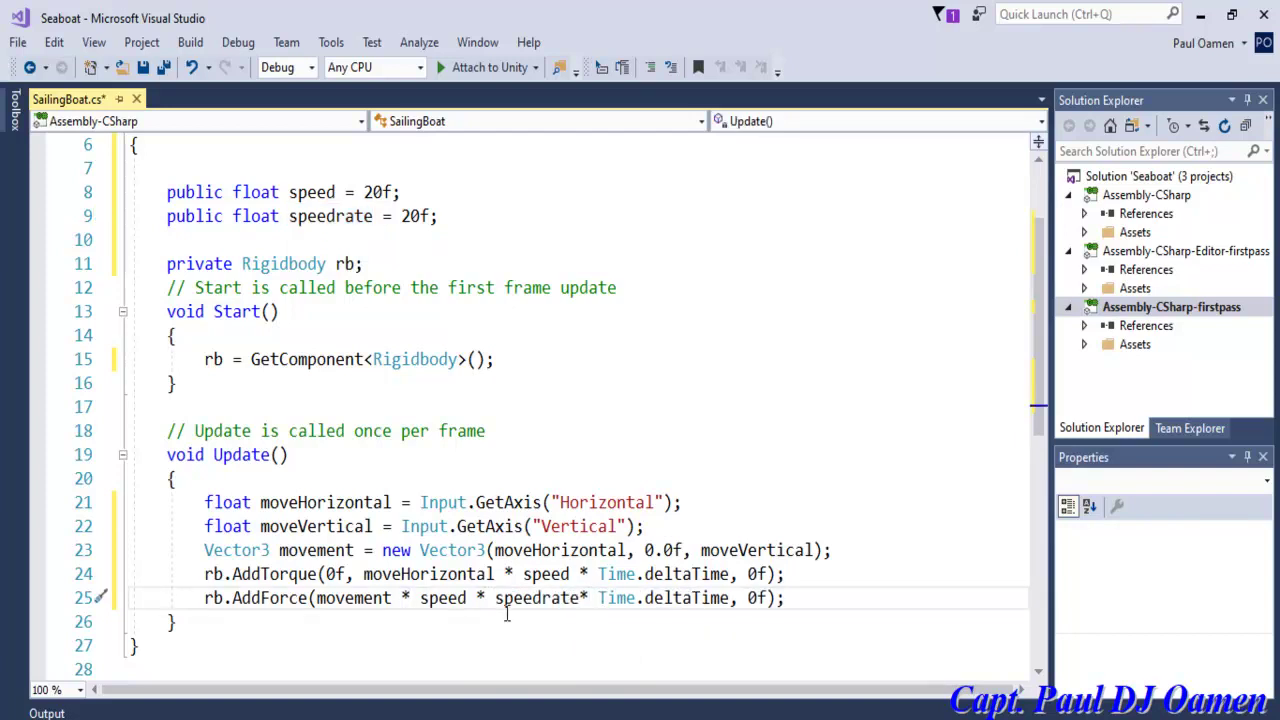
Step: Remove the trailing 0f argument from the AddForce call and save the SailingBoat script
{"action": "left_click", "coordinate": [590, 628]}
{"action": "left_click_drag", "start_coordinate": [778, 598], "coordinate": [740, 598]}
{"action": "key", "text": "BackSpace"}
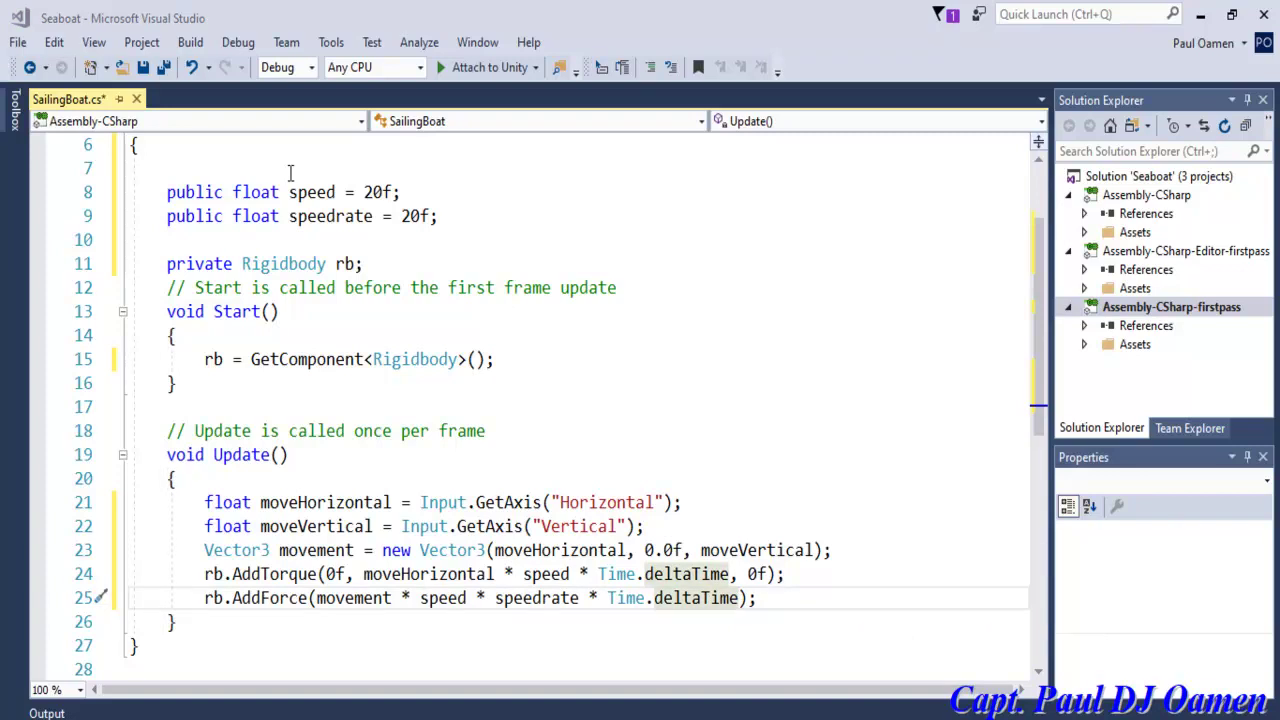
{"action": "left_click", "coordinate": [143, 68]}
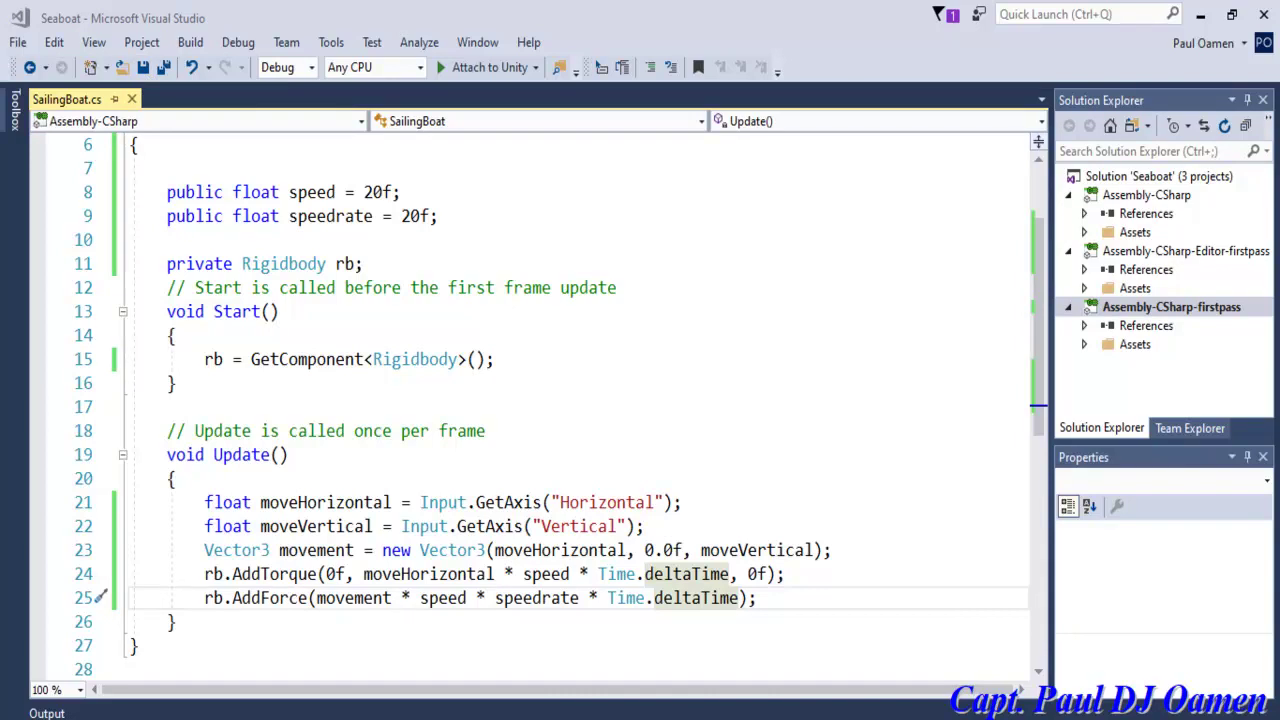
Step: Switch to Unity and save the scene as MiniSailingBoat in the Assets folder
{"action": "key", "text": "alt+Tab"}
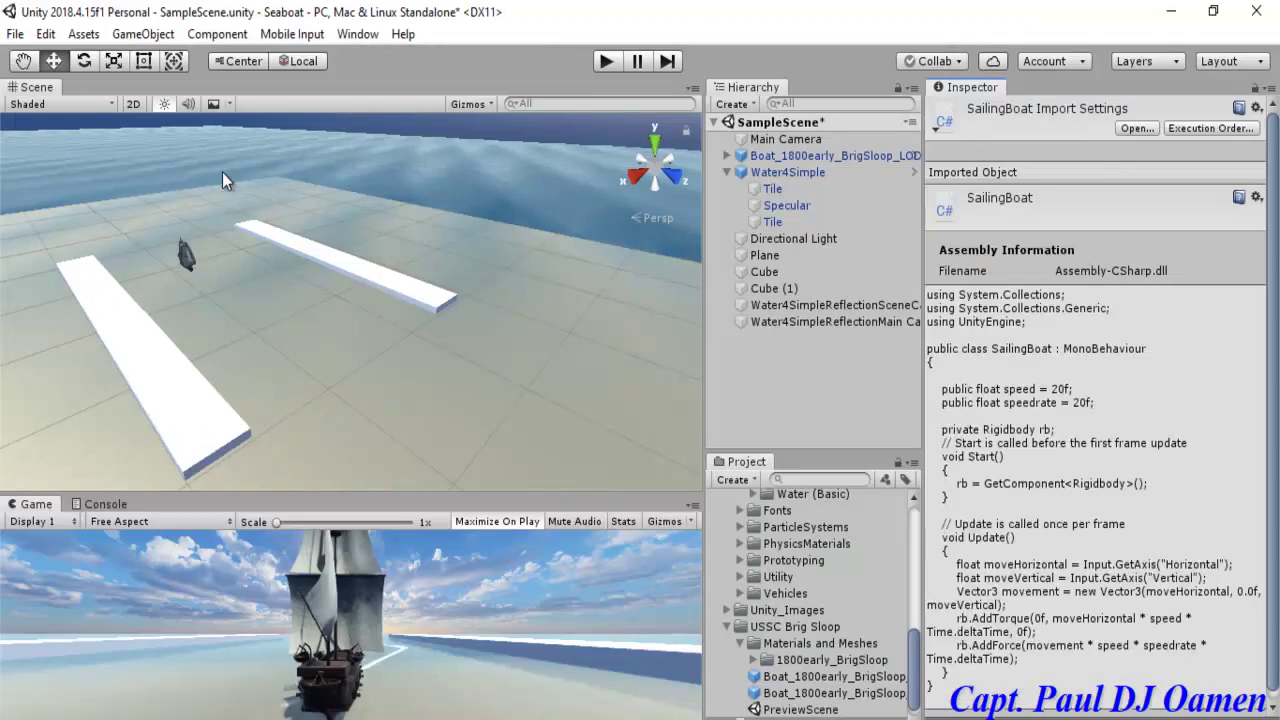
{"action": "left_click", "coordinate": [15, 34]}
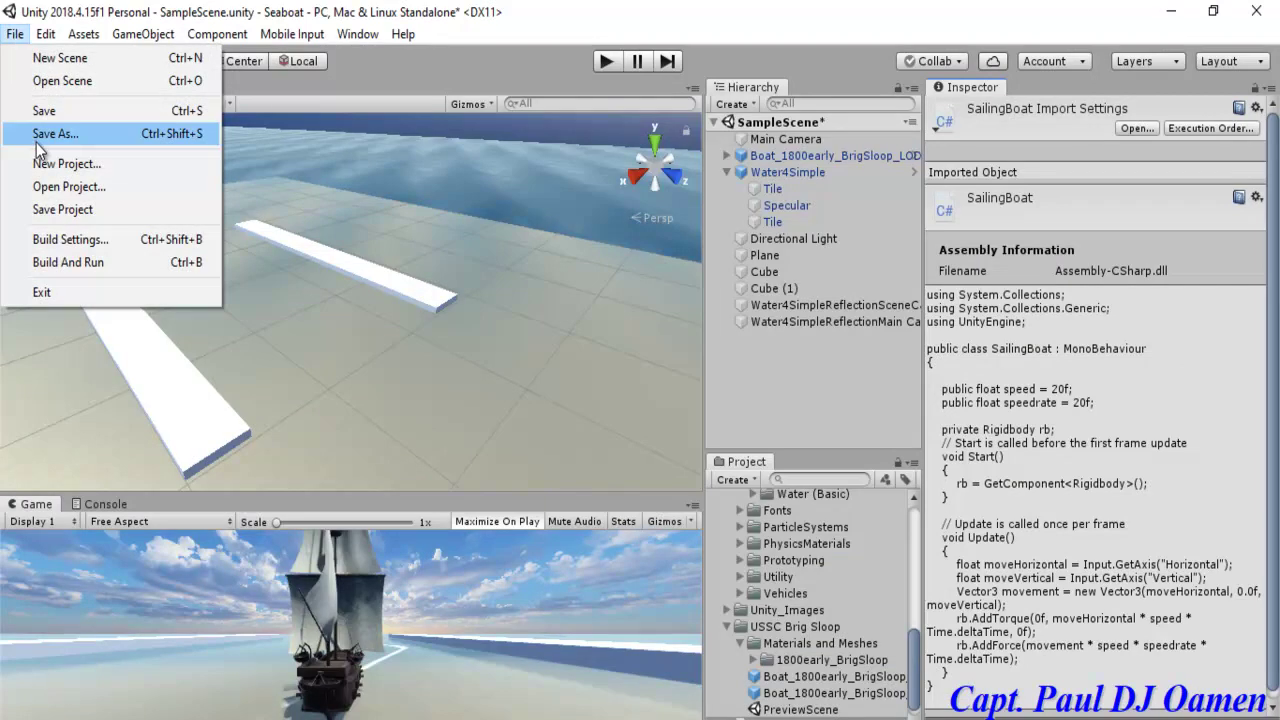
{"action": "left_click", "coordinate": [37, 140]}
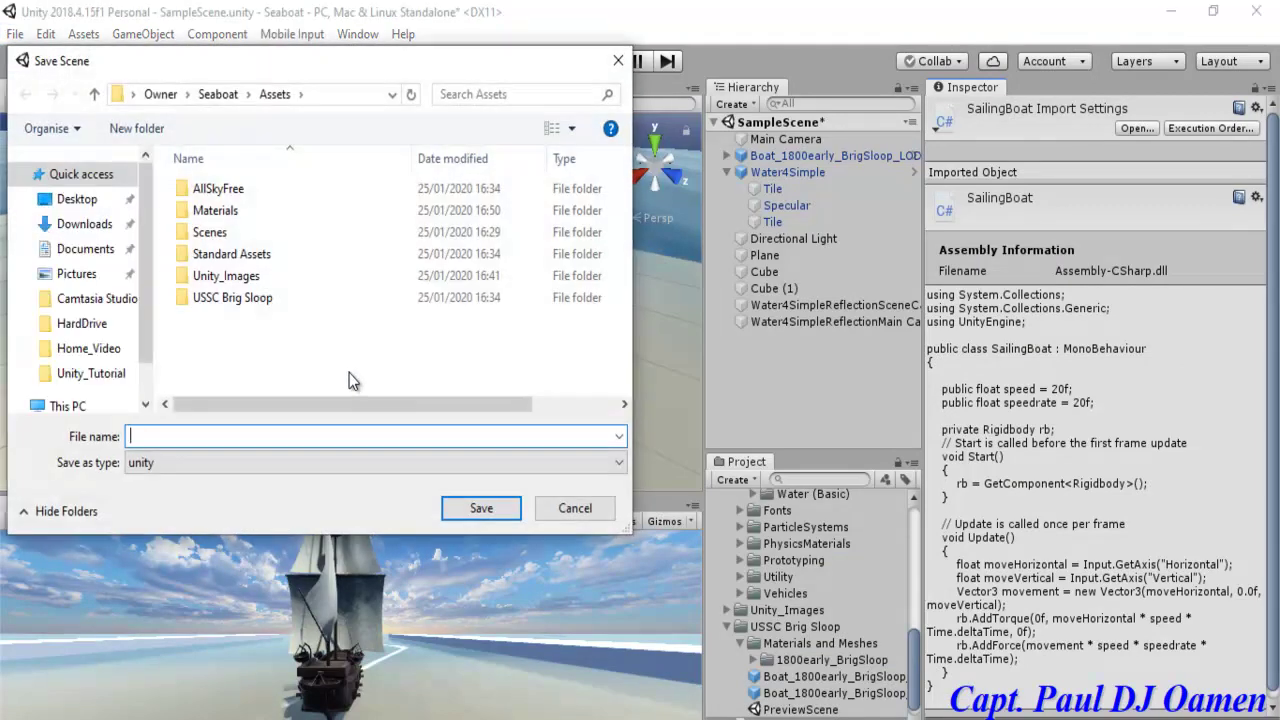
{"action": "type", "text": "Sail"}
{"action": "key", "text": "BackSpace"}
{"action": "key", "text": "BackSpace"}
{"action": "key", "text": "BackSpace"}
{"action": "key", "text": "BackSpace"}
{"action": "type", "text": "MiniSailingBoat"}
{"action": "left_click", "coordinate": [513, 515]}
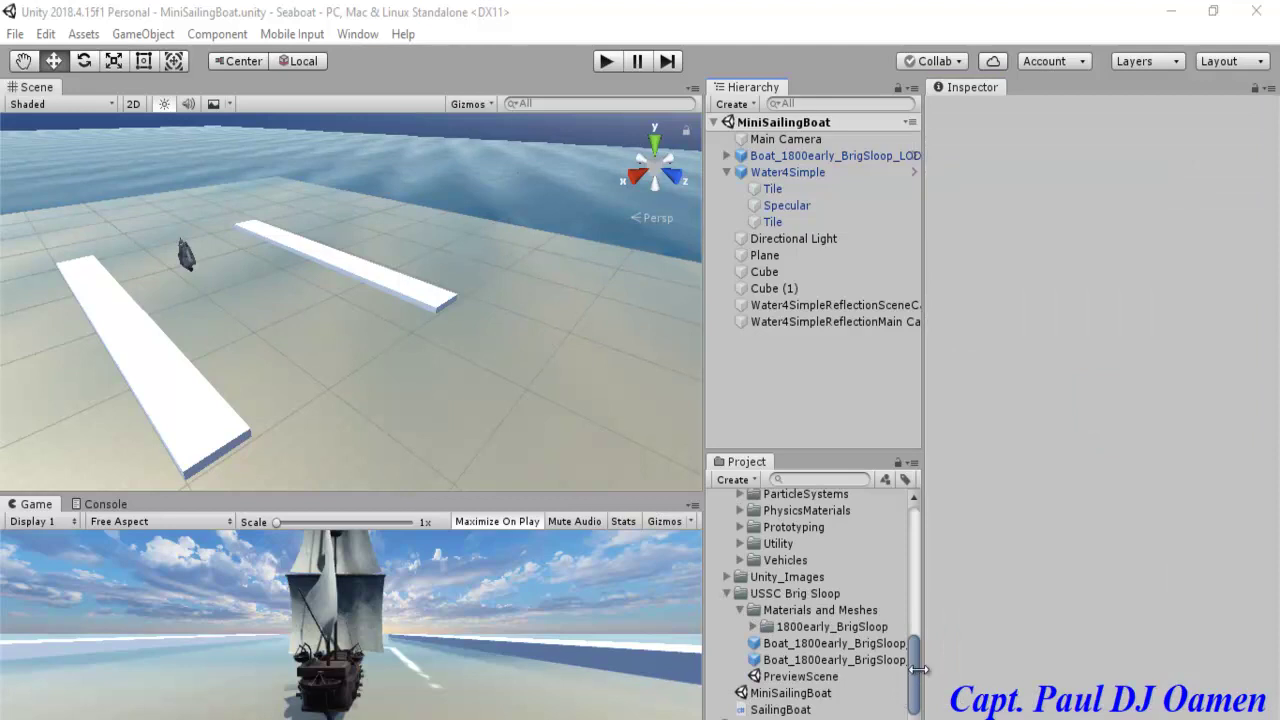
Step: Attach the SailingBoat script to the Boat_1800early_BrigSloop object in the scene
{"action": "left_click", "coordinate": [913, 707]}
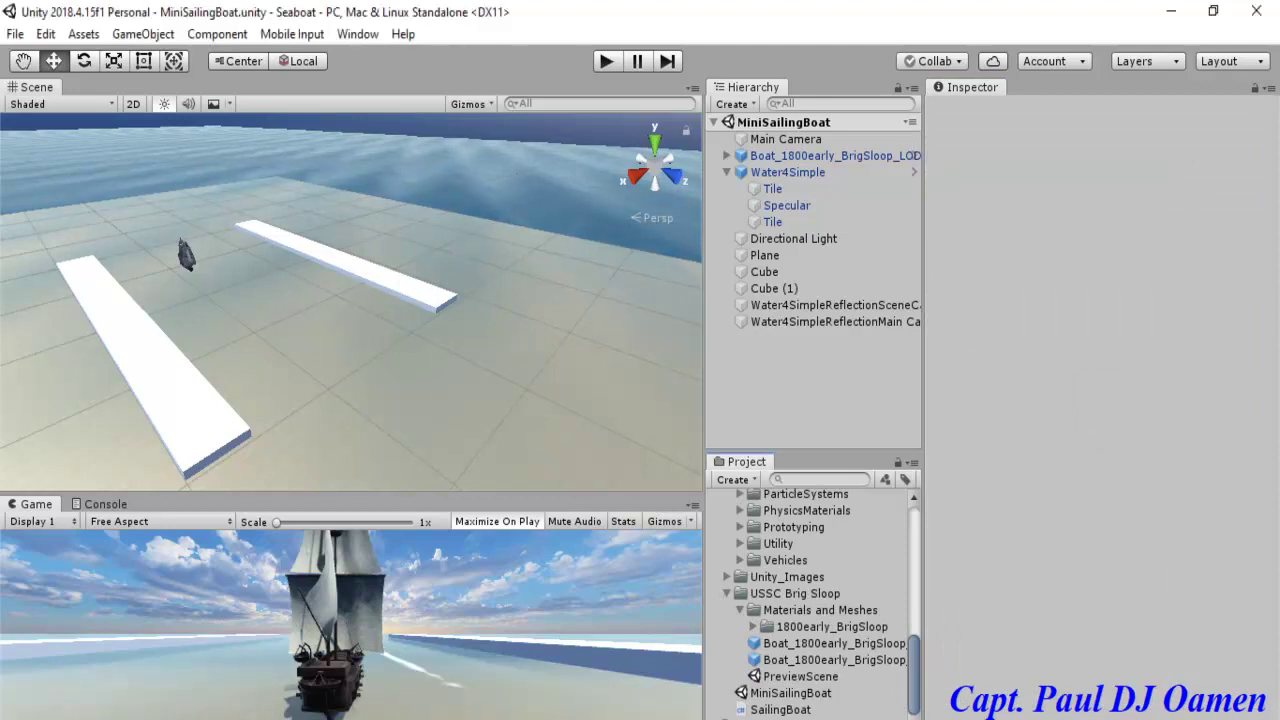
{"action": "left_click", "coordinate": [781, 709]}
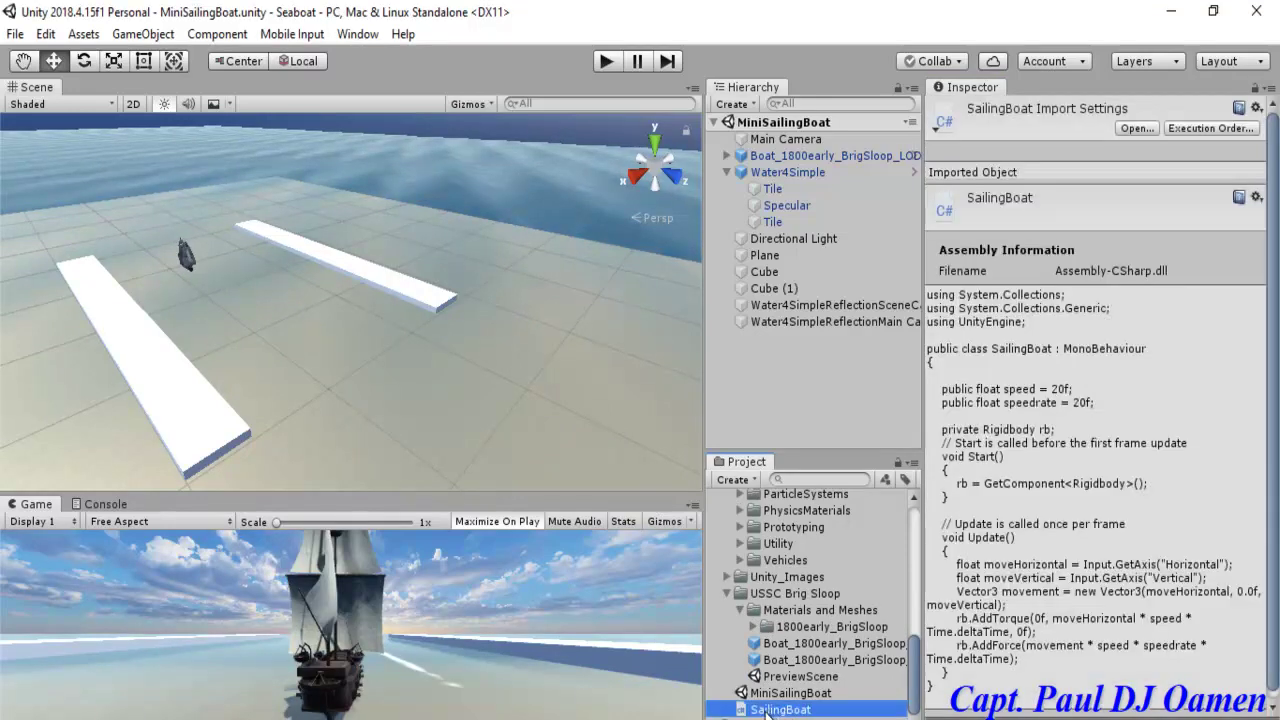
{"action": "left_click_drag", "start_coordinate": [767, 712], "coordinate": [836, 155]}
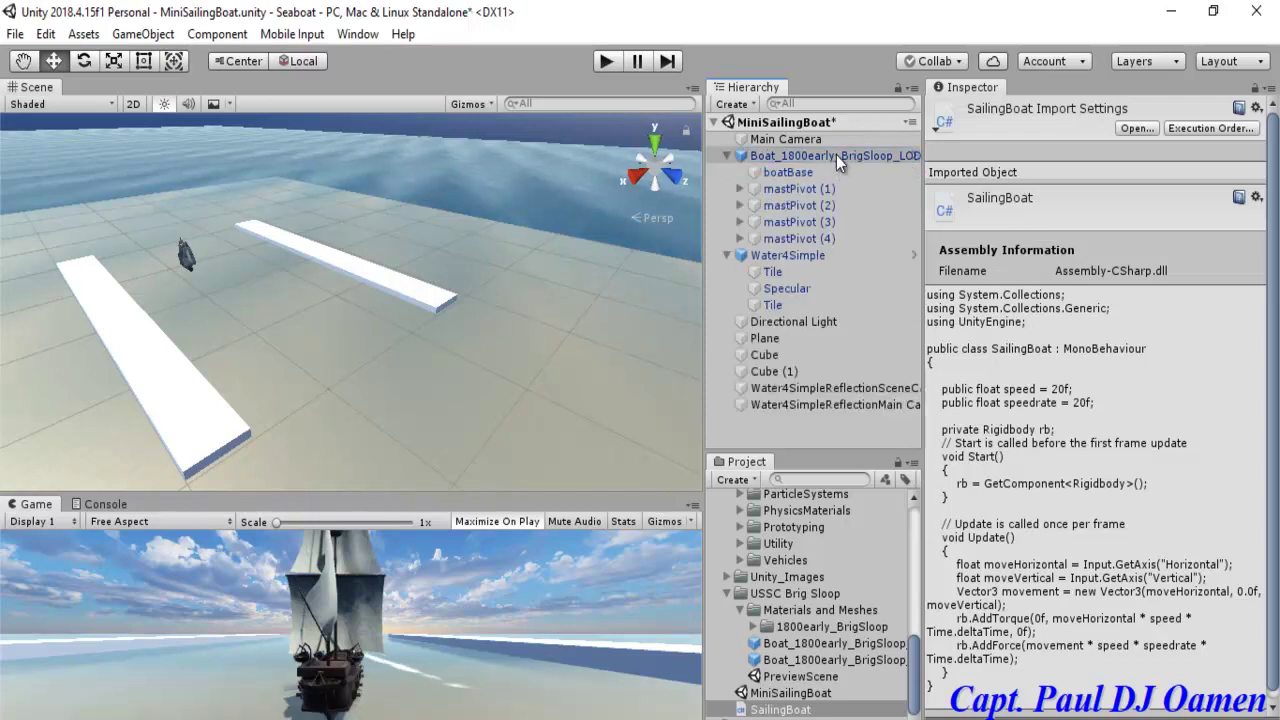
Step: Set the boat's Rigidbody Drag and Angular Drag to 1 and turn off Use Gravity
{"action": "left_click", "coordinate": [851, 178]}
{"action": "left_click", "coordinate": [824, 154]}
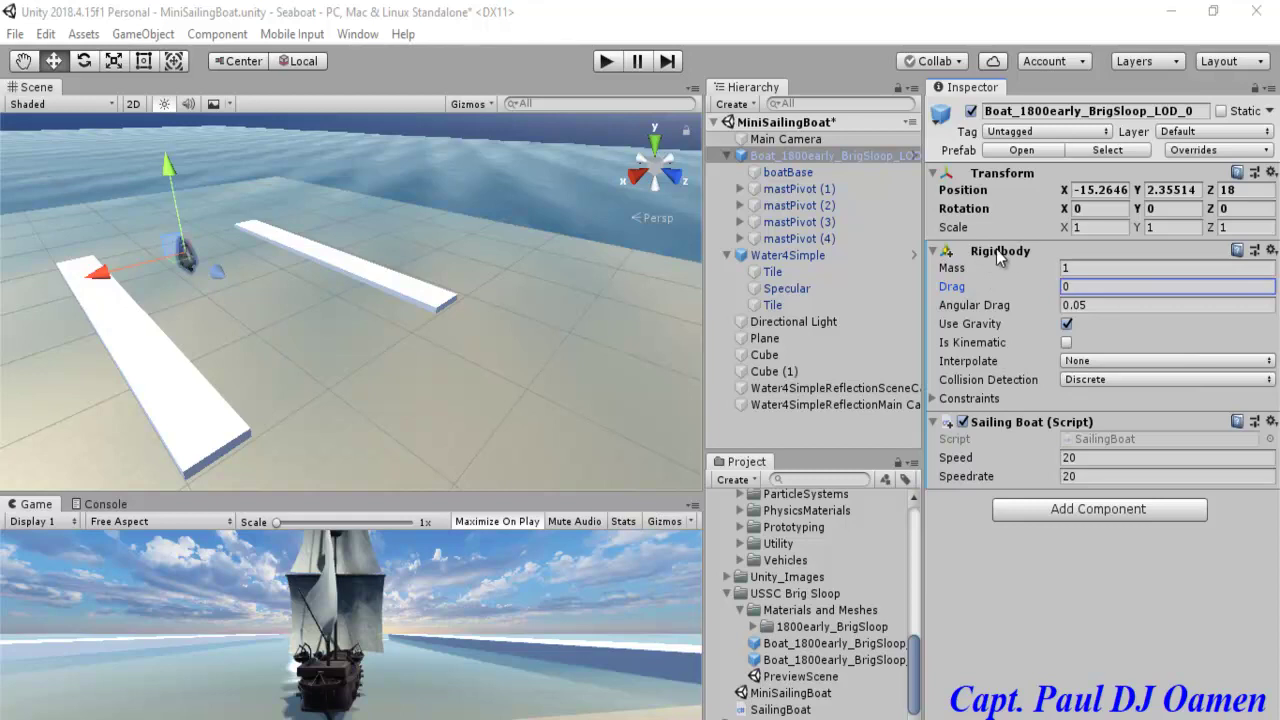
{"action": "left_click", "coordinate": [1074, 288]}
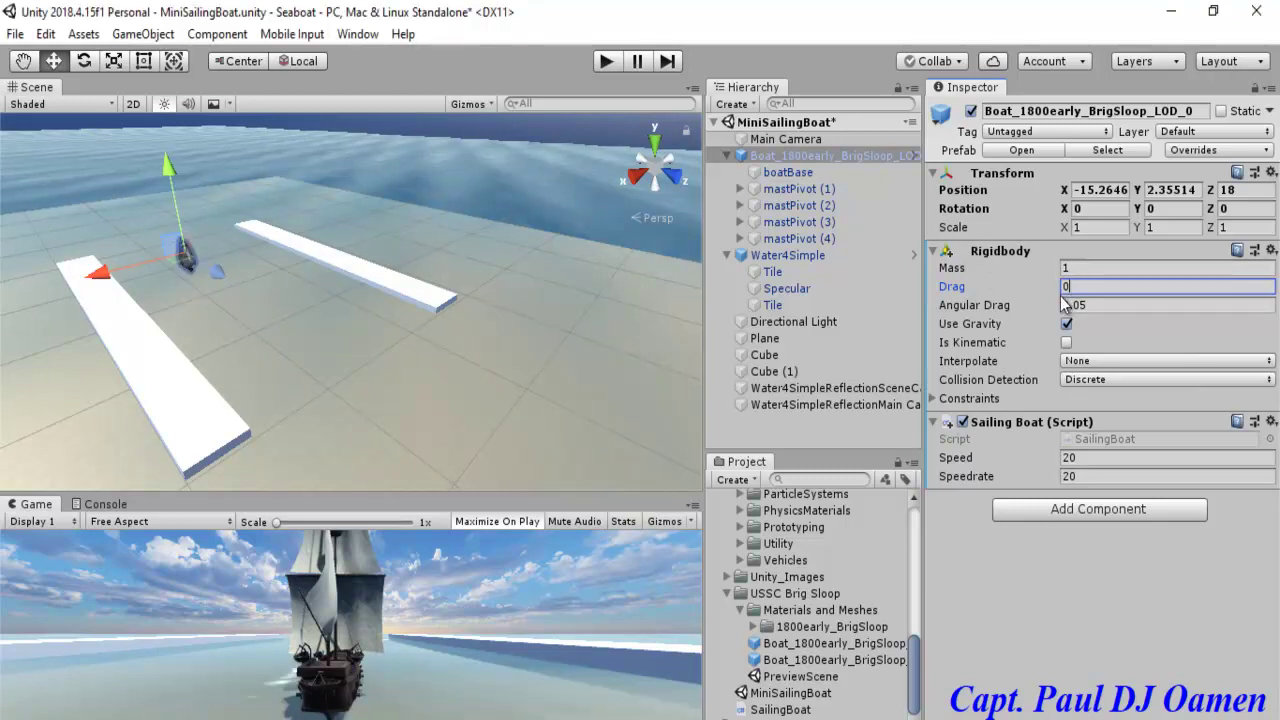
{"action": "left_click", "coordinate": [1055, 291]}
{"action": "type", "text": "1"}
{"action": "left_click", "coordinate": [1103, 305]}
{"action": "type", "text": "1"}
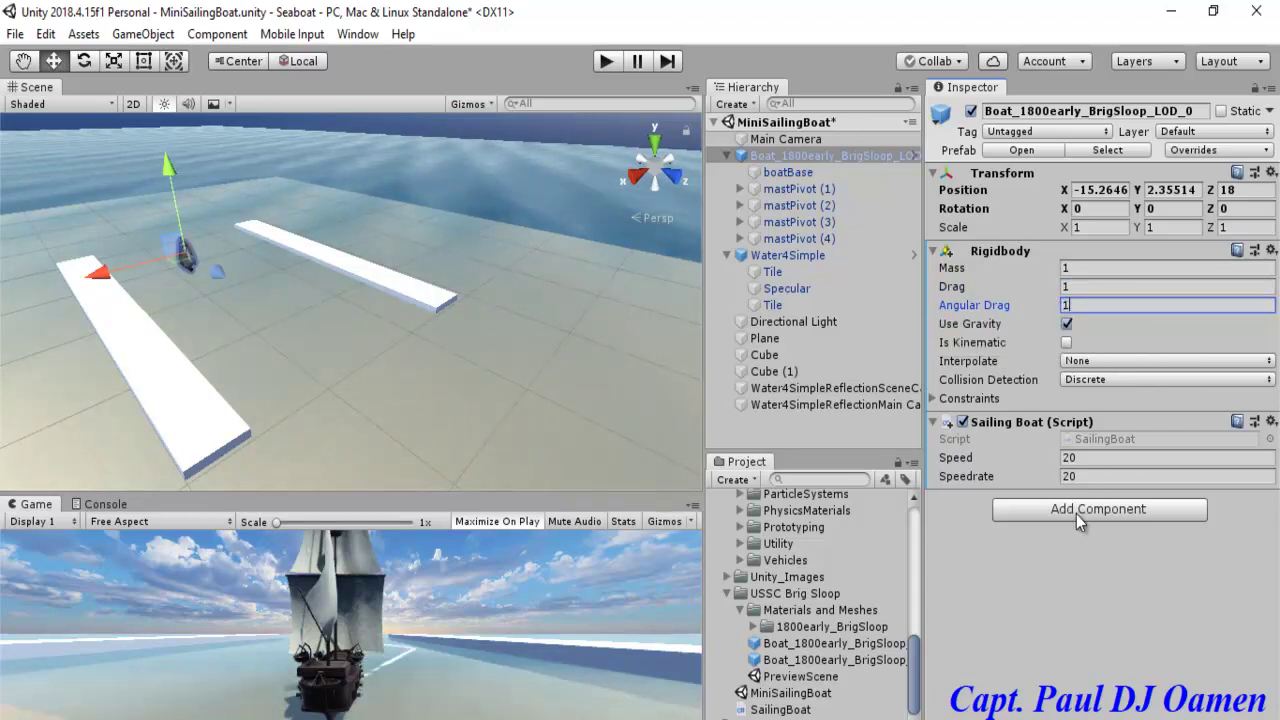
{"action": "left_click", "coordinate": [1066, 323]}
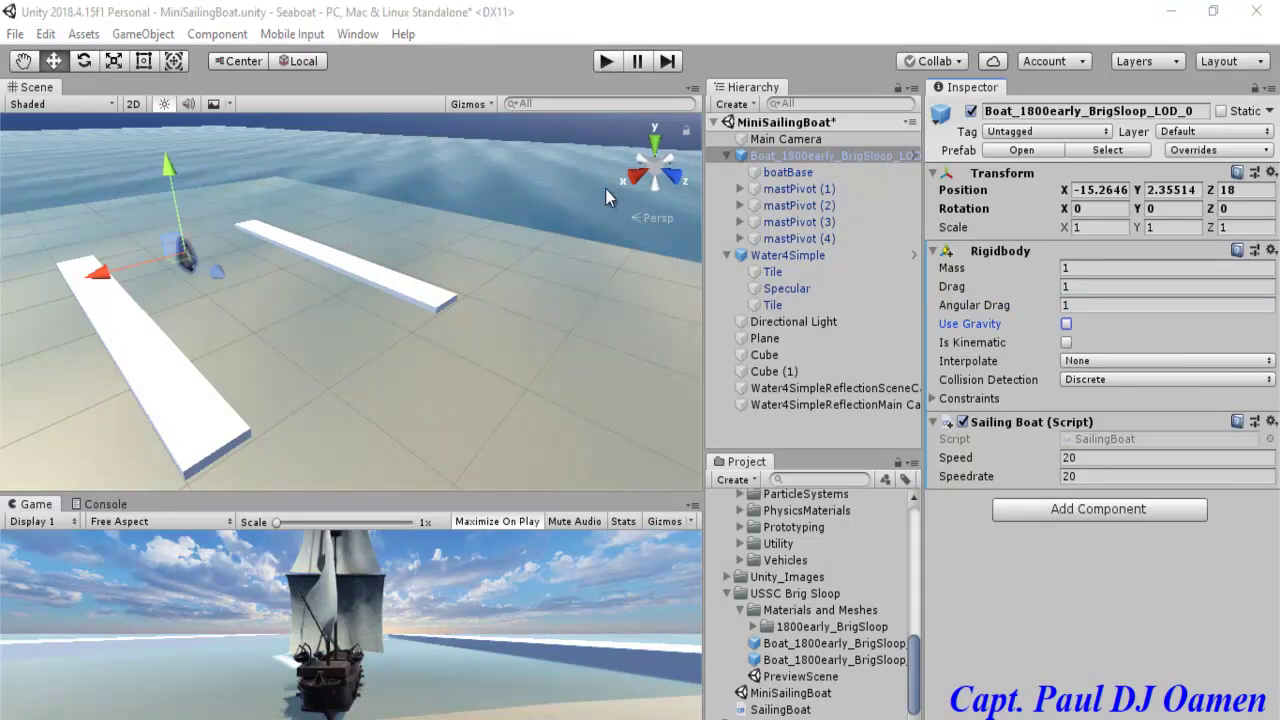
Step: Play-test the boat's movement in the scene, and stop the game
{"action": "left_click", "coordinate": [605, 62]}
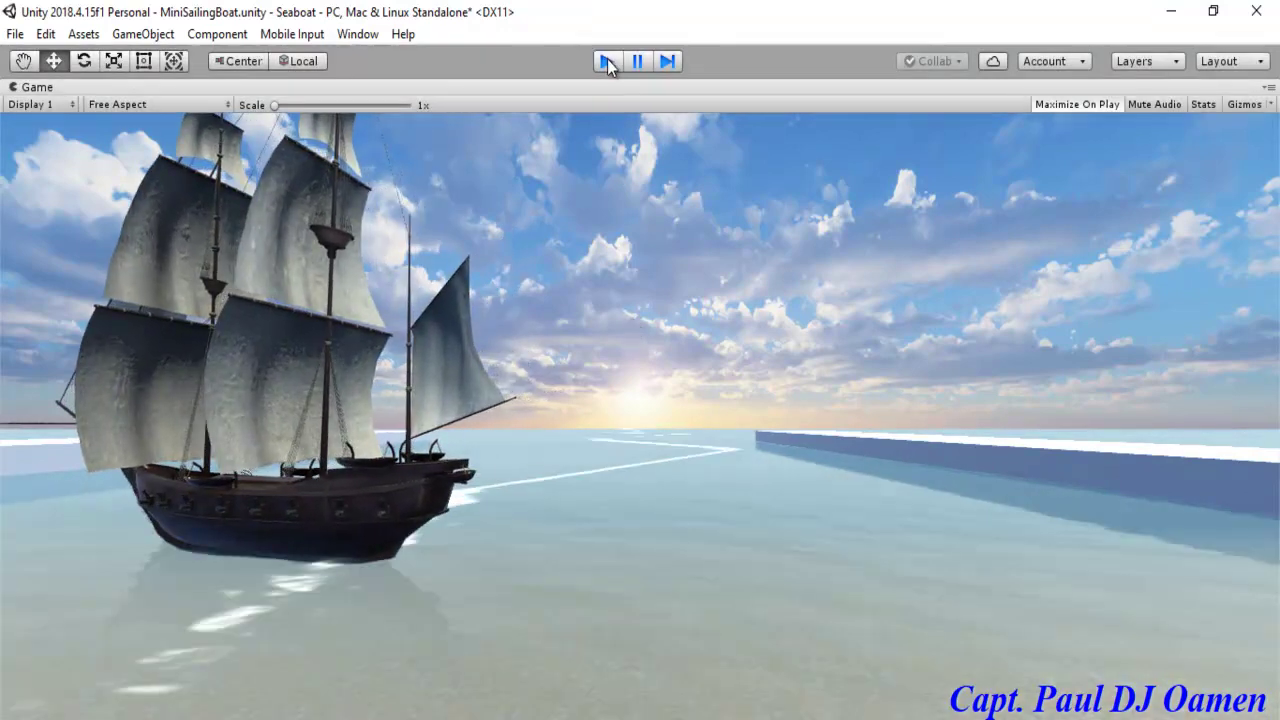
{"action": "left_click", "coordinate": [607, 61]}
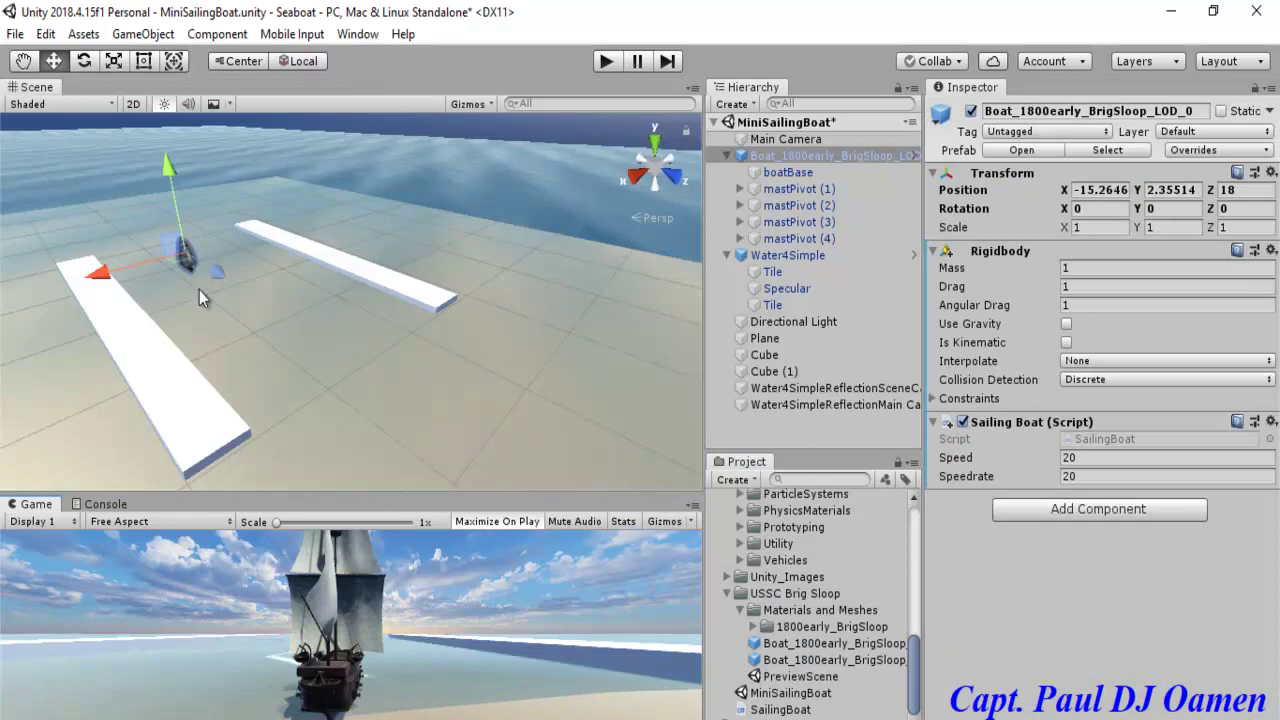
Step: Set the Sailing Boat script's Speed to 40 and play-test the boat again
{"action": "left_click", "coordinate": [1080, 458]}
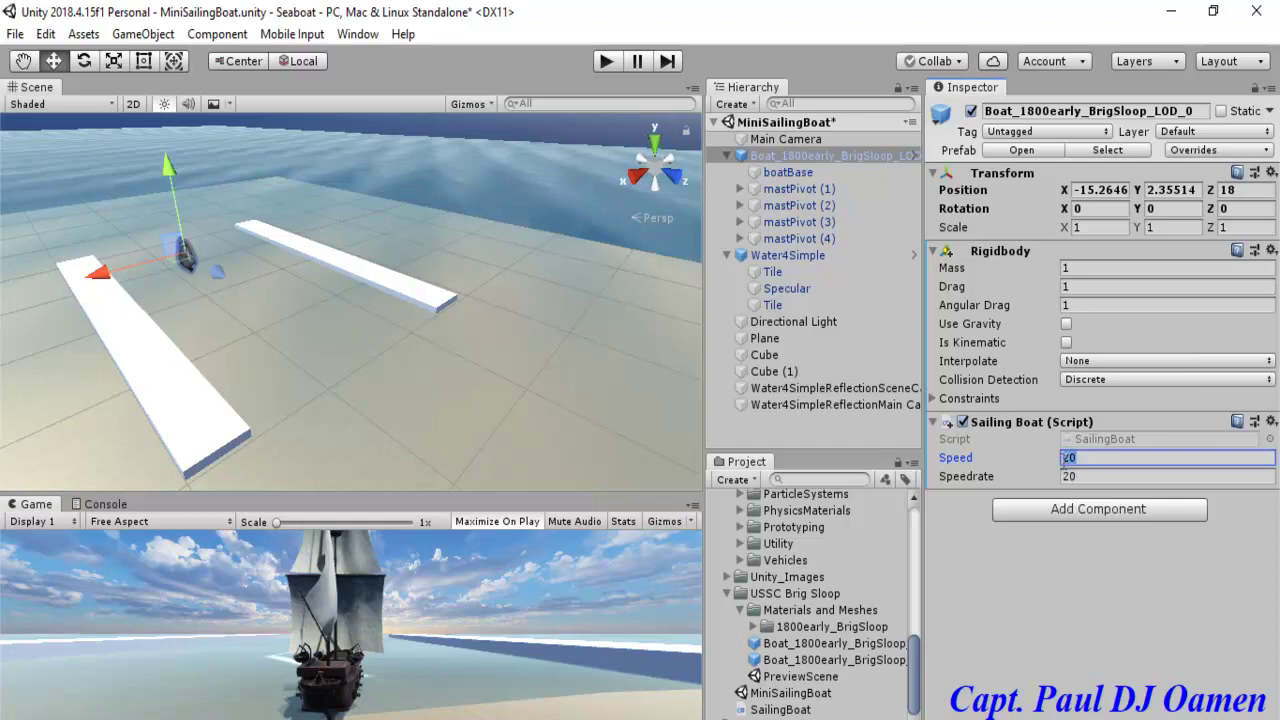
{"action": "type", "text": "4"}
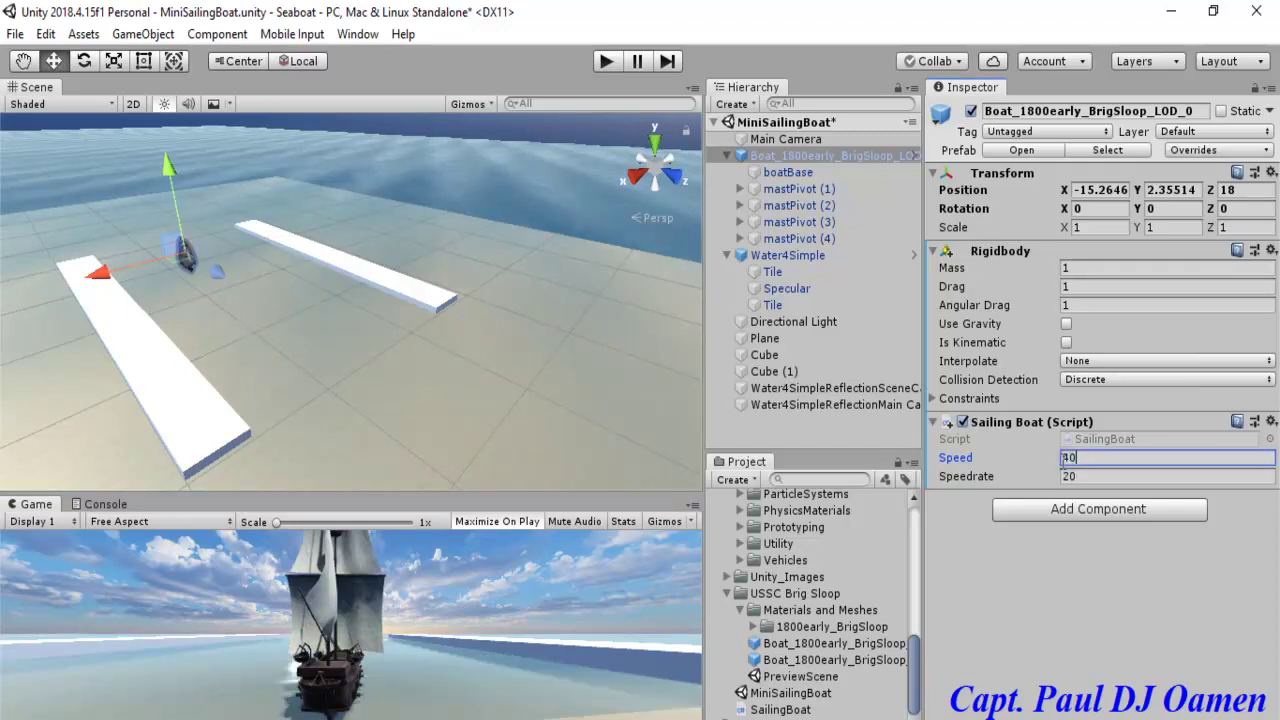
{"action": "left_click", "coordinate": [1088, 476]}
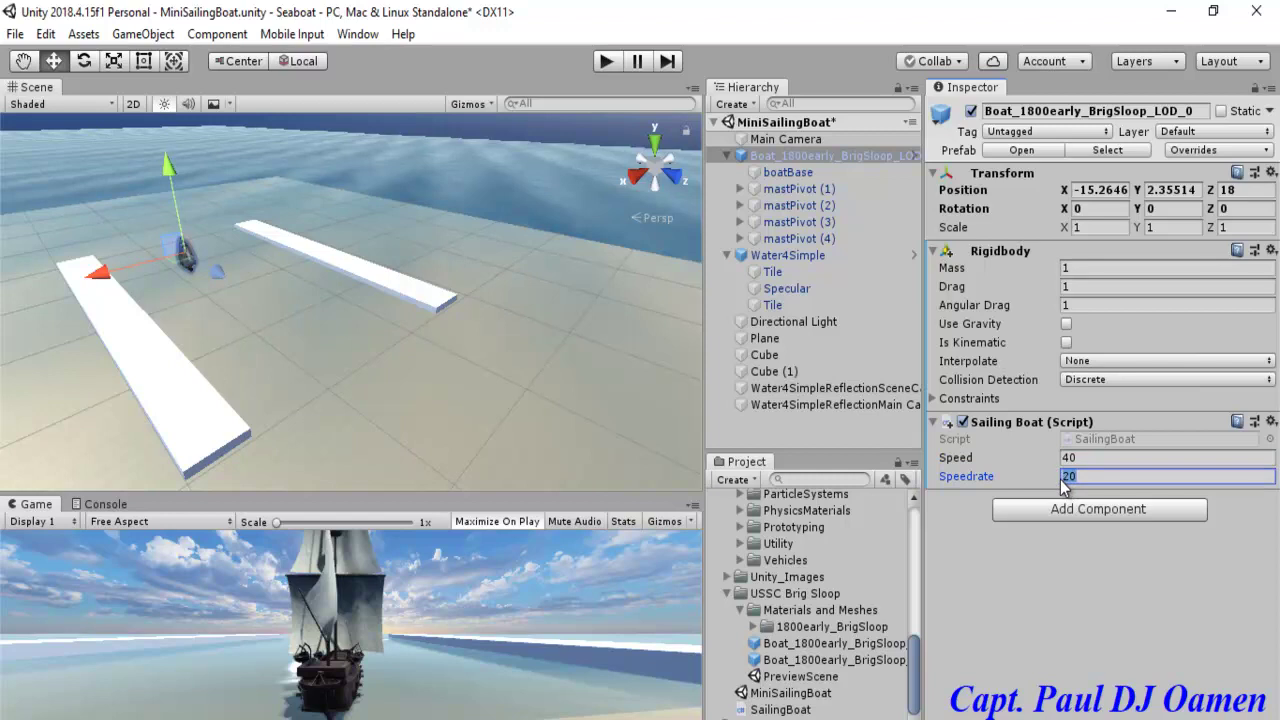
{"action": "left_click", "coordinate": [611, 62]}
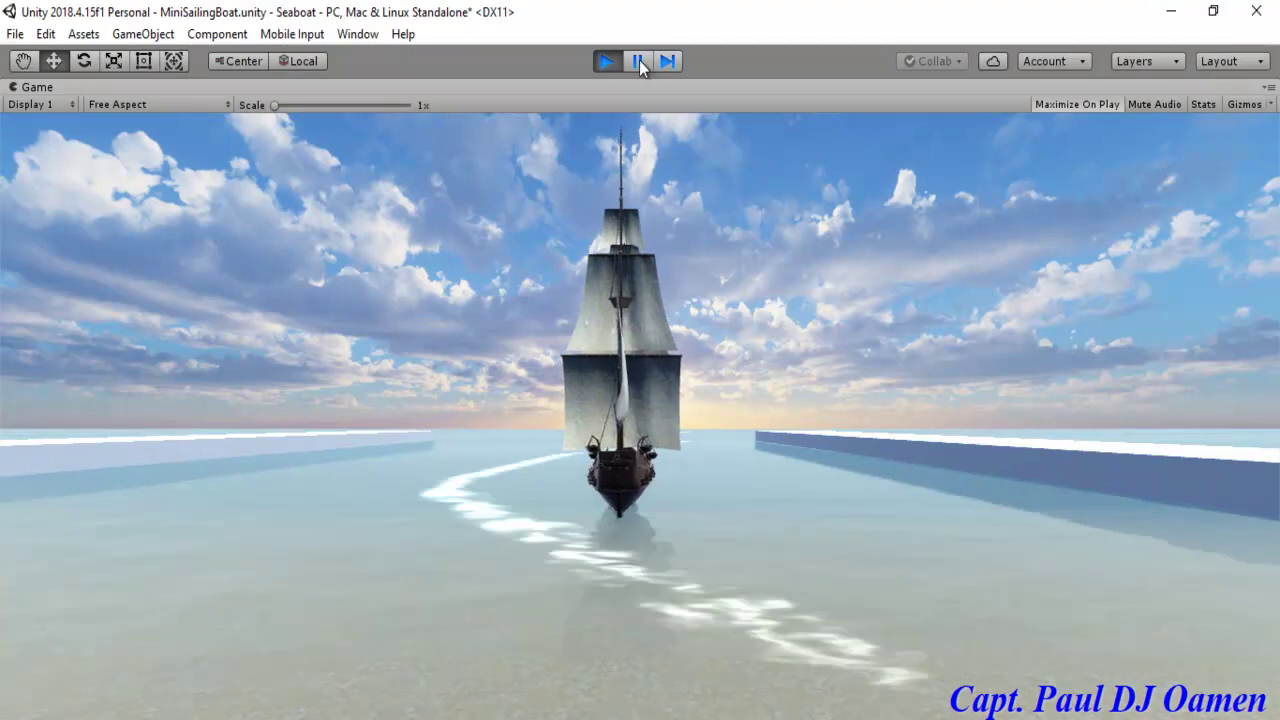
{"action": "left_click", "coordinate": [605, 62]}
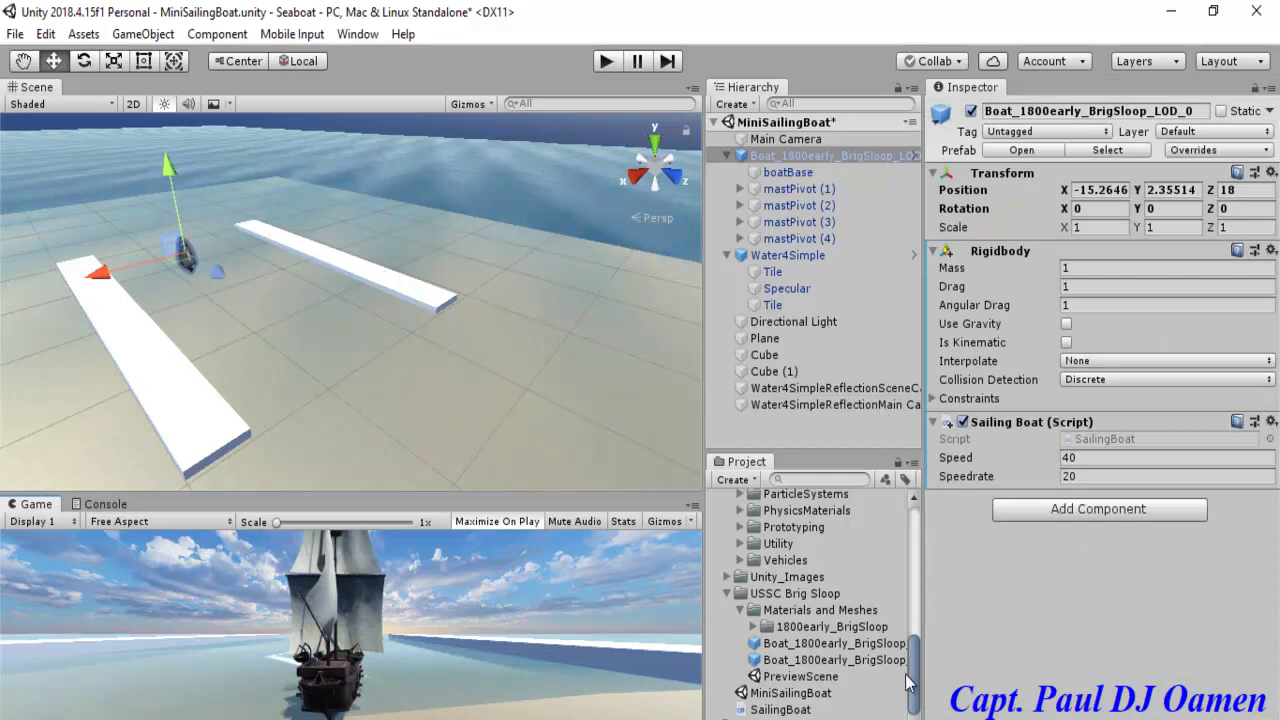
Step: Place three brig sloop prefabs in a row along the Cube (1) wall
{"action": "left_click_drag", "start_coordinate": [855, 652], "coordinate": [395, 320]}
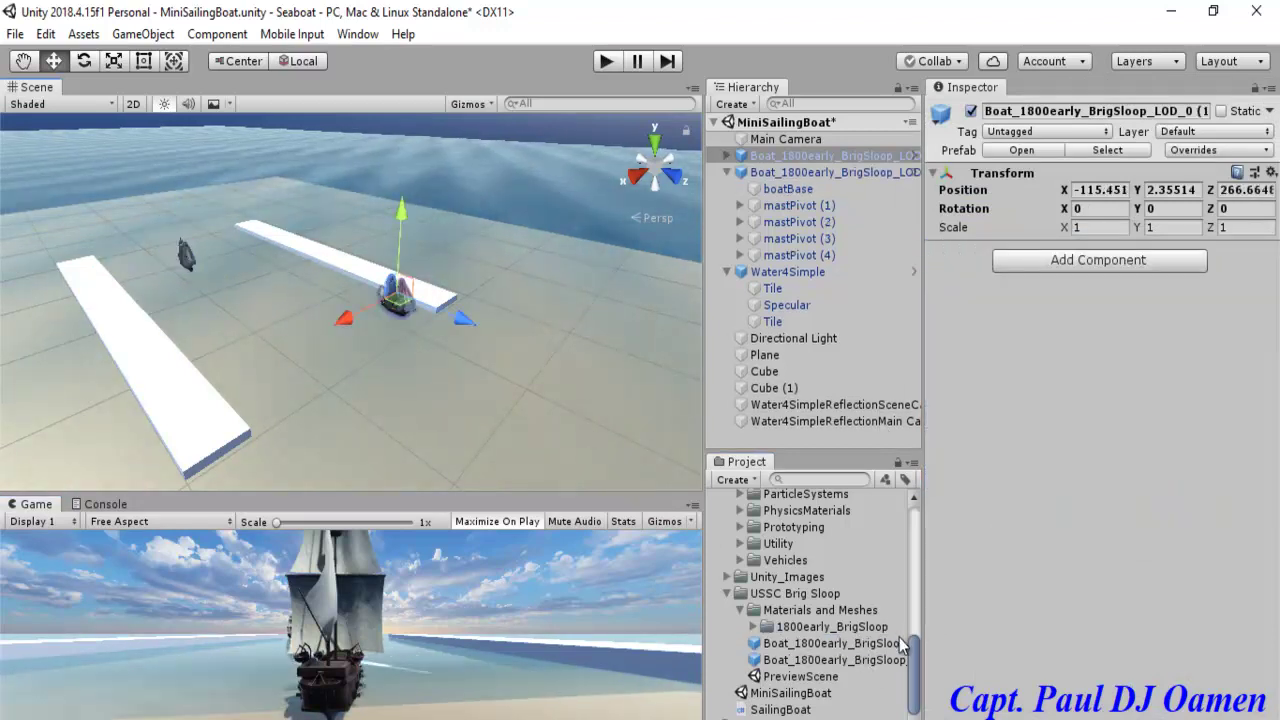
{"action": "left_click_drag", "start_coordinate": [858, 640], "coordinate": [325, 284]}
{"action": "left_click_drag", "start_coordinate": [822, 640], "coordinate": [253, 251]}
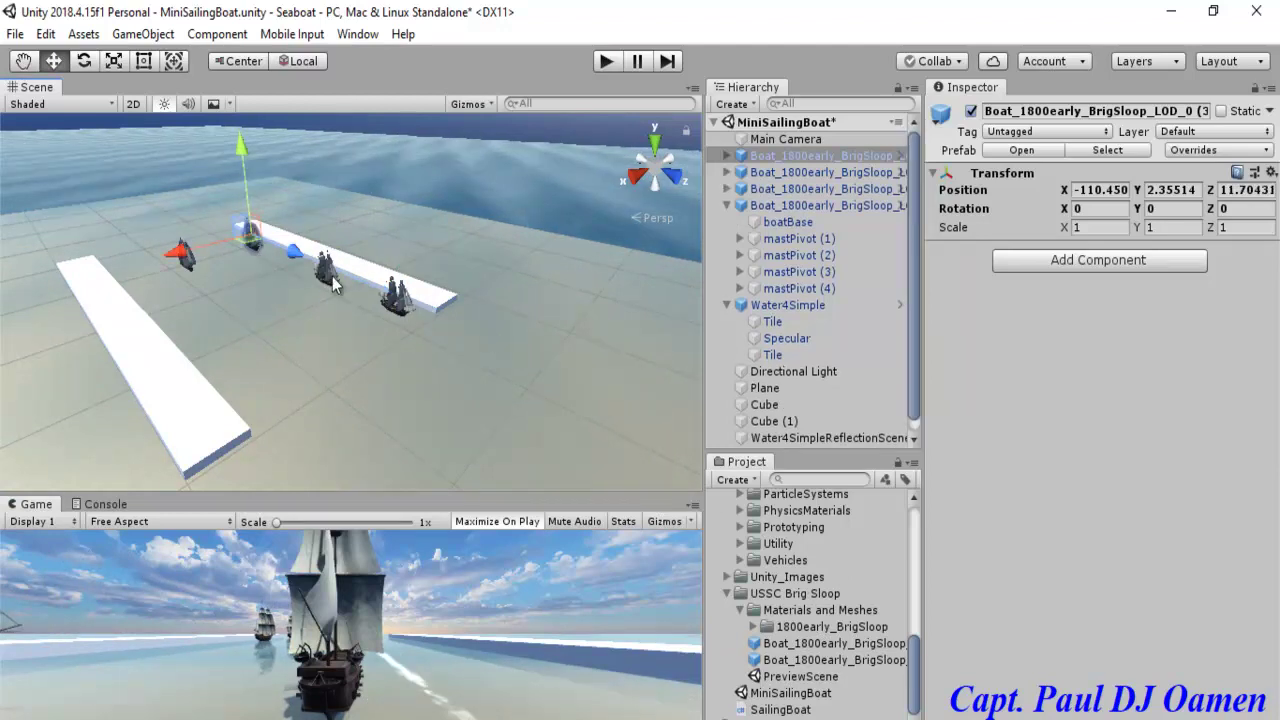
Step: Duplicate boats to make a row of four along Cube (1), and place a copy of the row along the opposite wall
{"action": "key", "text": "ctrl+d"}
{"action": "key", "text": "ctrl+d"}
{"action": "key", "text": "ctrl+d"}
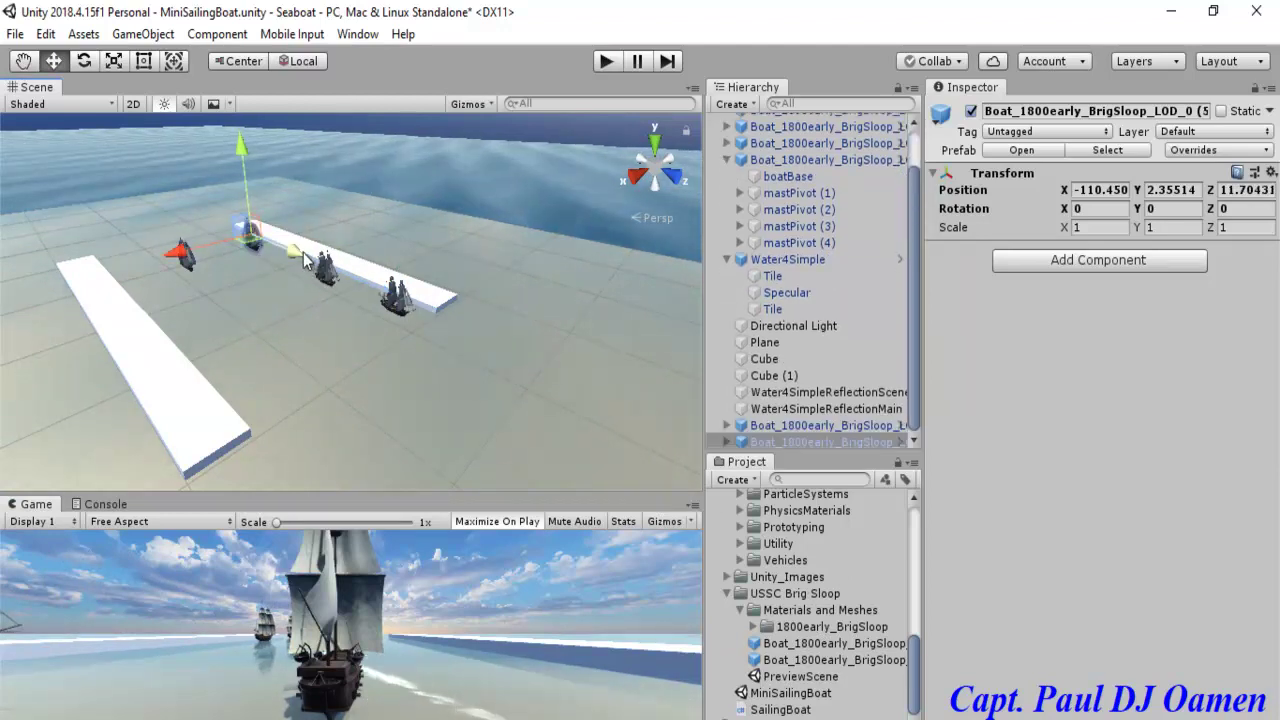
{"action": "left_click_drag", "start_coordinate": [400, 310], "coordinate": [230, 205]}
{"action": "left_click_drag", "start_coordinate": [228, 276], "coordinate": [136, 349]}
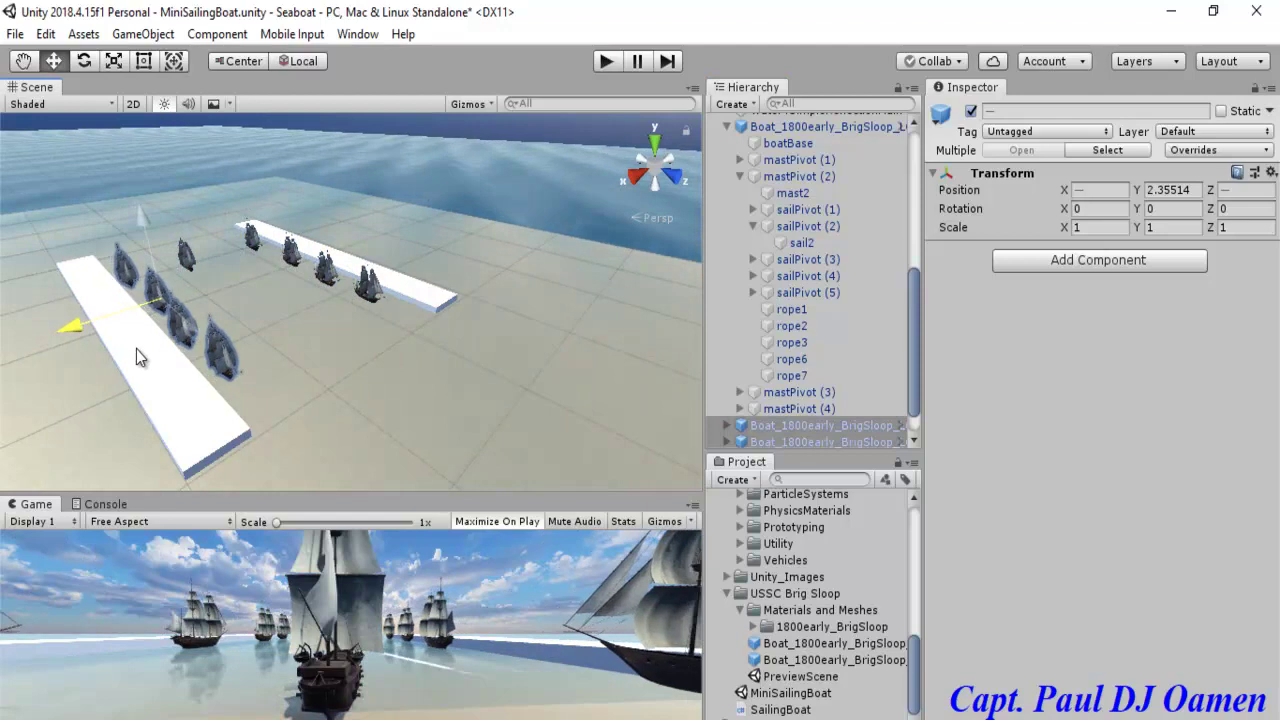
Step: Play-test sailing the boat between the two rows of ships, and stop the game
{"action": "left_click", "coordinate": [354, 337]}
{"action": "left_click", "coordinate": [605, 62]}
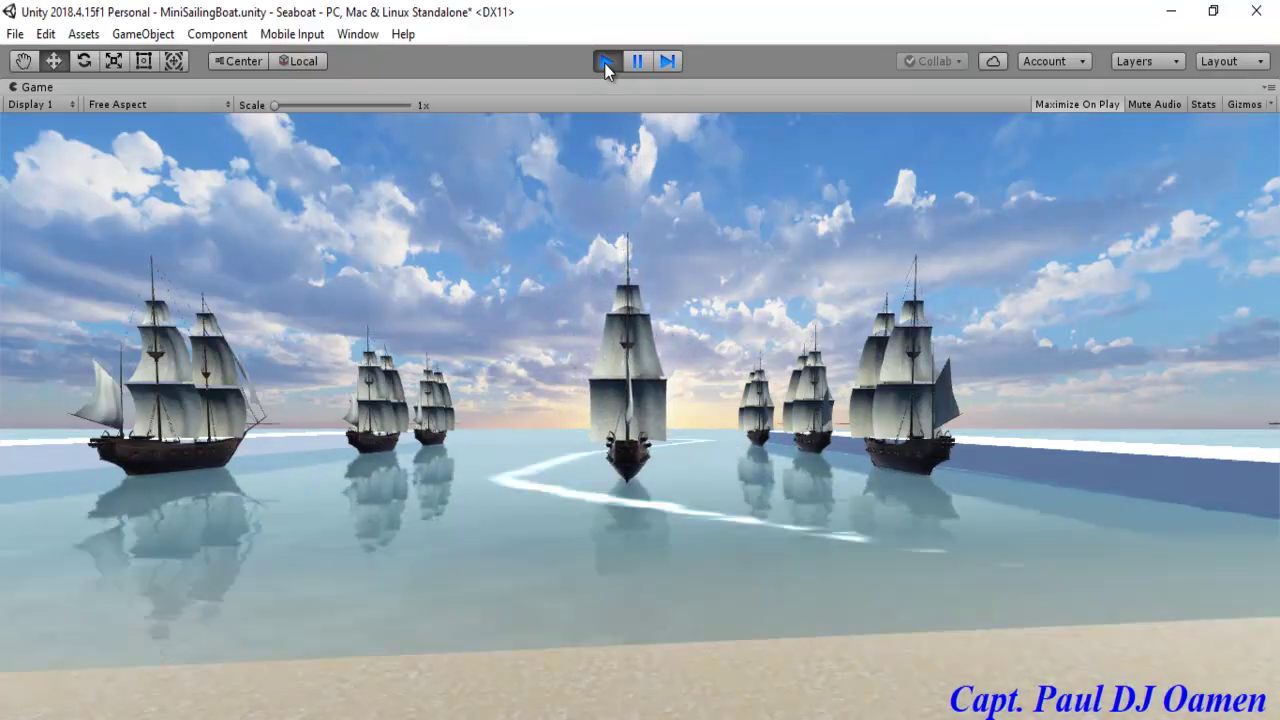
{"action": "left_click", "coordinate": [607, 63]}
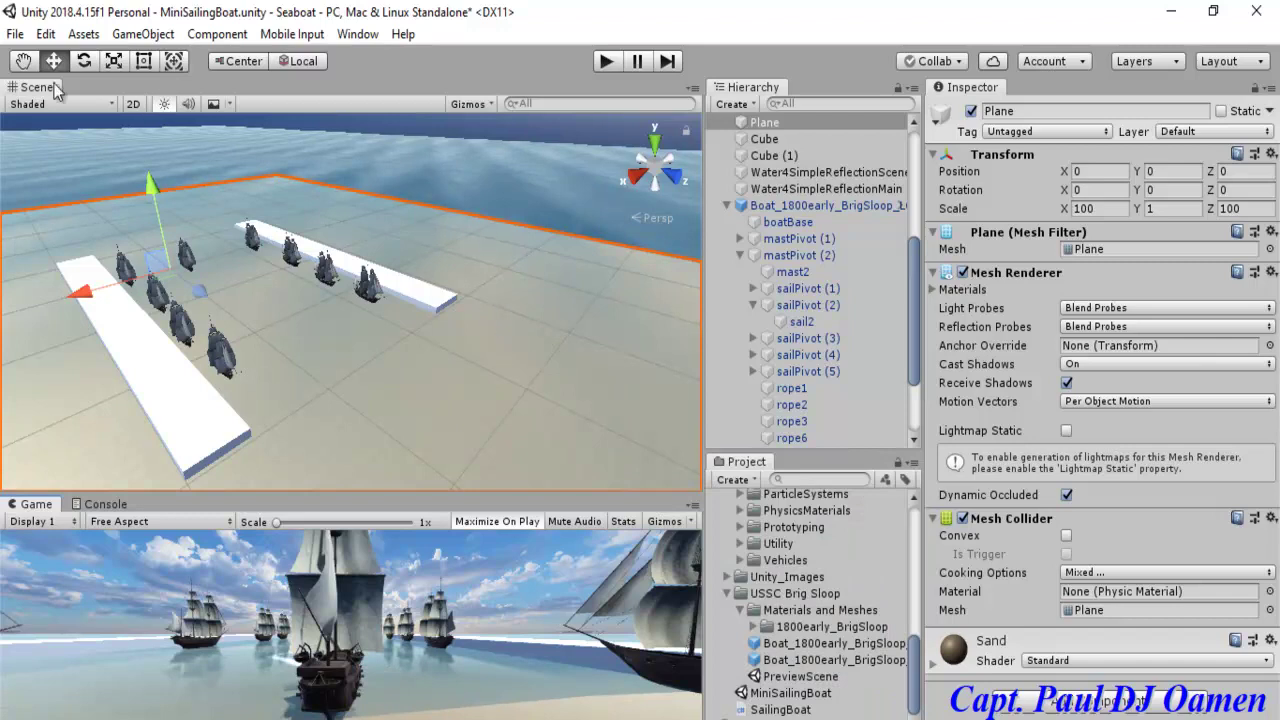
Step: Add a Tree 3D object to the scene
{"action": "left_click", "coordinate": [408, 287]}
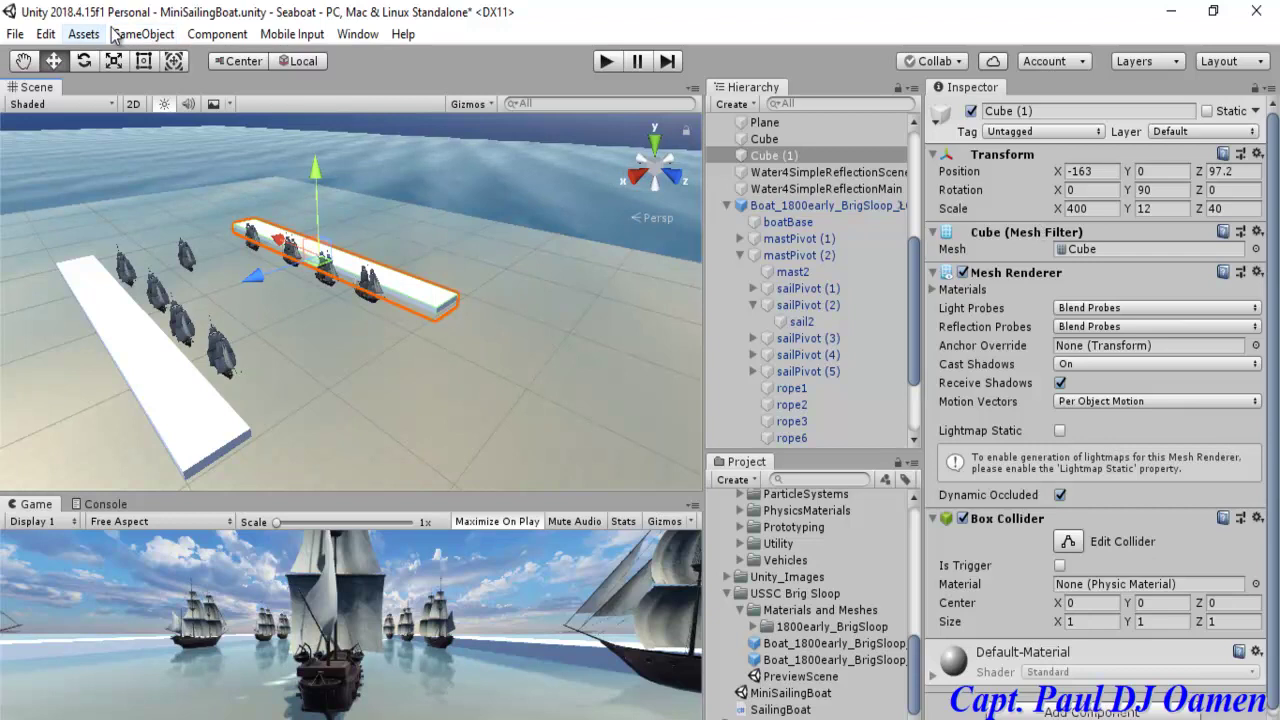
{"action": "left_click", "coordinate": [735, 104]}
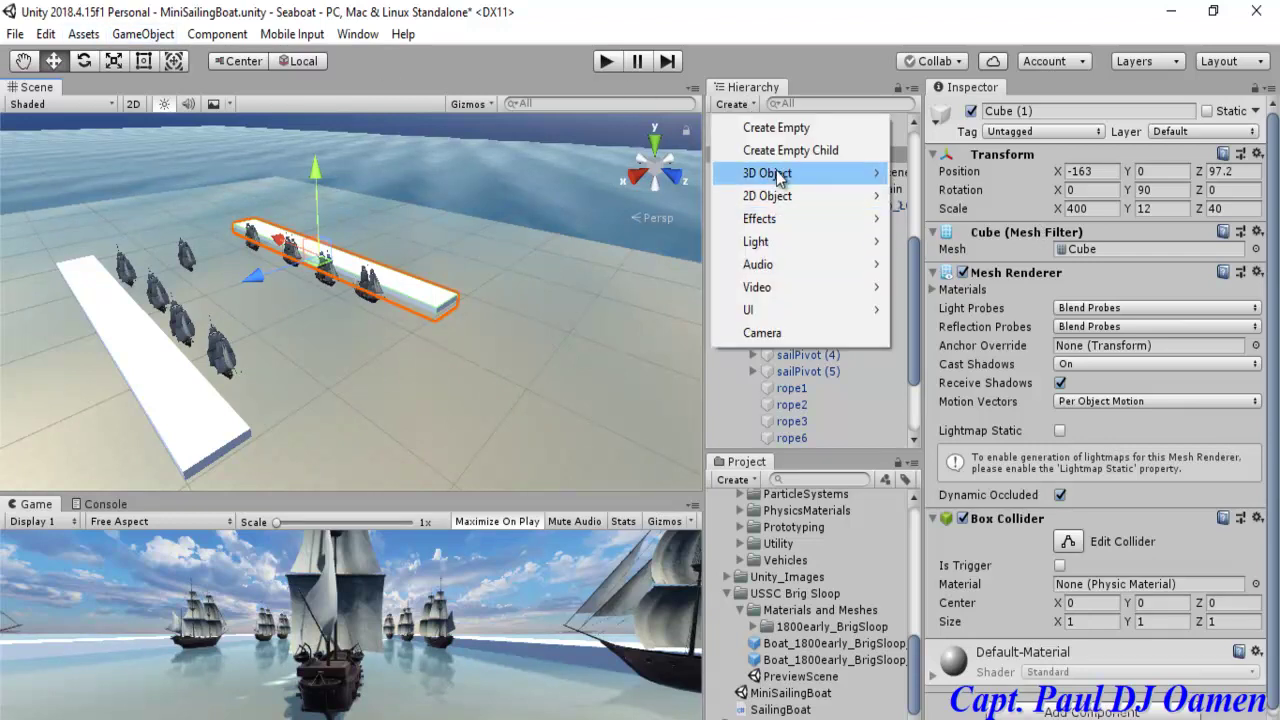
{"action": "mouse_move", "coordinate": [778, 176]}
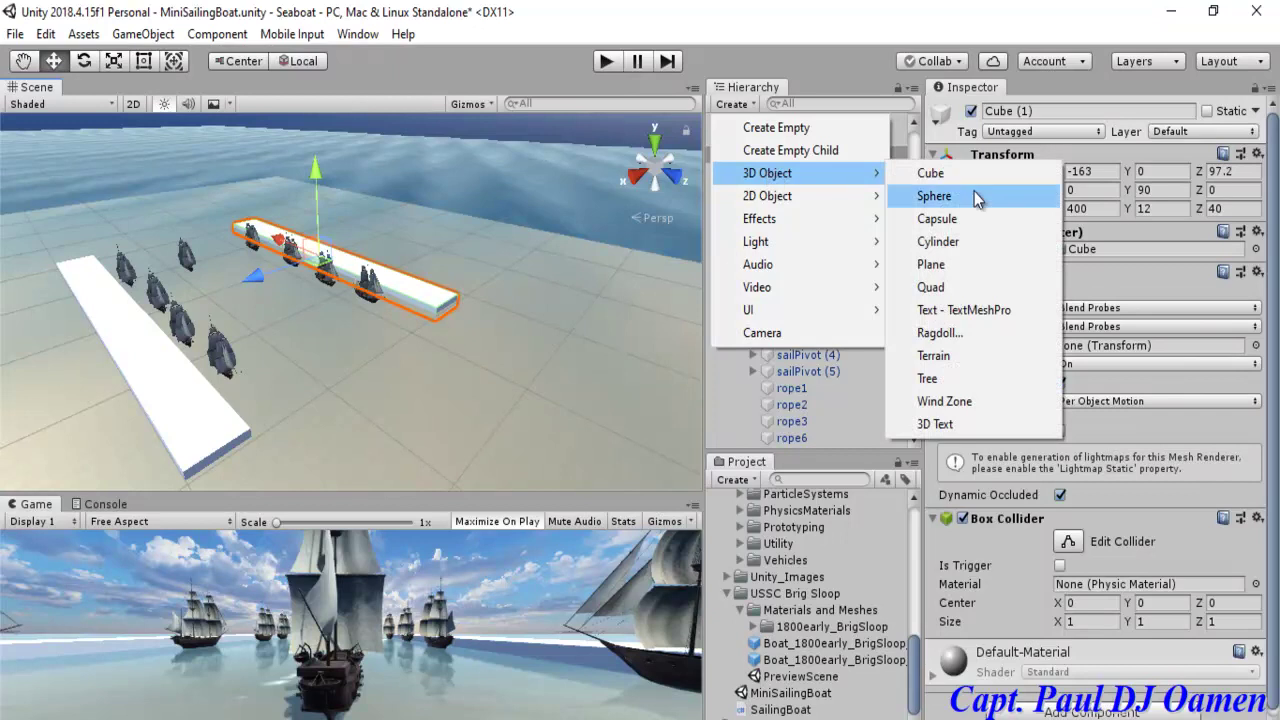
{"action": "left_click", "coordinate": [950, 383]}
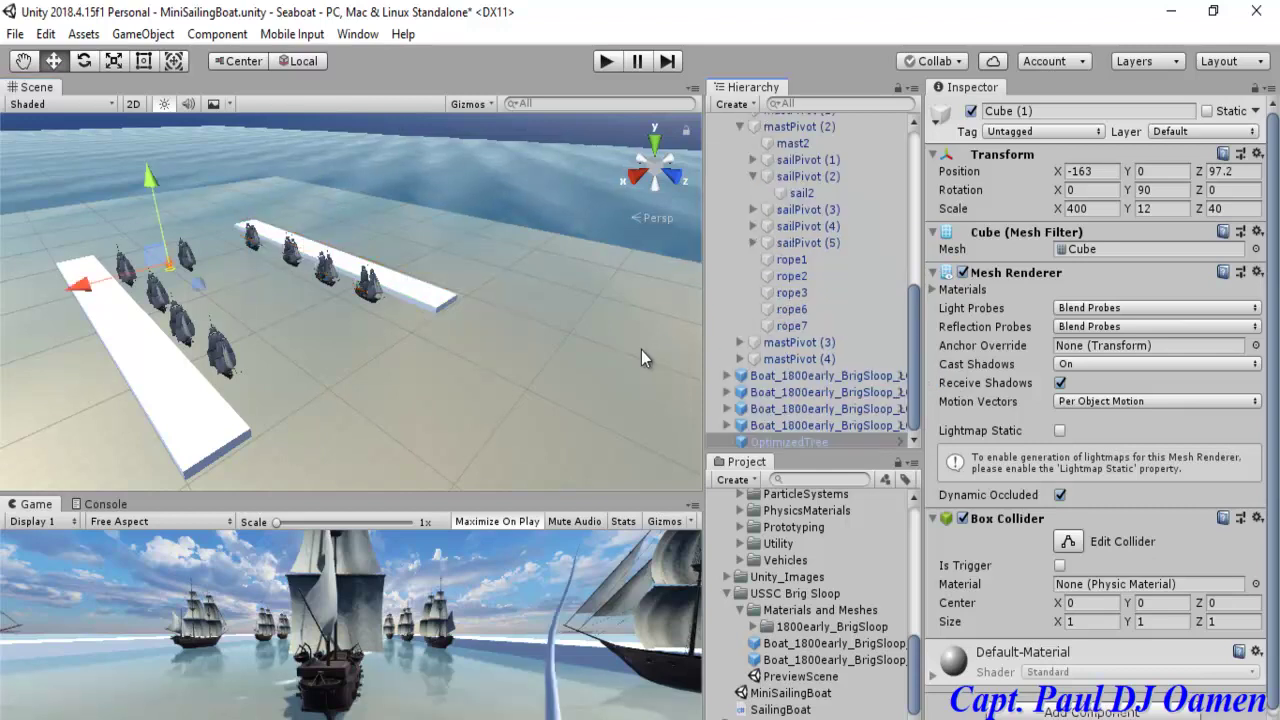
Step: Move the tree onto the nearer white wall at position X 76, Y 6.2, Z 41.2
{"action": "left_click_drag", "start_coordinate": [90, 290], "coordinate": [27, 314]}
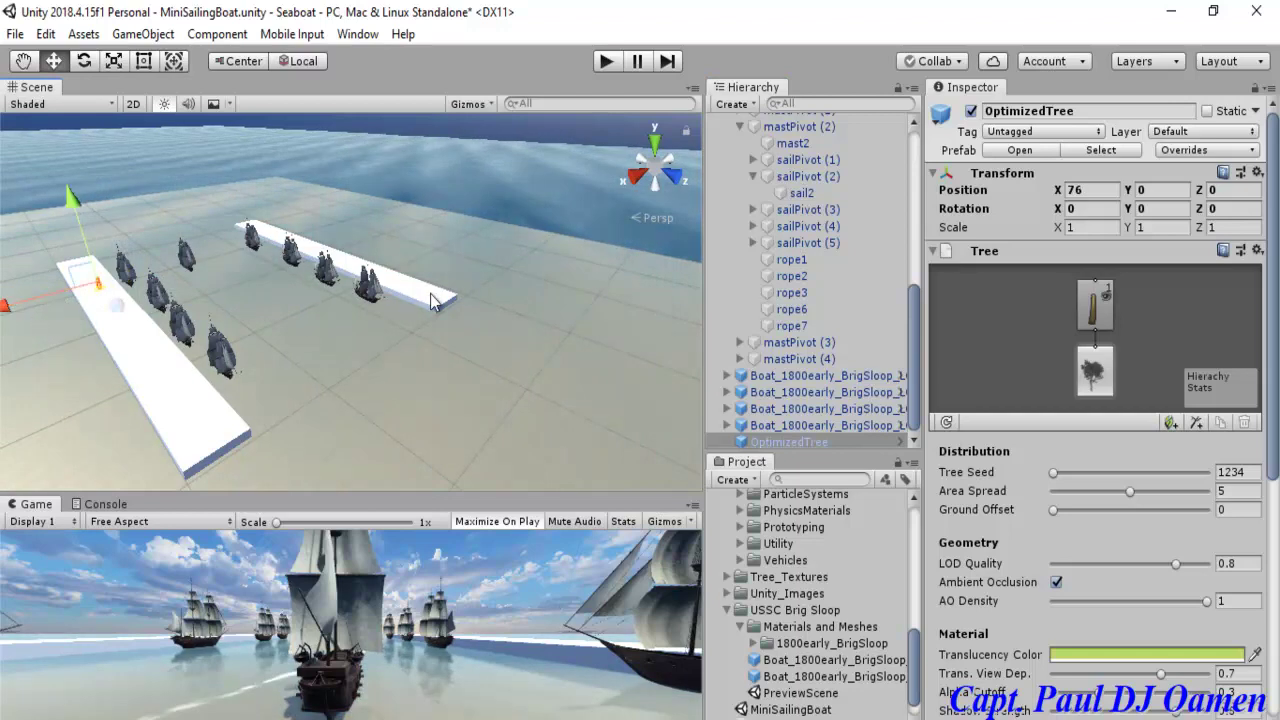
{"action": "scroll", "coordinate": [430, 318], "scroll_direction": "up", "scroll_amount": 1}
{"action": "middle_click_drag", "start_coordinate": [292, 406], "coordinate": [454, 434]}
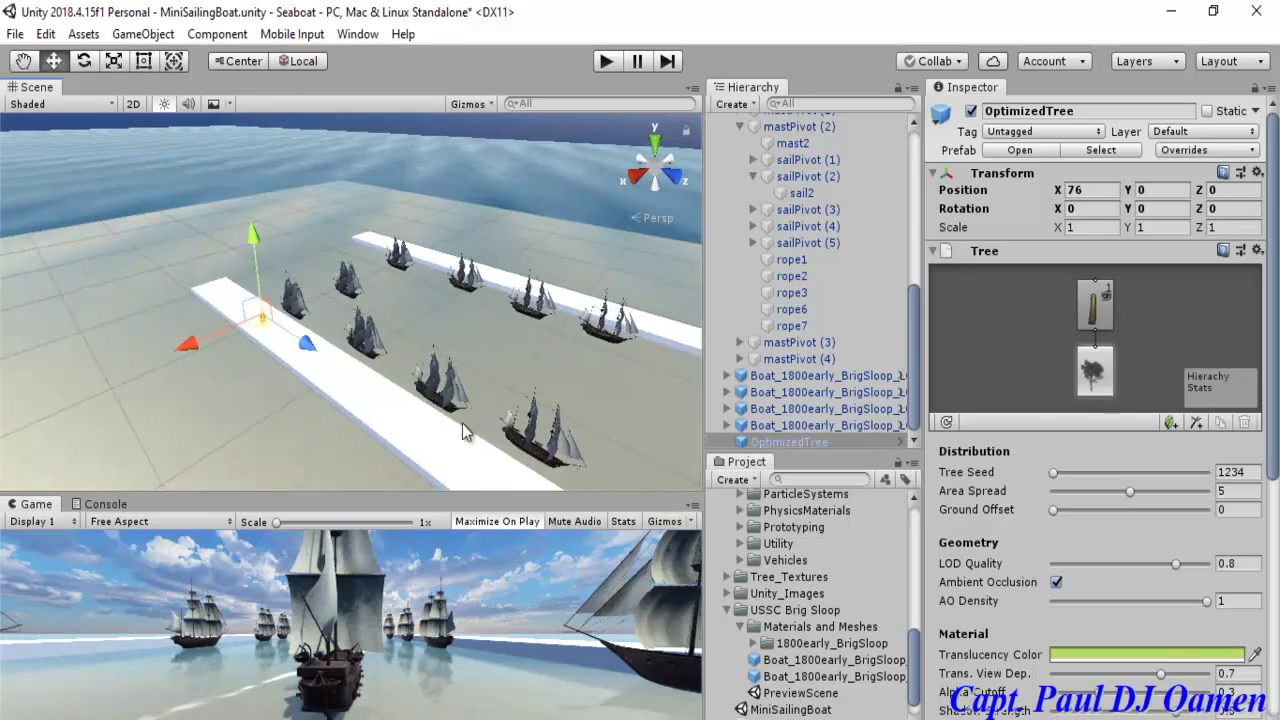
{"action": "scroll", "coordinate": [480, 369], "scroll_direction": "up", "scroll_amount": 6}
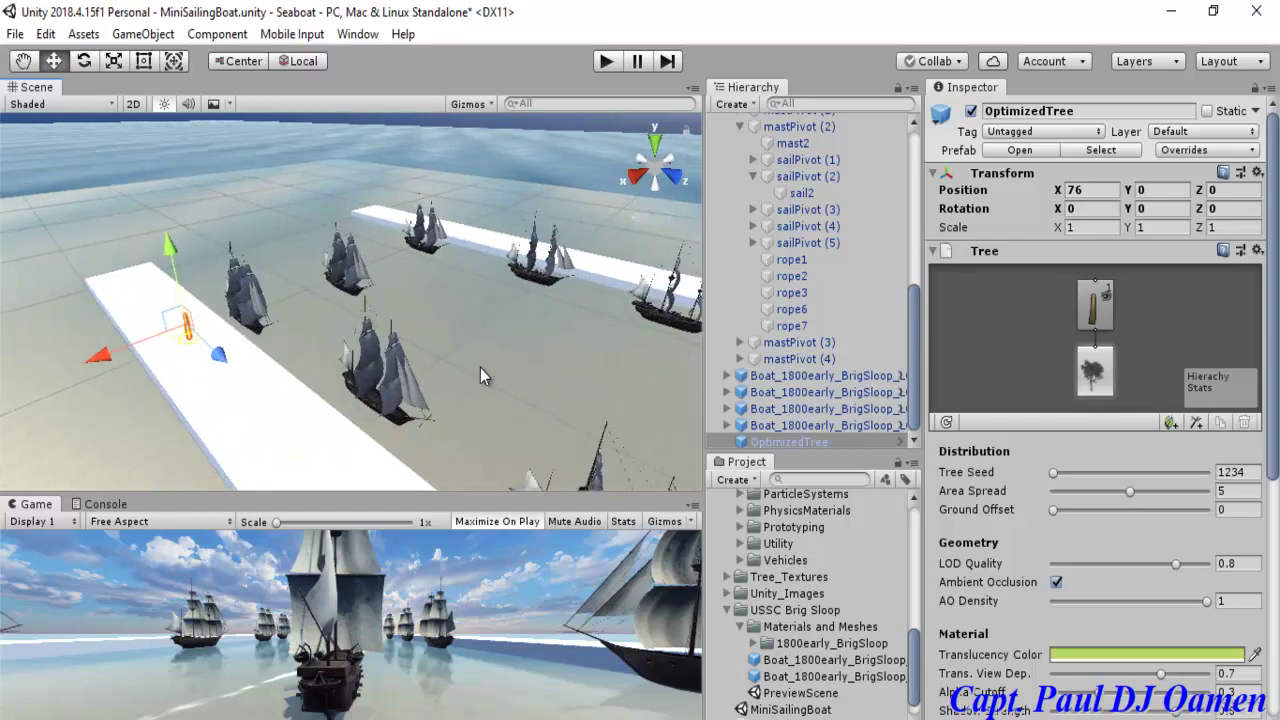
{"action": "middle_click_drag", "start_coordinate": [430, 361], "coordinate": [529, 337]}
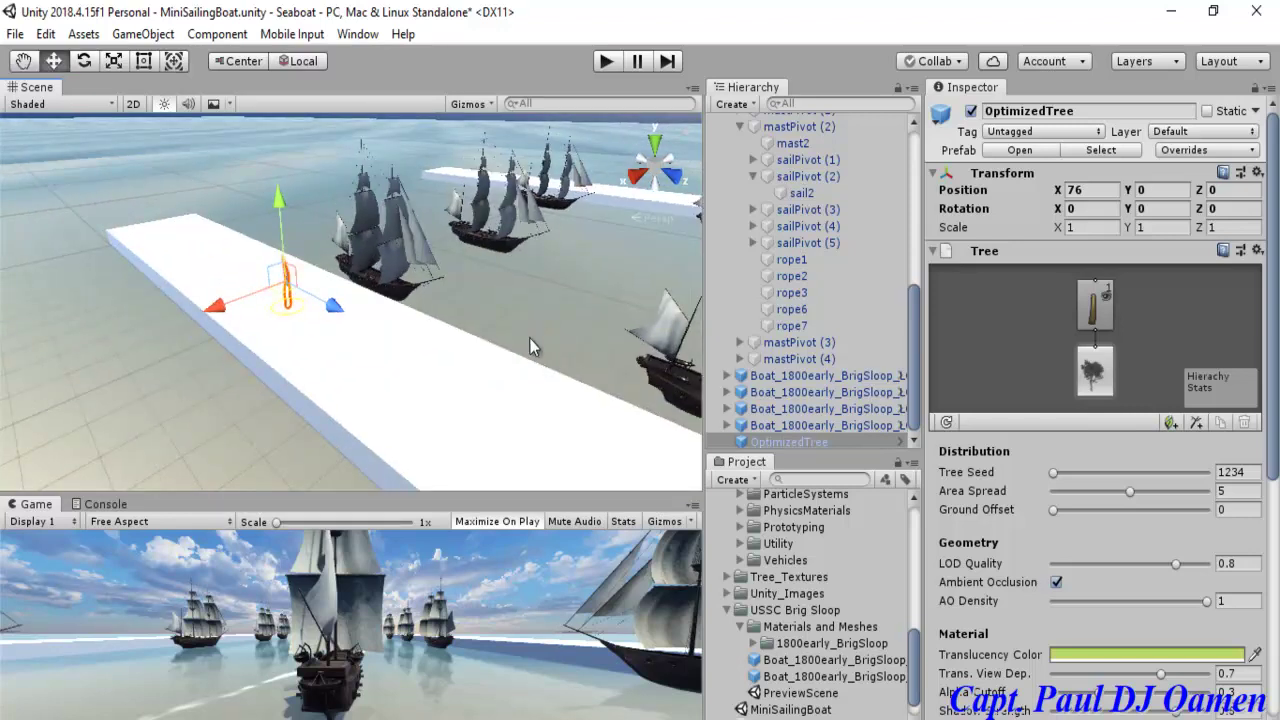
{"action": "scroll", "coordinate": [530, 338], "scroll_direction": "up", "scroll_amount": 3}
{"action": "left_click_drag", "start_coordinate": [254, 196], "coordinate": [254, 182]}
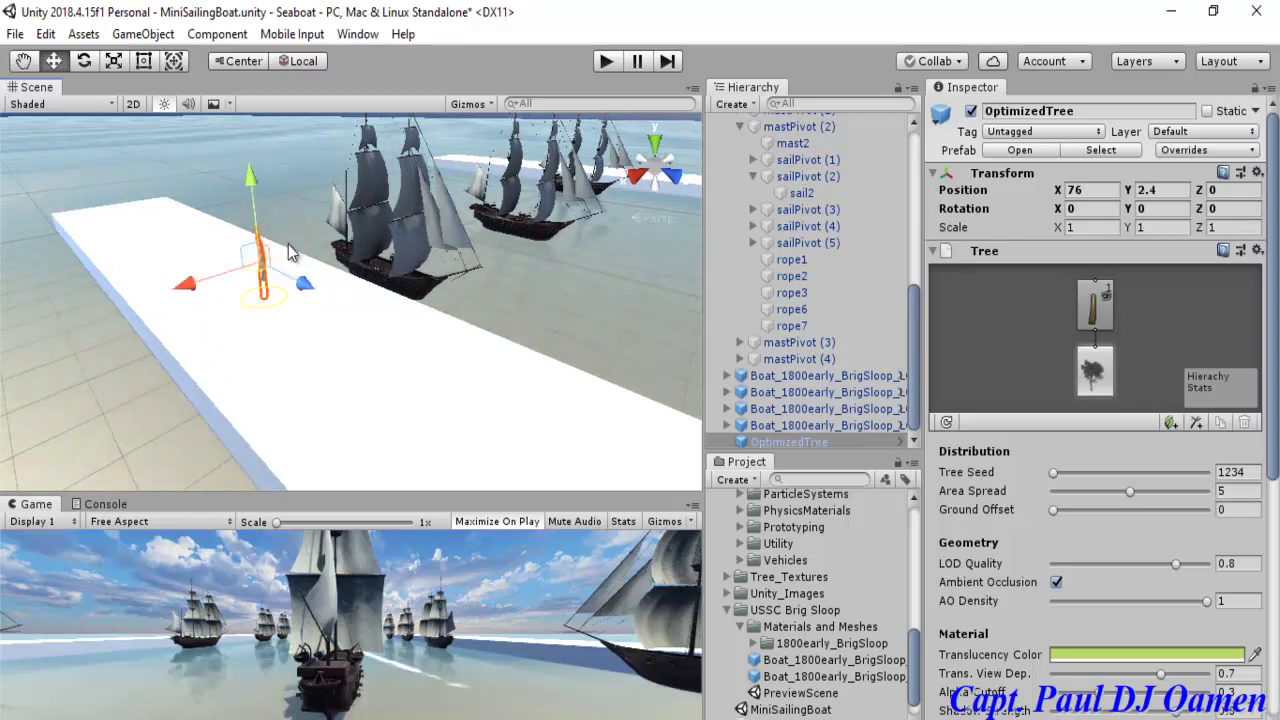
{"action": "left_click_drag", "start_coordinate": [303, 284], "coordinate": [408, 362]}
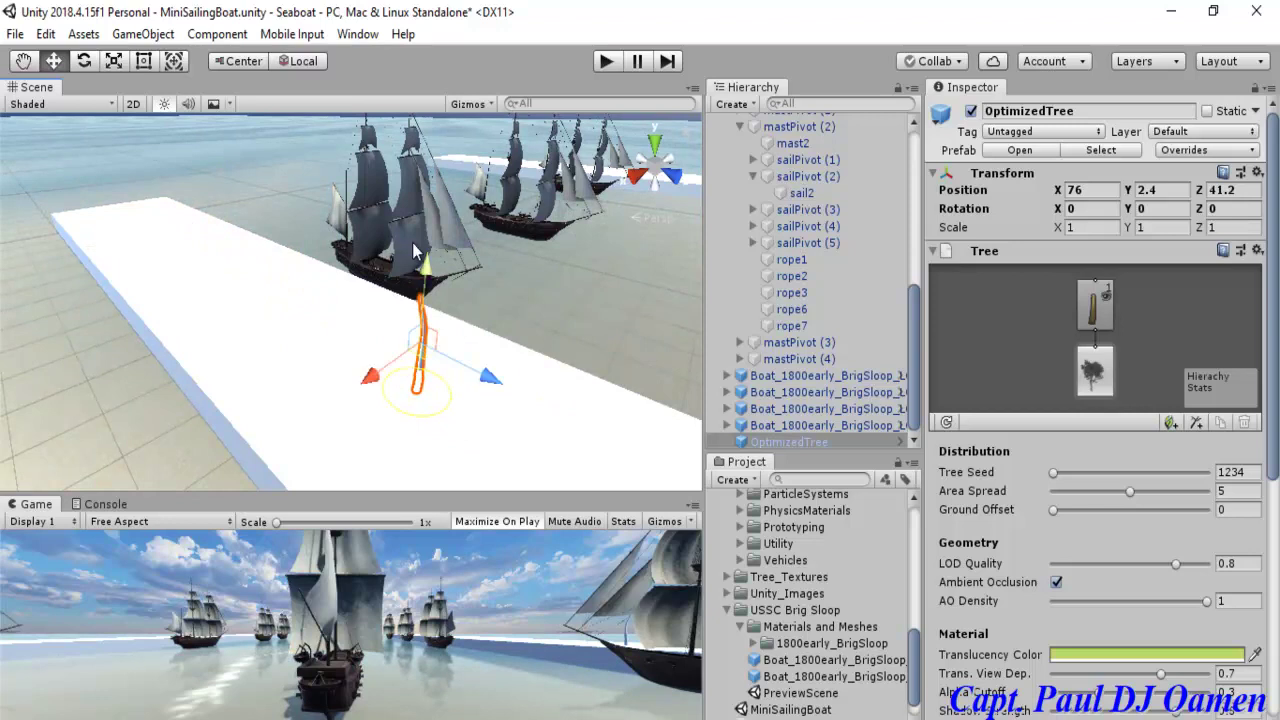
{"action": "left_click_drag", "start_coordinate": [424, 280], "coordinate": [425, 250]}
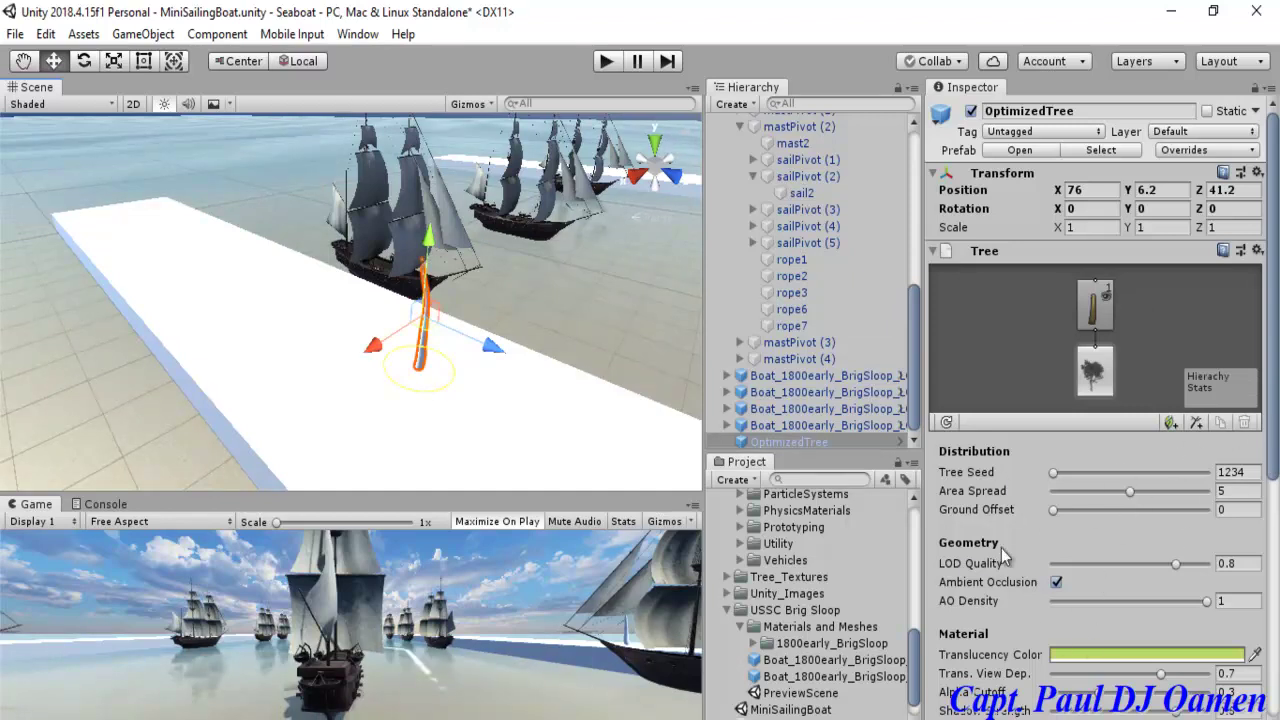
Step: Add a branch group to the tree's trunk and set its frequency to 30
{"action": "left_click", "coordinate": [1105, 318]}
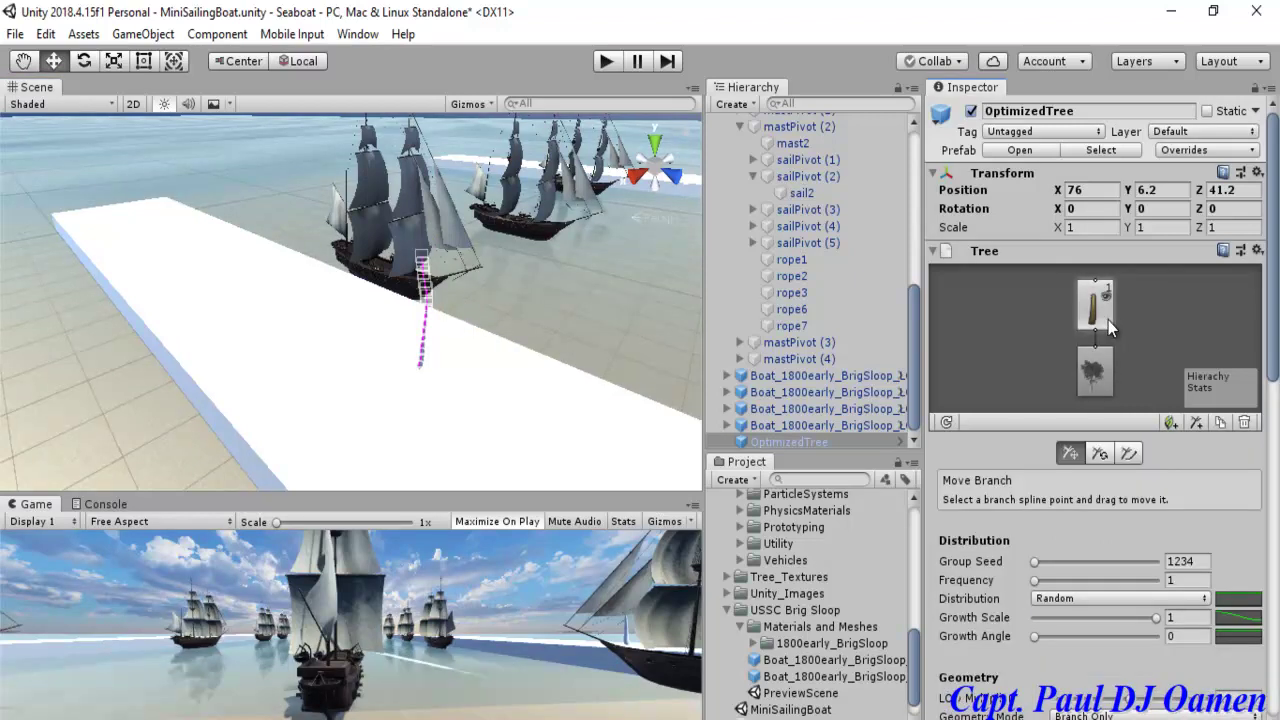
{"action": "left_click", "coordinate": [1196, 423]}
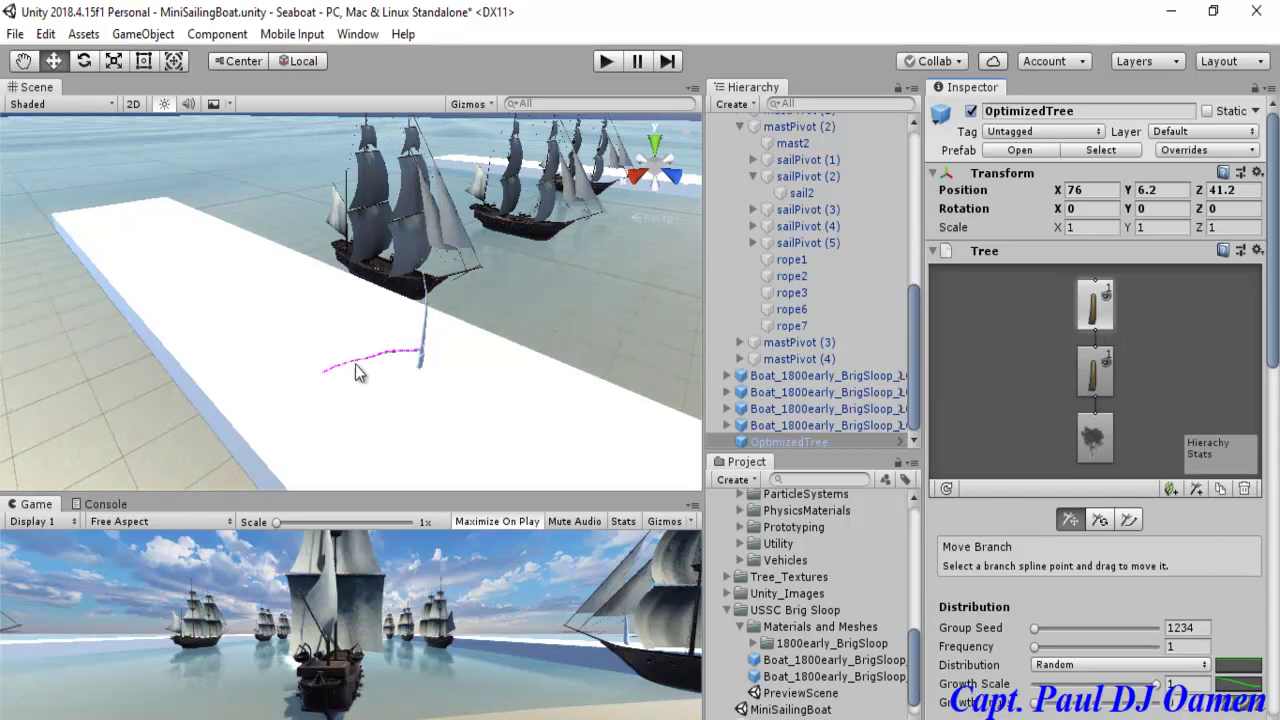
{"action": "scroll", "coordinate": [1040, 470], "scroll_direction": "down", "scroll_amount": 4}
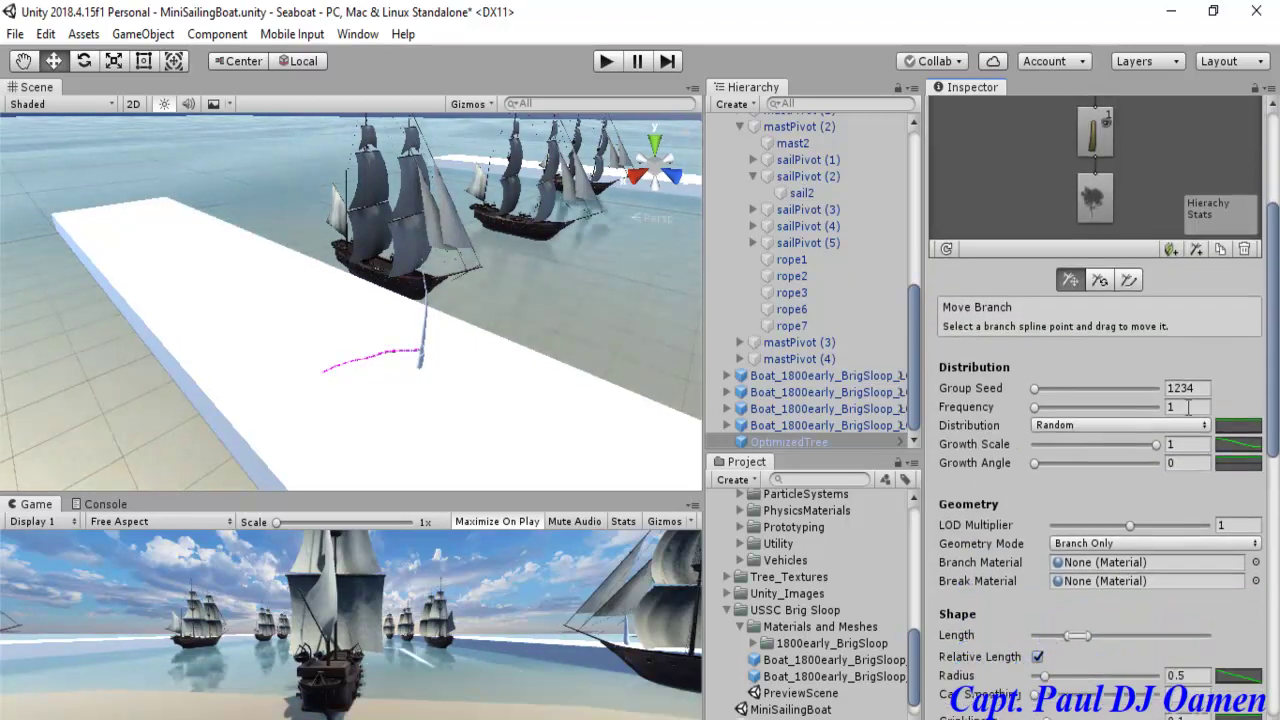
{"action": "left_click", "coordinate": [1188, 407]}
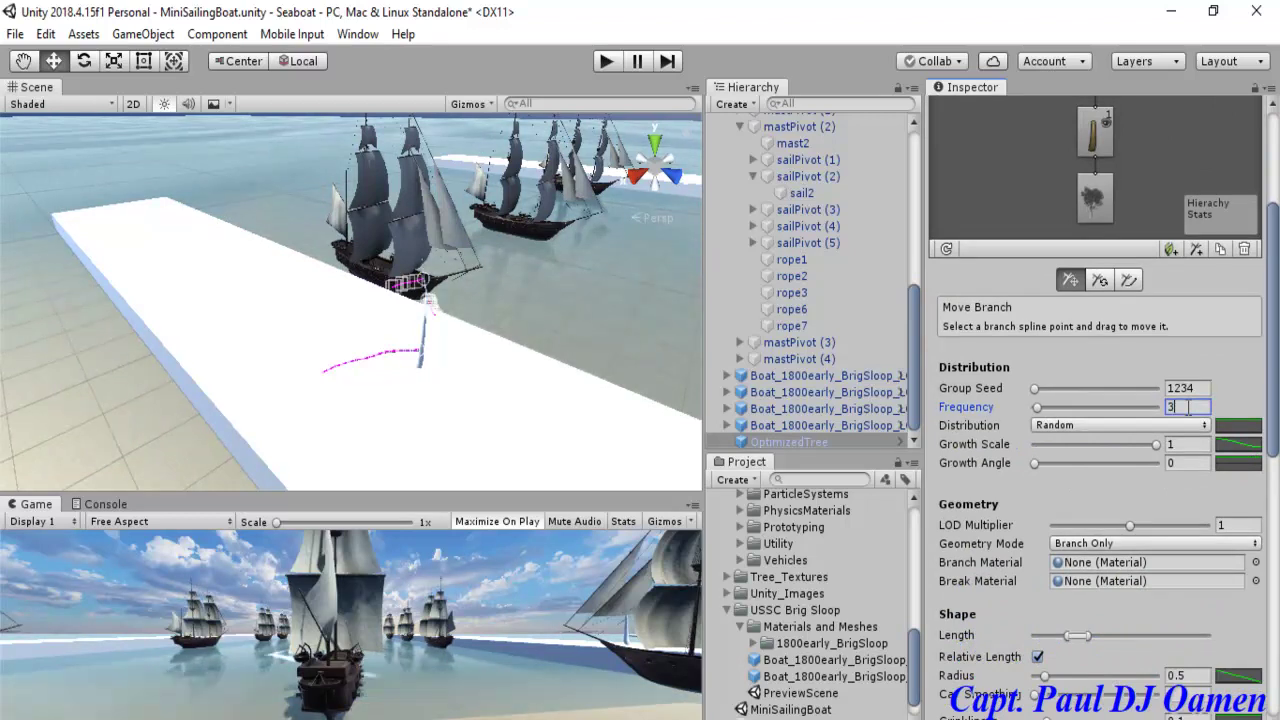
{"action": "type", "text": "30"}
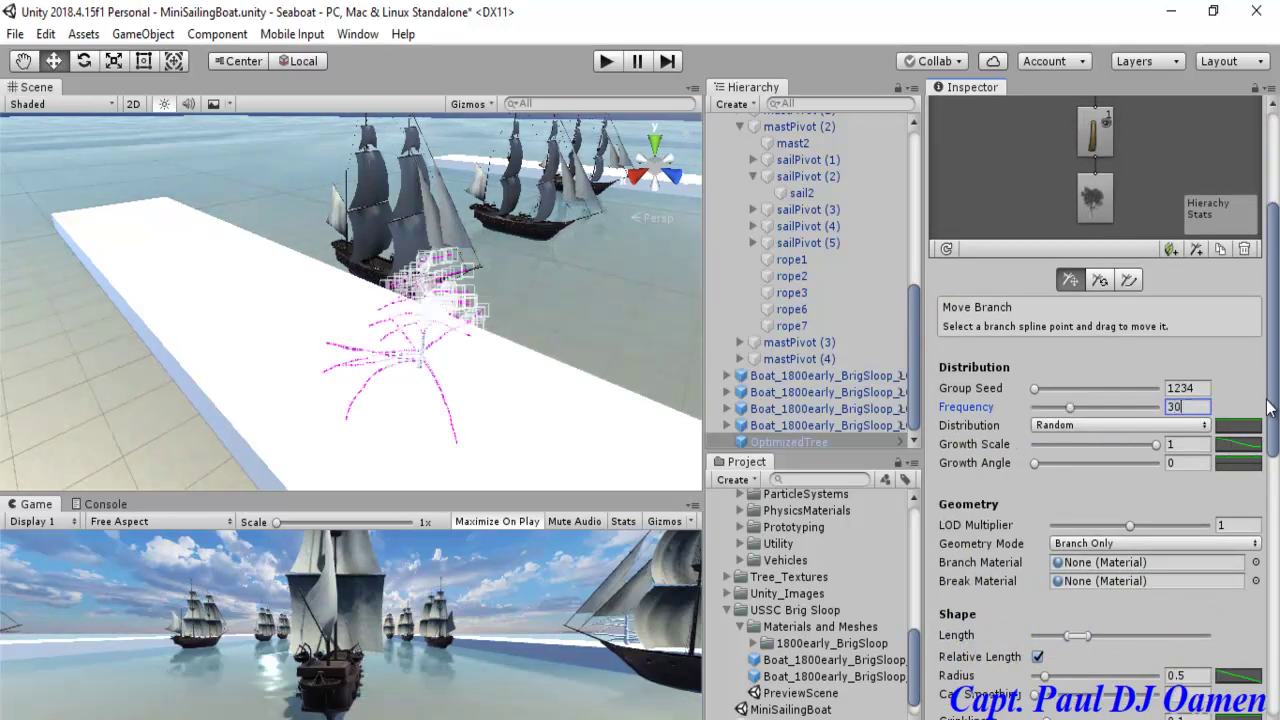
Step: Set the new branch group's Seek Sun value to 0.3
{"action": "left_click_drag", "start_coordinate": [1274, 390], "coordinate": [1274, 540]}
{"action": "left_click", "coordinate": [1186, 316]}
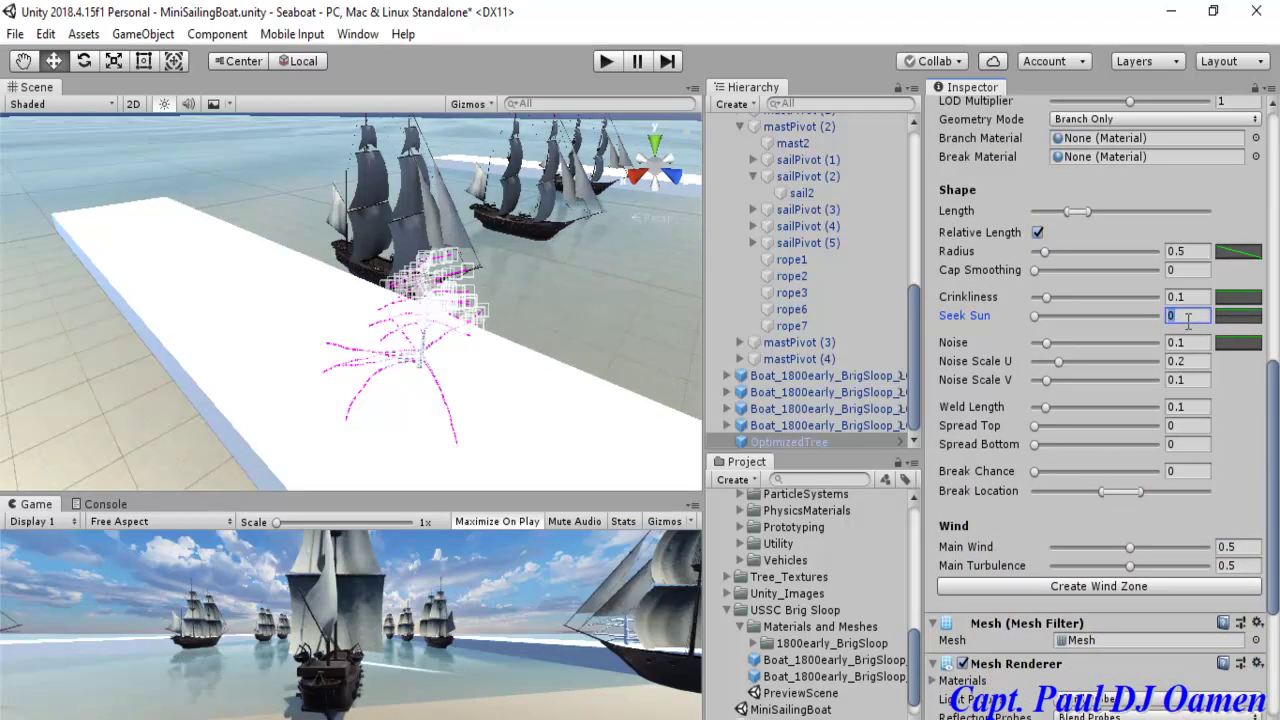
{"action": "type", "text": ".3"}
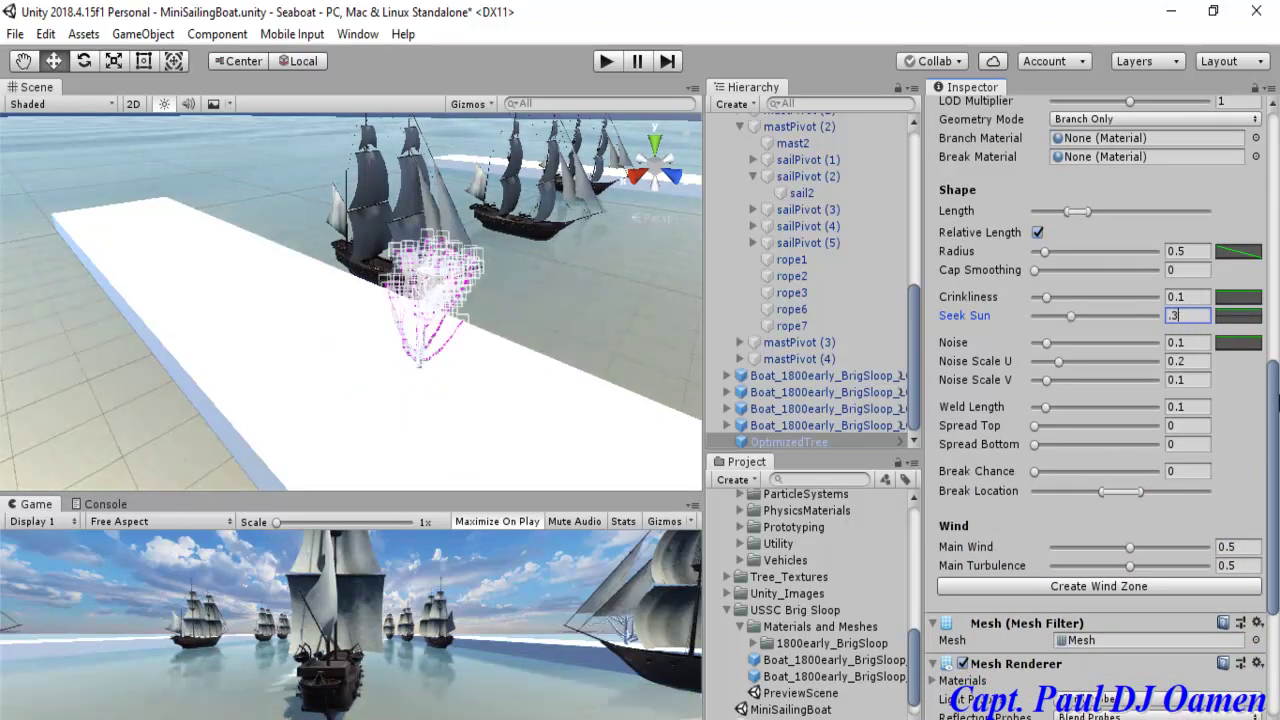
Step: Add a leaf group to the 30-branch group and set its frequency to 30
{"action": "scroll", "coordinate": [1183, 364], "scroll_direction": "up", "scroll_amount": 15}
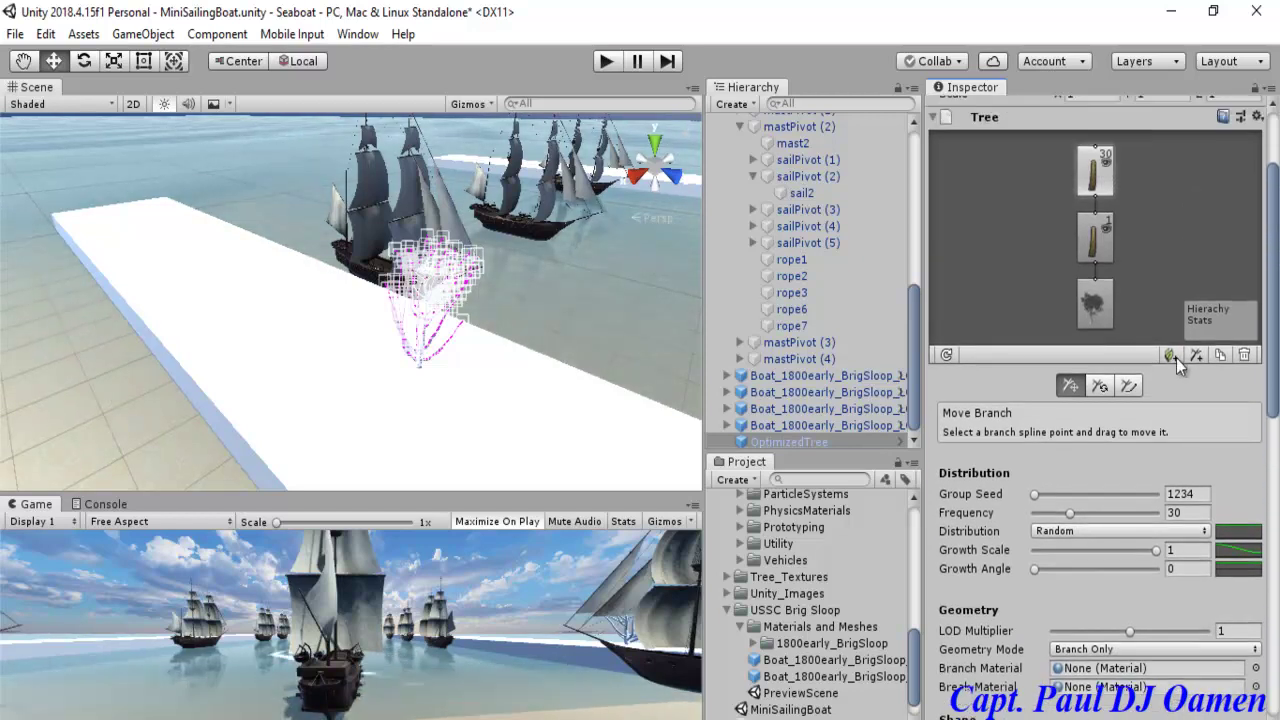
{"action": "left_click", "coordinate": [1169, 356]}
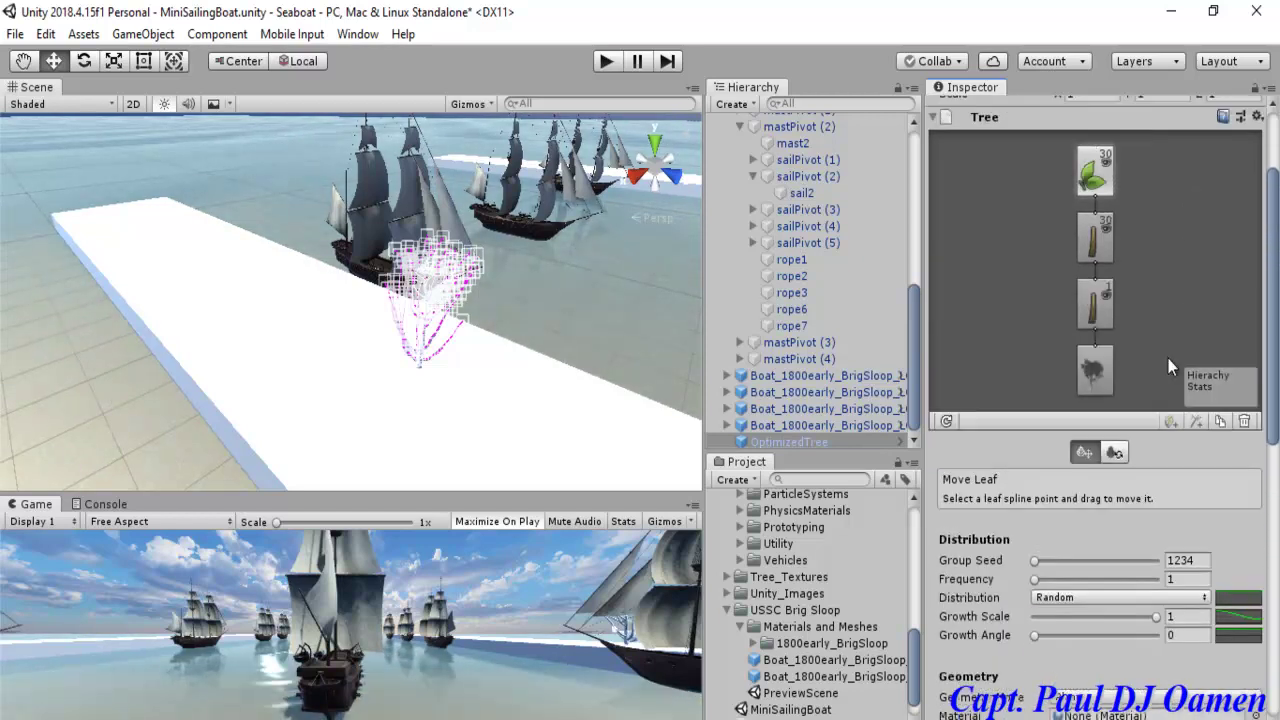
{"action": "left_click", "coordinate": [1187, 580]}
{"action": "type", "text": "30"}
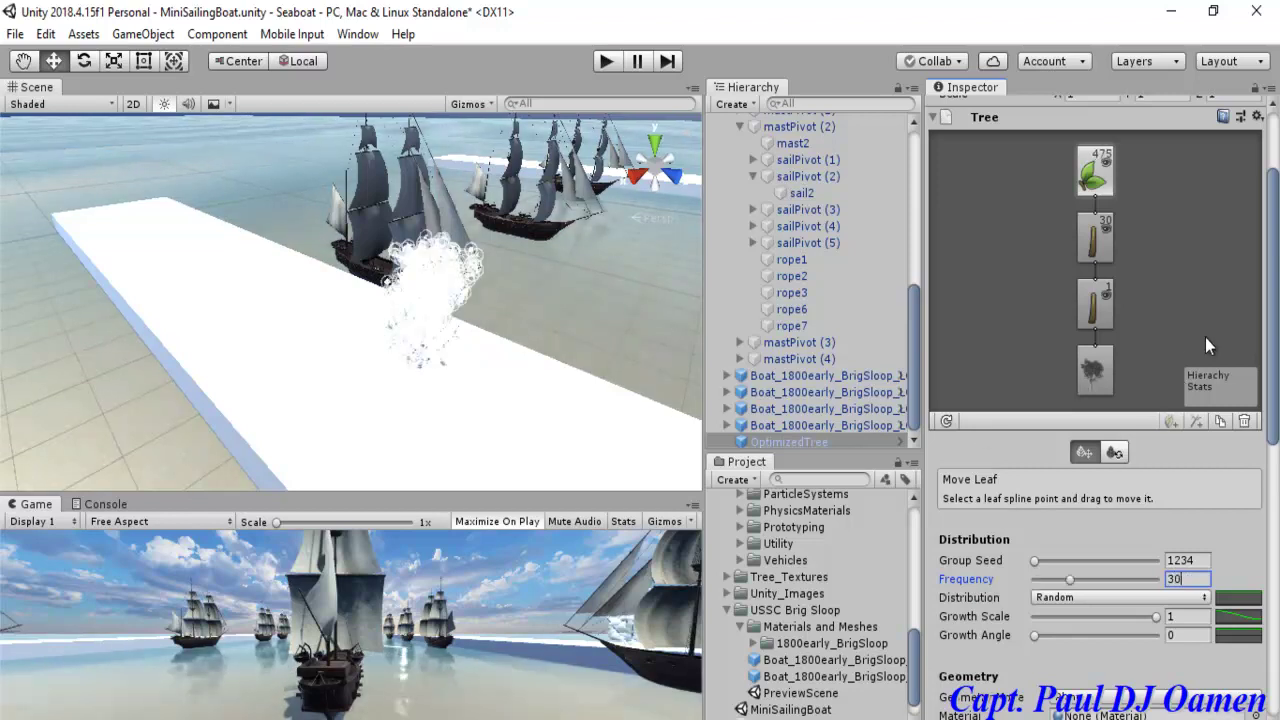
Step: Assign the Leaves material from the Materials folder to the tree's leaf group
{"action": "left_click_drag", "start_coordinate": [914, 685], "coordinate": [915, 528]}
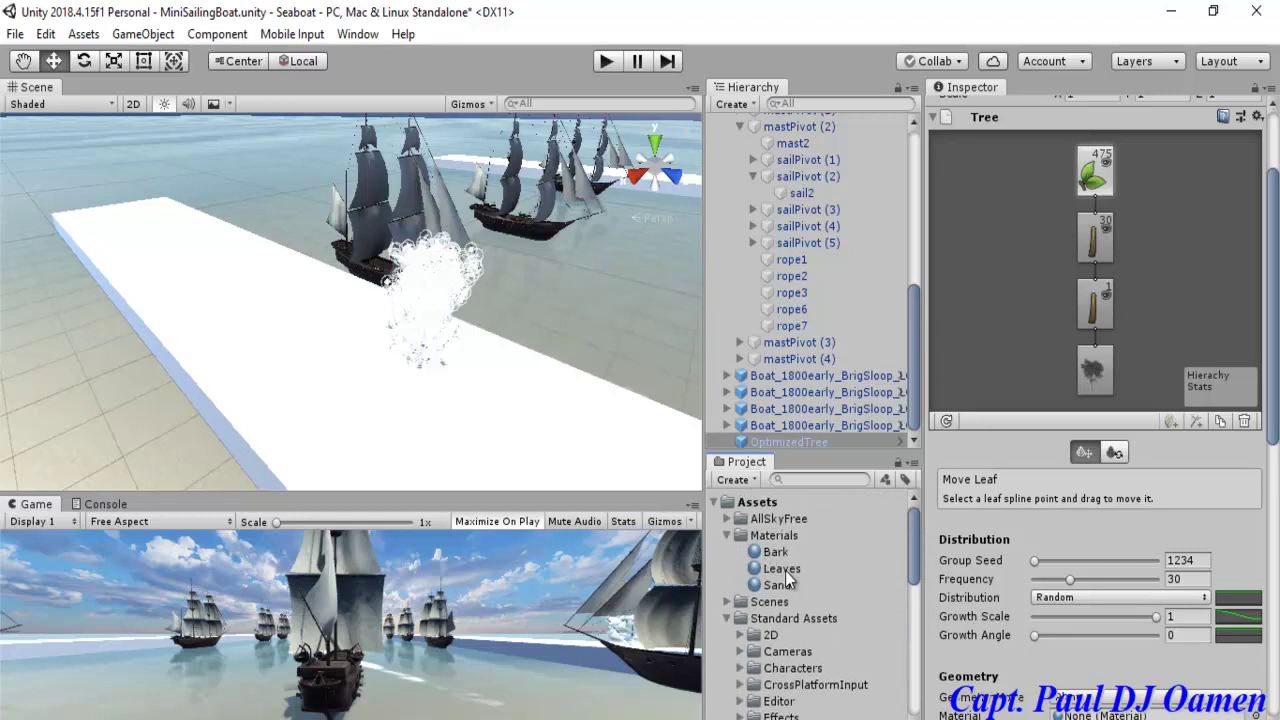
{"action": "left_click_drag", "start_coordinate": [1275, 375], "coordinate": [1275, 453]}
{"action": "scroll", "coordinate": [982, 463], "scroll_direction": "down", "scroll_amount": 4}
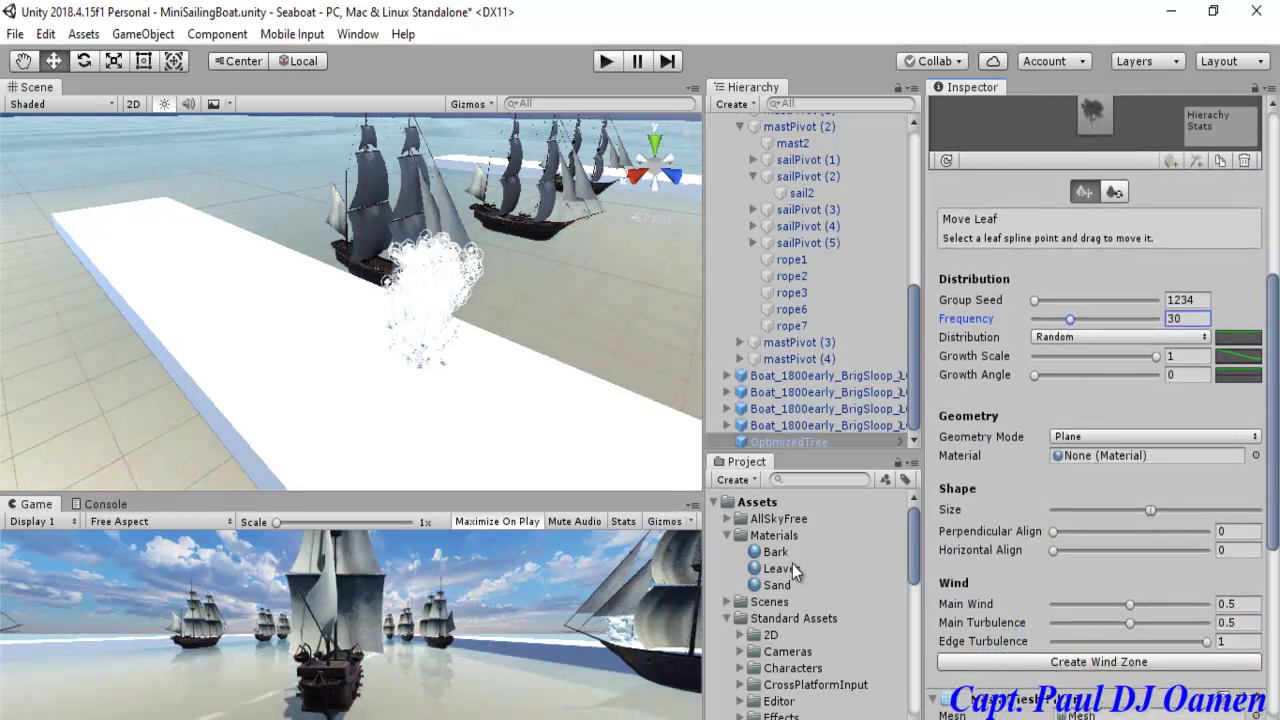
{"action": "left_click_drag", "start_coordinate": [780, 568], "coordinate": [1098, 455]}
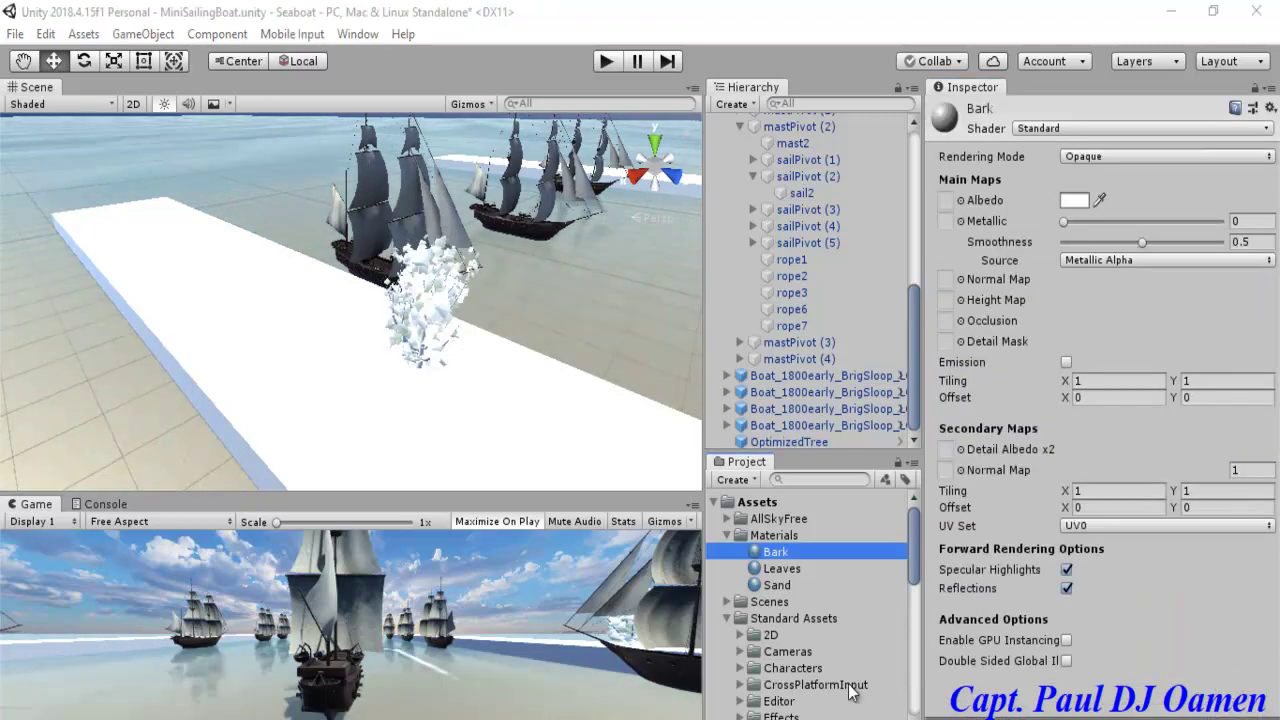
Step: Set the Leaves material's shader to Nature/Tree Creator Leaves and its base texture to the green leaf image 31985
{"action": "left_click", "coordinate": [792, 570]}
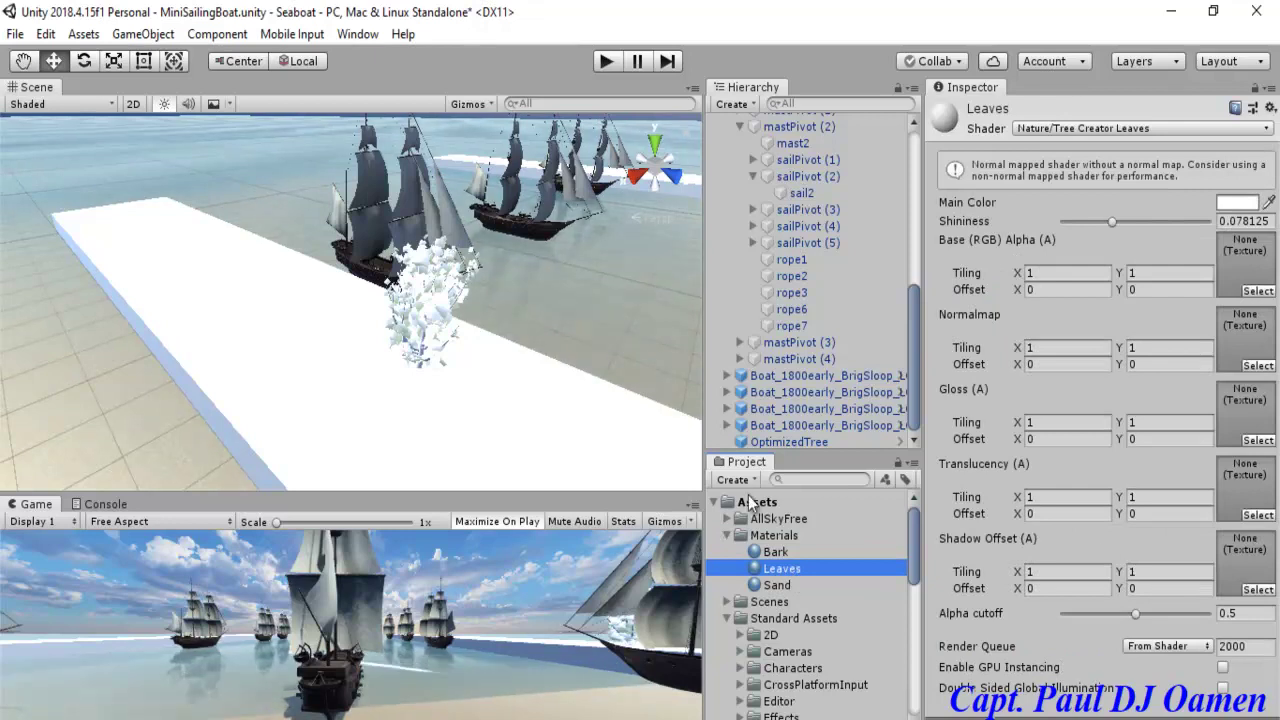
{"action": "left_click", "coordinate": [1266, 130]}
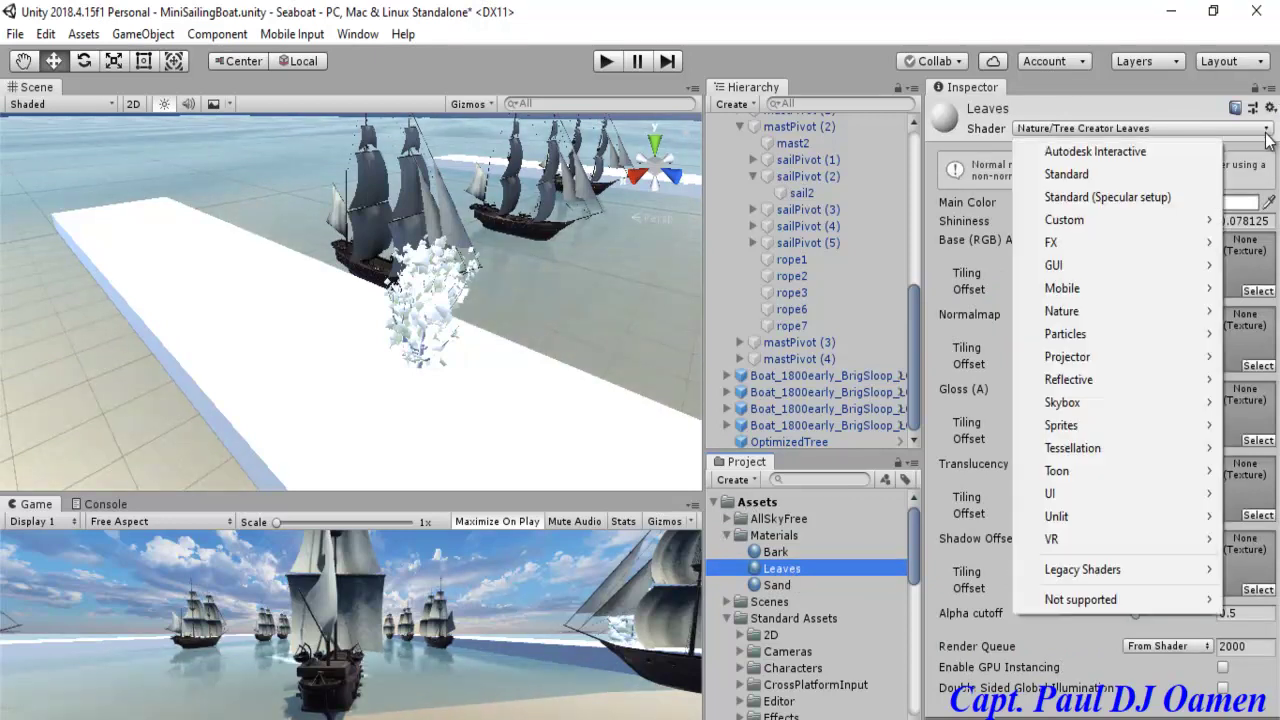
{"action": "mouse_move", "coordinate": [1055, 316]}
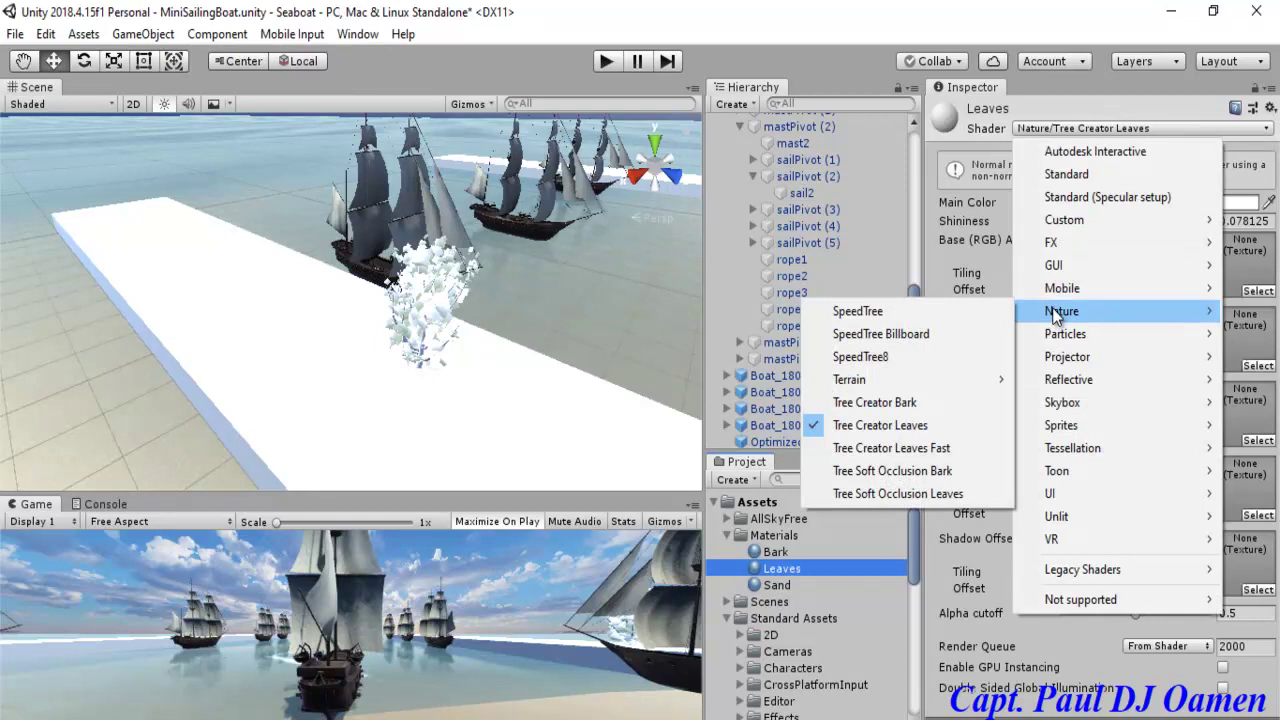
{"action": "left_click", "coordinate": [929, 424]}
{"action": "left_click", "coordinate": [1257, 291]}
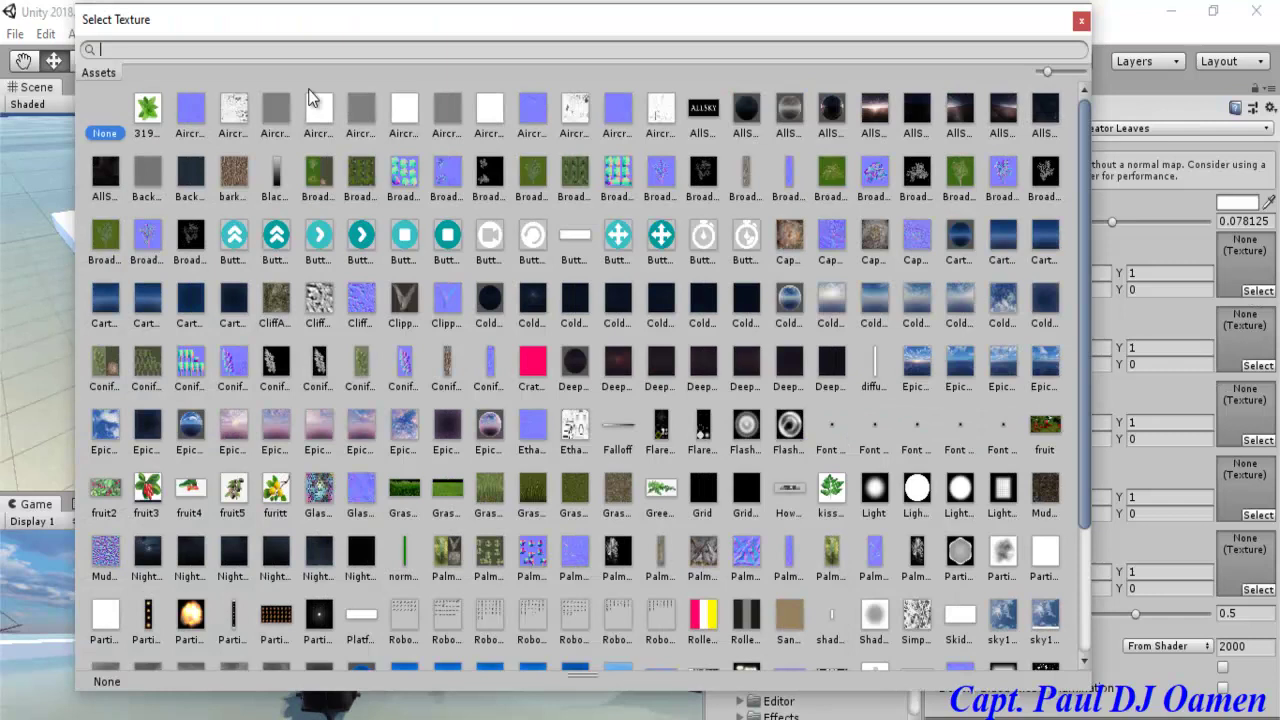
{"action": "left_click", "coordinate": [148, 110]}
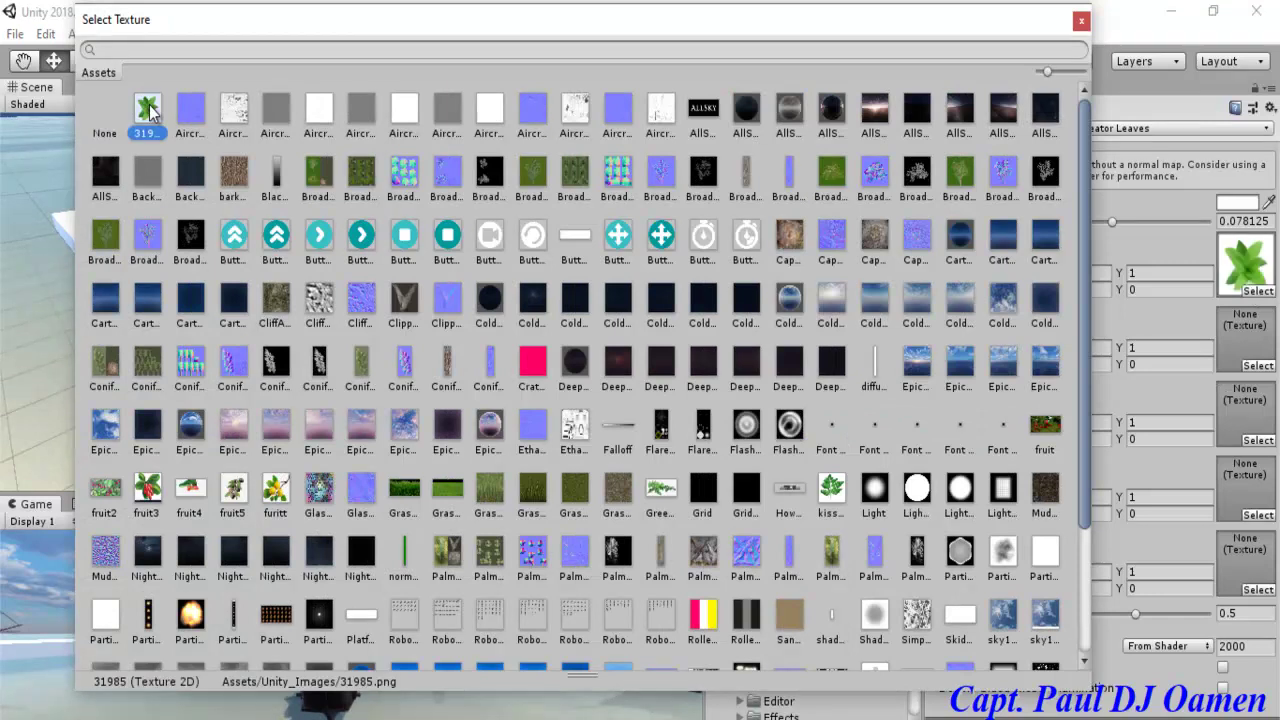
{"action": "double_click", "coordinate": [149, 106]}
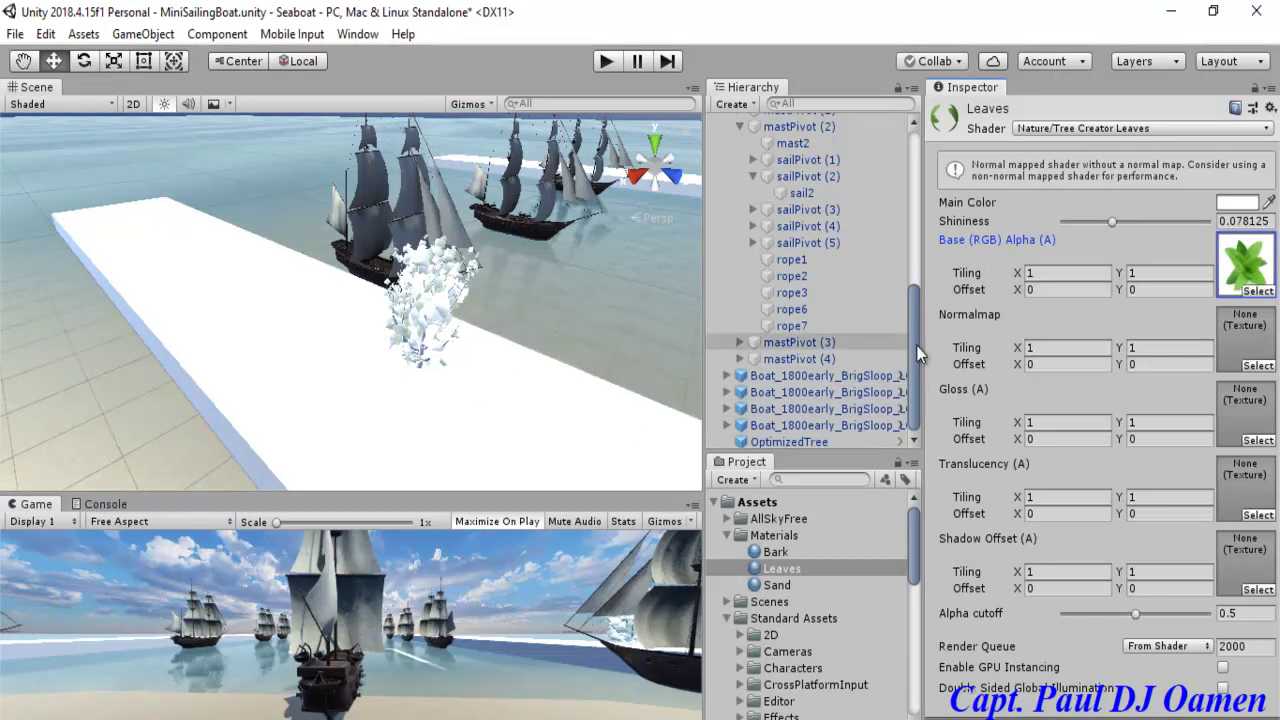
Step: Reapply the Leaves material to OptimizedTree's leaf group to refresh its texture, and deselect the tree
{"action": "left_click", "coordinate": [804, 441]}
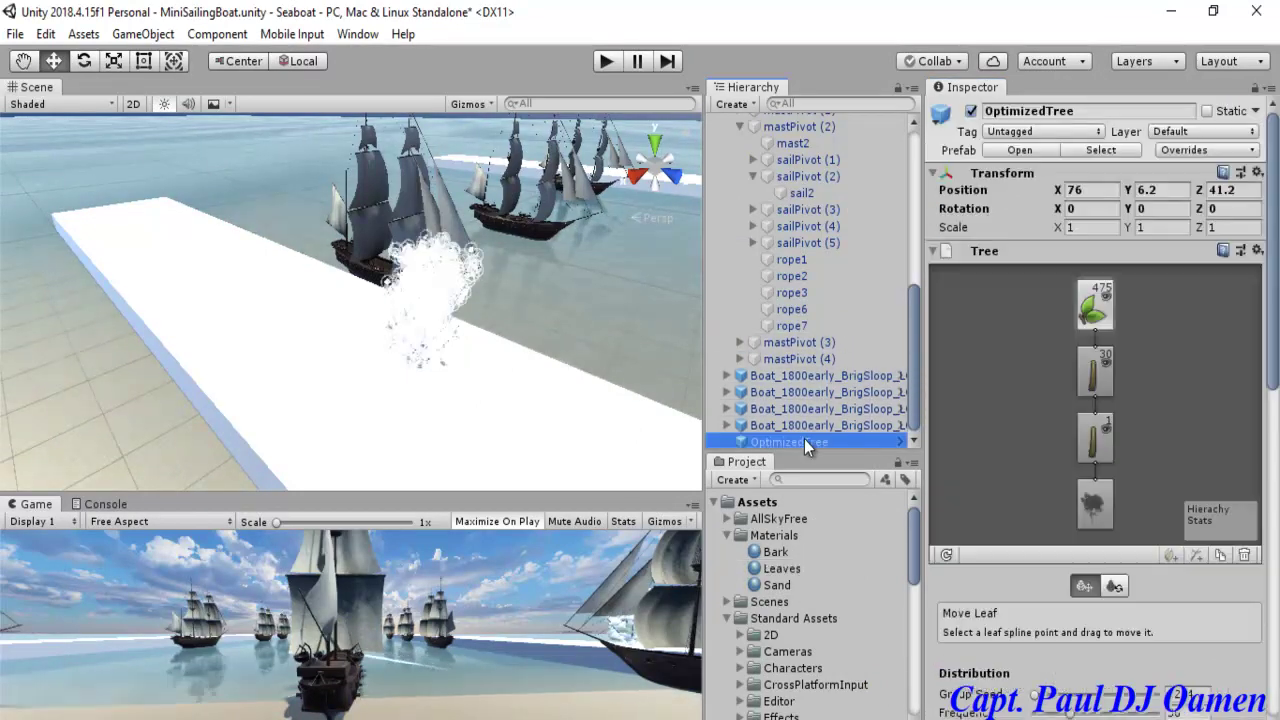
{"action": "left_click_drag", "start_coordinate": [1275, 360], "coordinate": [1276, 488]}
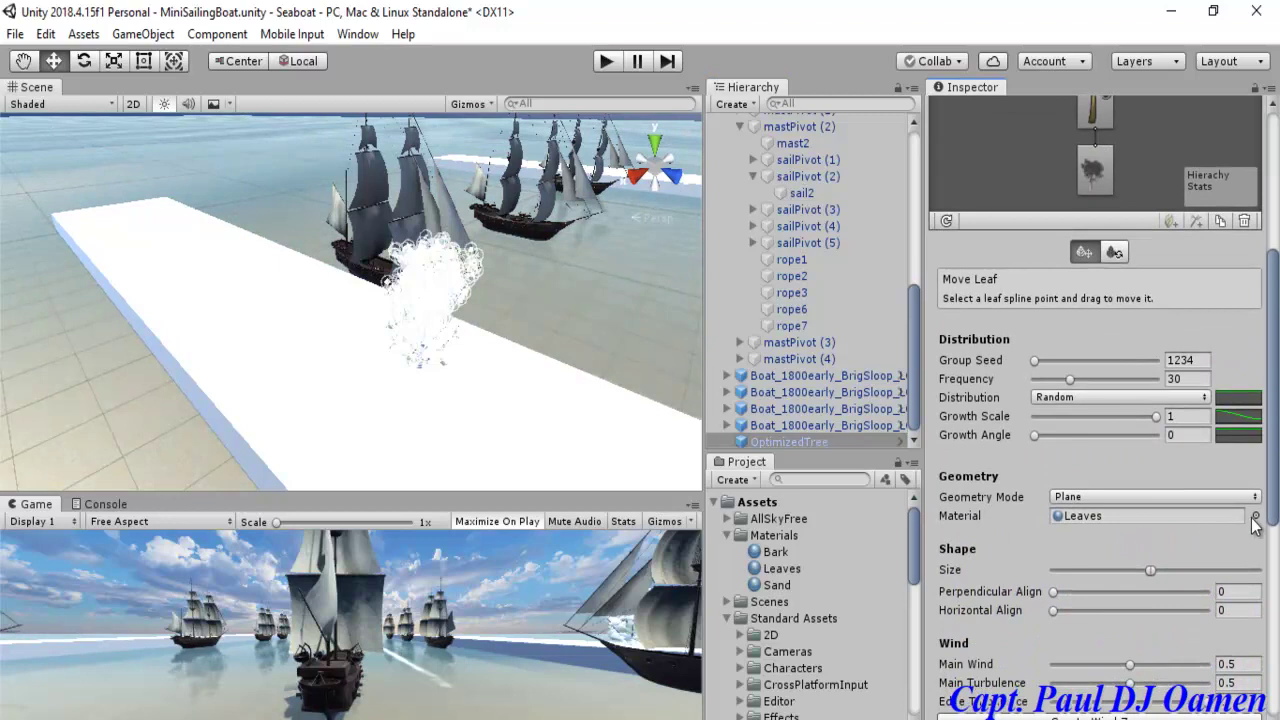
{"action": "left_click", "coordinate": [1255, 517]}
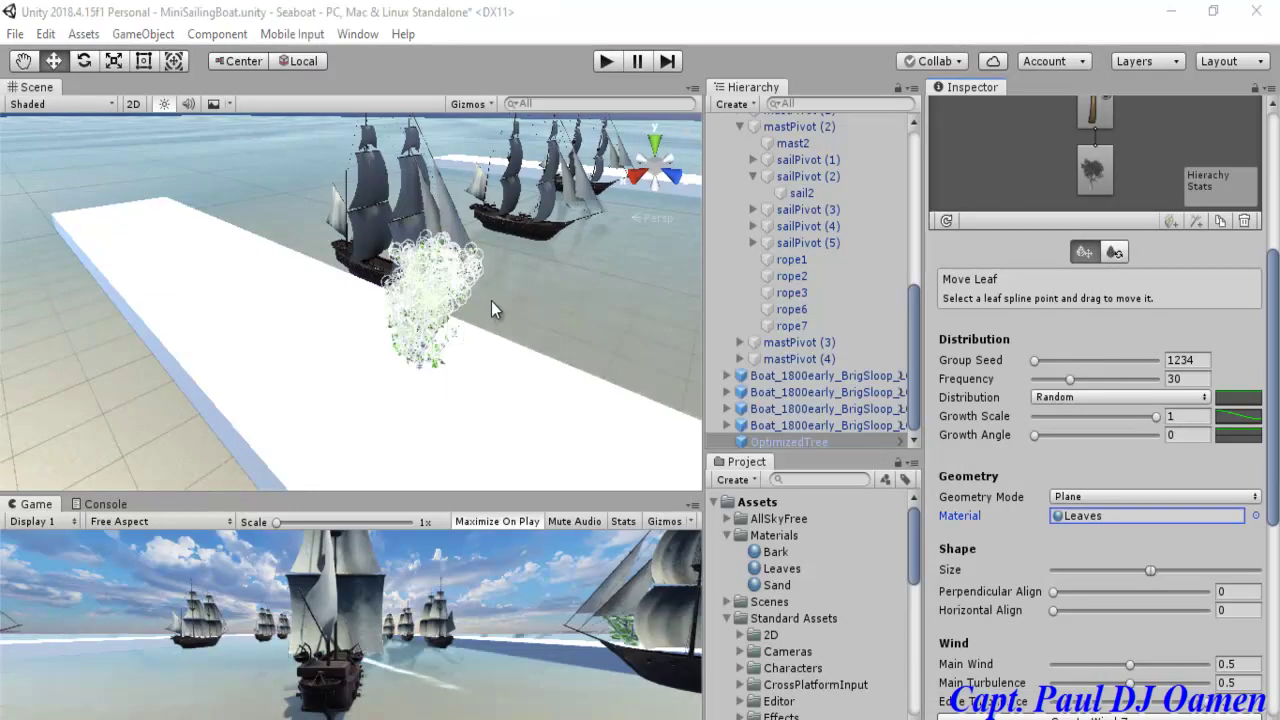
{"action": "left_click", "coordinate": [516, 294]}
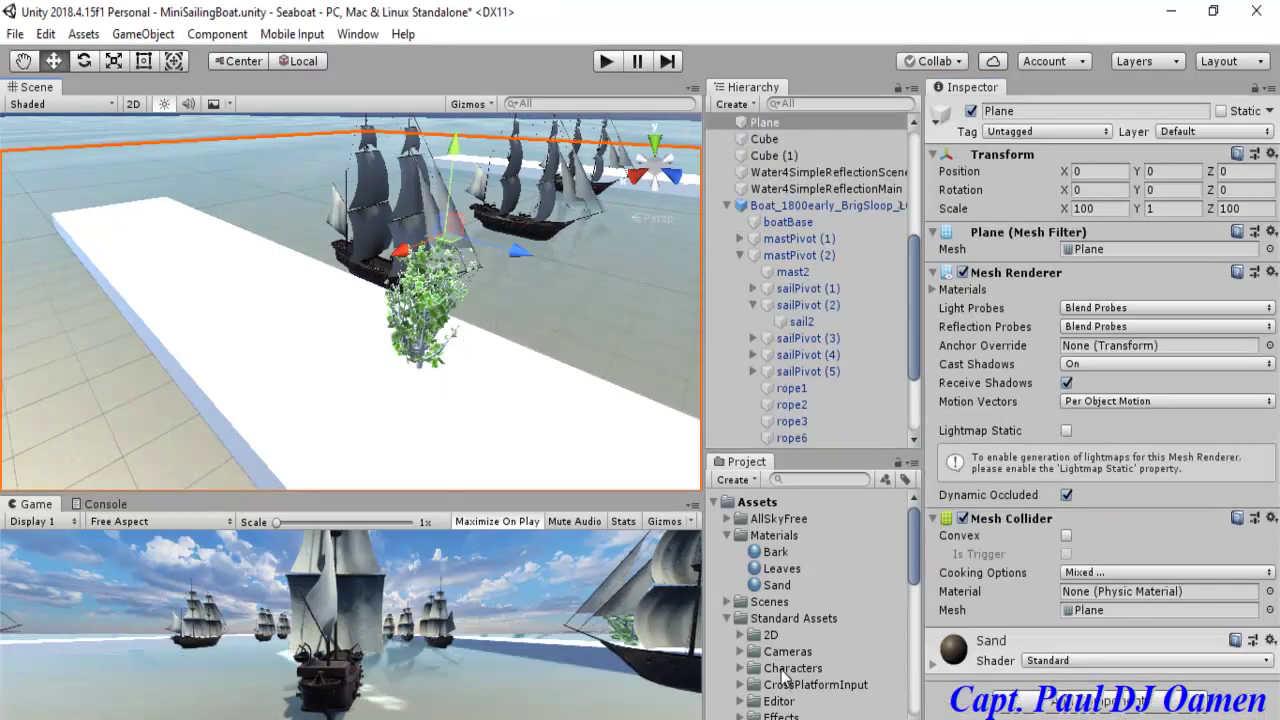
Step: Set the Bark material's shader to Nature/Tree Creator Bark and its base texture to the brown bark image
{"action": "left_click", "coordinate": [776, 553]}
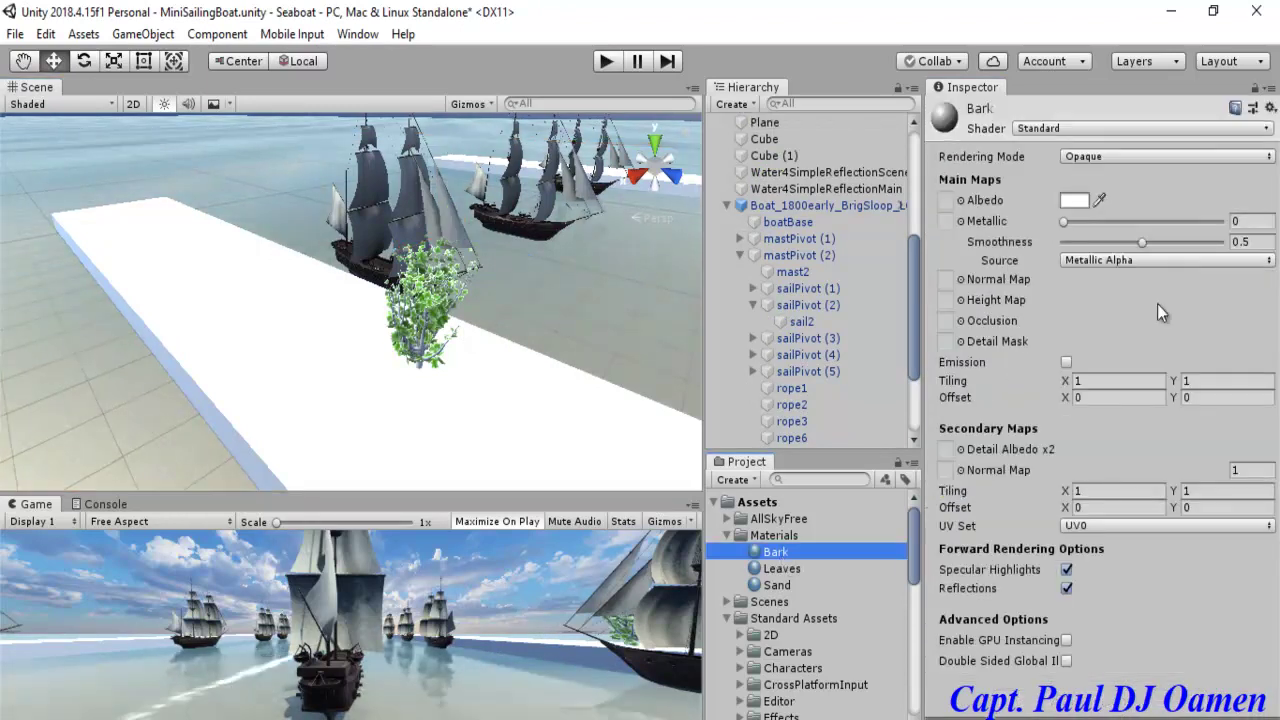
{"action": "left_click", "coordinate": [1268, 130]}
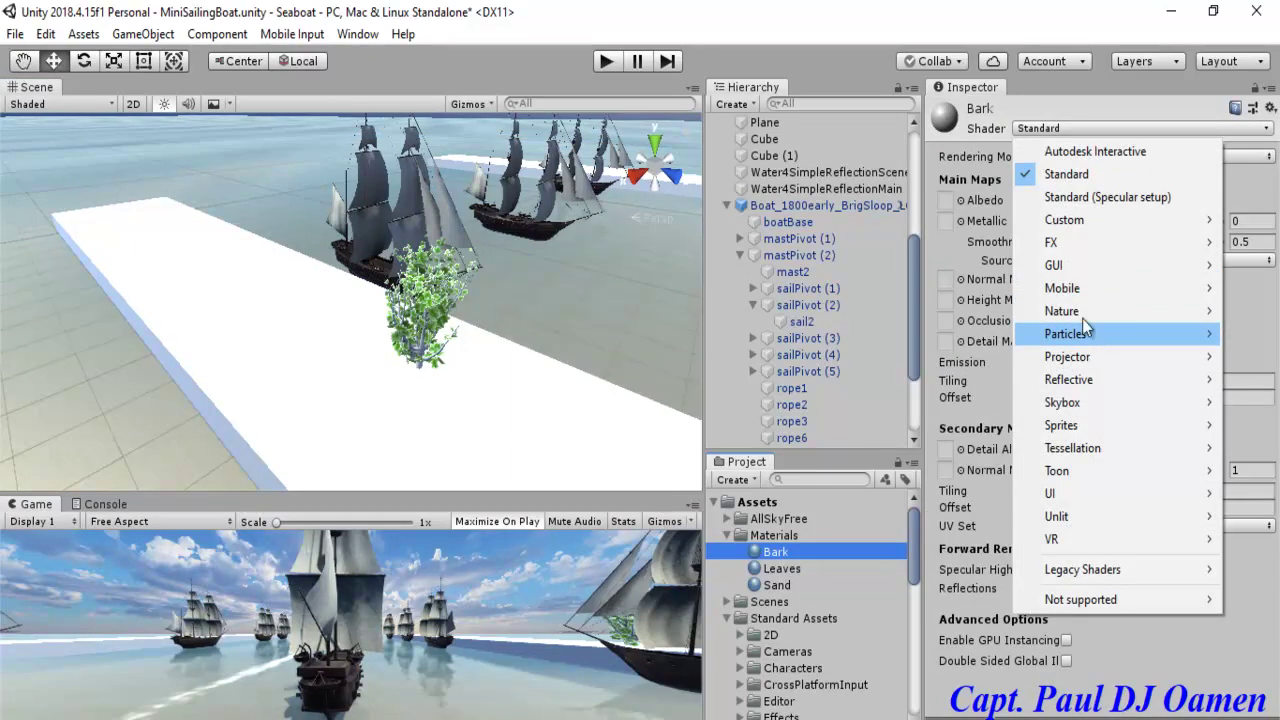
{"action": "mouse_move", "coordinate": [1075, 308]}
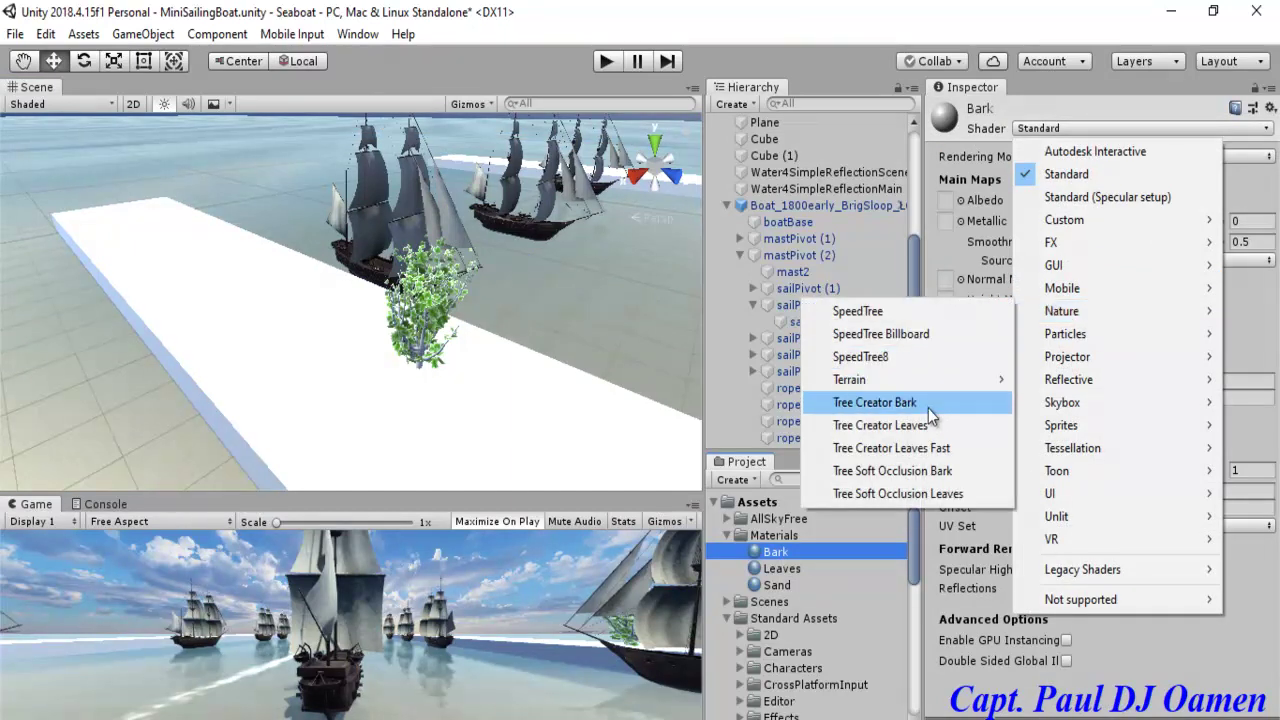
{"action": "left_click", "coordinate": [927, 408]}
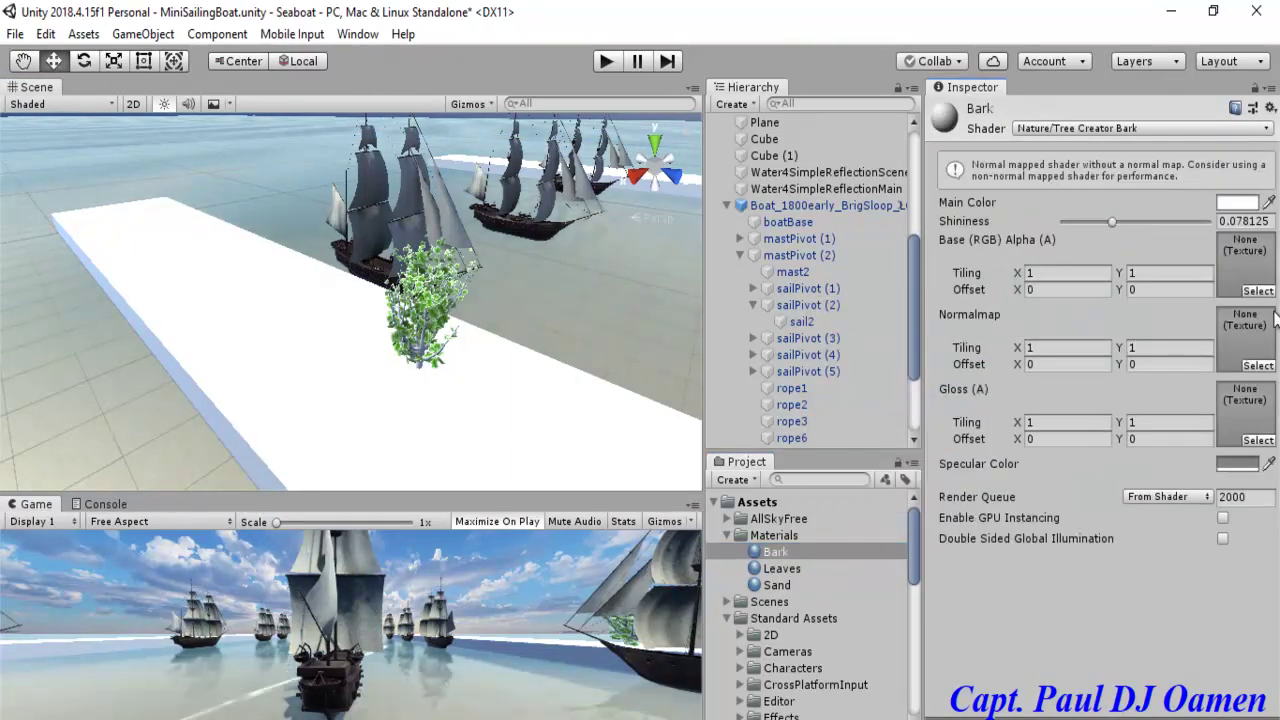
{"action": "left_click", "coordinate": [1256, 290]}
{"action": "double_click", "coordinate": [233, 173]}
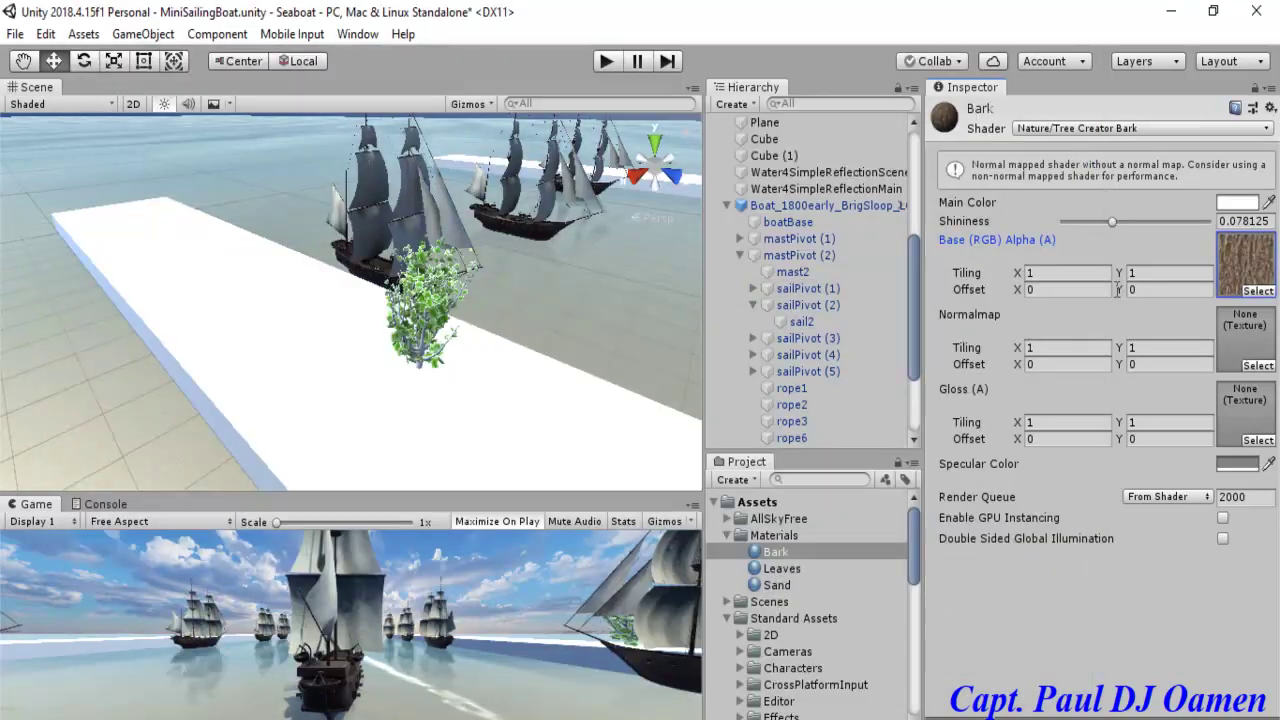
Step: Assign the Bark material as both branch and break material of OptimizedTree's 30-branch group, and deselect the tree
{"action": "left_click_drag", "start_coordinate": [916, 355], "coordinate": [912, 452]}
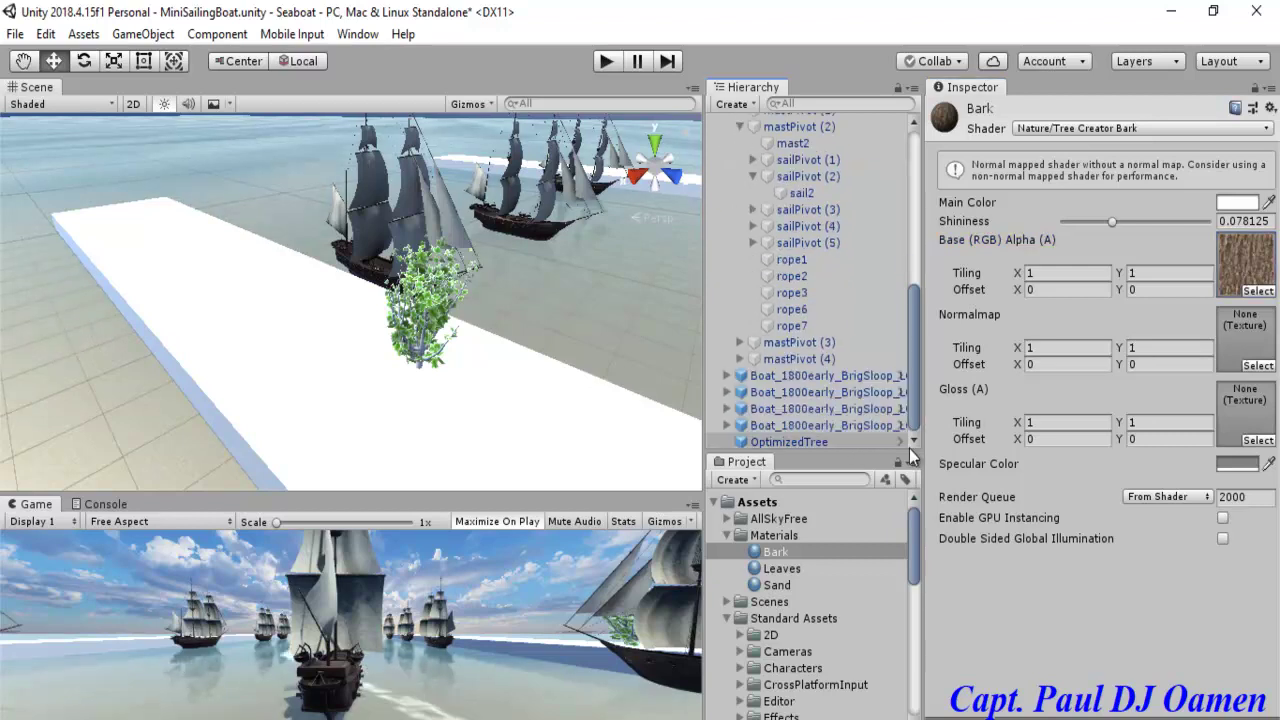
{"action": "left_click", "coordinate": [821, 442]}
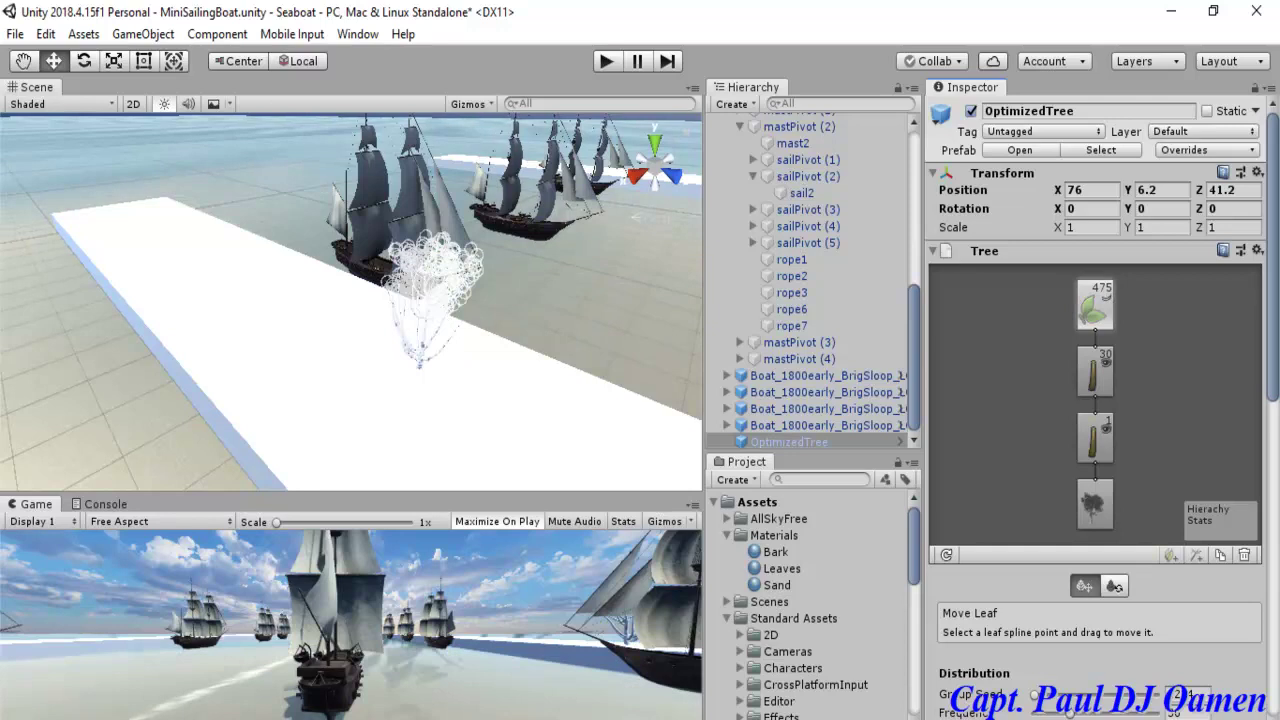
{"action": "left_click", "coordinate": [1104, 390]}
{"action": "left_click_drag", "start_coordinate": [1275, 337], "coordinate": [1275, 429]}
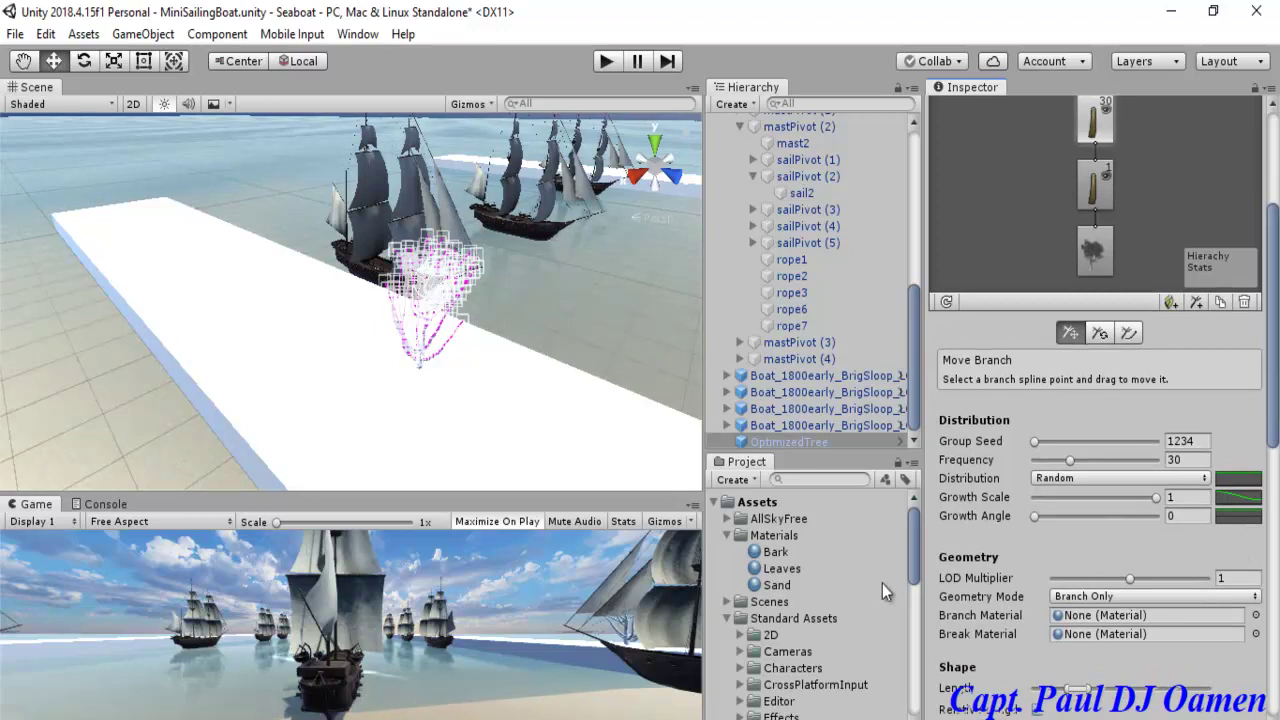
{"action": "left_click_drag", "start_coordinate": [775, 553], "coordinate": [1076, 621]}
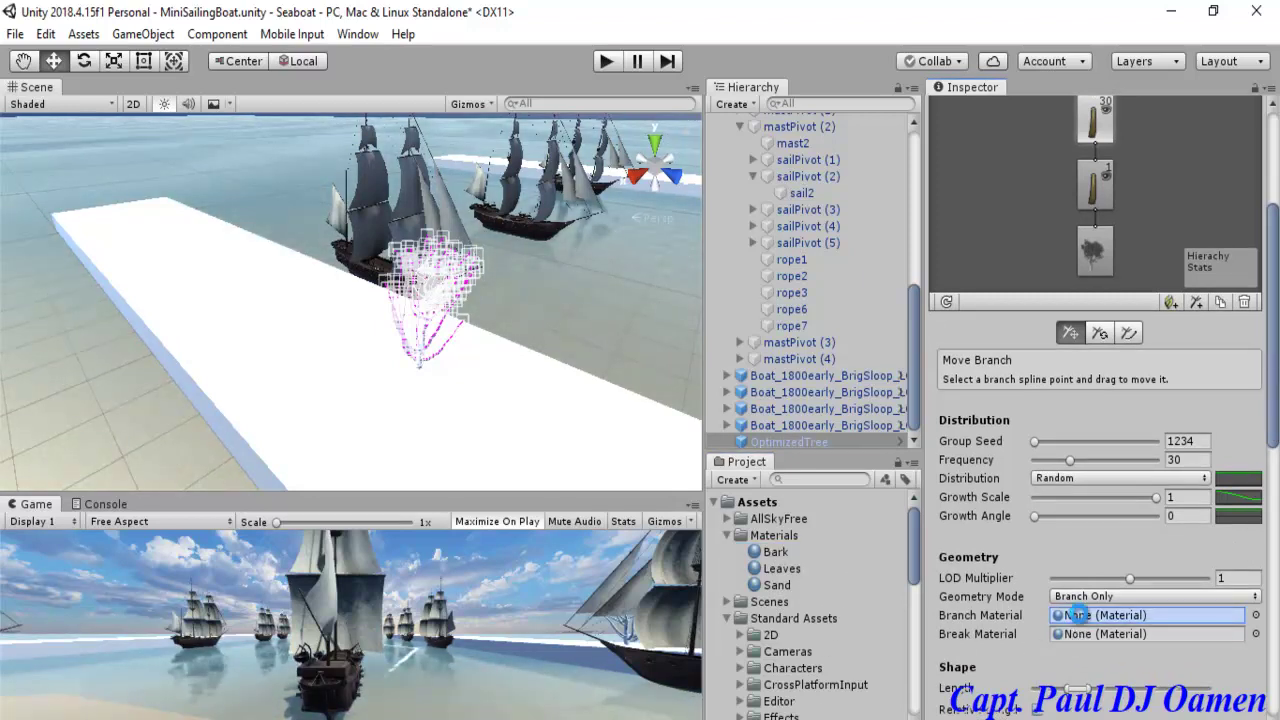
{"action": "left_click_drag", "start_coordinate": [1080, 620], "coordinate": [1076, 624]}
{"action": "left_click_drag", "start_coordinate": [768, 553], "coordinate": [1066, 634]}
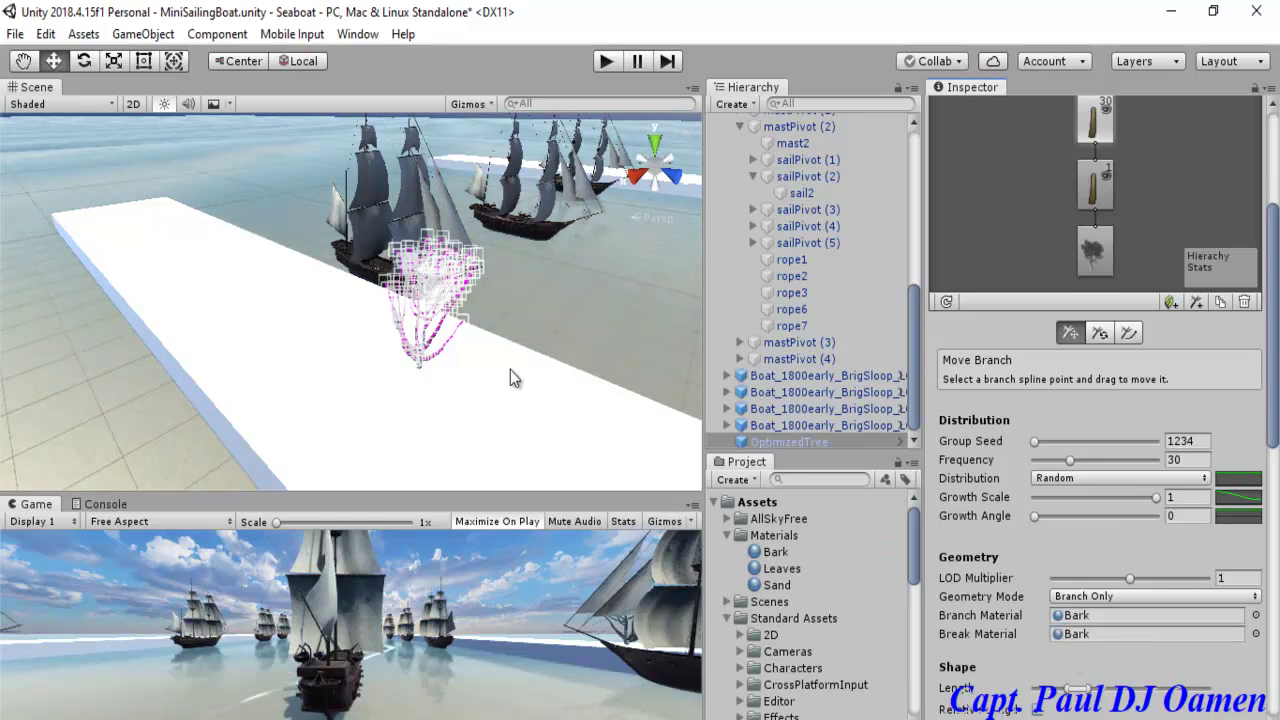
{"action": "left_click", "coordinate": [519, 316]}
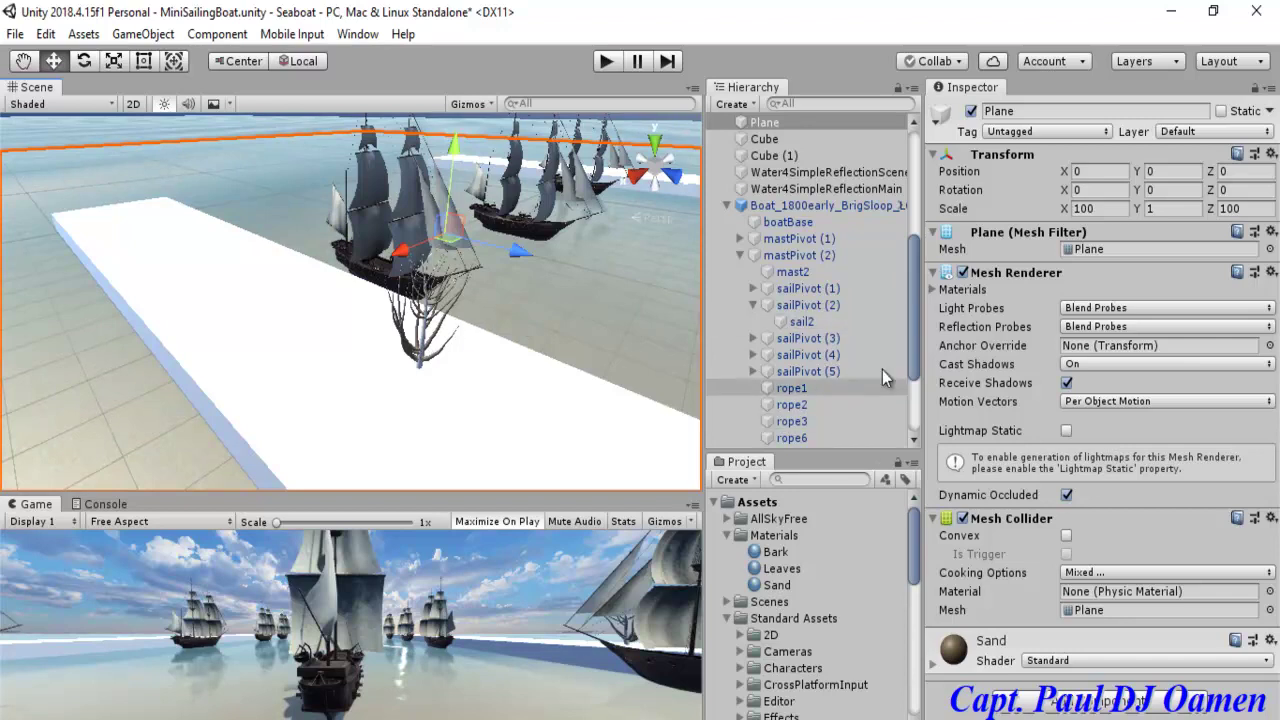
Step: Assign the Bark material as both branch and break material of OptimizedTree's single trunk group
{"action": "left_click_drag", "start_coordinate": [911, 345], "coordinate": [911, 429]}
{"action": "left_click", "coordinate": [800, 442]}
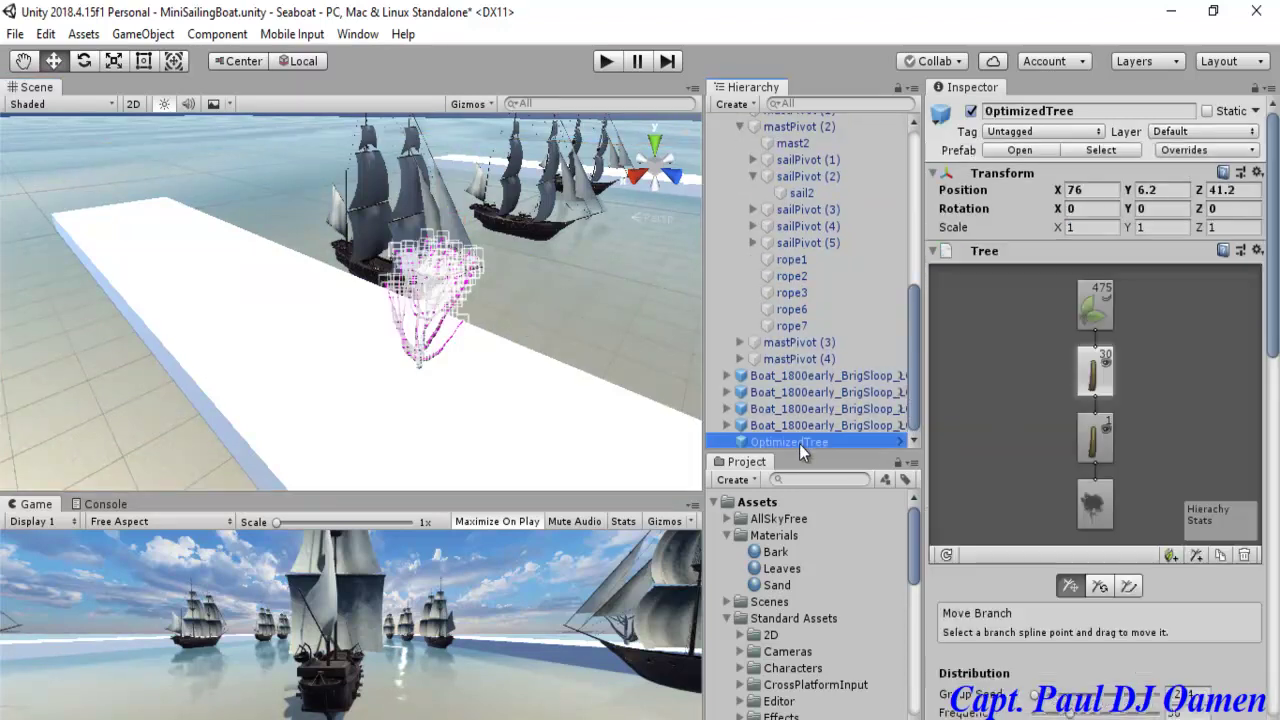
{"action": "left_click", "coordinate": [1100, 440]}
{"action": "scroll", "coordinate": [1100, 450], "scroll_direction": "down", "scroll_amount": 5}
{"action": "left_click_drag", "start_coordinate": [763, 554], "coordinate": [1094, 425]}
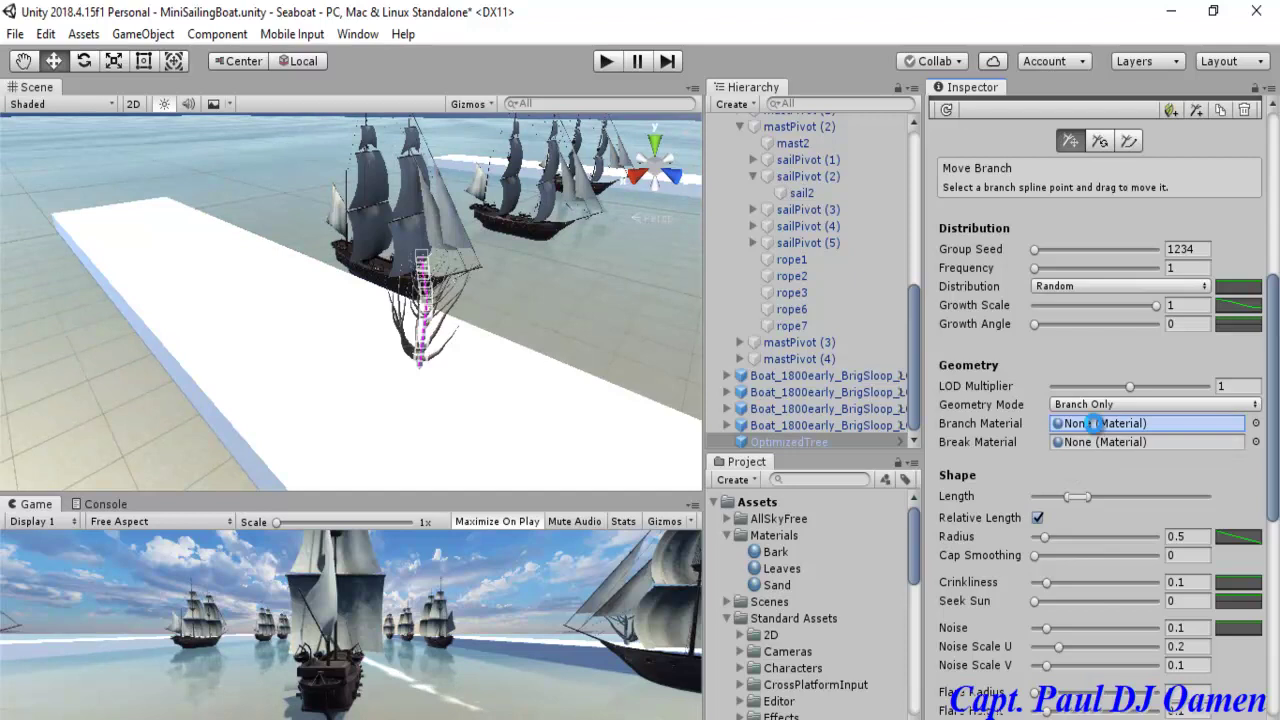
{"action": "left_click_drag", "start_coordinate": [1094, 423], "coordinate": [1094, 423]}
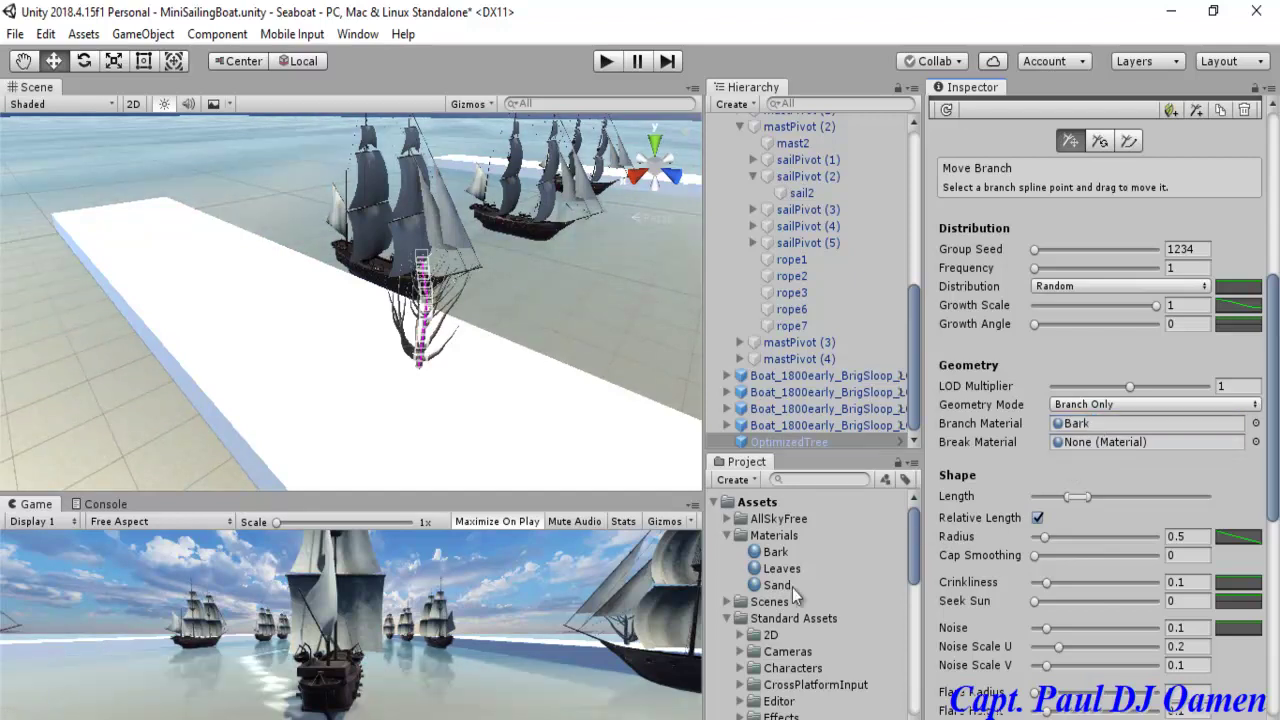
{"action": "left_click_drag", "start_coordinate": [776, 558], "coordinate": [1127, 445]}
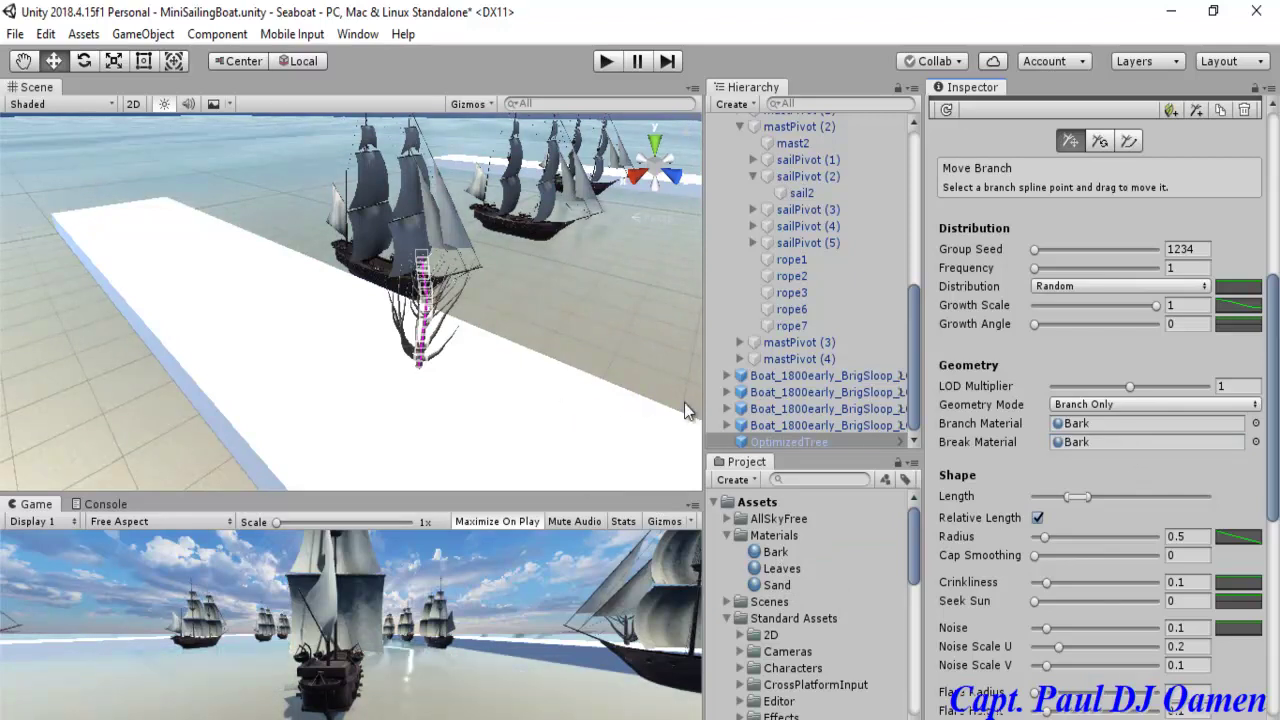
Step: Turn the visibility of OptimizedTree's leaf group back on and deselect the tree
{"action": "scroll", "coordinate": [1107, 325], "scroll_direction": "up", "scroll_amount": 8}
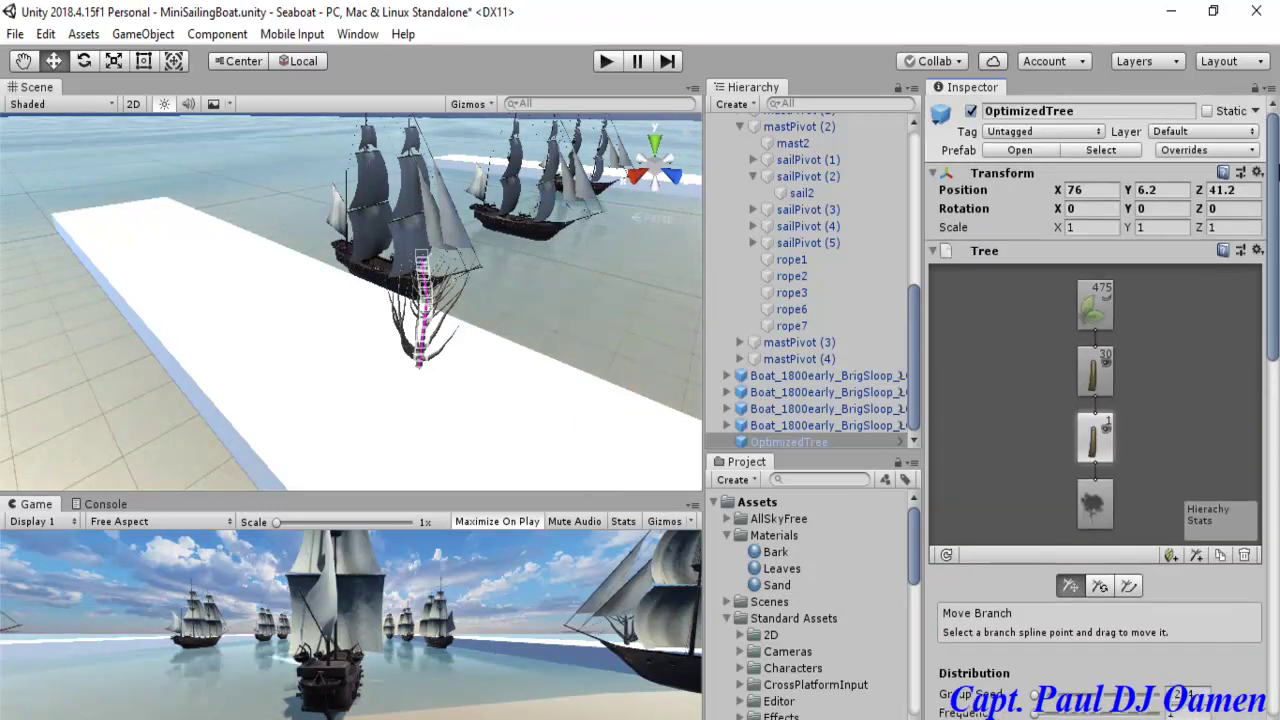
{"action": "left_click", "coordinate": [1108, 298]}
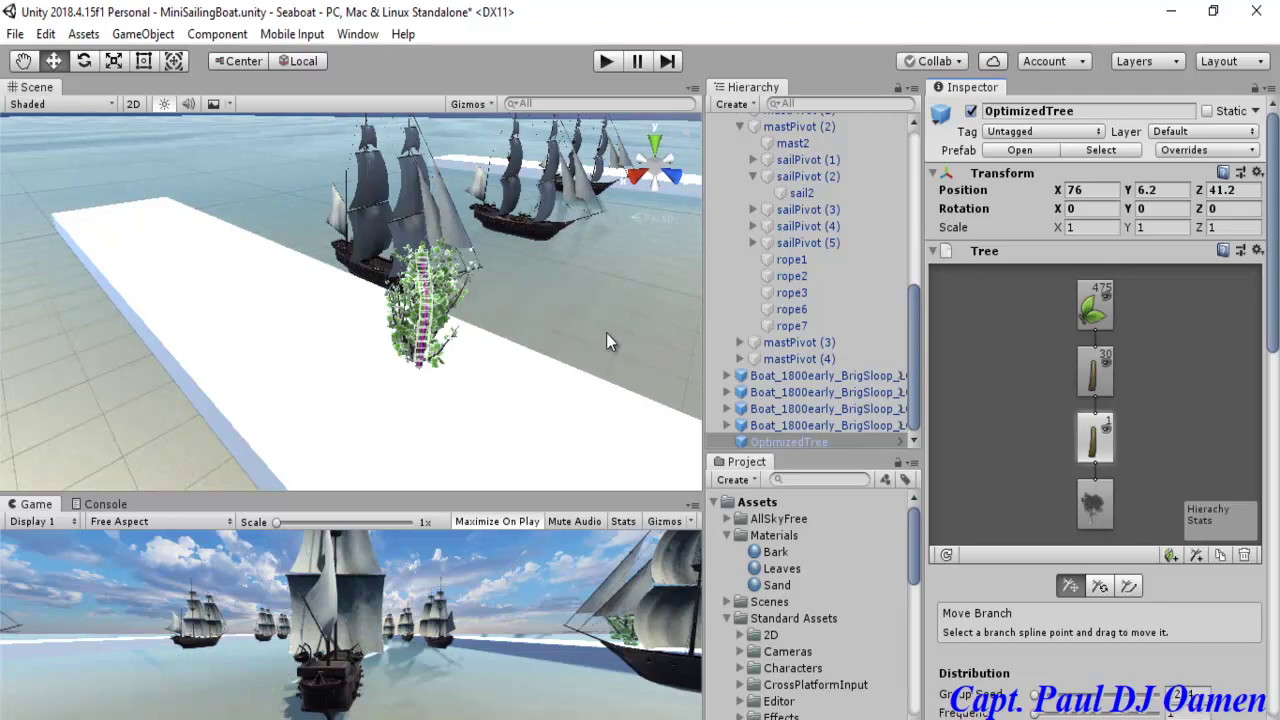
{"action": "left_click", "coordinate": [638, 295]}
Step: Place many copies of the Tree prefab in rows along the white shore strip beside the ships
{"action": "scroll", "coordinate": [908, 310], "scroll_direction": "down", "scroll_amount": 5}
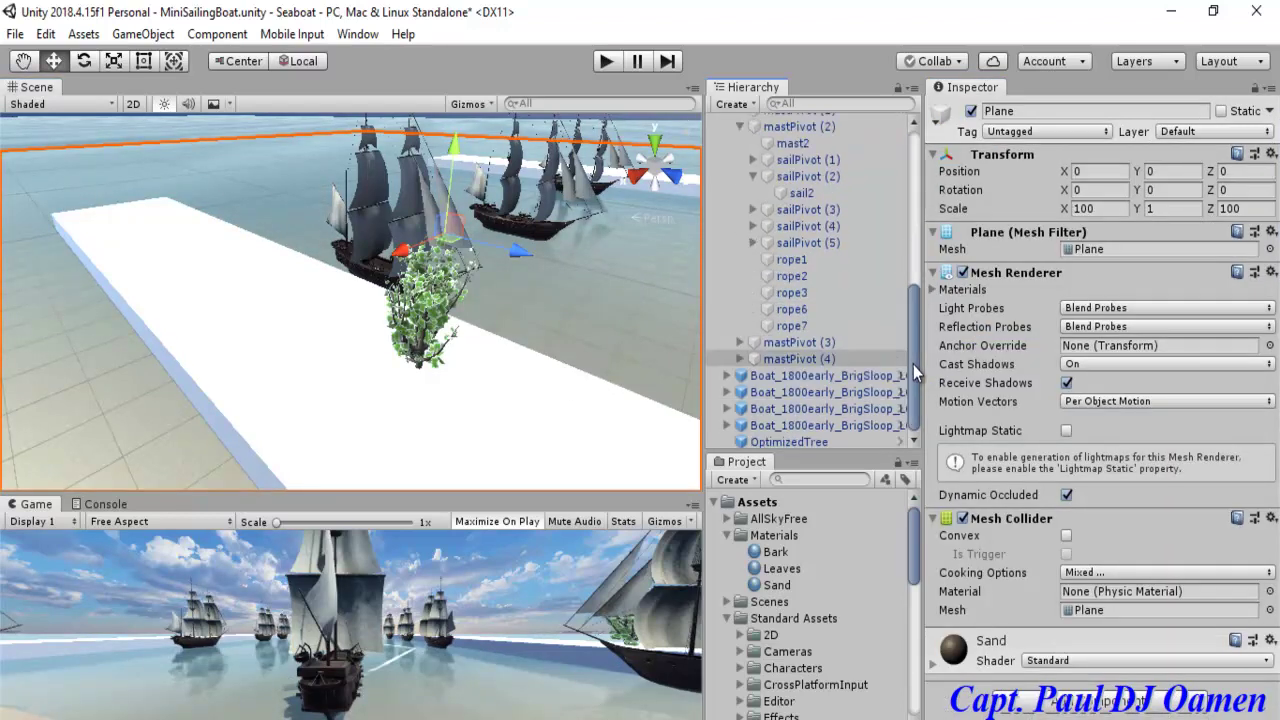
{"action": "left_click_drag", "start_coordinate": [914, 558], "coordinate": [917, 707]}
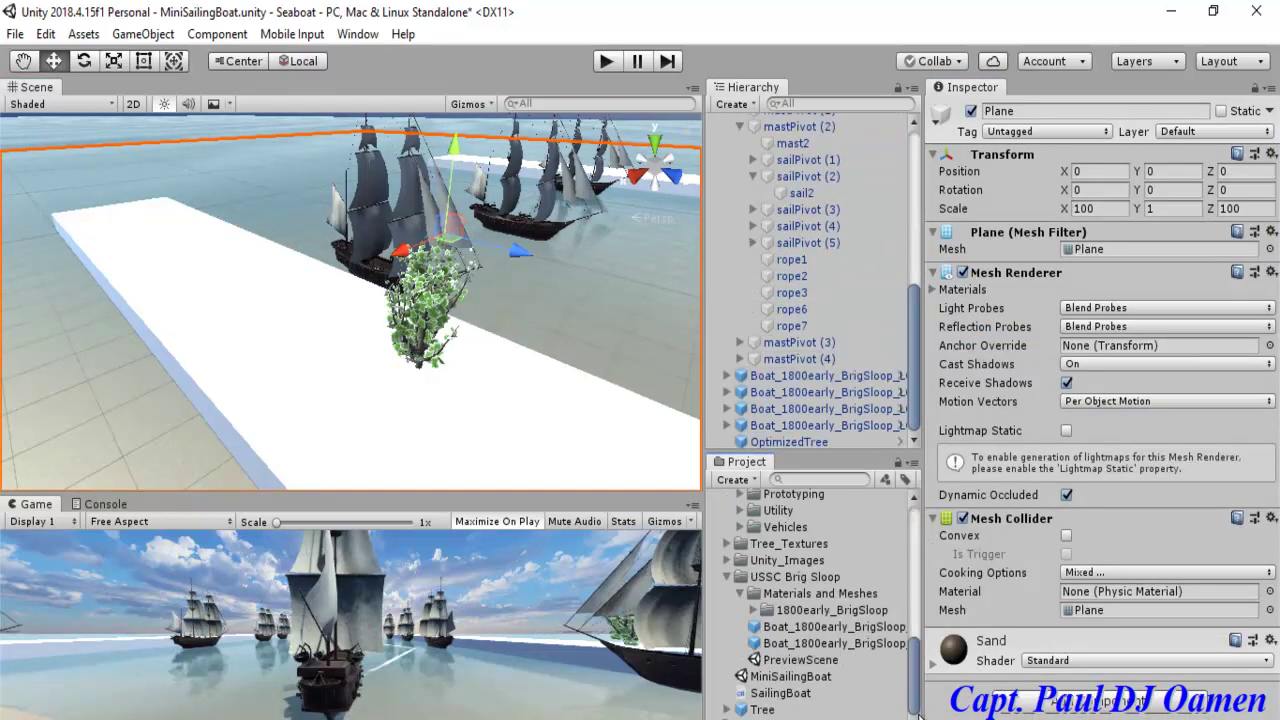
{"action": "left_click", "coordinate": [771, 710]}
{"action": "left_click_drag", "start_coordinate": [744, 688], "coordinate": [506, 427]}
{"action": "left_click_drag", "start_coordinate": [760, 712], "coordinate": [610, 490]}
{"action": "left_click_drag", "start_coordinate": [762, 712], "coordinate": [348, 329]}
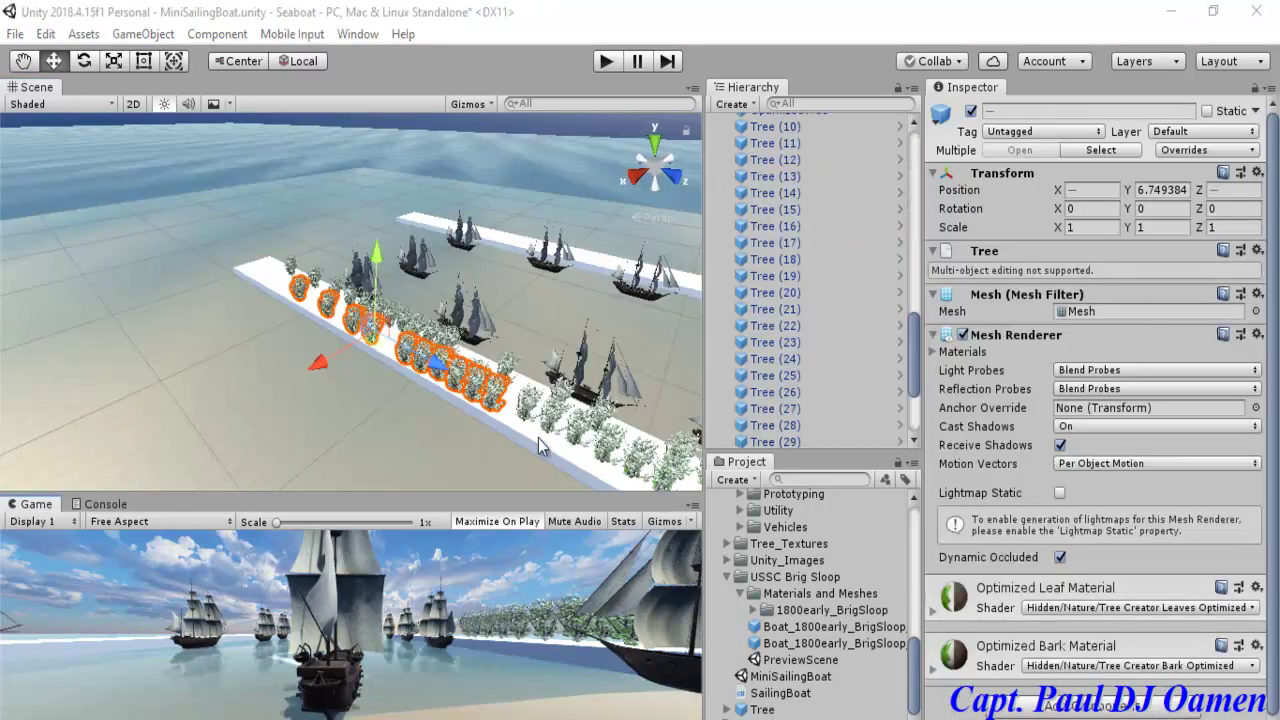
{"action": "left_click", "coordinate": [490, 462]}
{"action": "left_click", "coordinate": [527, 416]}
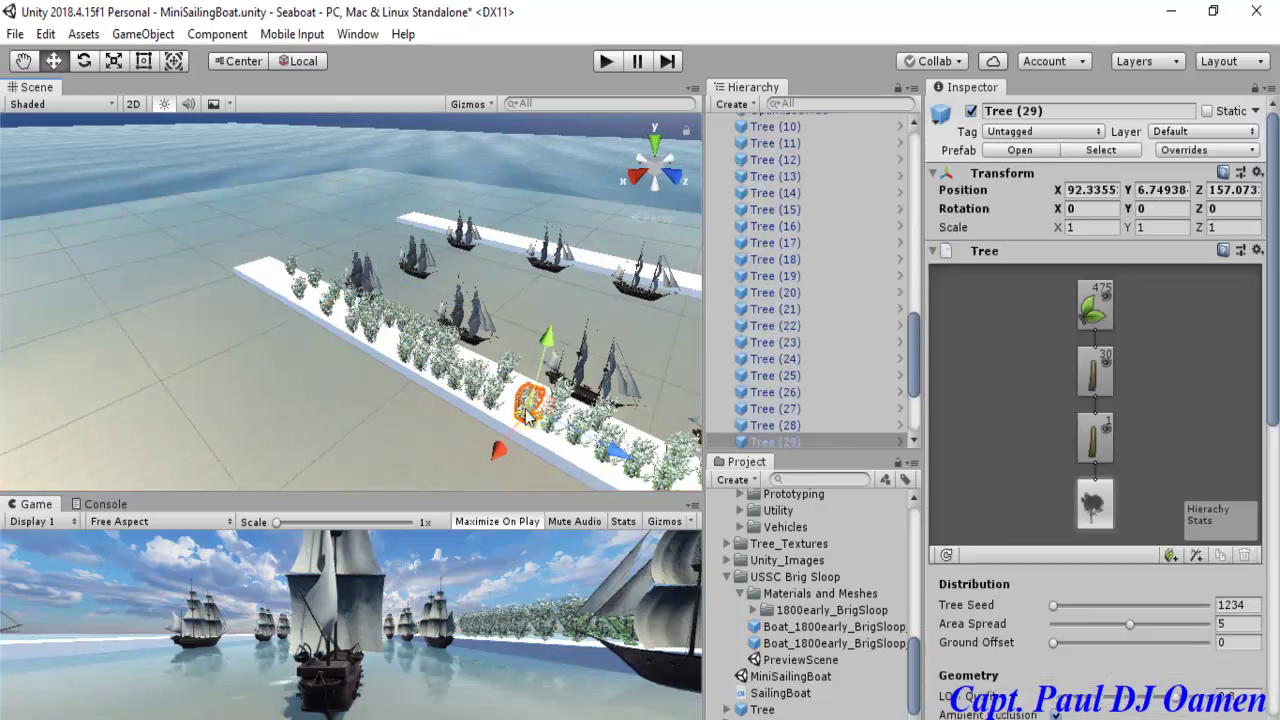
Step: Add a Wind Zone to the scene and move it to about X 103.6, Y 7.8, Z 7.1 beside the tree row
{"action": "left_click", "coordinate": [143, 34]}
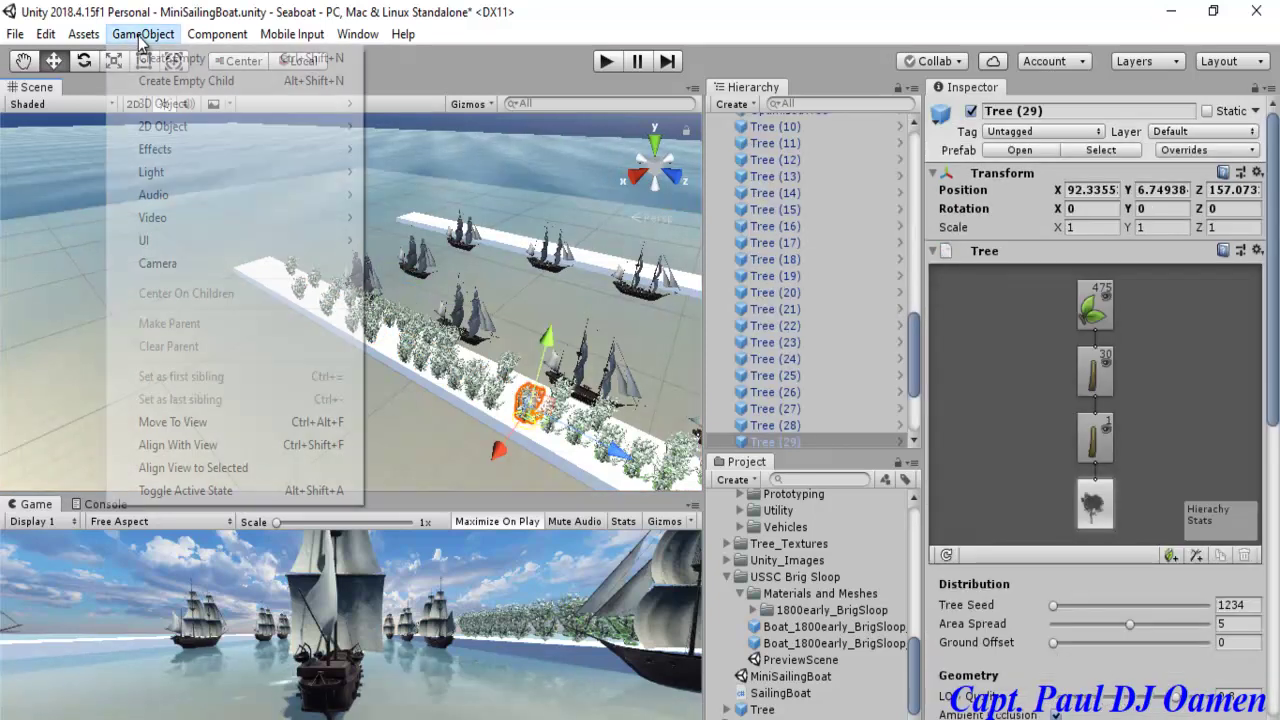
{"action": "mouse_move", "coordinate": [173, 105]}
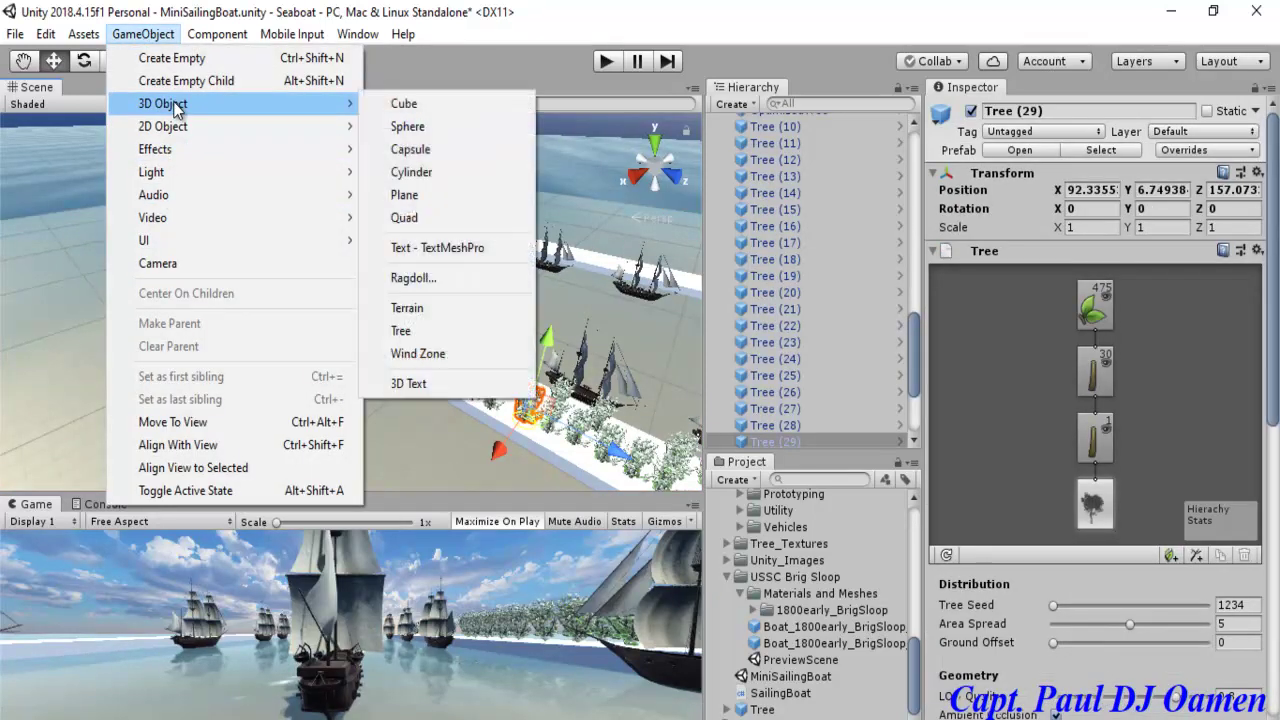
{"action": "left_click", "coordinate": [414, 360]}
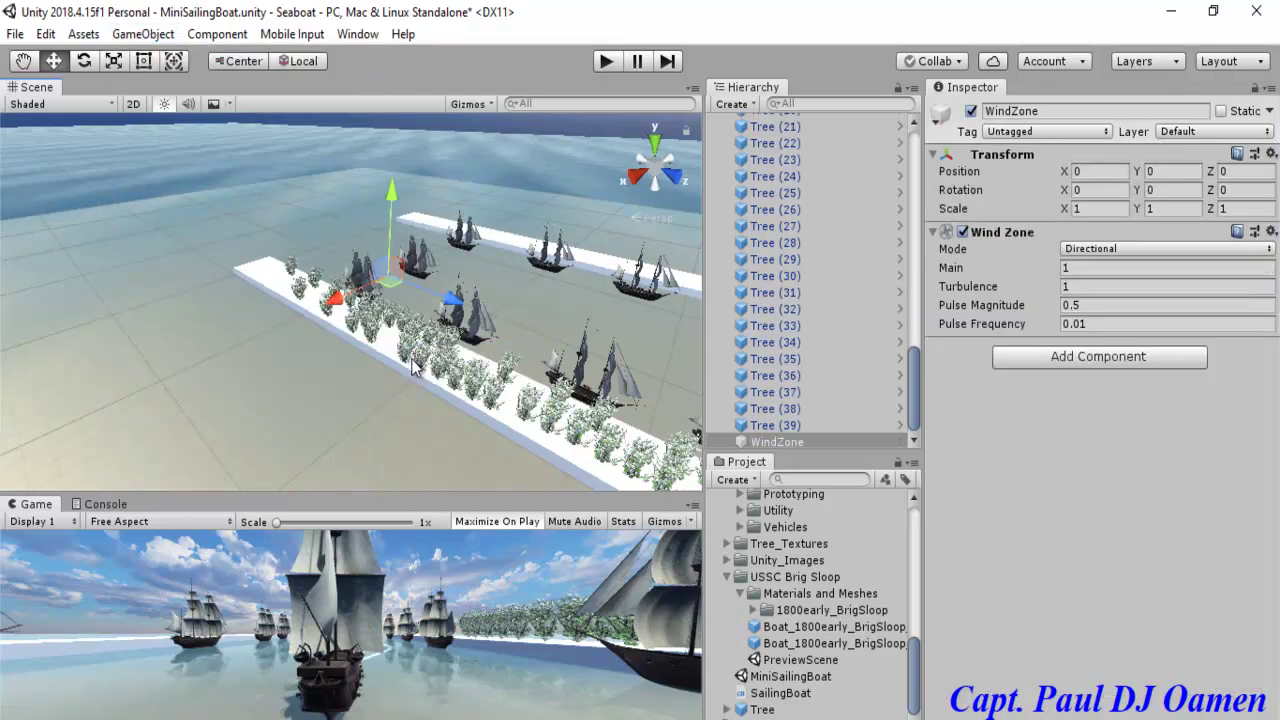
{"action": "left_click_drag", "start_coordinate": [335, 305], "coordinate": [258, 328]}
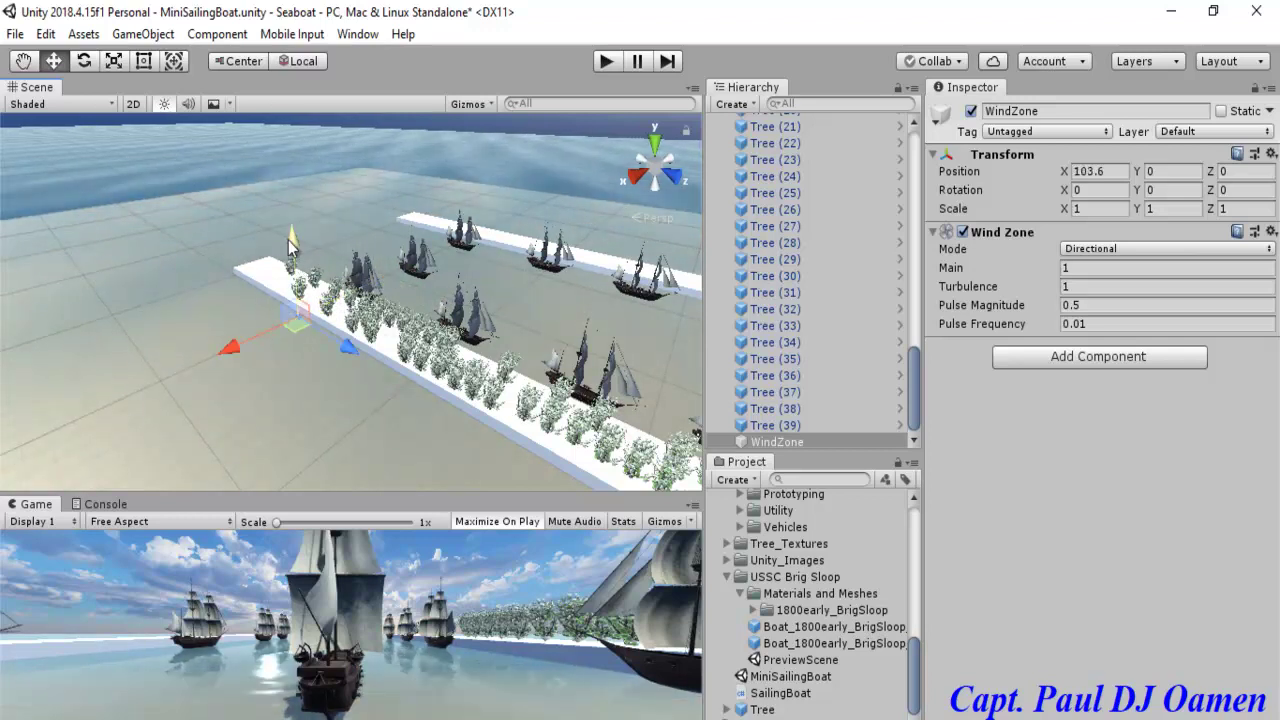
{"action": "left_click_drag", "start_coordinate": [292, 235], "coordinate": [292, 234]}
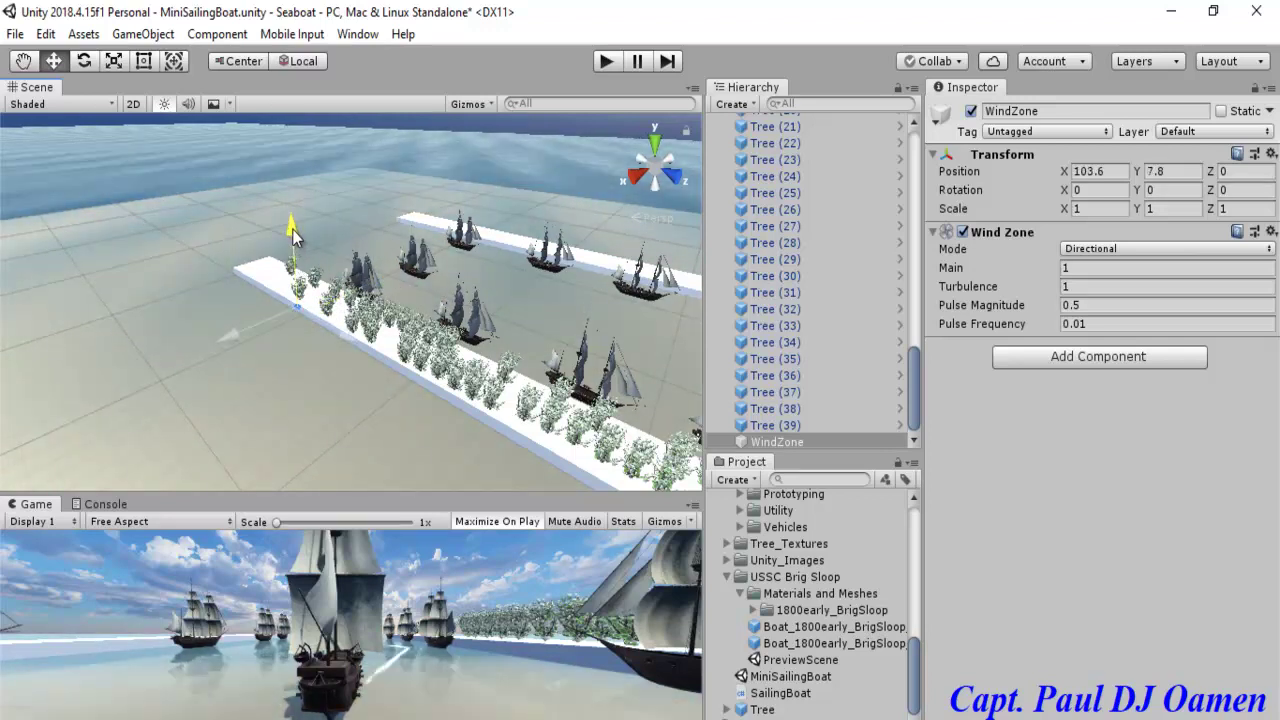
{"action": "left_click_drag", "start_coordinate": [340, 333], "coordinate": [354, 338]}
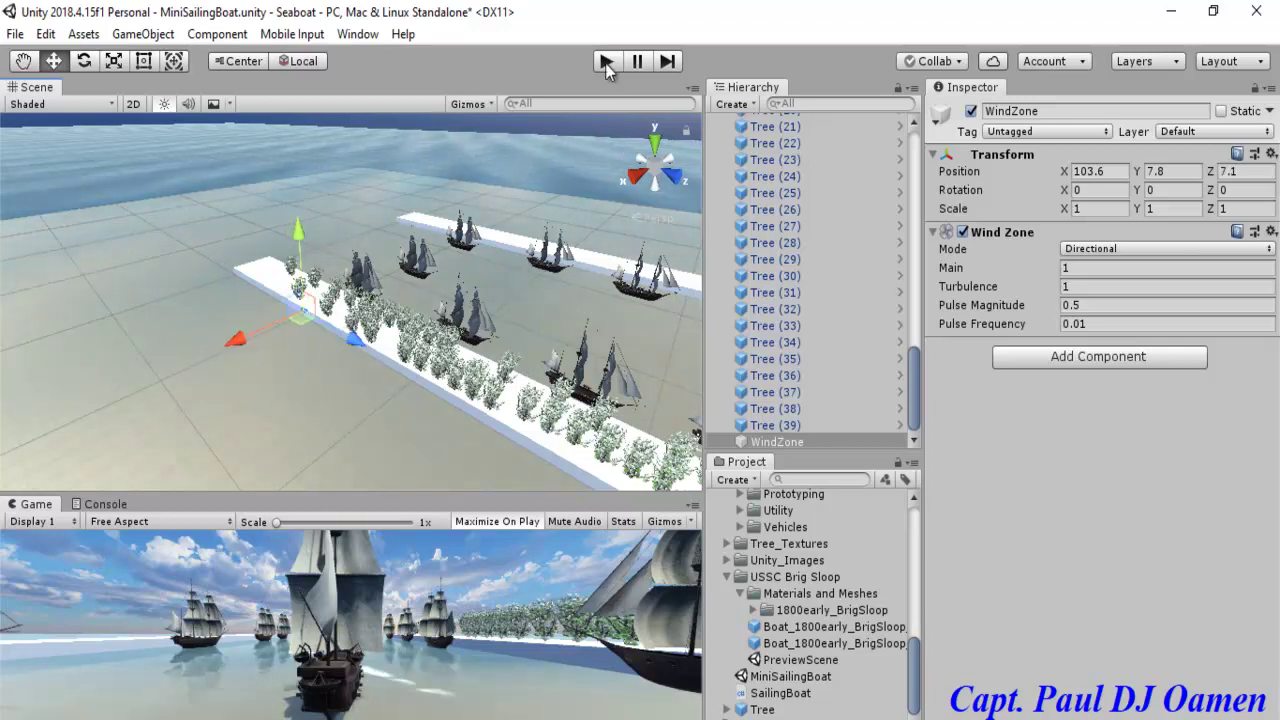
Step: Run the scene in play mode to check the trees in the wind
{"action": "left_click", "coordinate": [606, 62]}
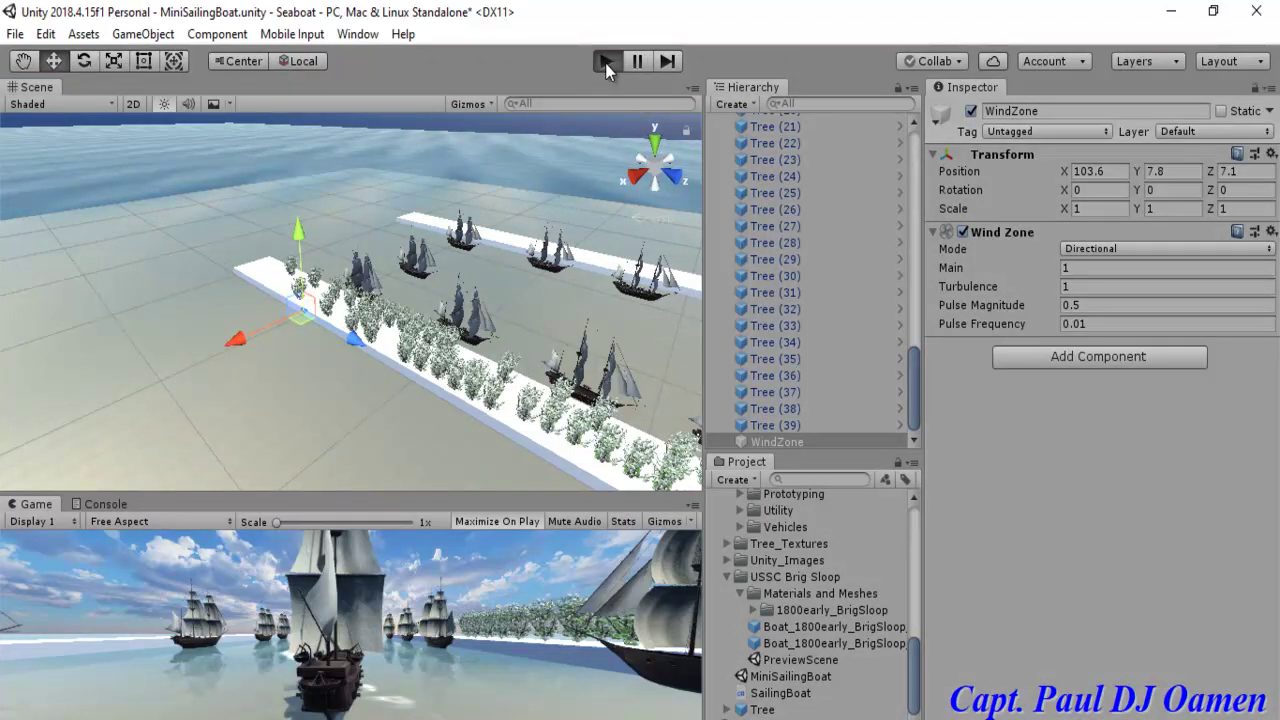